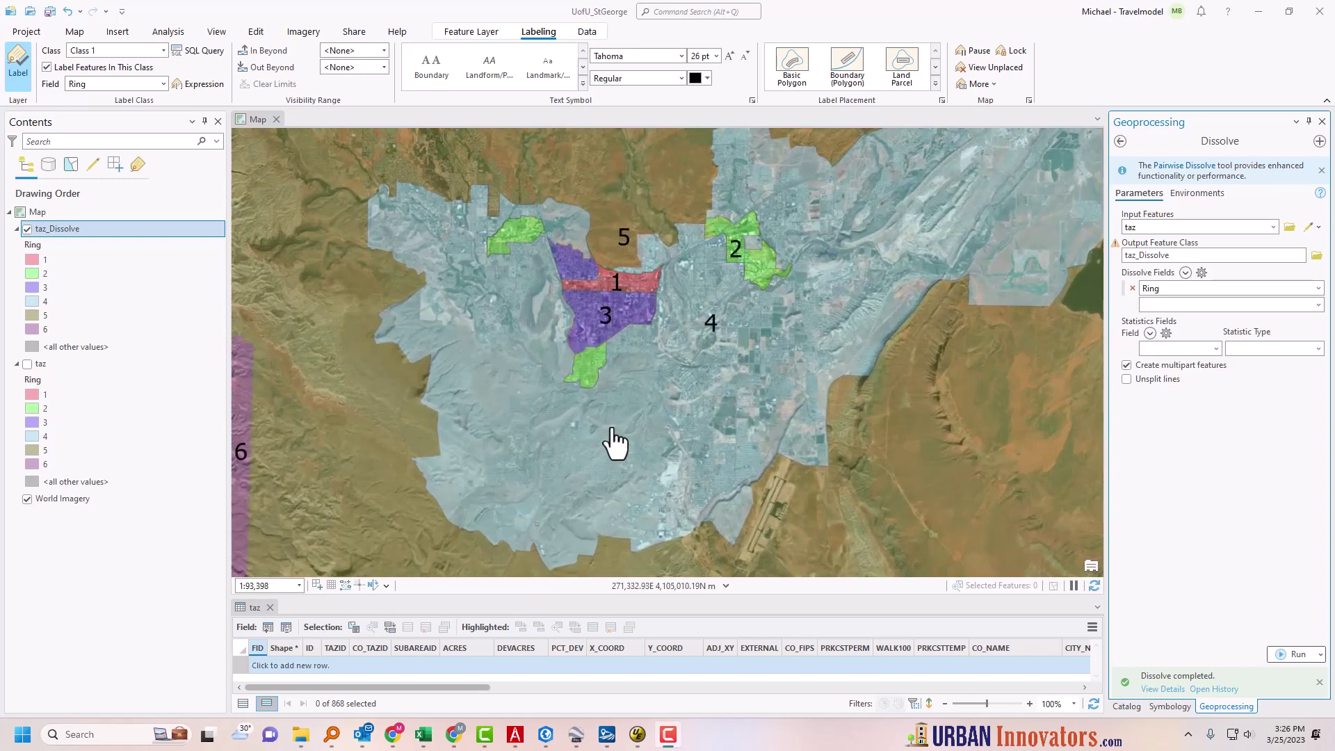
- Examine the extents of rings 1 to 6 of the taz_Dissolve layer across the St. George area map
scroll(618, 439, "down", 2)
left_click_drag(647, 396, 666, 487)
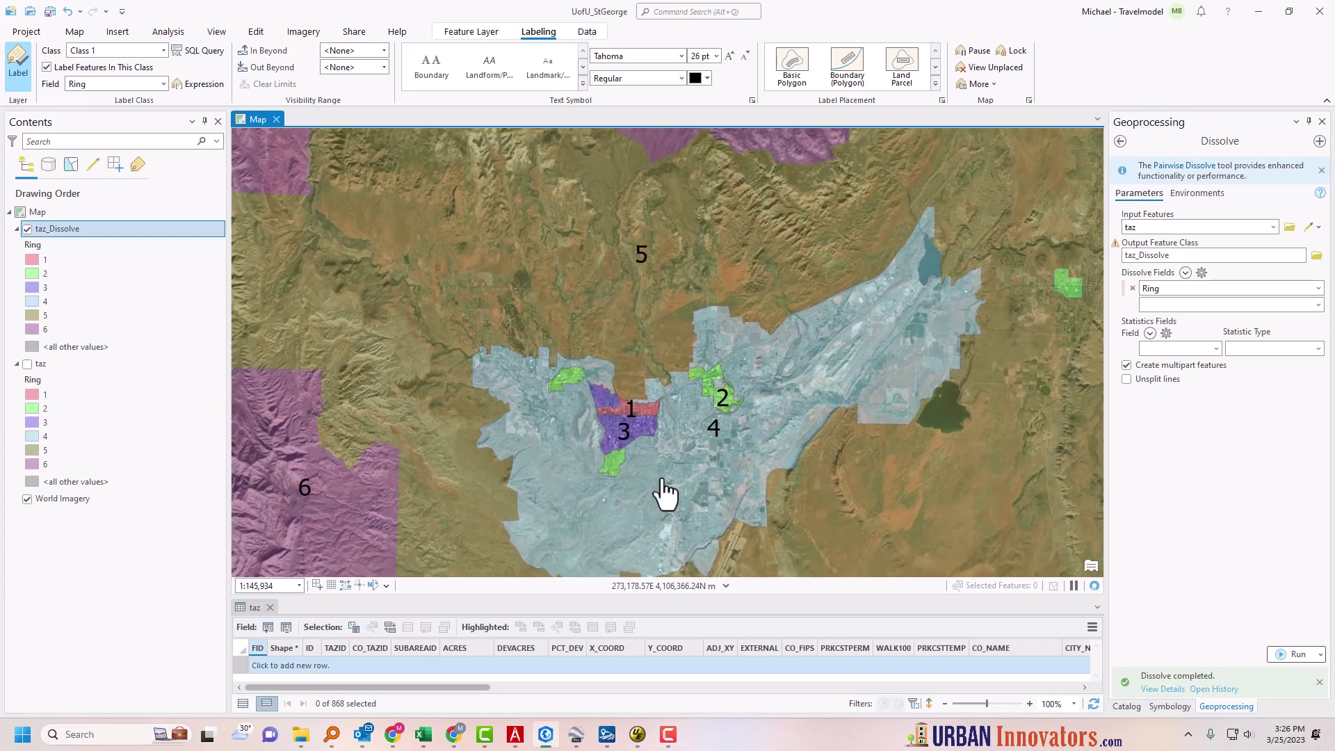
scroll(664, 490, "up", 5)
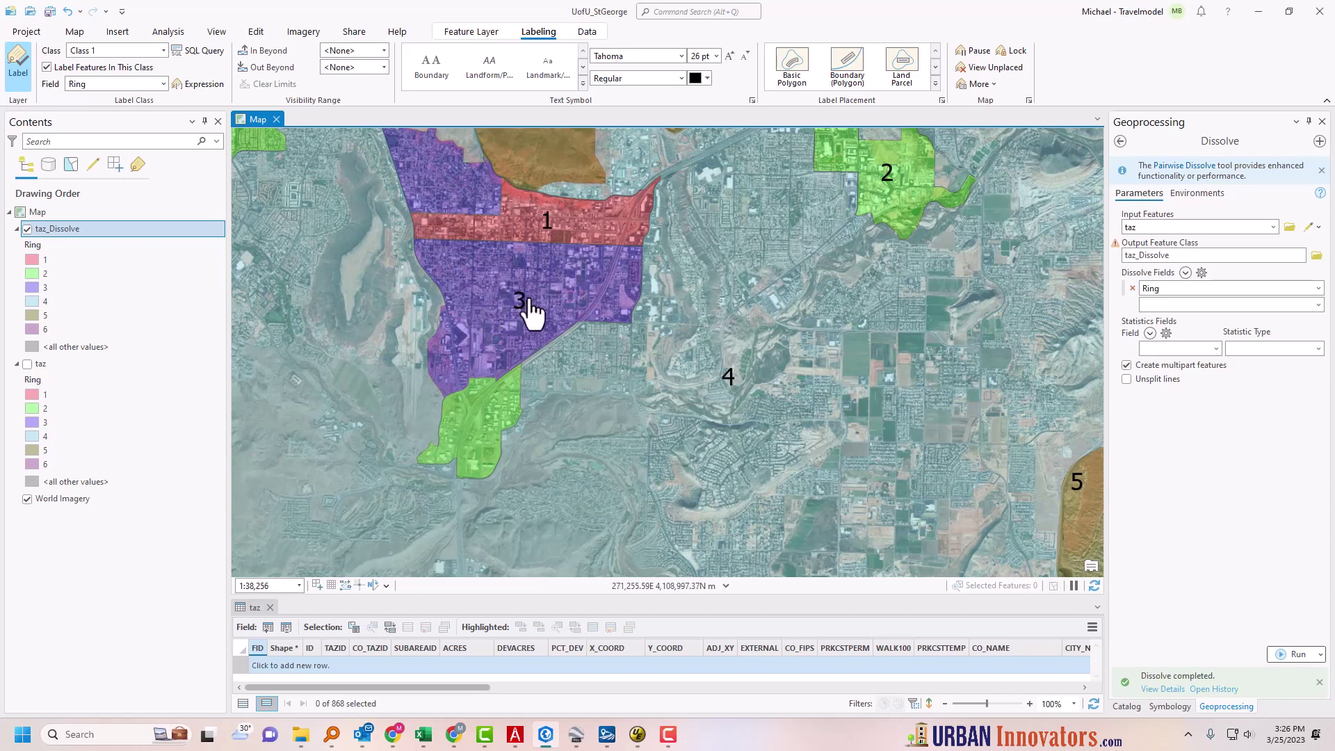
scroll(522, 363, "down", 2)
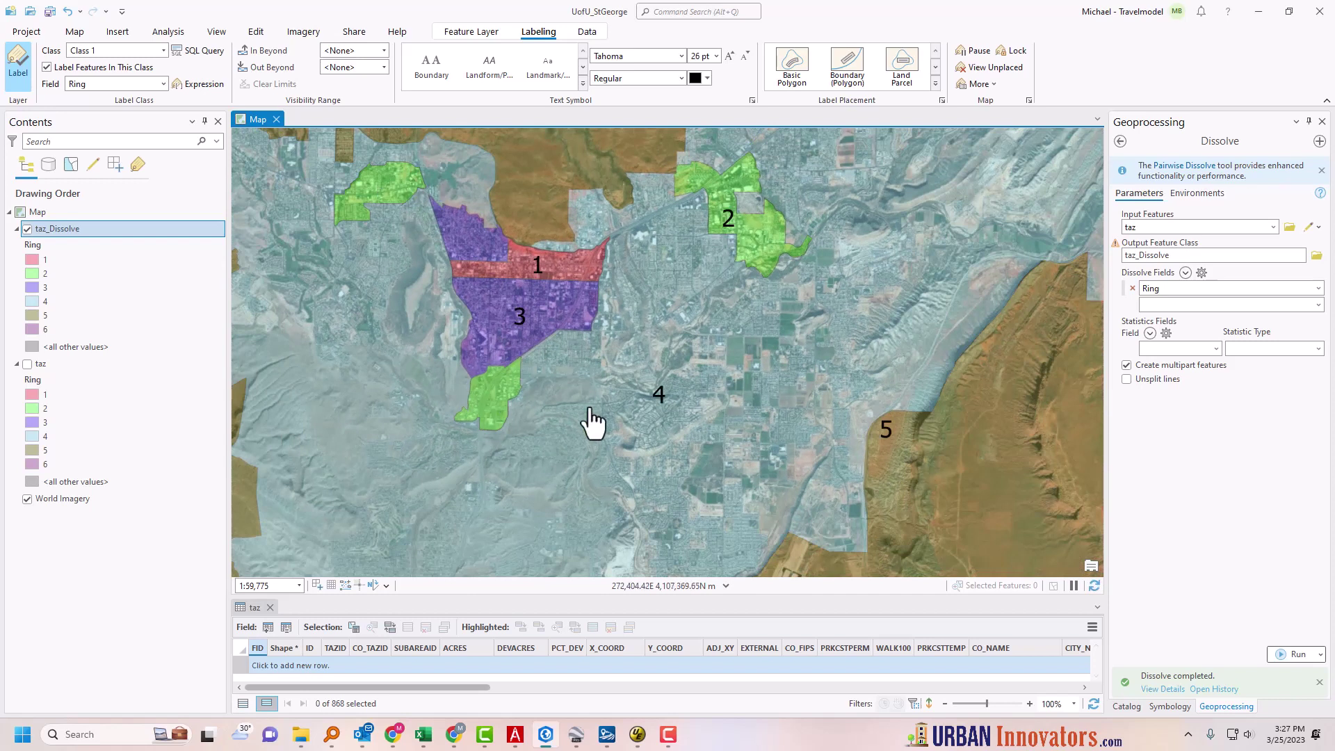
scroll(654, 393, "down", 2)
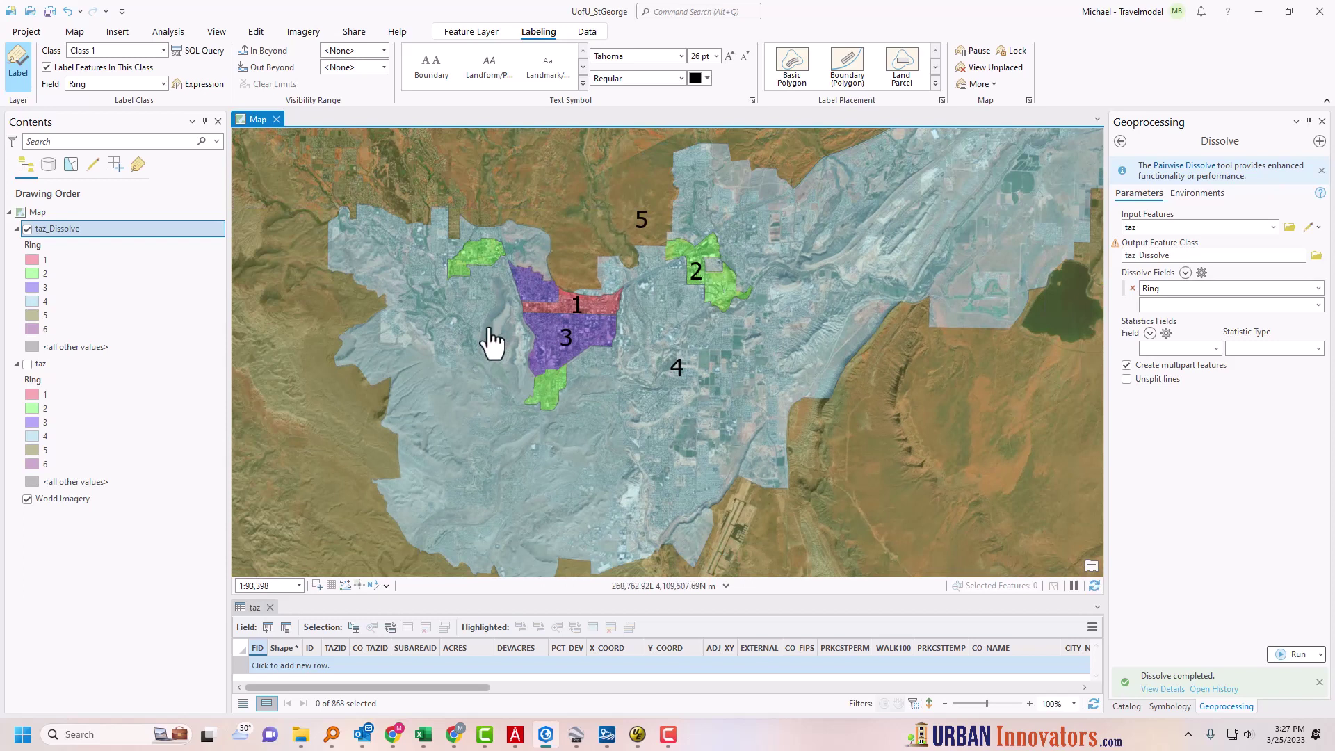
left_click_drag(477, 328, 649, 337)
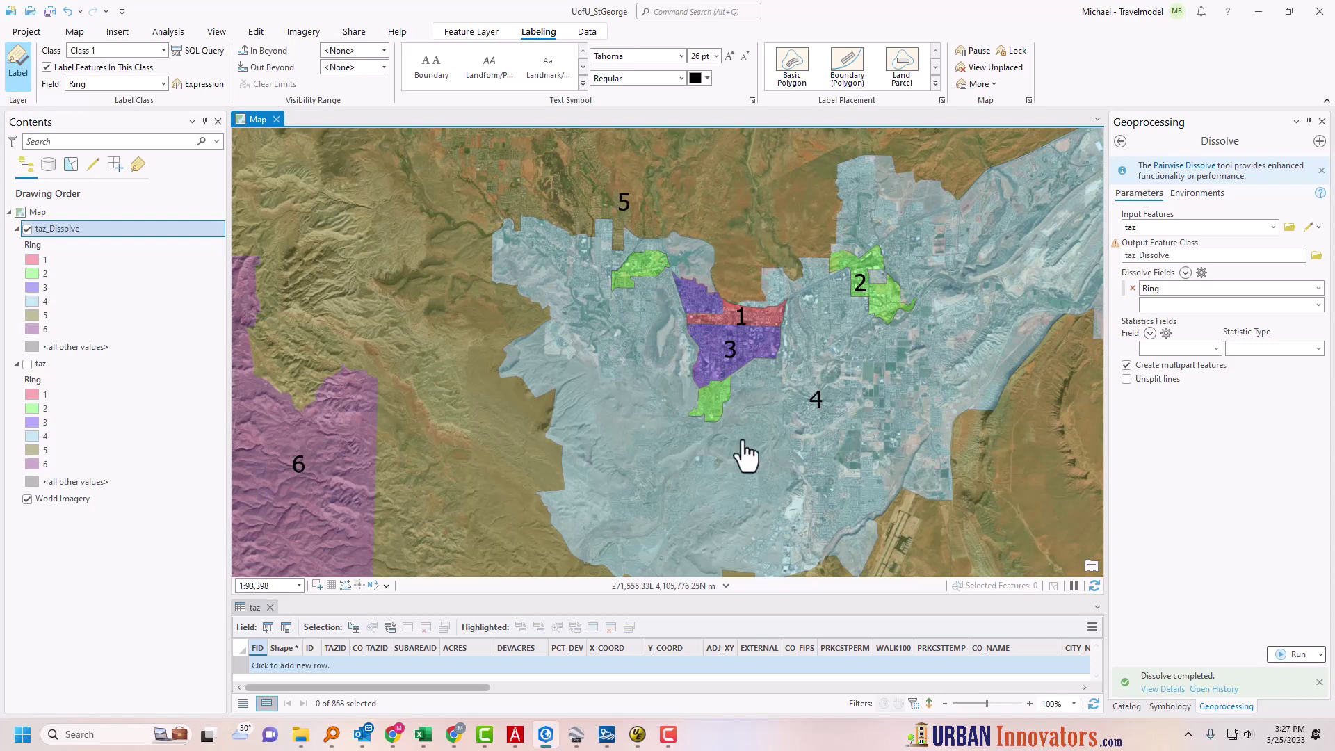
scroll(743, 446, "down", 1)
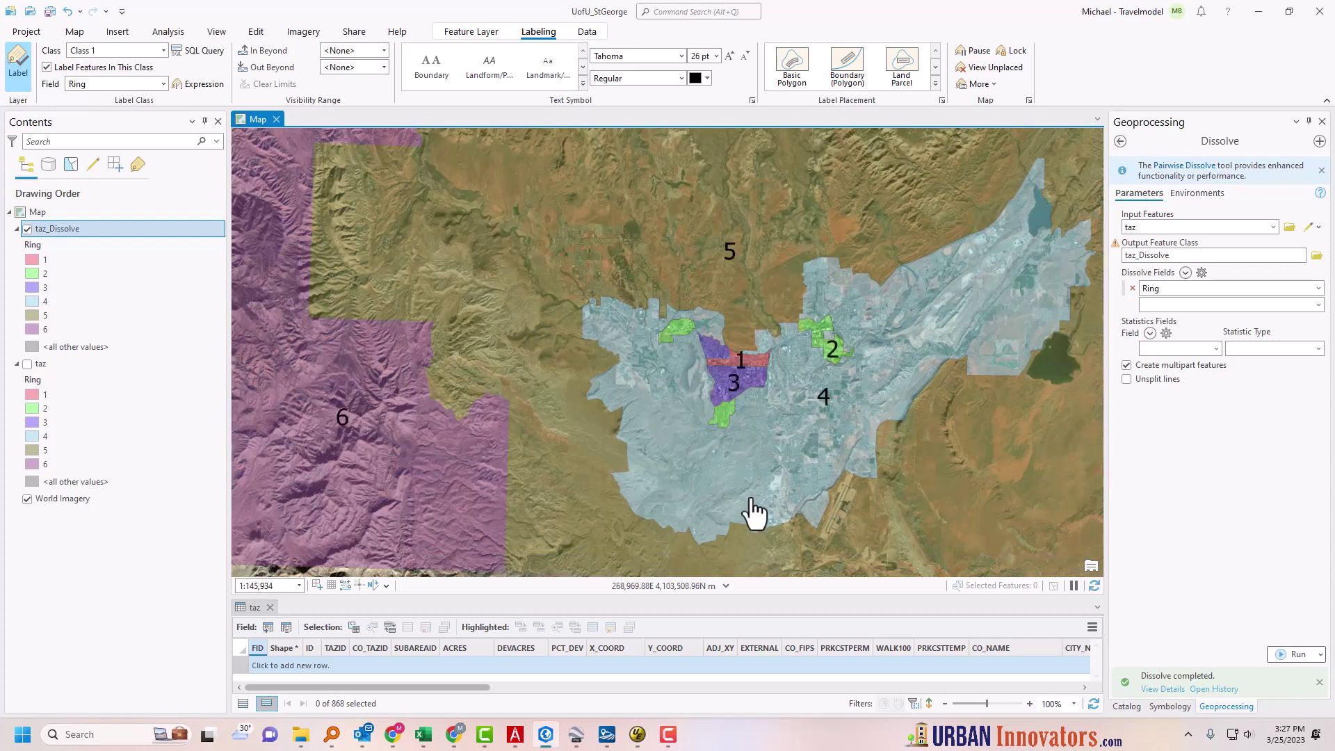
scroll(423, 417, "down", 2)
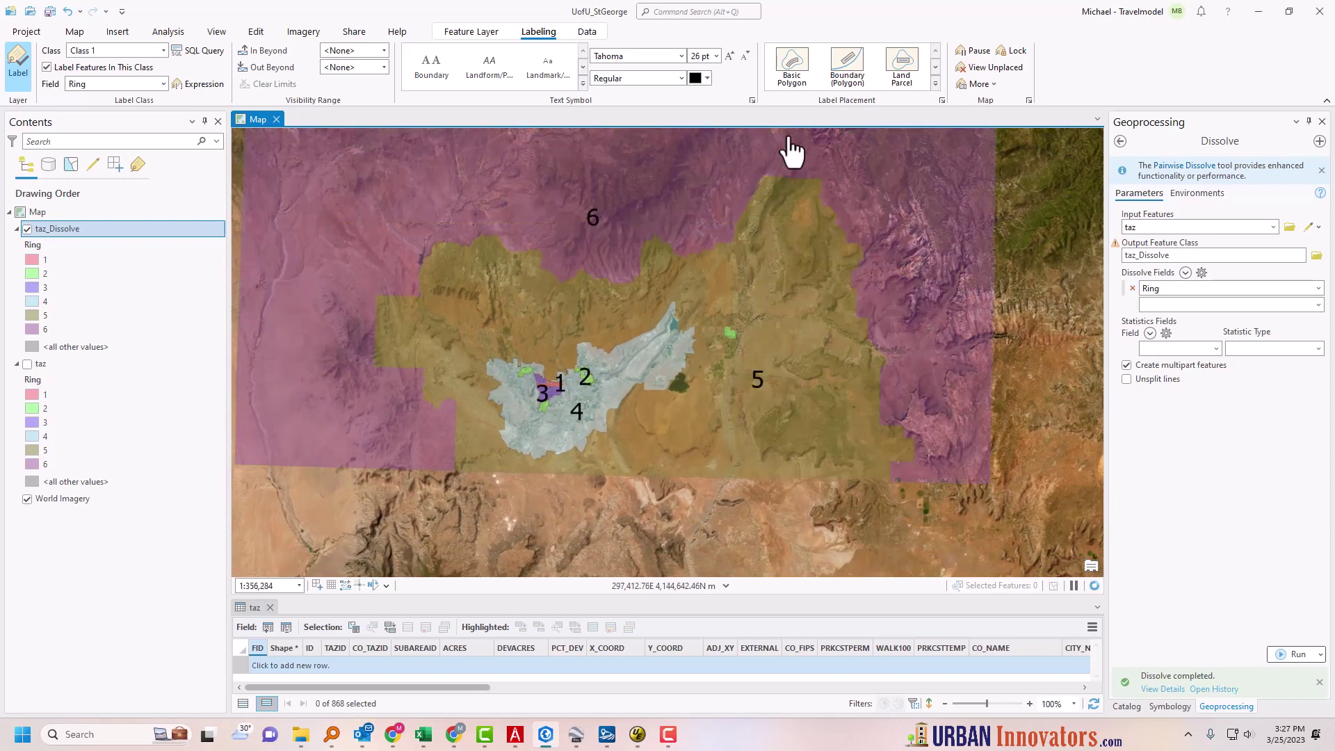
left_click_drag(713, 402, 739, 372)
scroll(730, 373, "up", 2)
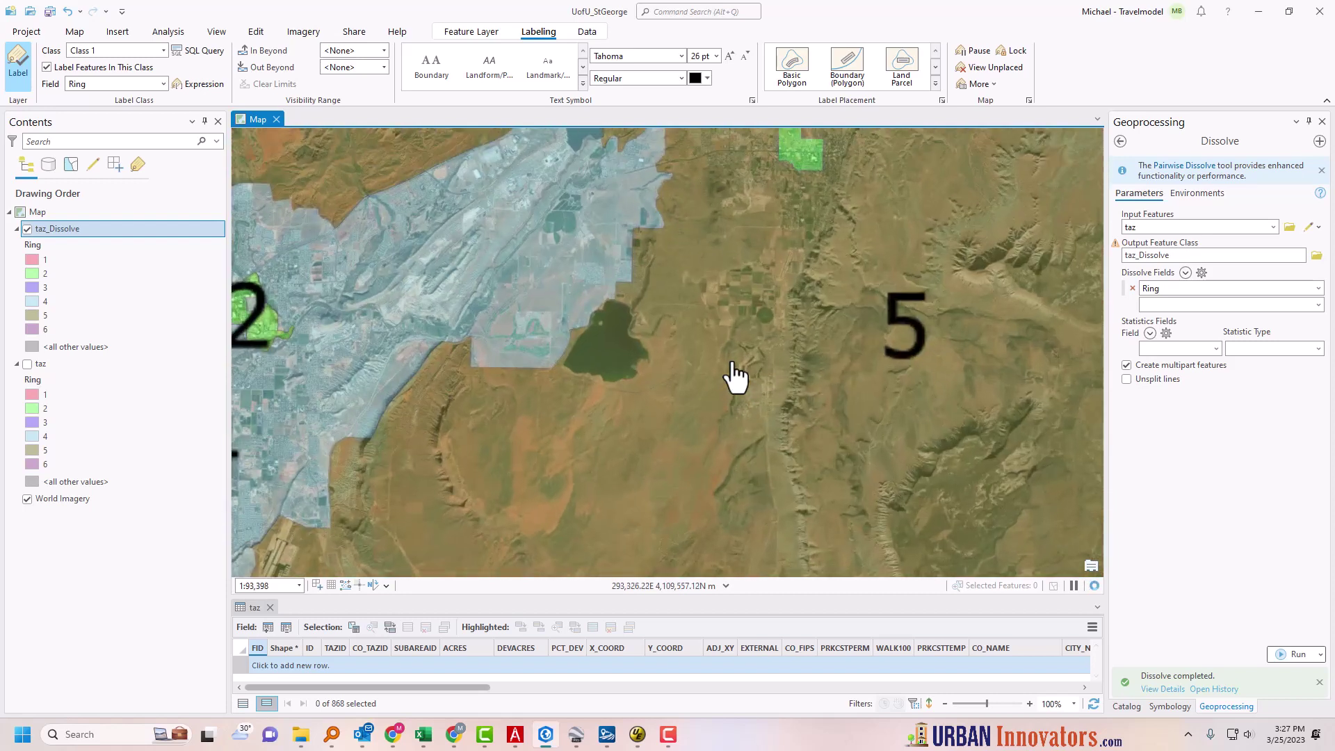
scroll(492, 373, "up", 1)
left_click_drag(491, 372, 987, 404)
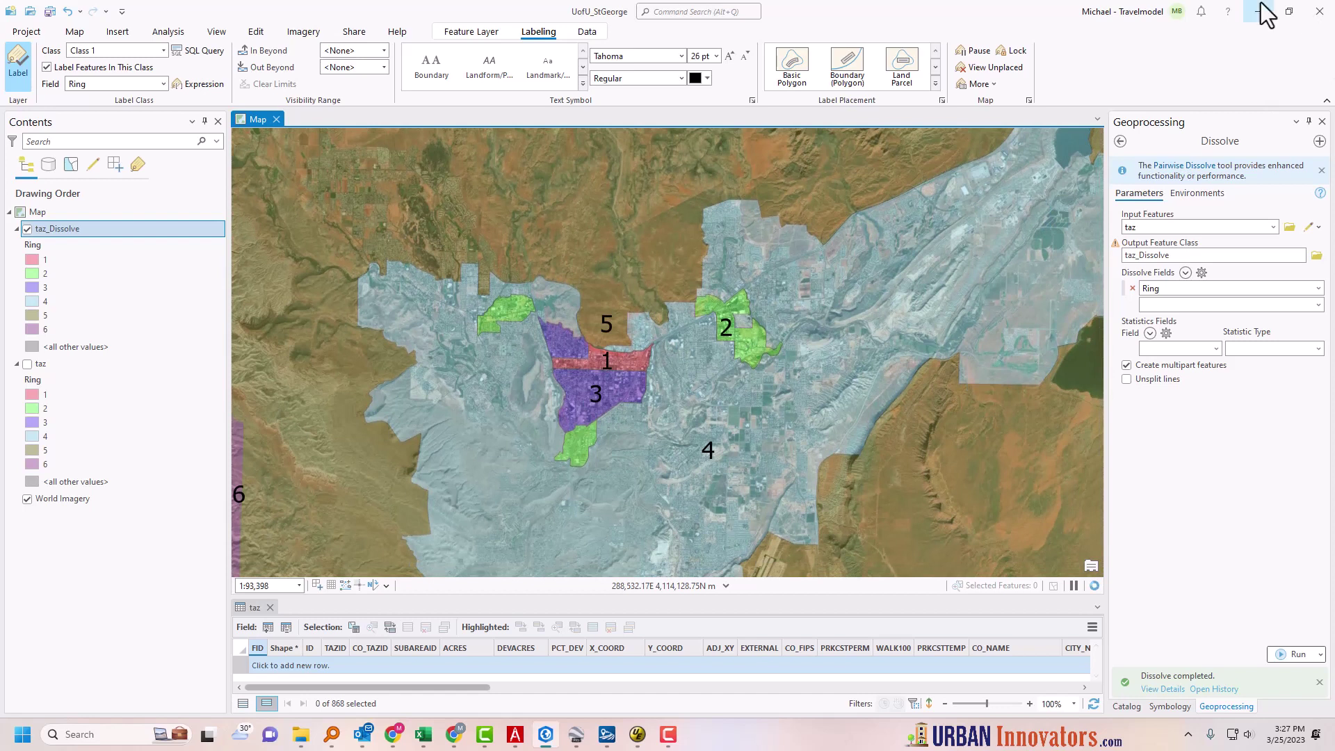
- Switch to the CUBE network and inspect the BlvdLoop transit route's mode, headway, speed and node attributes
left_click(1258, 11)
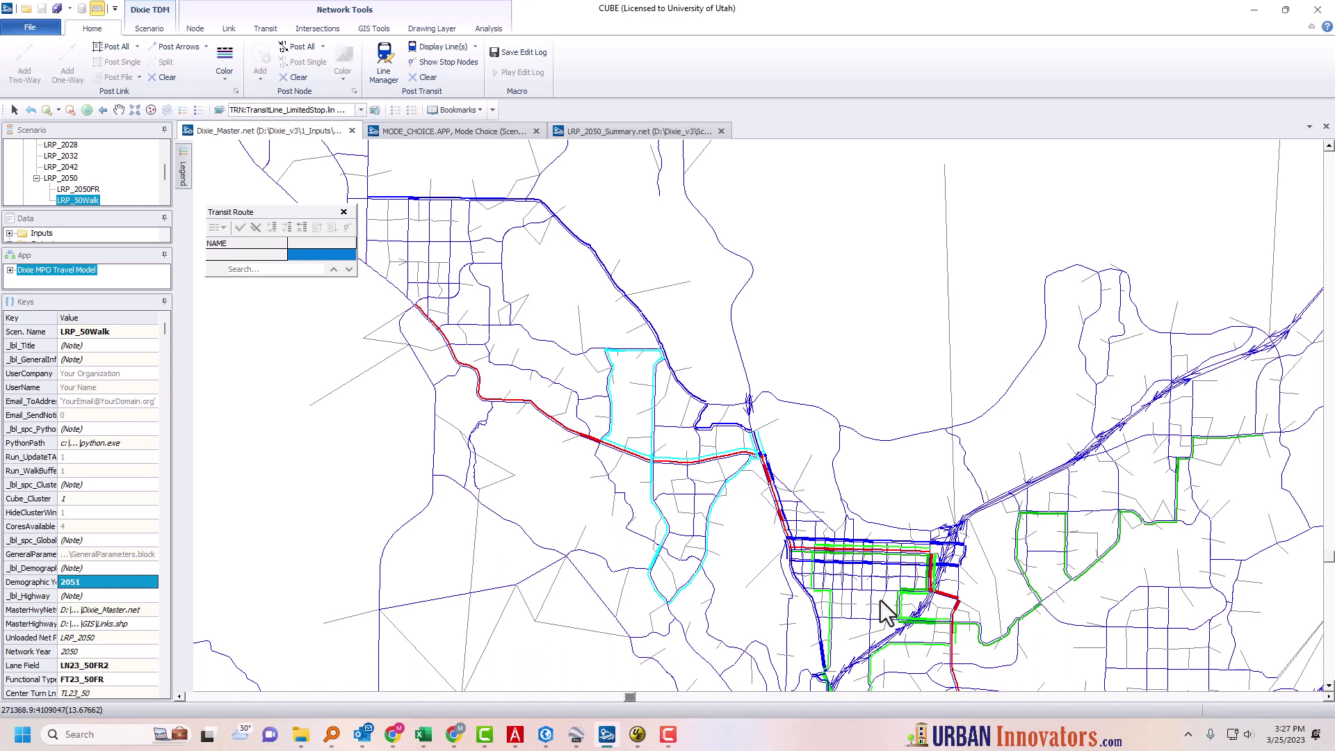
scroll(1328, 693, "down", 3)
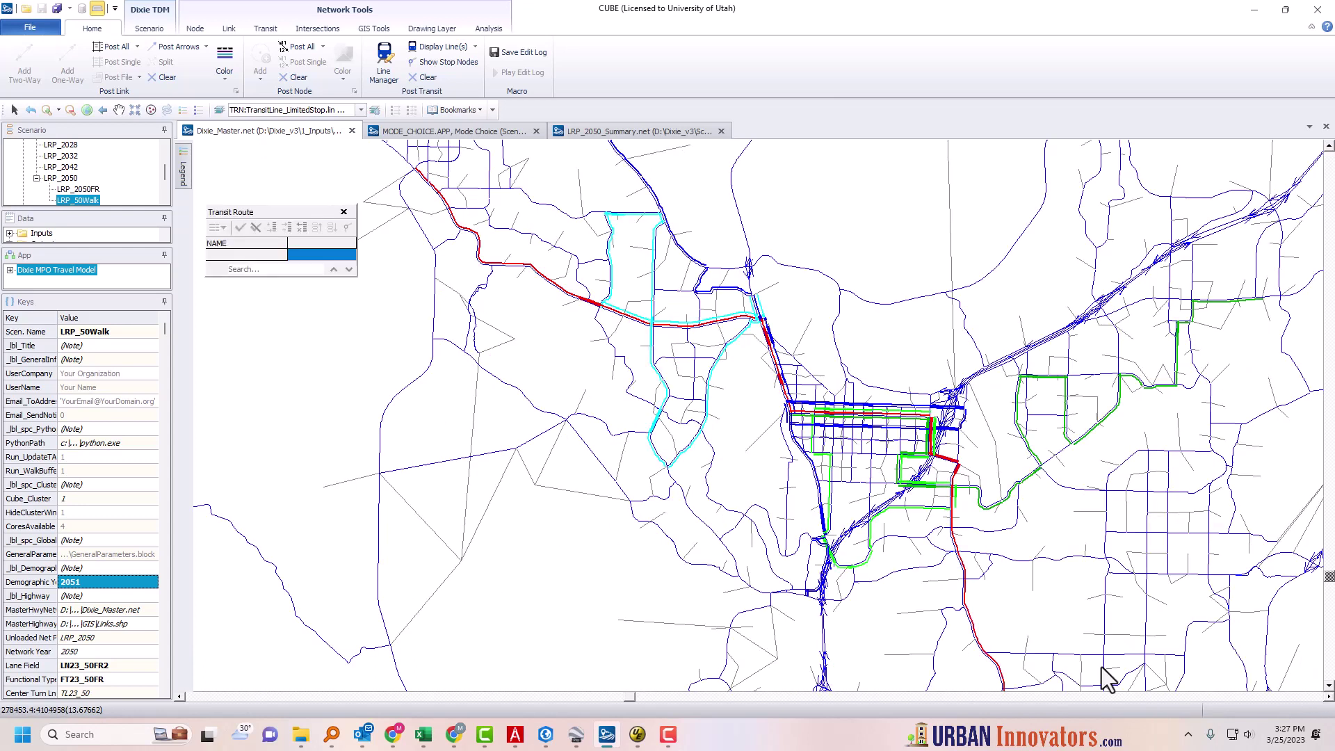
scroll(924, 581, "up", 2)
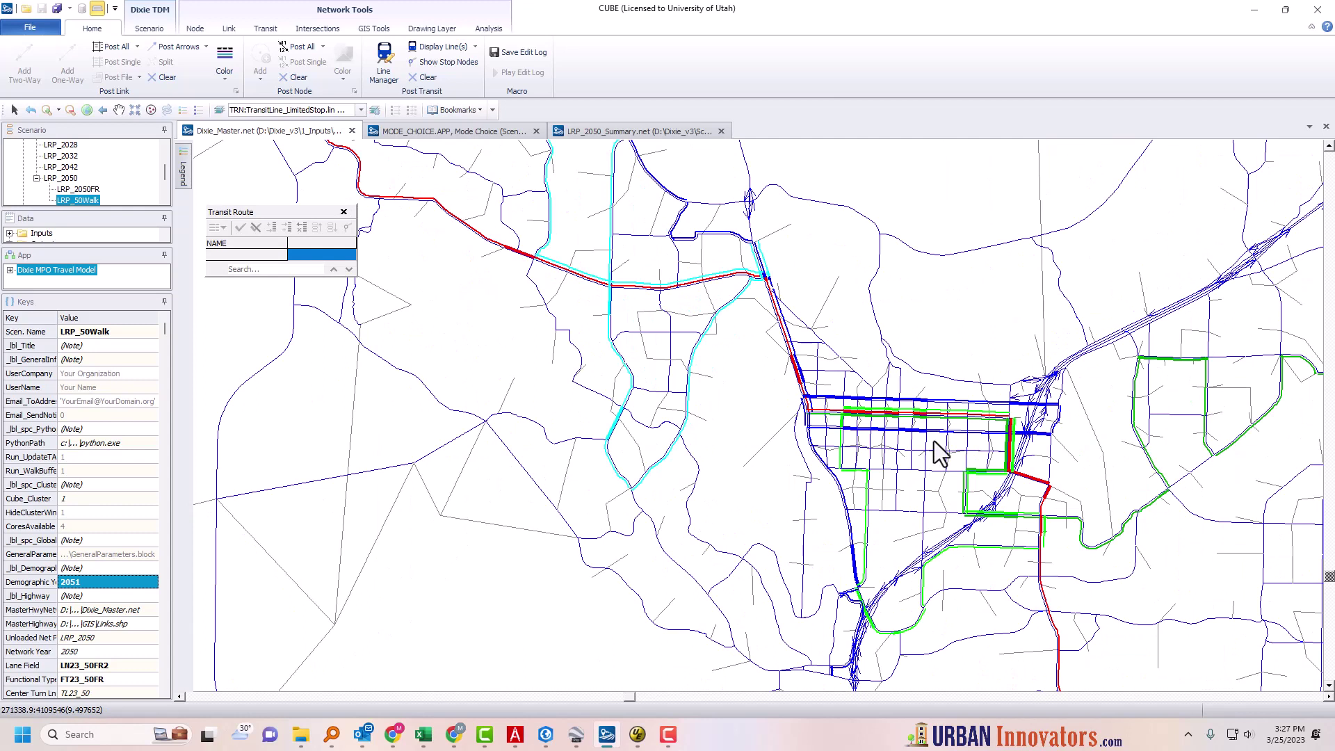
left_click(837, 398)
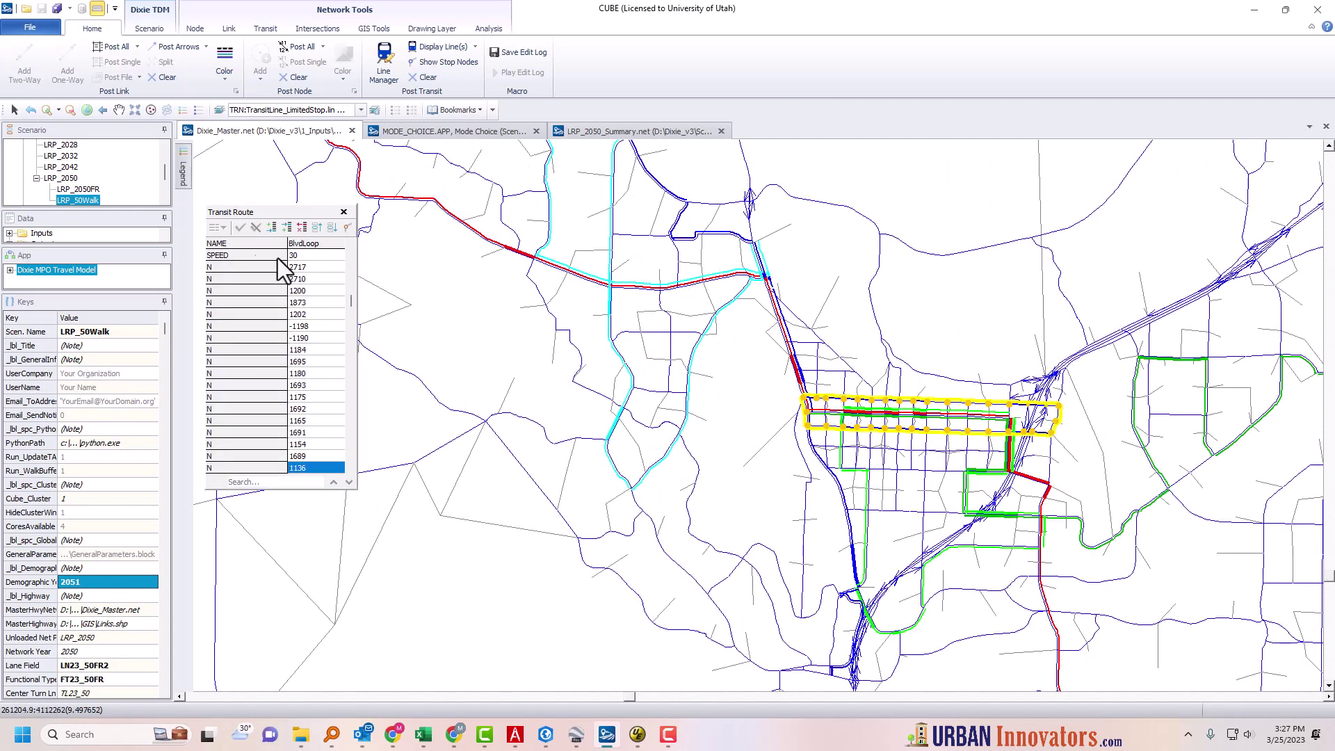
left_click(352, 260)
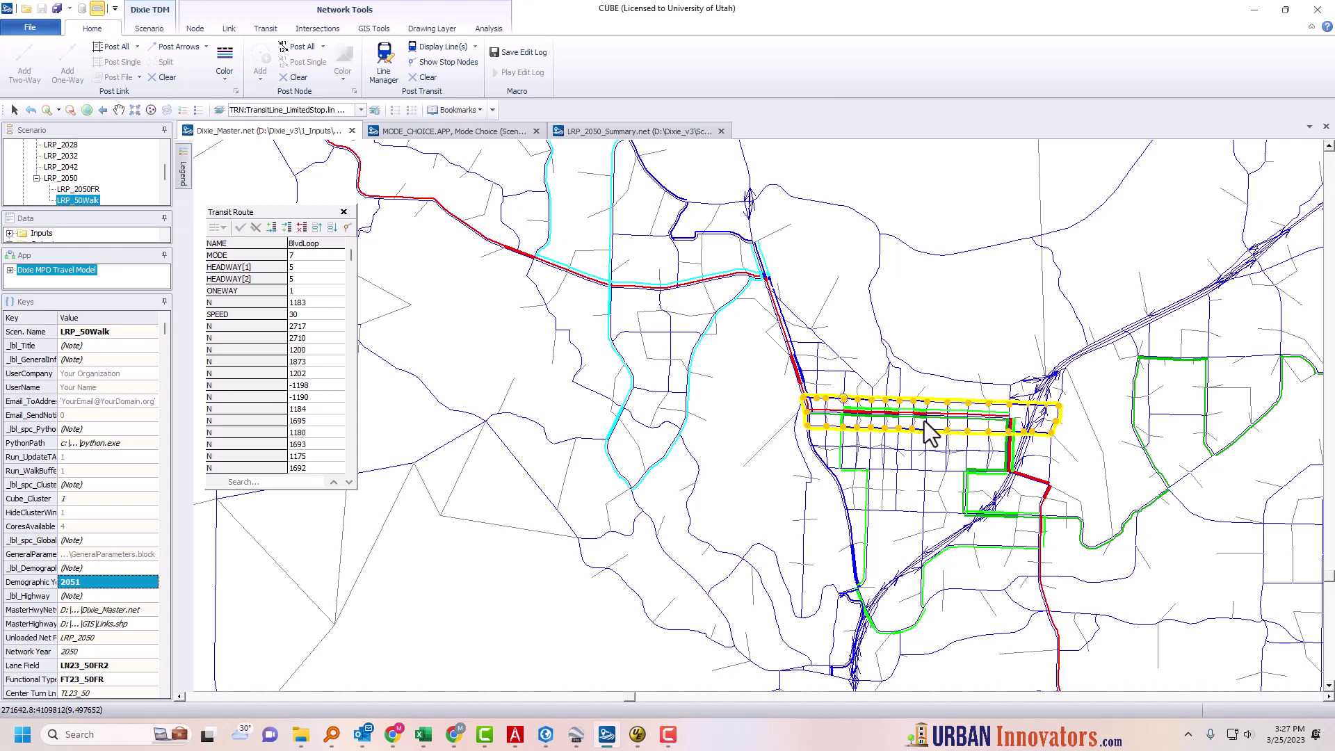
left_click(298, 256)
left_click(299, 291)
left_click(311, 422)
- Inspect the StGeorgeLoop and BRT1 transit routes, including BRT1's mode, headways and nodes, and clear the route selection
left_click(865, 527)
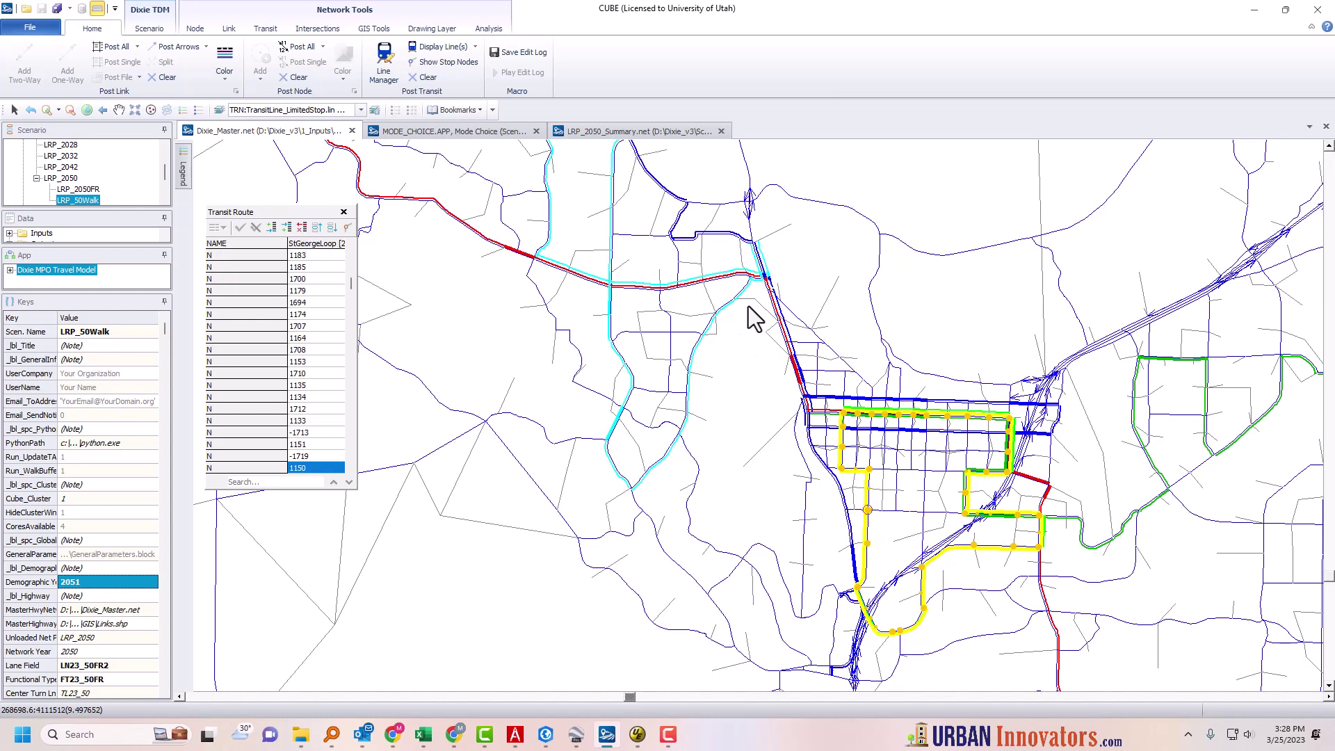
left_click(504, 248)
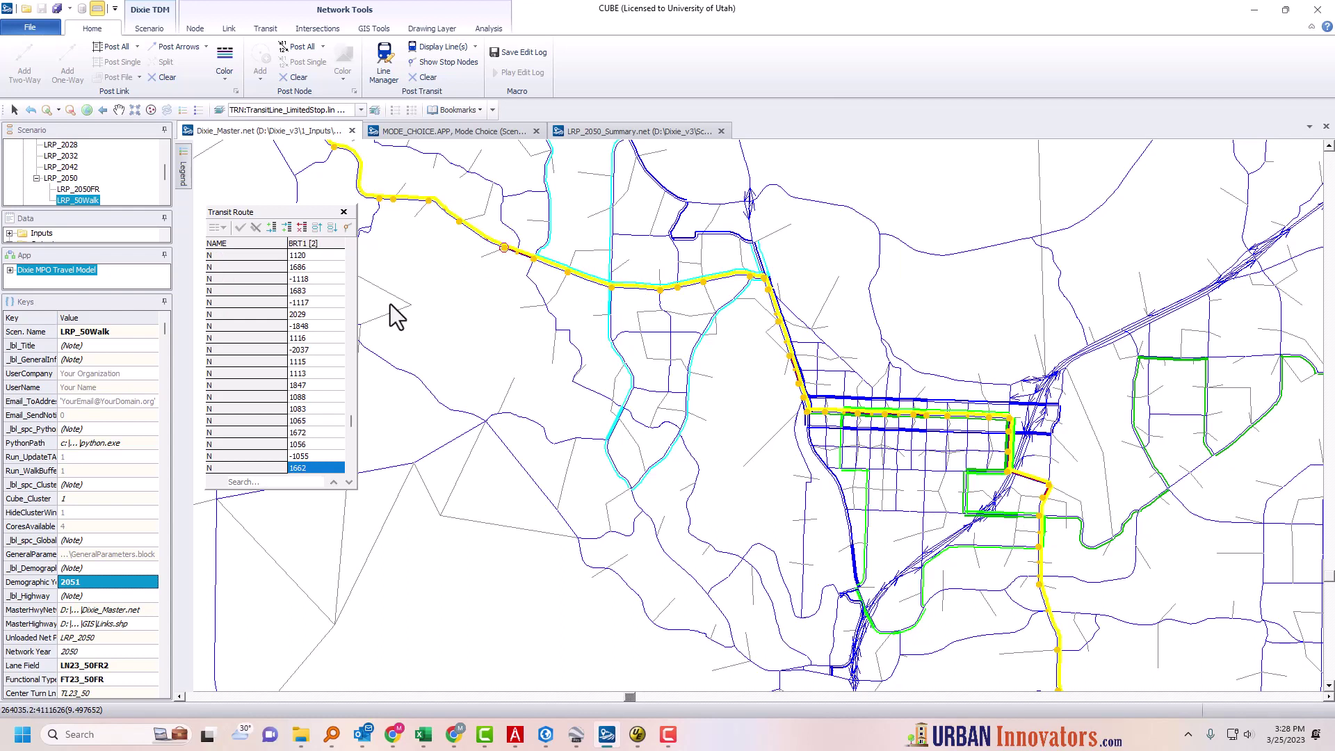
left_click_drag(349, 424, 367, 244)
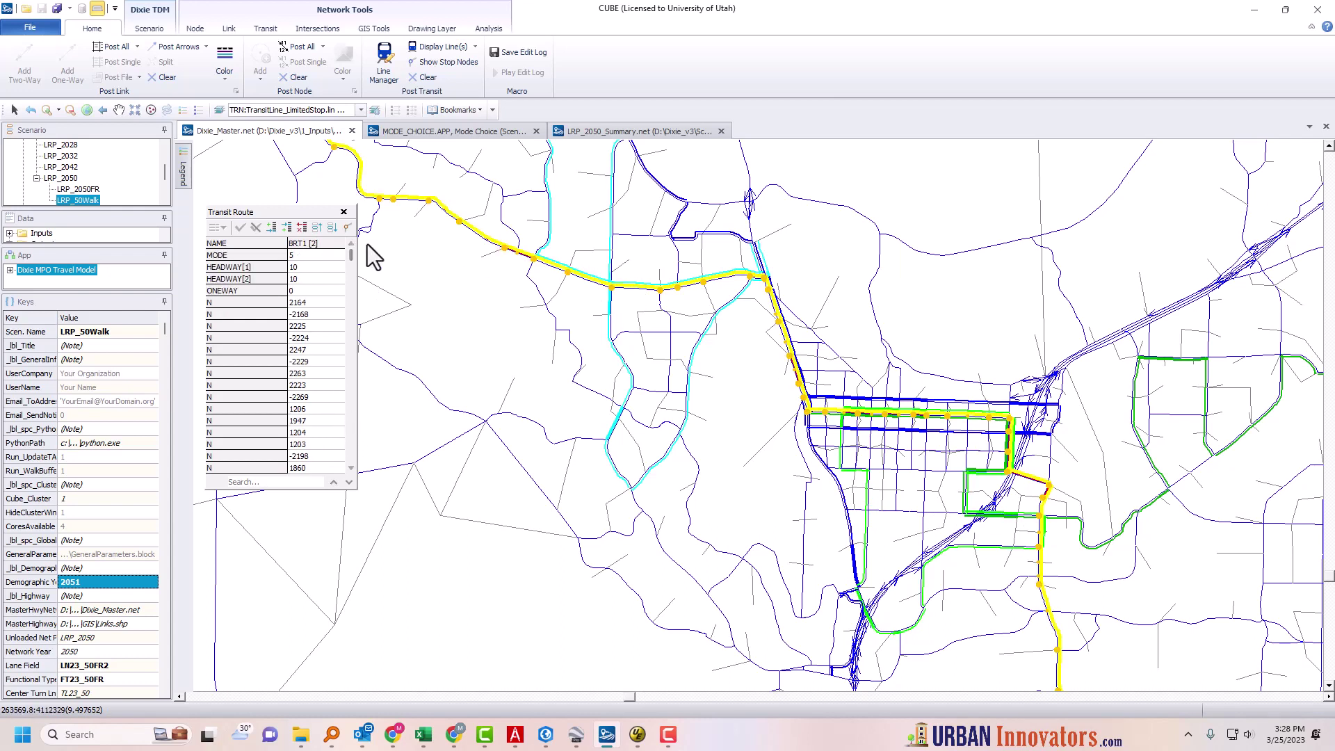
left_click(310, 267)
left_click(308, 375)
key("Down")
key("Down")
key("Down")
key("Escape")
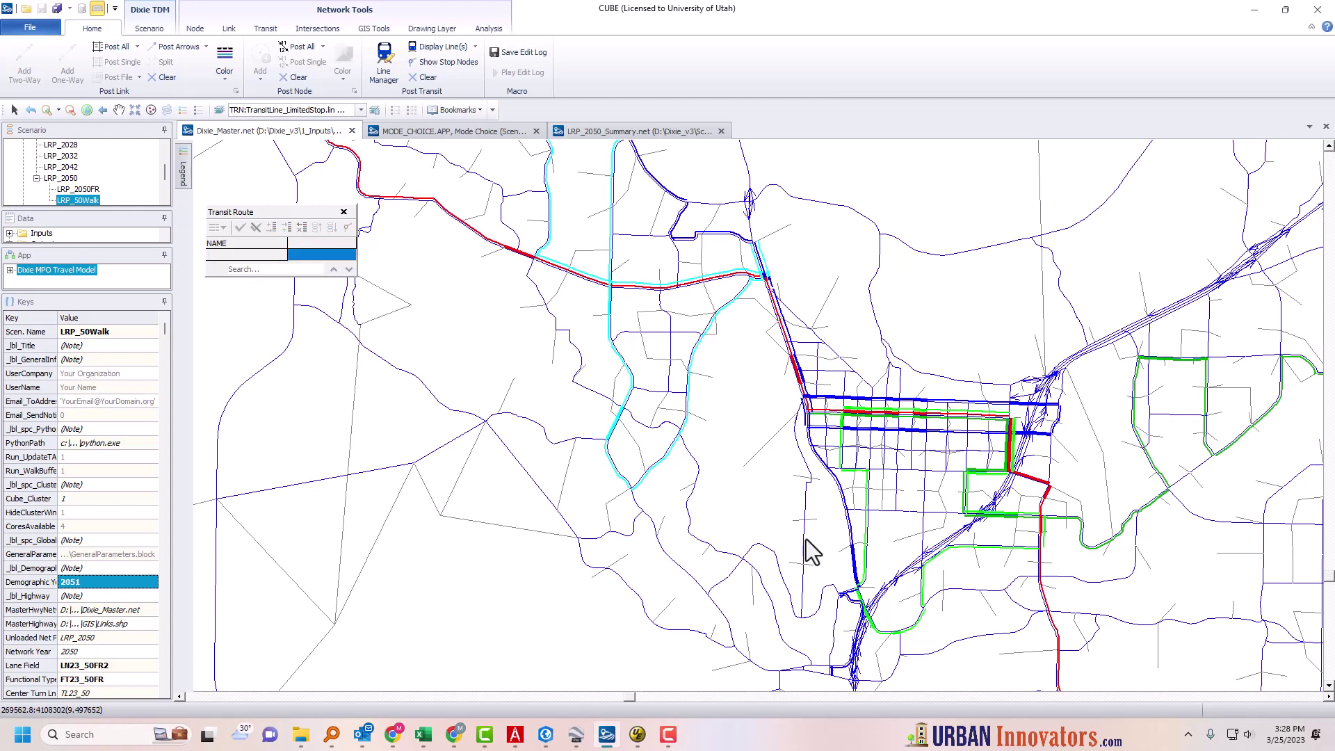
scroll(810, 545, "down", 3)
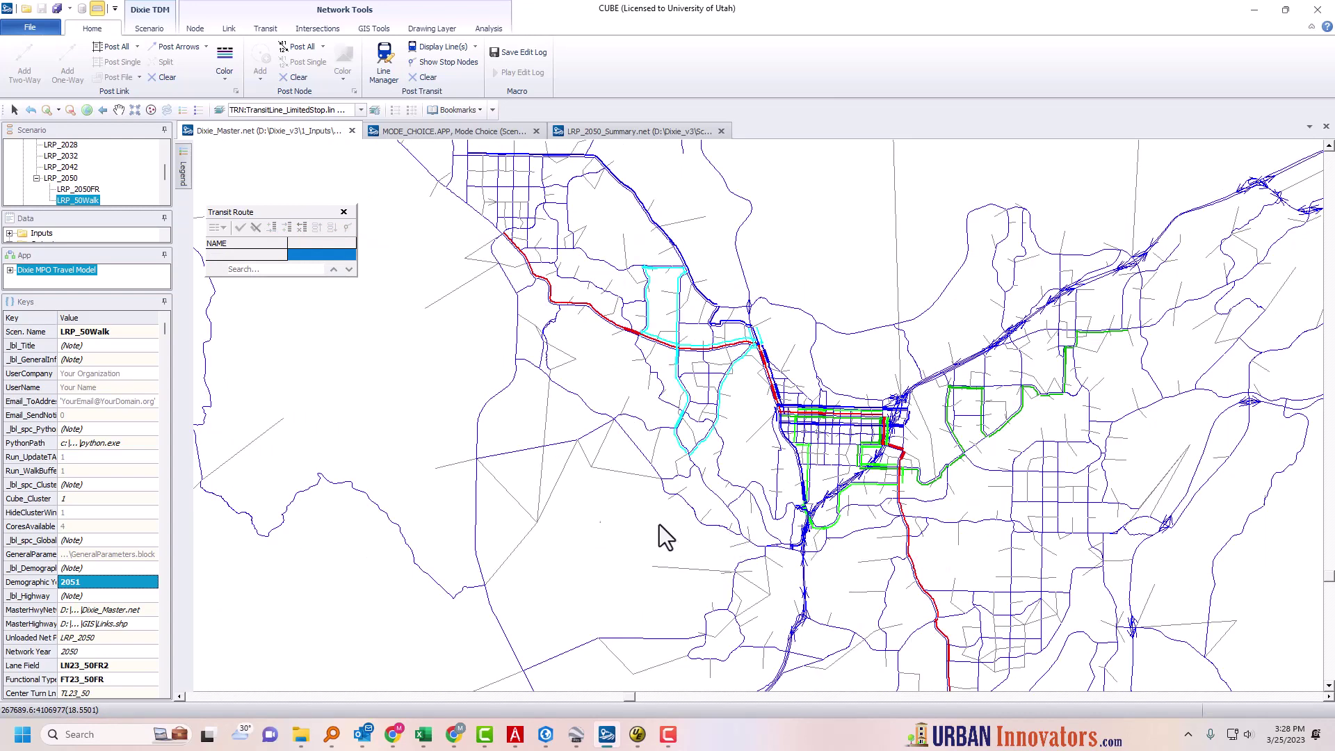
- Switch to the Excel scenario workbook and review the household, population and employment columns in SE_WASHINGTON_2020 and SE_WASHINGTON_2050
key("alt+Tab")
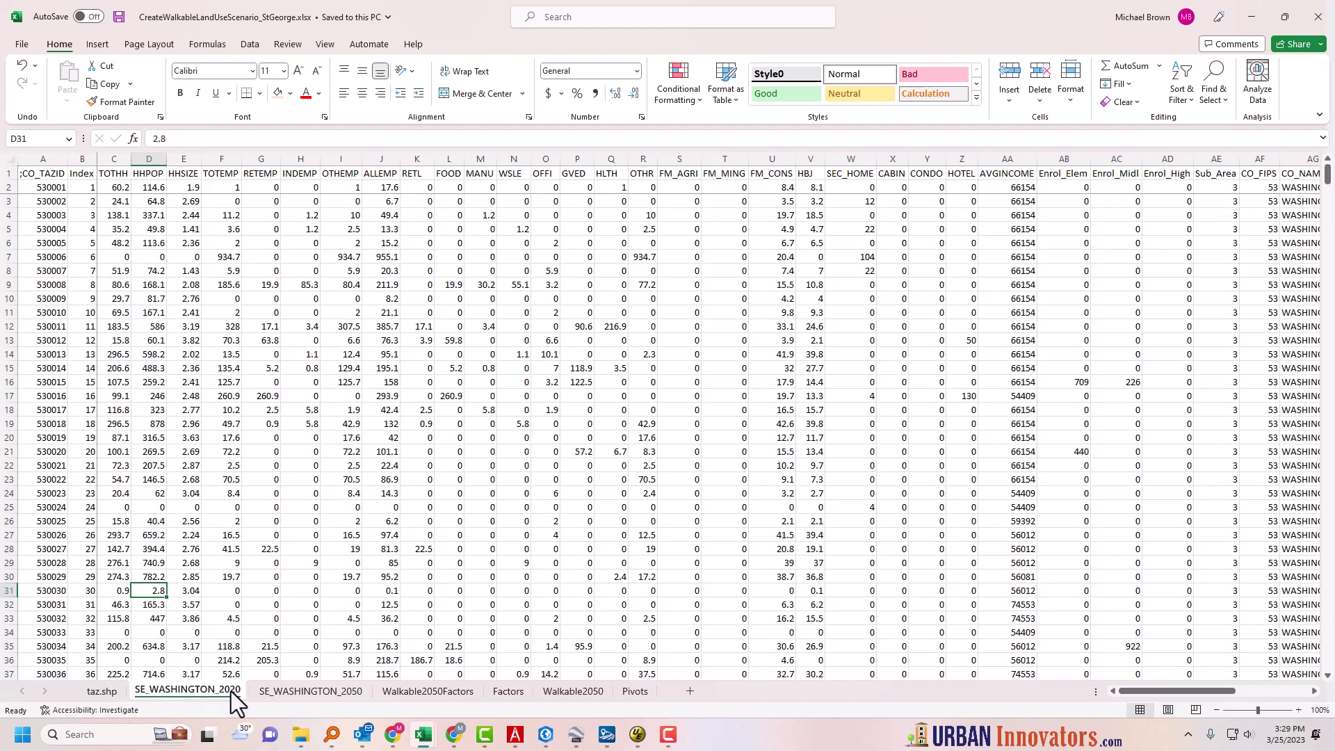
left_click(116, 171)
left_click(155, 173)
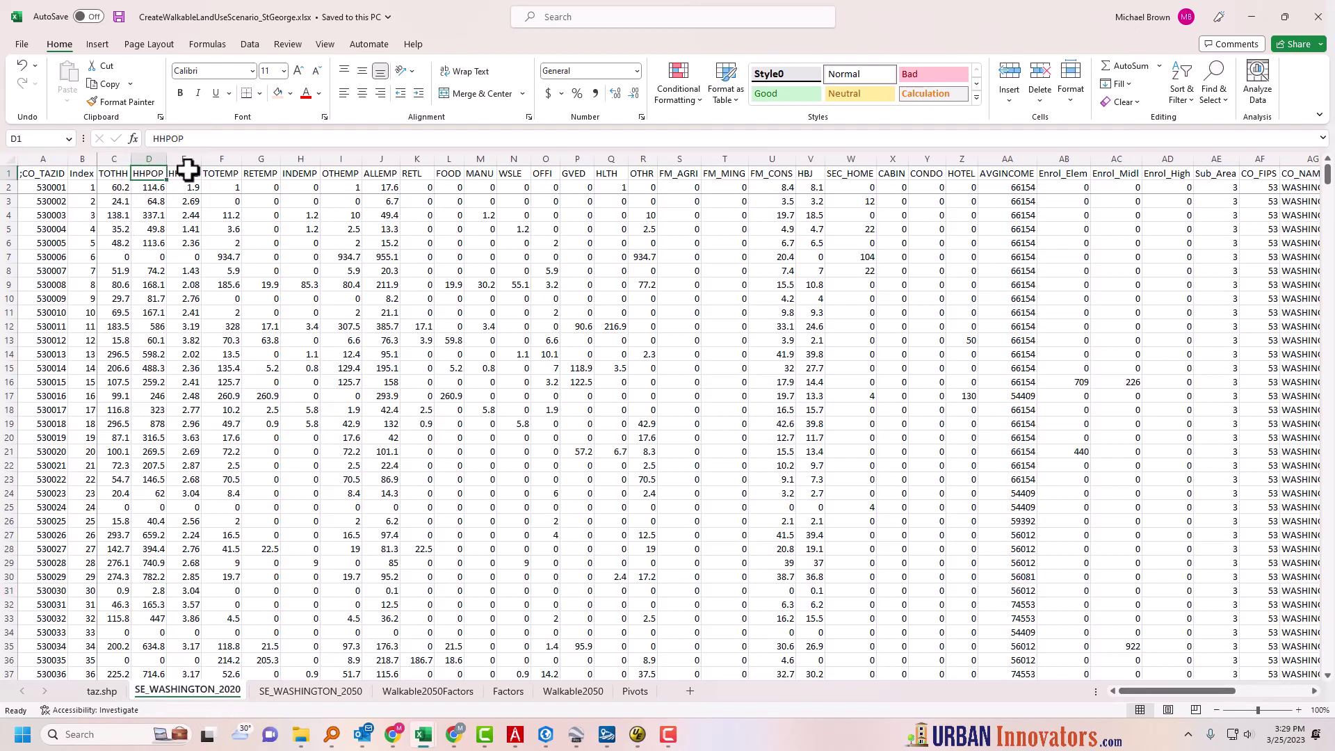
left_click(214, 171)
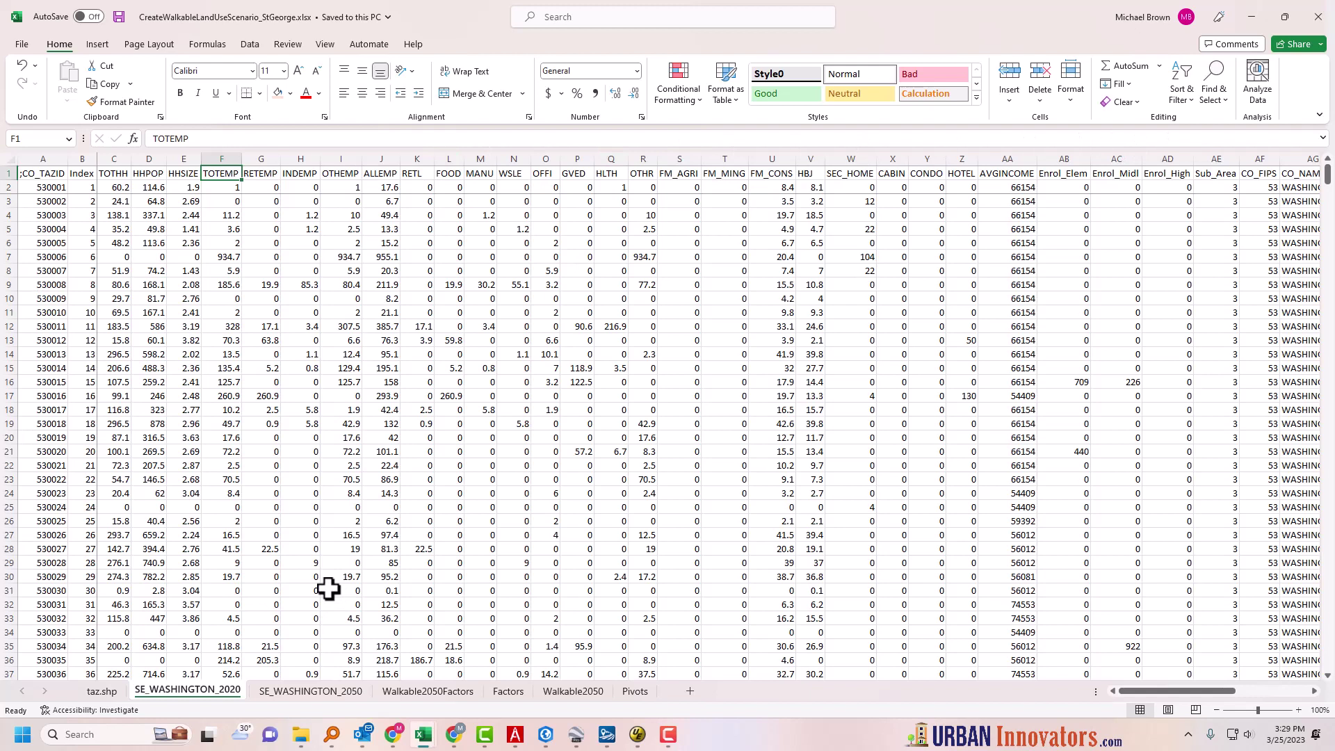
left_click(233, 548)
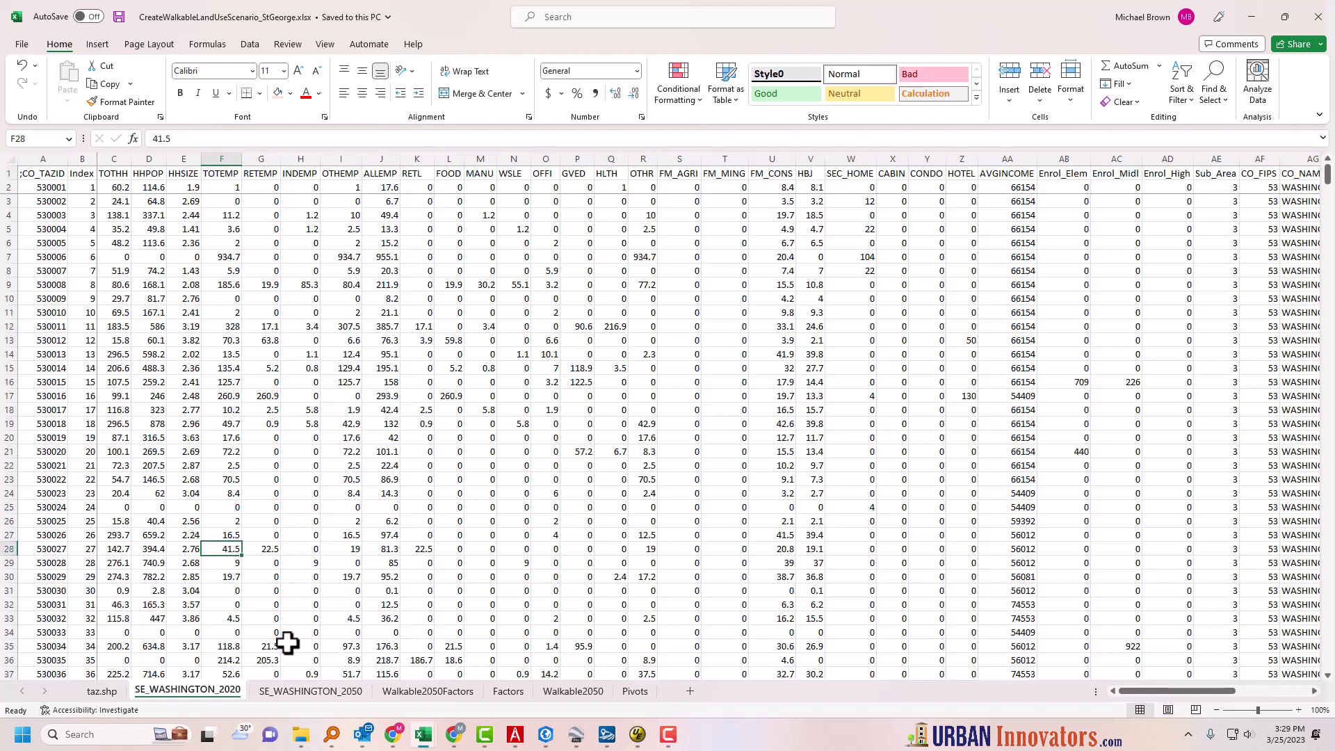
left_click(307, 691)
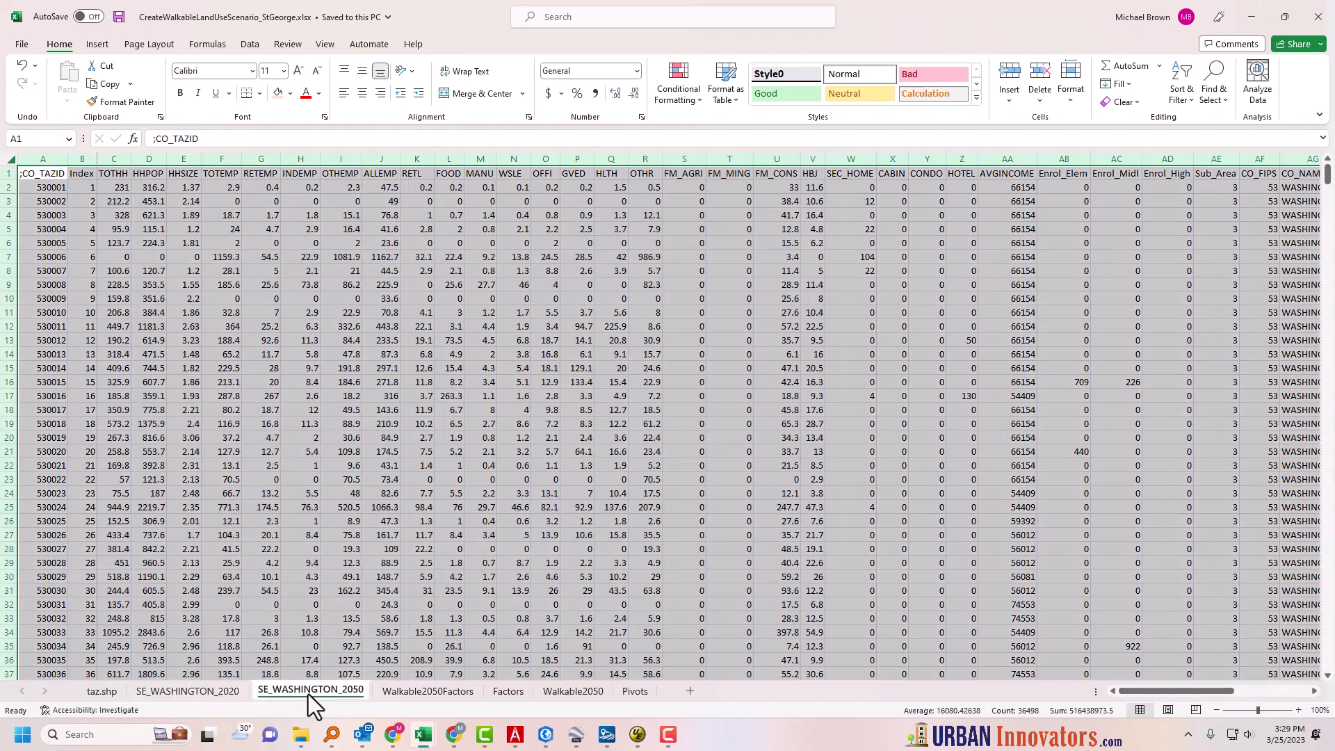
left_click(149, 241)
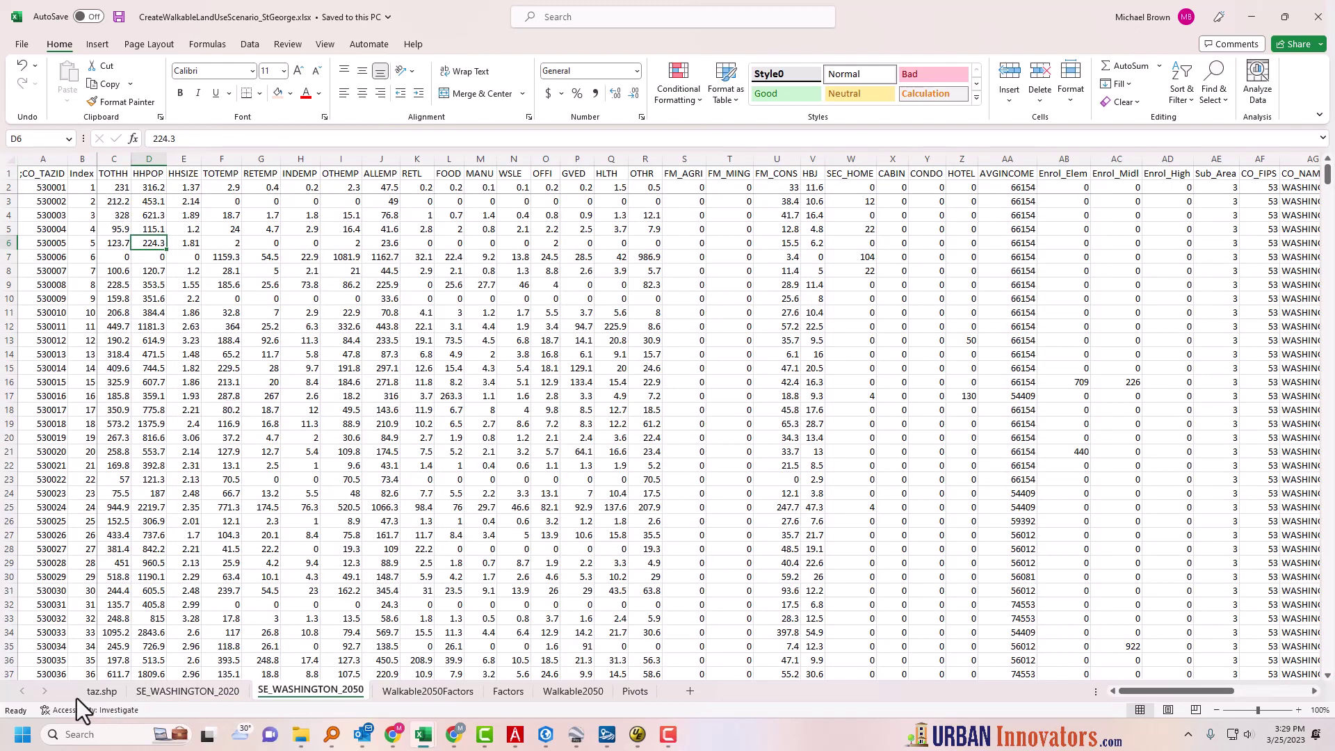
- Look through the taz.shp sheet's attribute columns and examine the Ring column assigned to each zone
left_click(103, 692)
left_click(275, 452)
left_click_drag(1170, 688, 1288, 690)
left_click(1314, 691)
left_click(1314, 691)
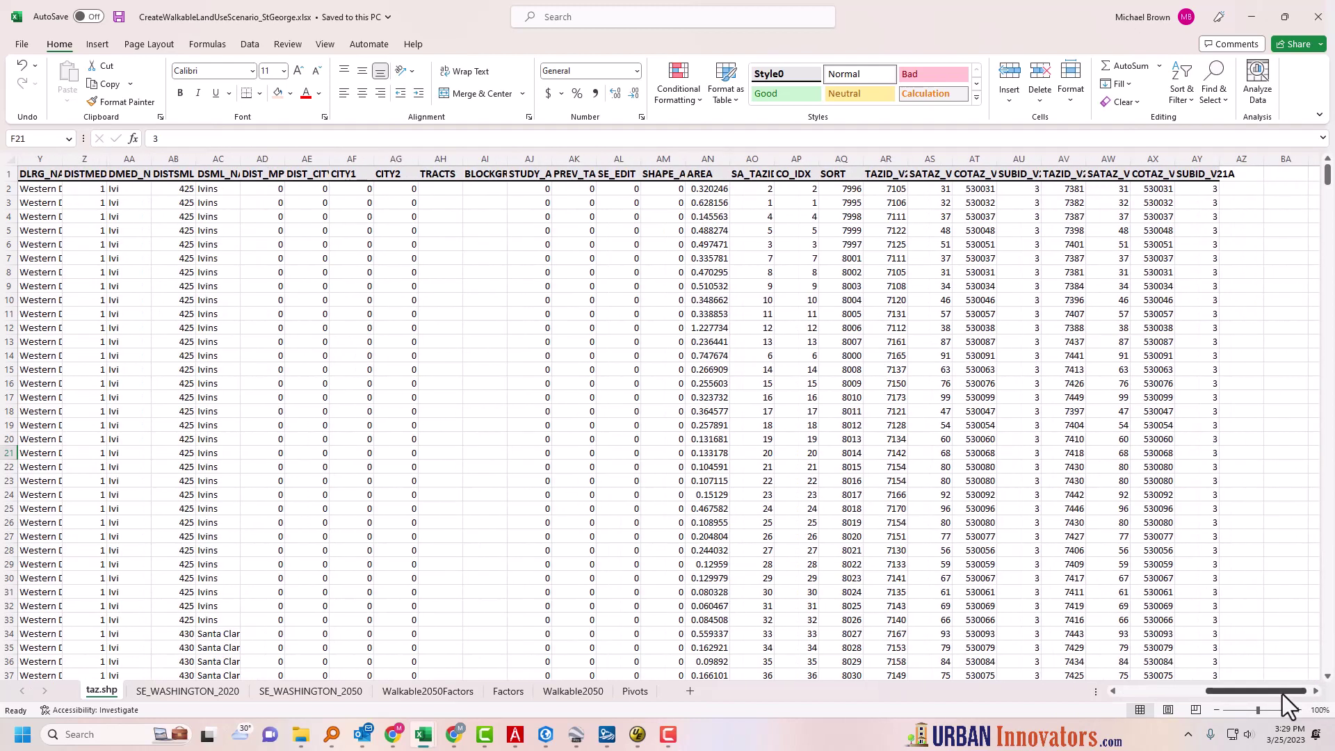
left_click_drag(1275, 693, 1121, 701)
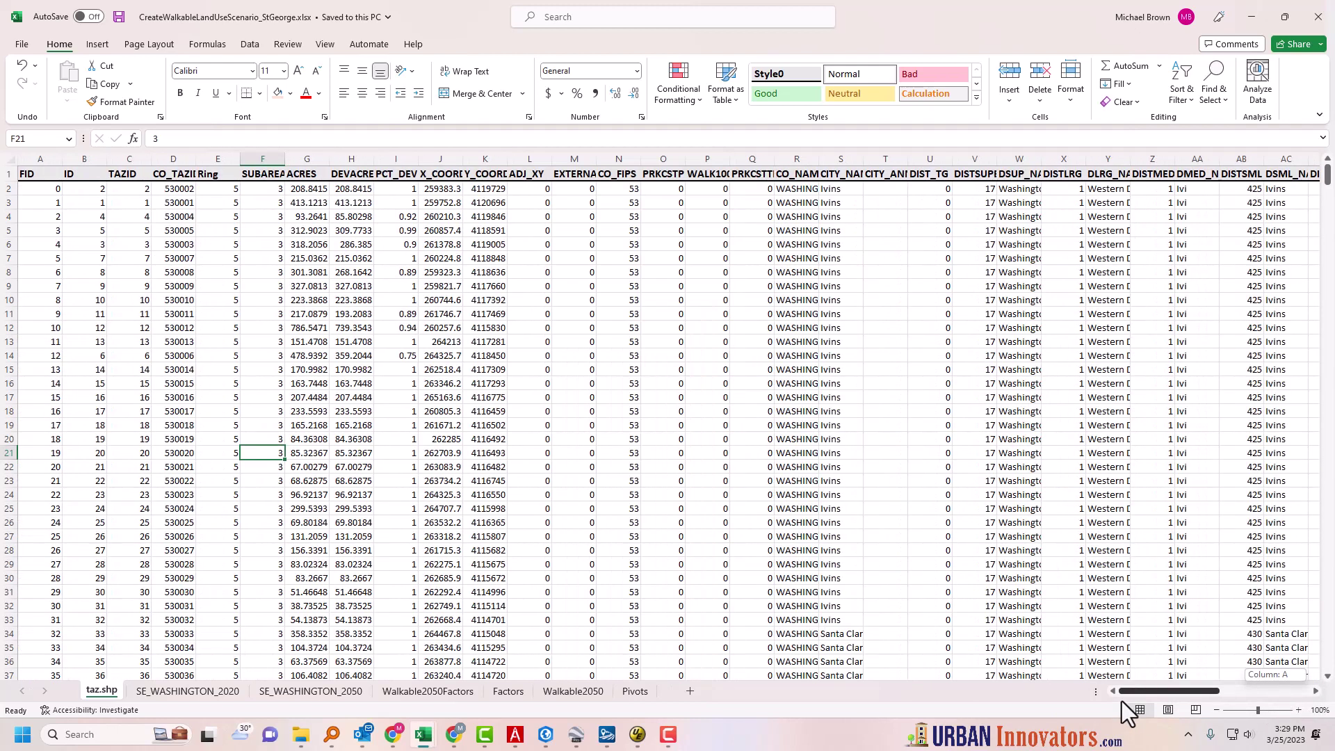
left_click(222, 173)
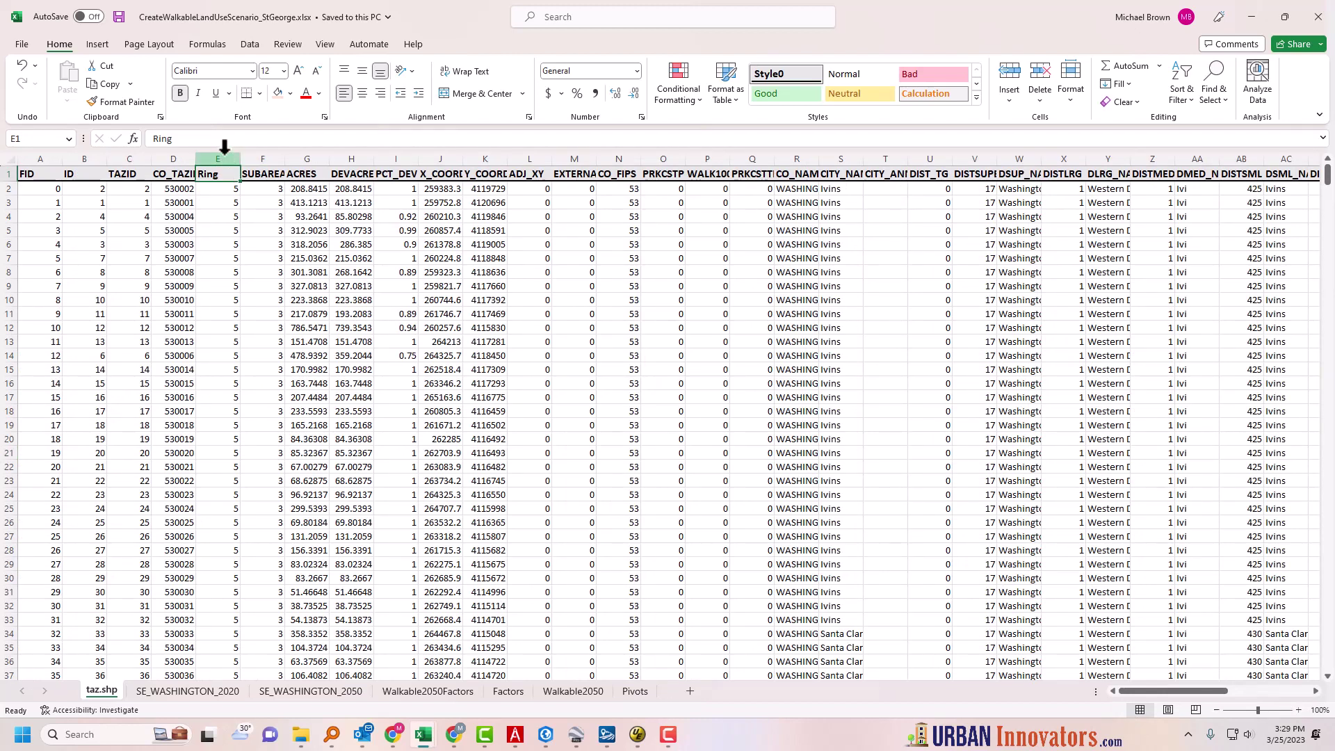
left_click(224, 153)
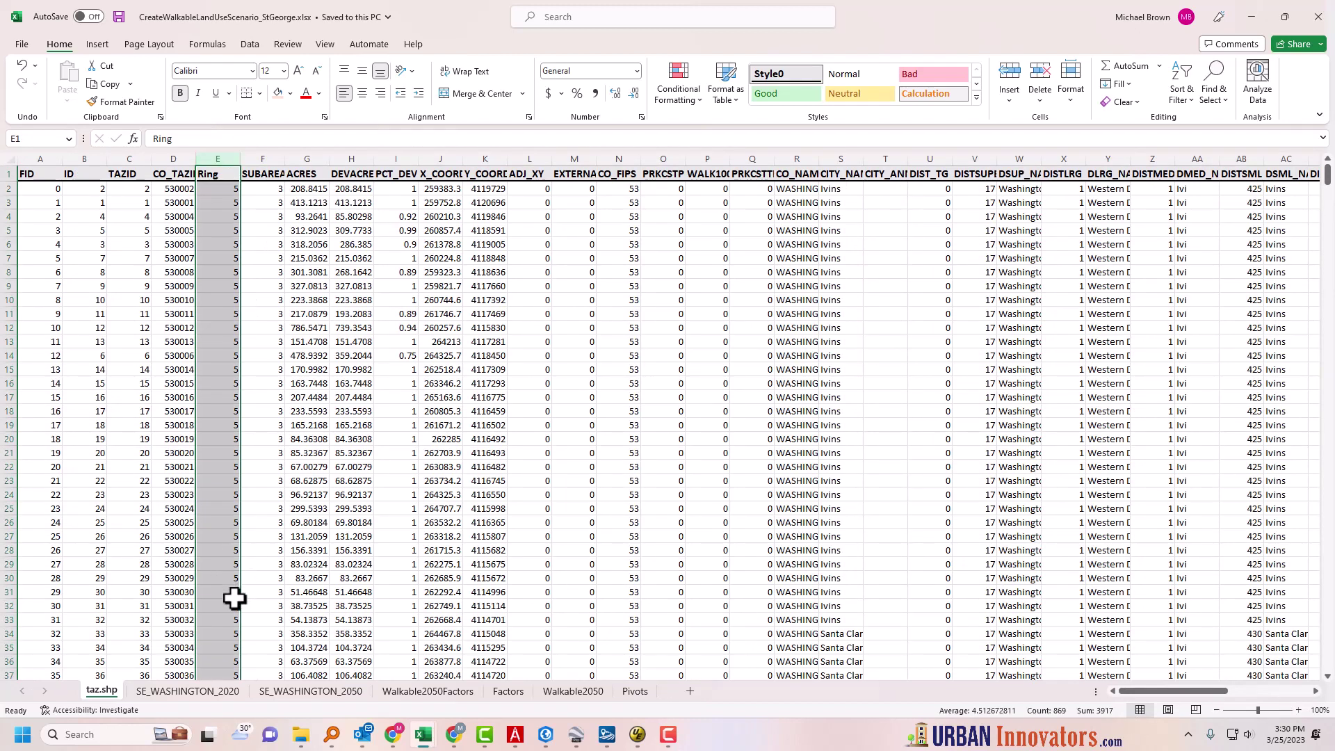
left_click(217, 357)
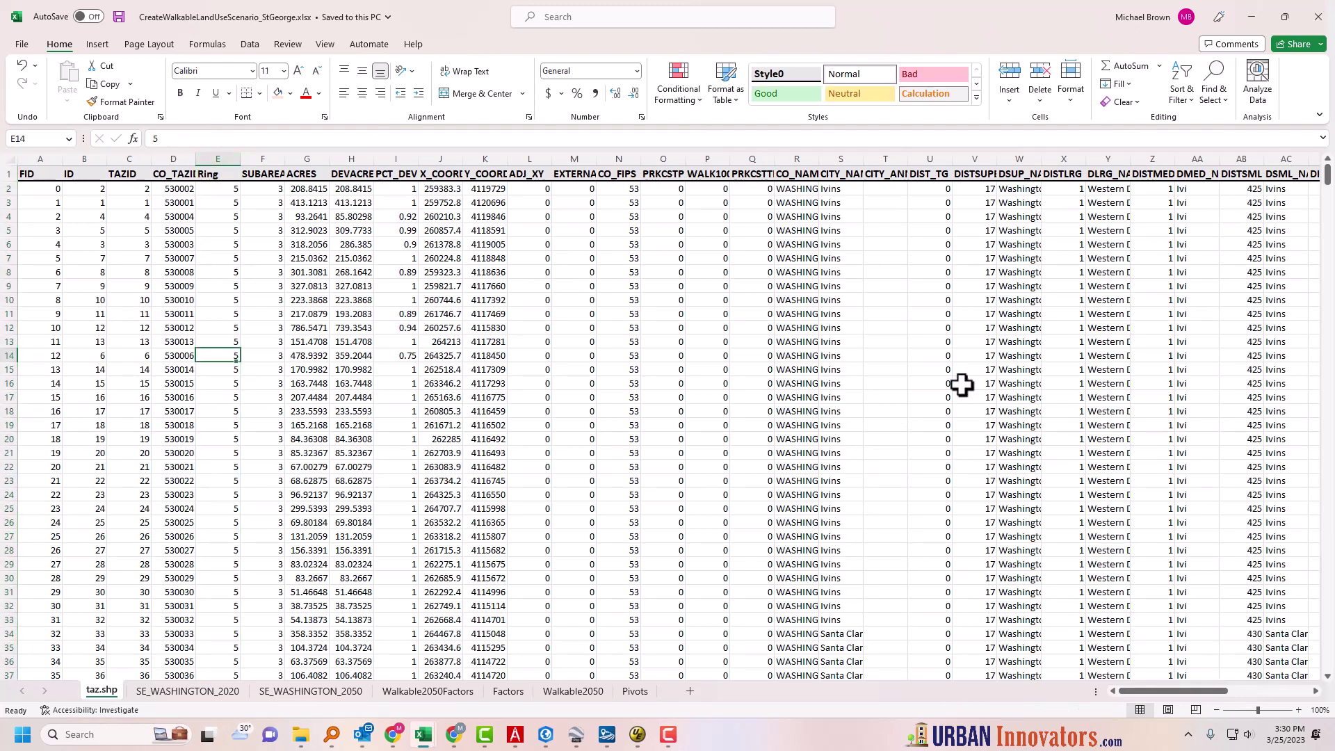
- View the Walkable2050Factors sheet and review the Hfac, Jfac and Hhsize columns for rings 1 to 6 on the Factors sheet
left_click(416, 693)
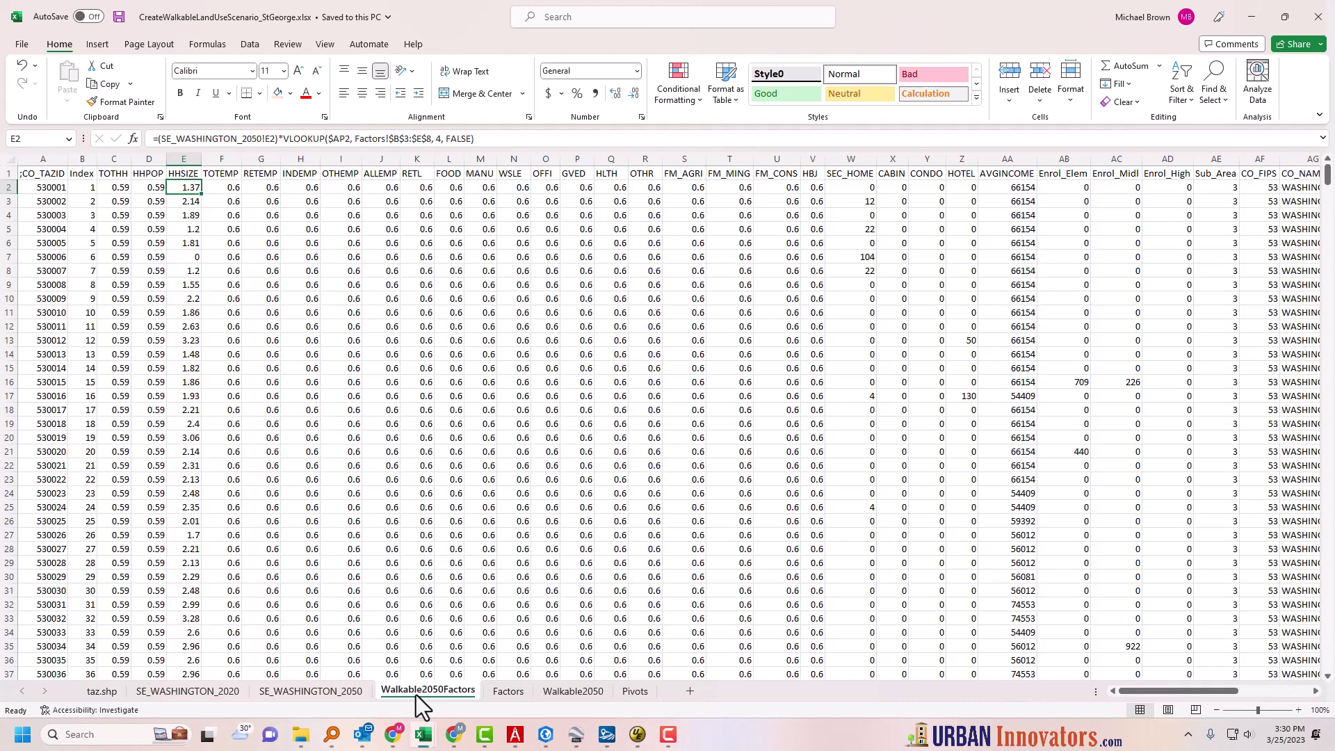
mouse_move(423, 734)
left_click(498, 694)
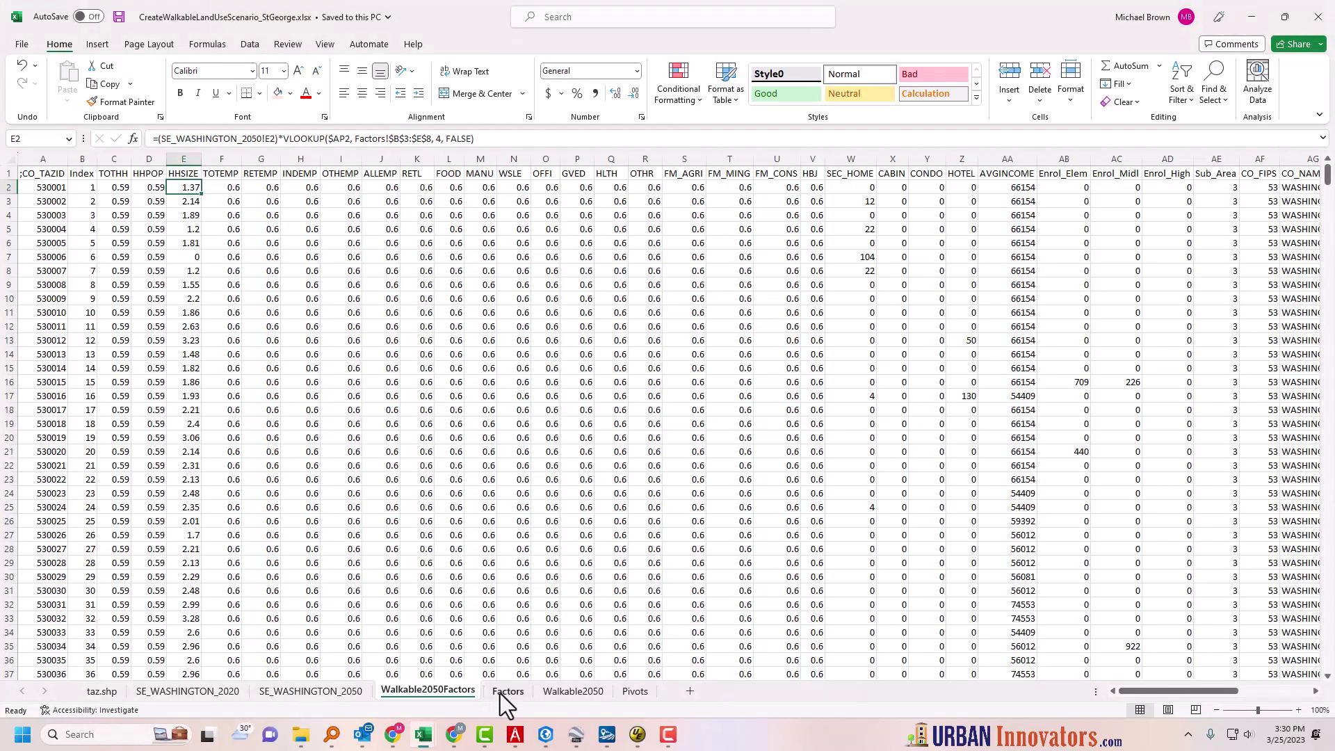
left_click(507, 692)
left_click(169, 326)
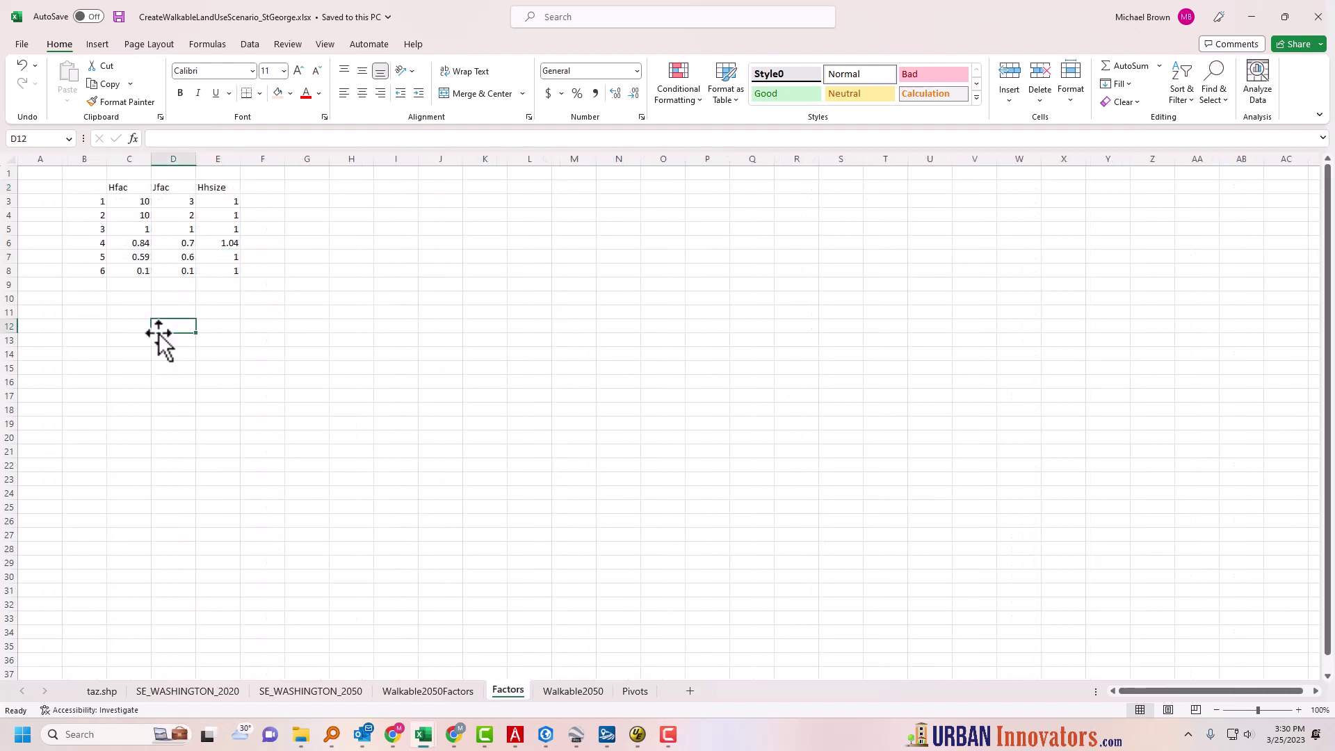
left_click(128, 187)
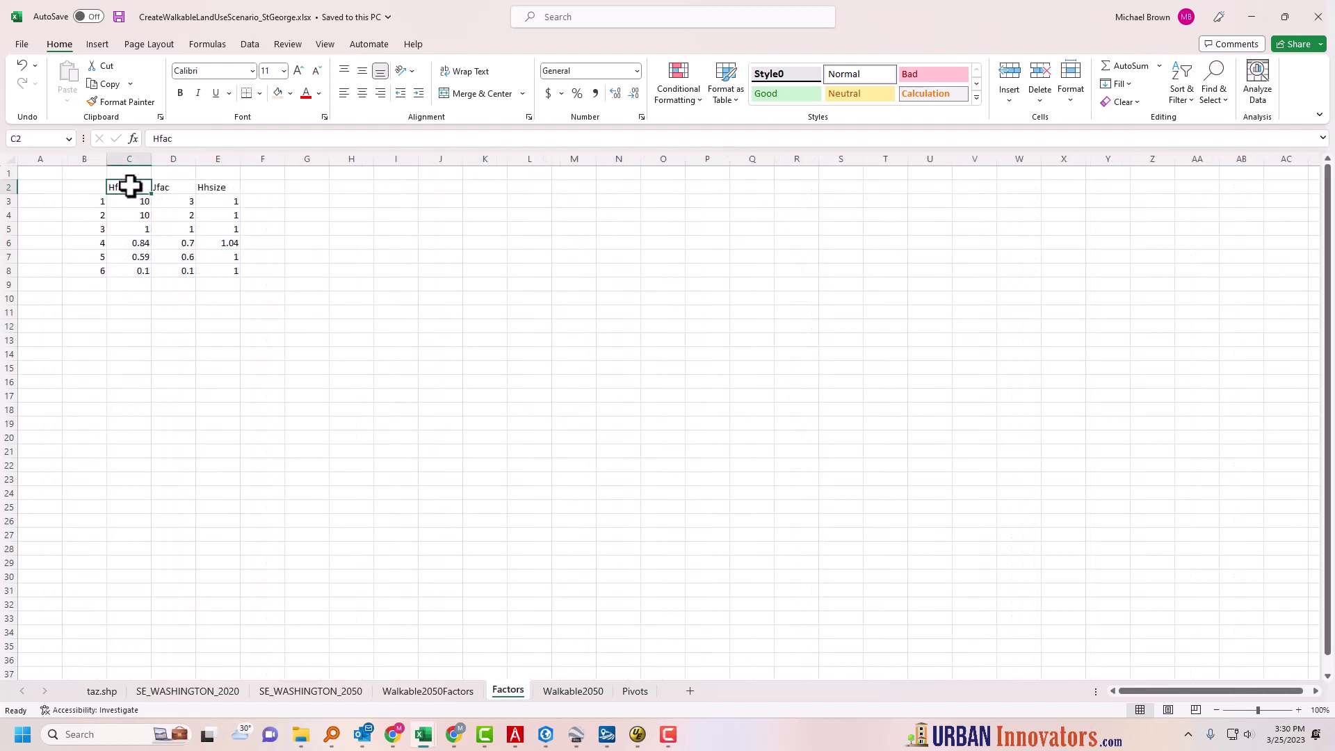
left_click(175, 189)
left_click(233, 189)
left_click_drag(95, 203, 95, 269)
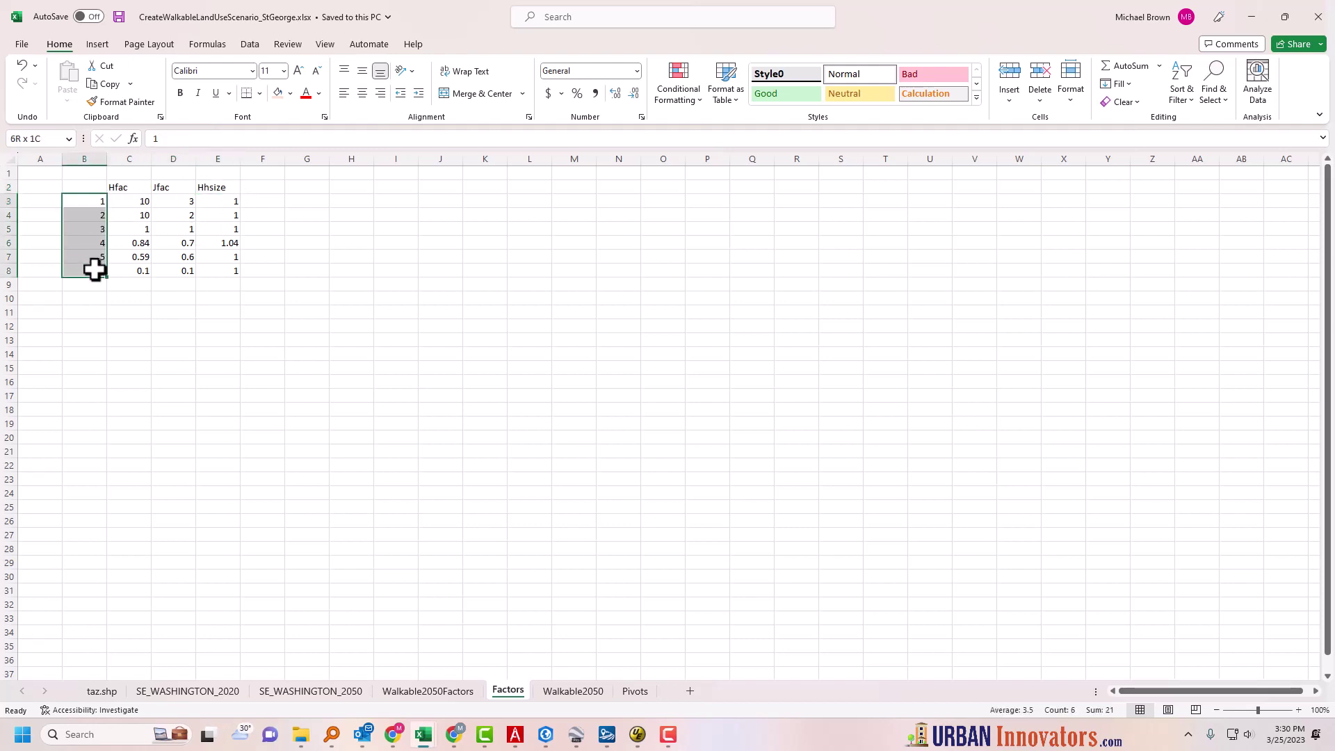
- Label the column of ring numbers on the Factors sheet by entering the header Ring in cell B2
left_click(98, 189)
type("Ring")
key("Return")
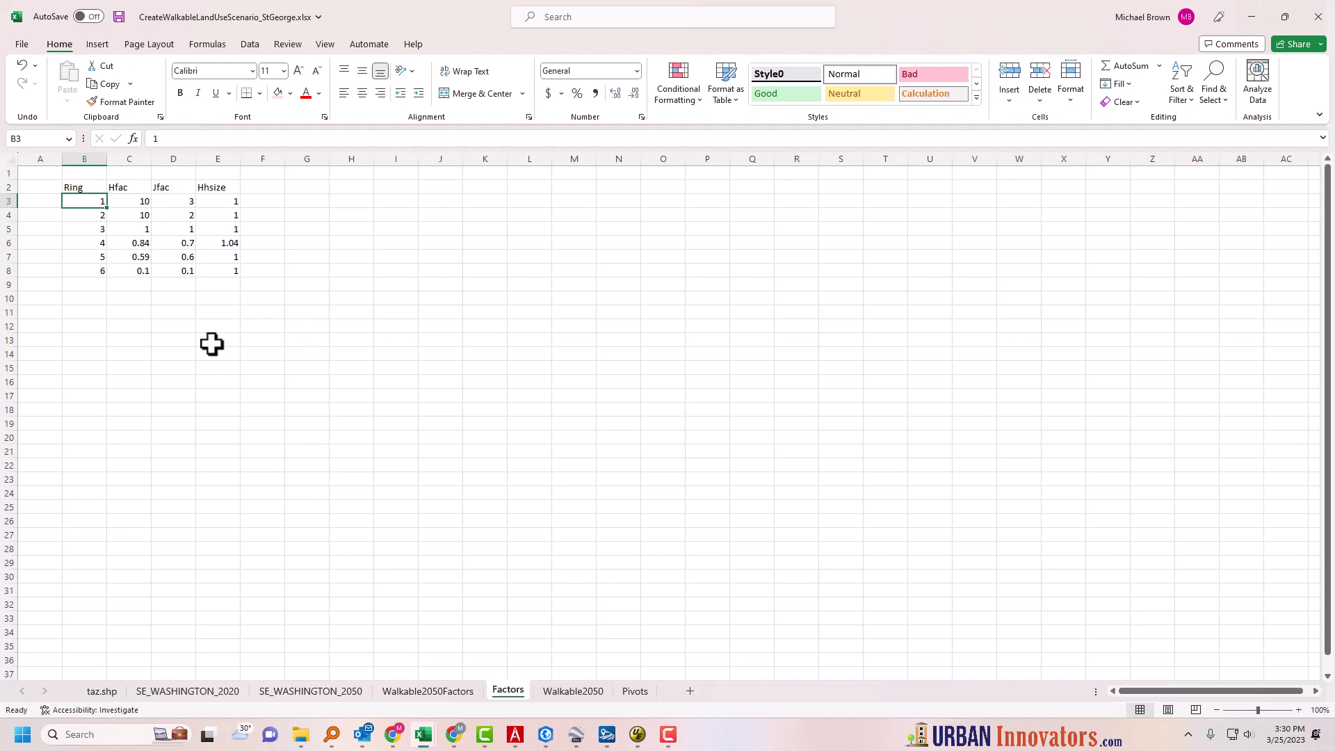
- Examine the Hfac and Jfac factors by ring, comparing the inner rings 1 and 2 with the outer rings 4 to 6
left_click(134, 201)
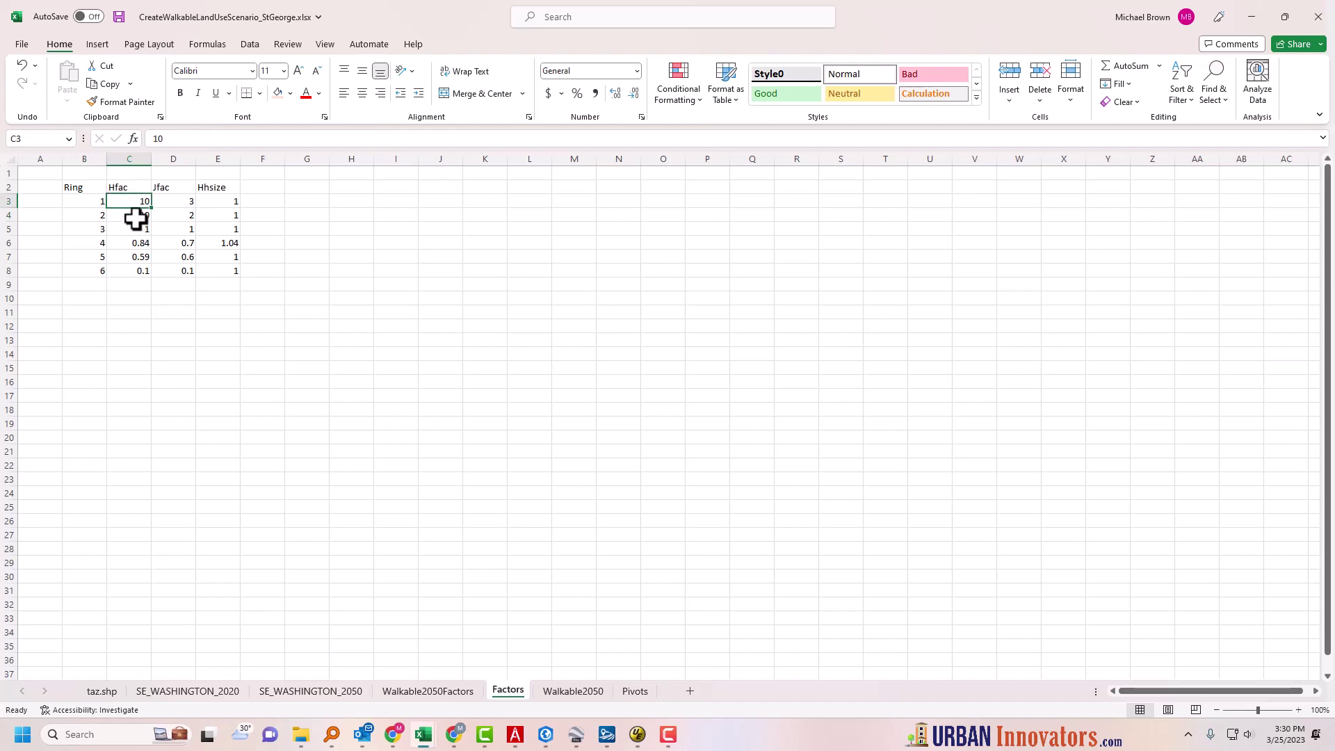
left_click_drag(136, 202, 135, 219)
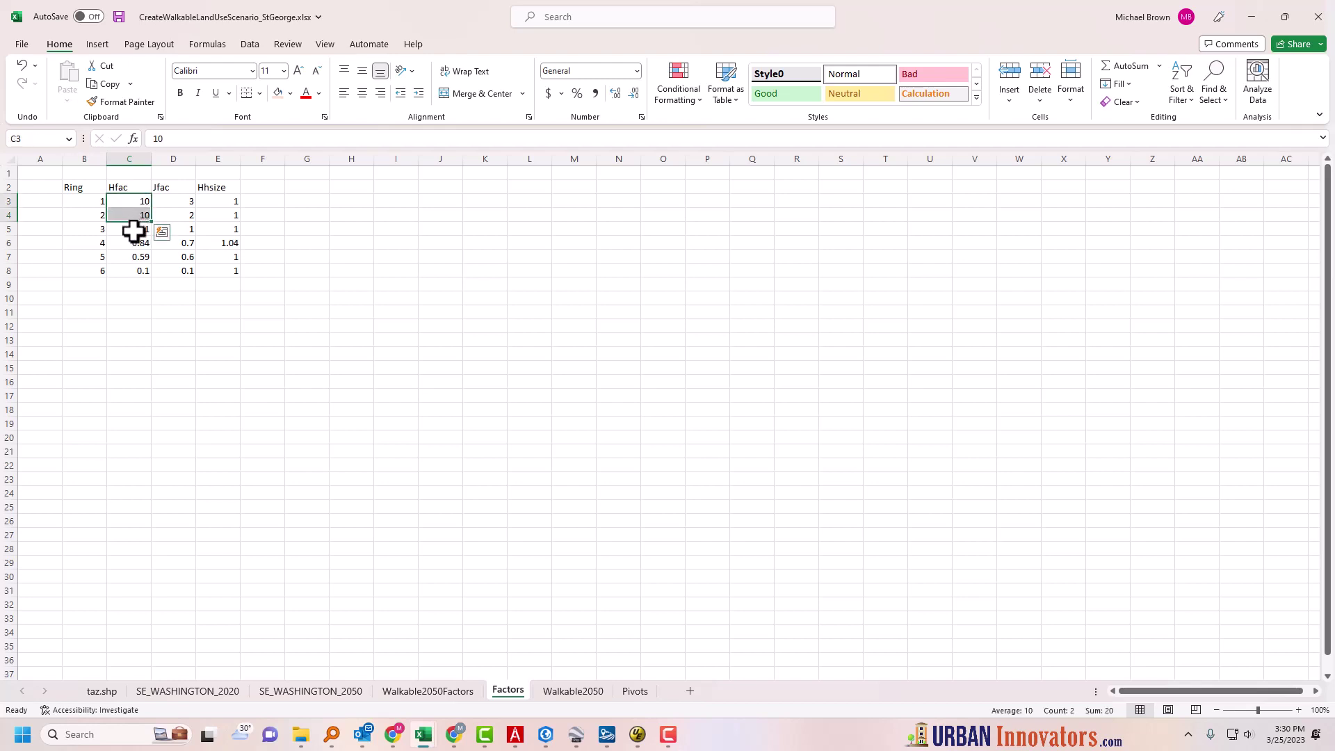
left_click(132, 216)
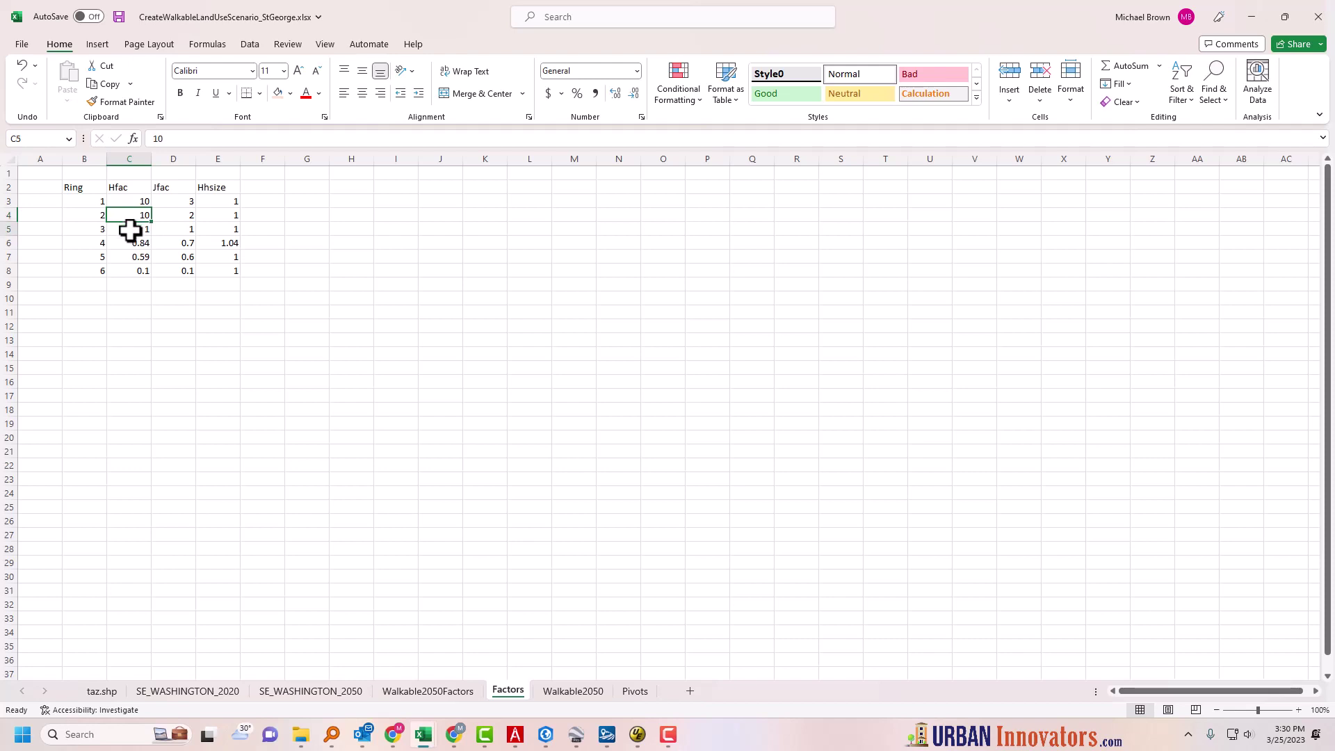
left_click_drag(199, 238, 179, 273)
left_click(135, 270)
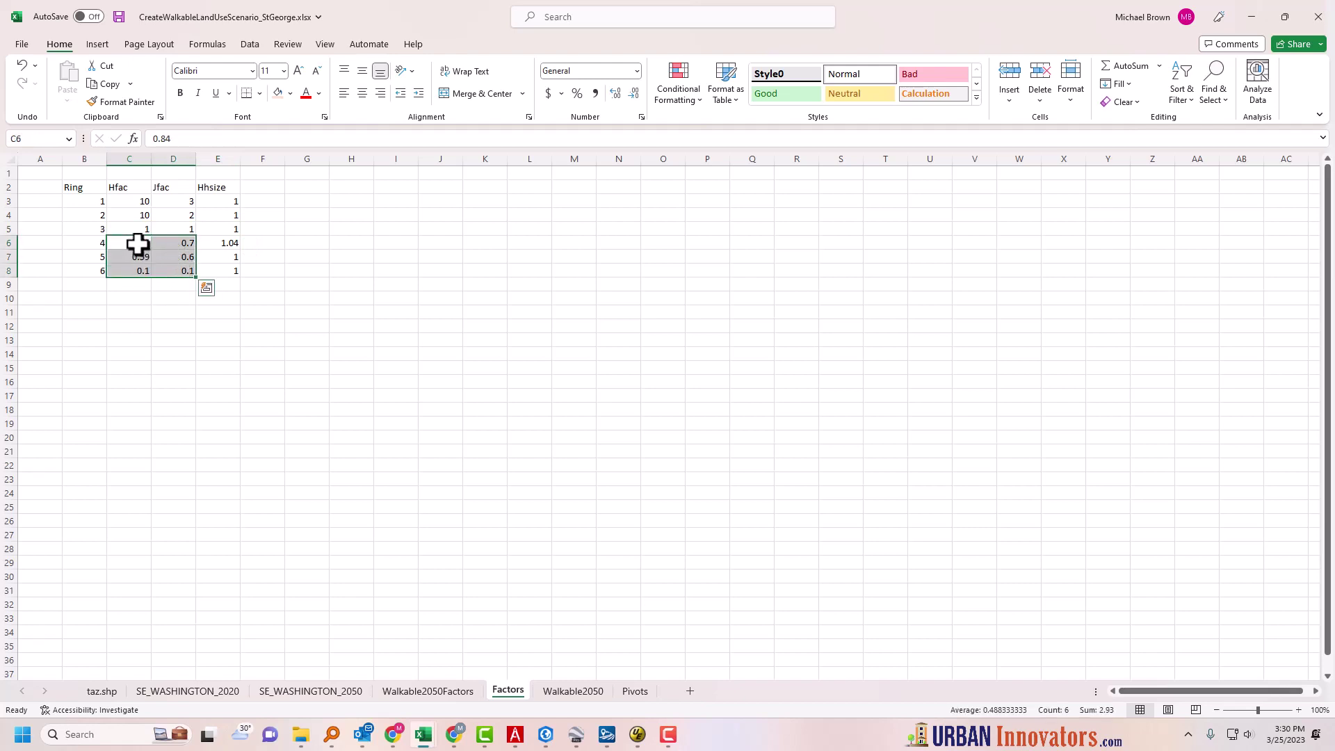
left_click(137, 244)
left_click(144, 270)
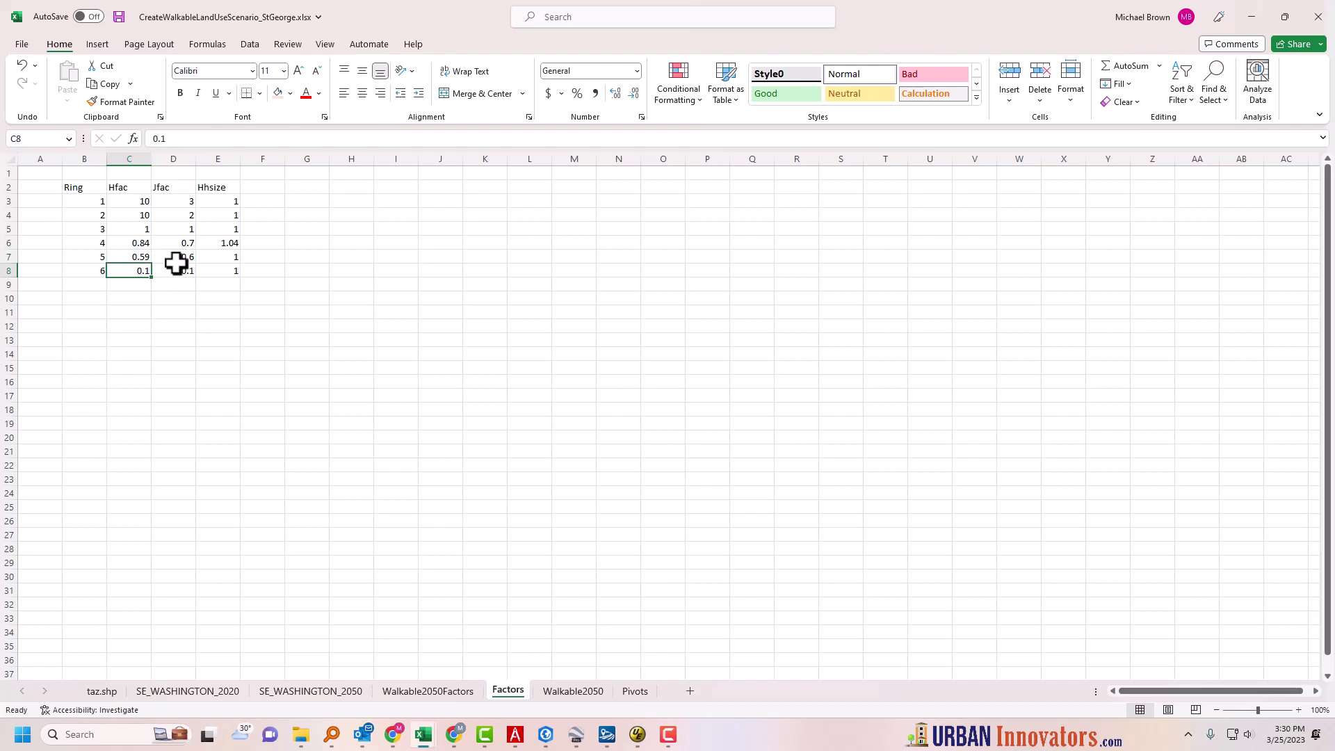
left_click(140, 245)
left_click(148, 258)
left_click(171, 255)
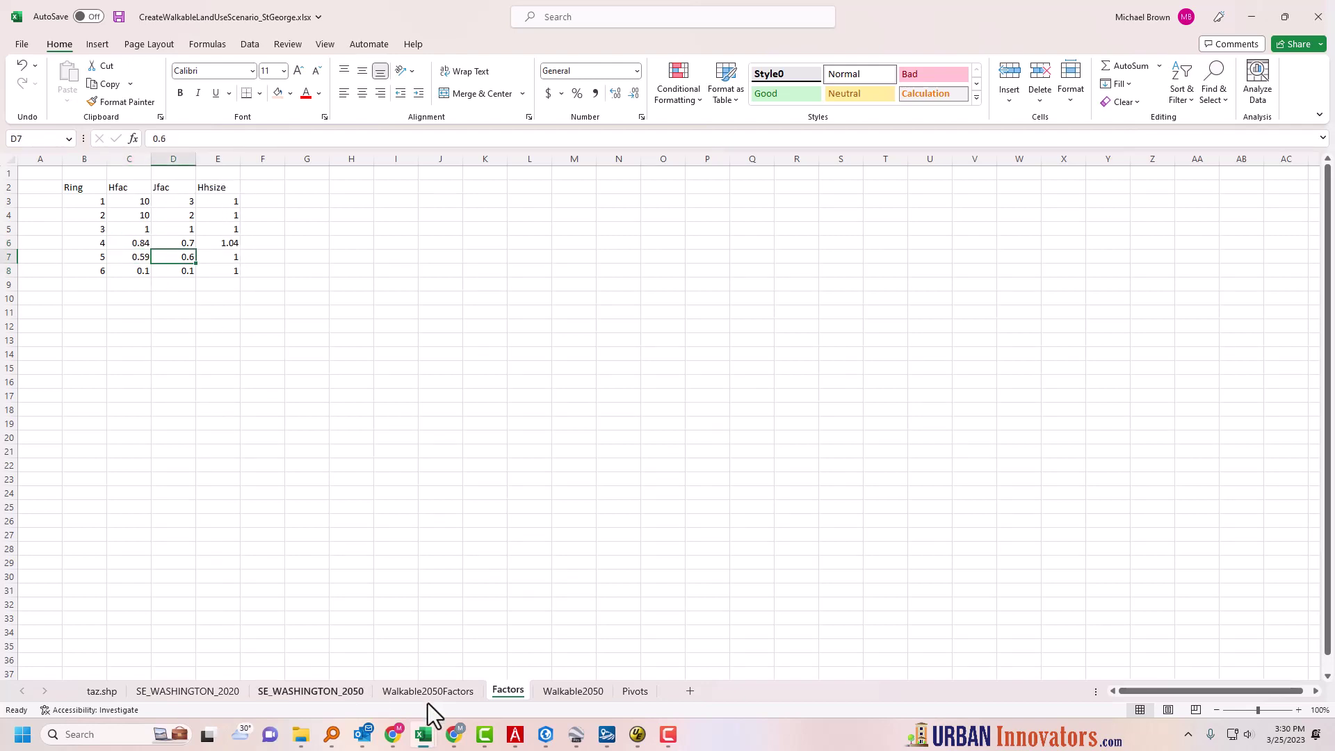
- Glance at the Pivots sheet and inspect the VLOOKUP formulas behind the household, population and employment columns in Walkable2050Factors
left_click(635, 693)
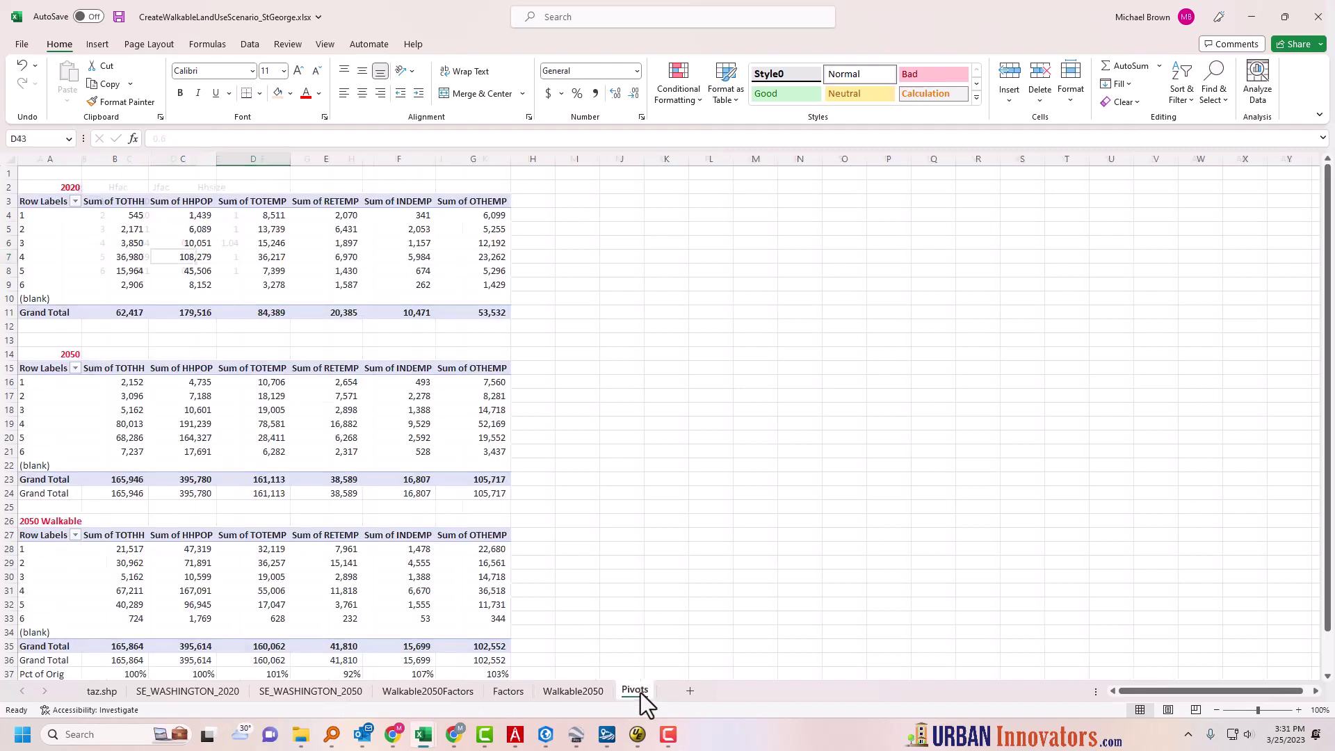
left_click(414, 691)
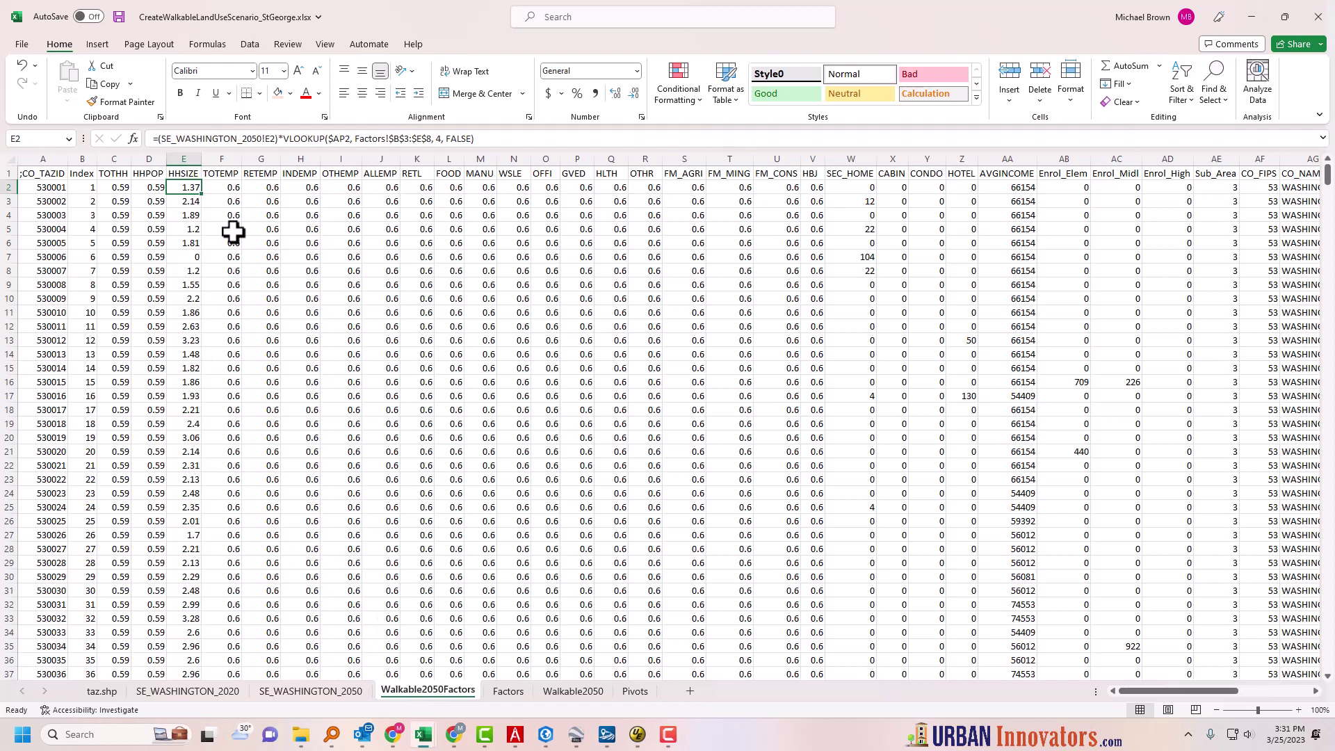
left_click(174, 212)
left_click(122, 212)
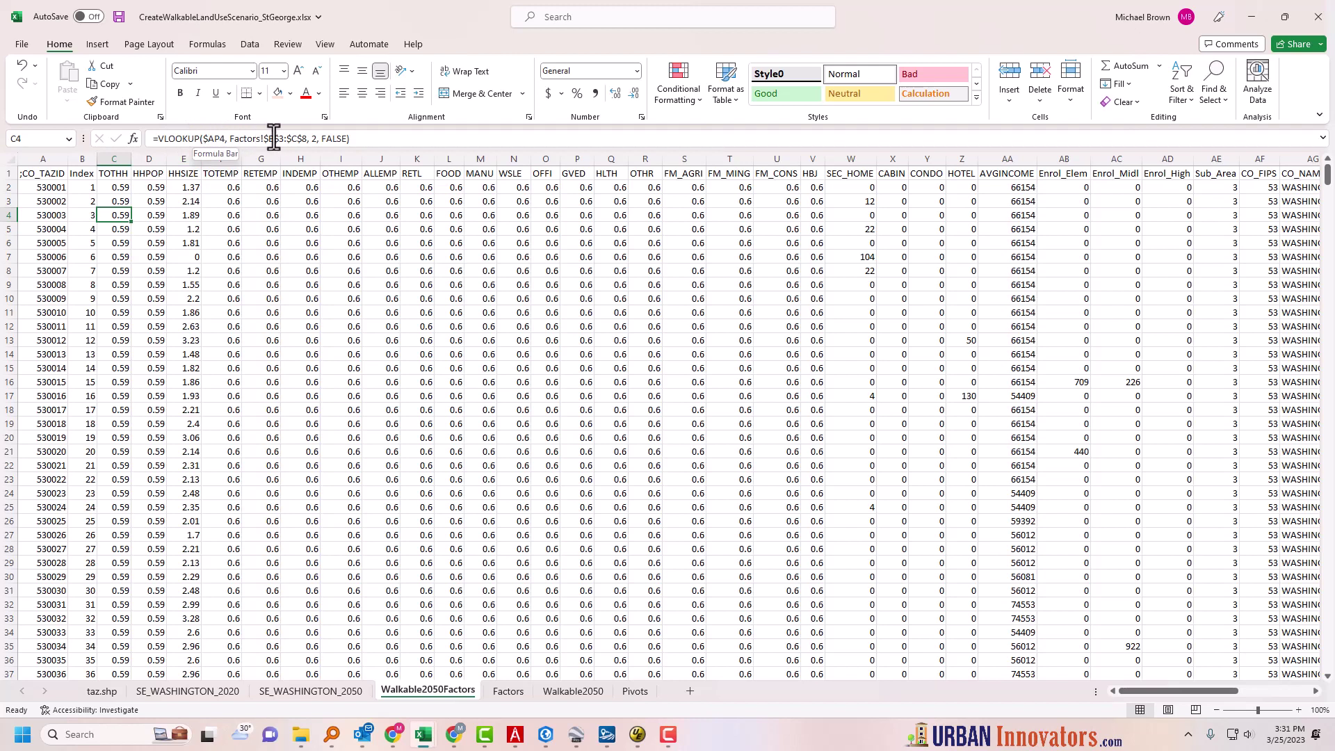
left_click(150, 202)
left_click(156, 228)
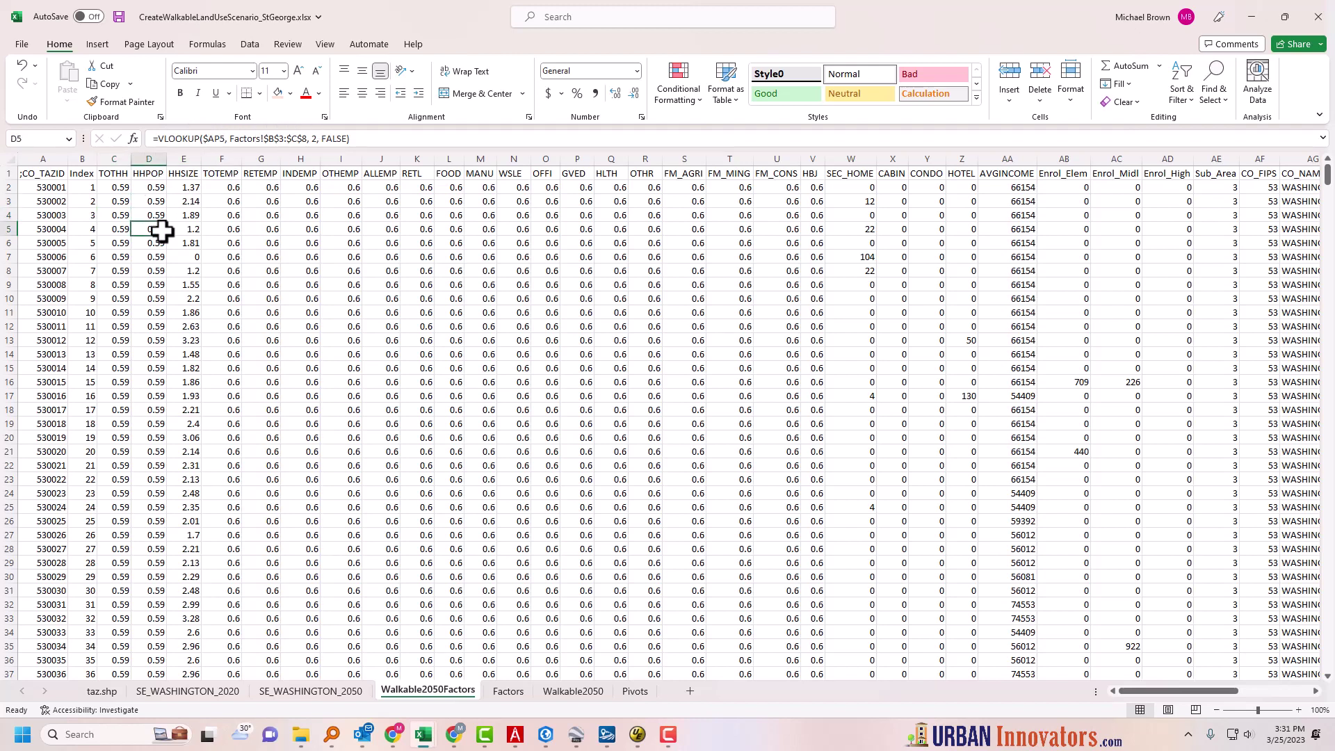
left_click(291, 230)
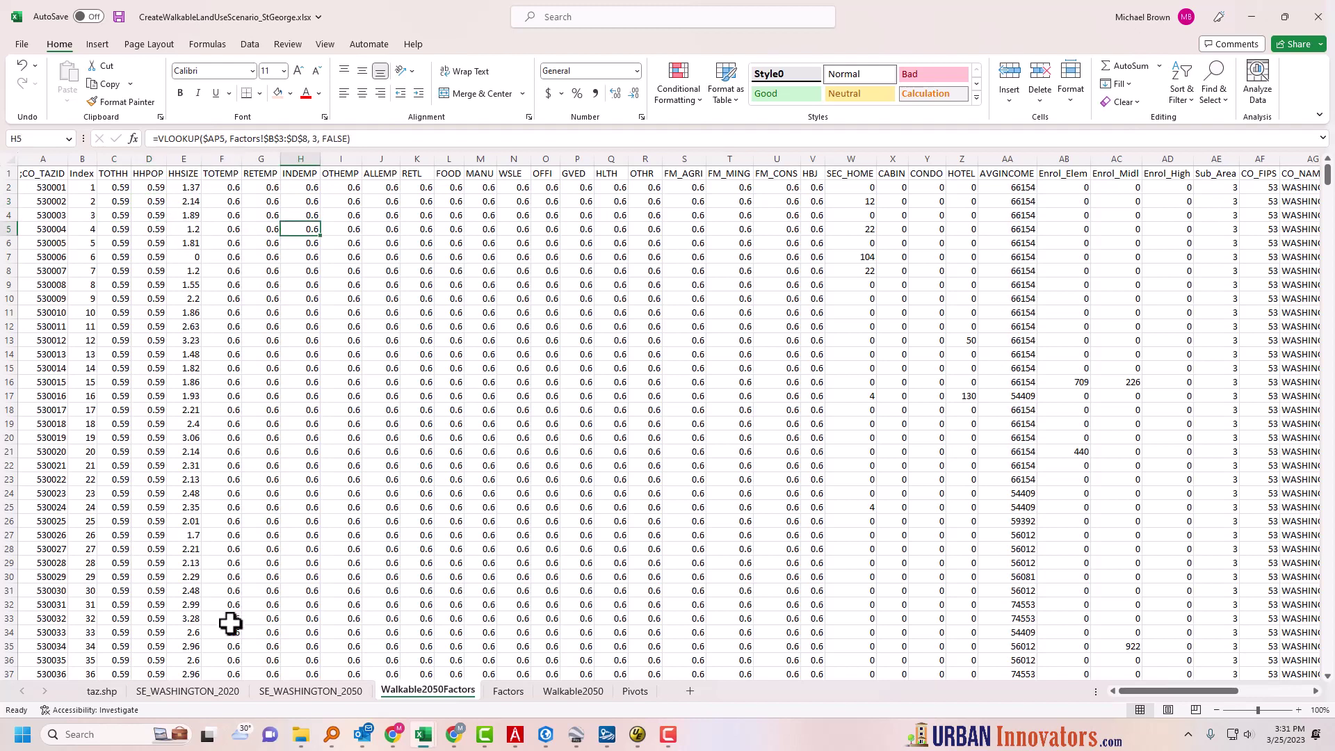
- Inspect the Walkable2050 sheet's TOTHH formula in C2, which multiplies Walkable2050Factors by SE_WASHINGTON_2050
left_click(581, 691)
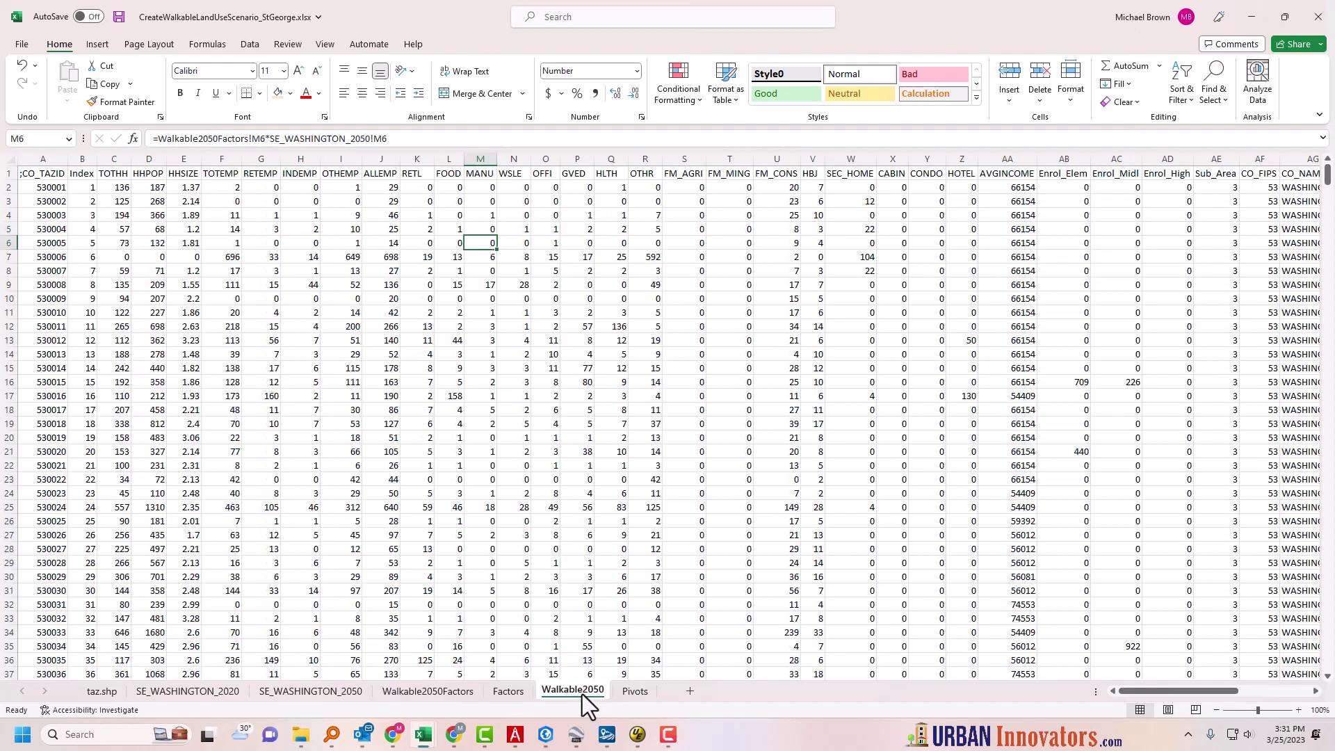
left_click(114, 188)
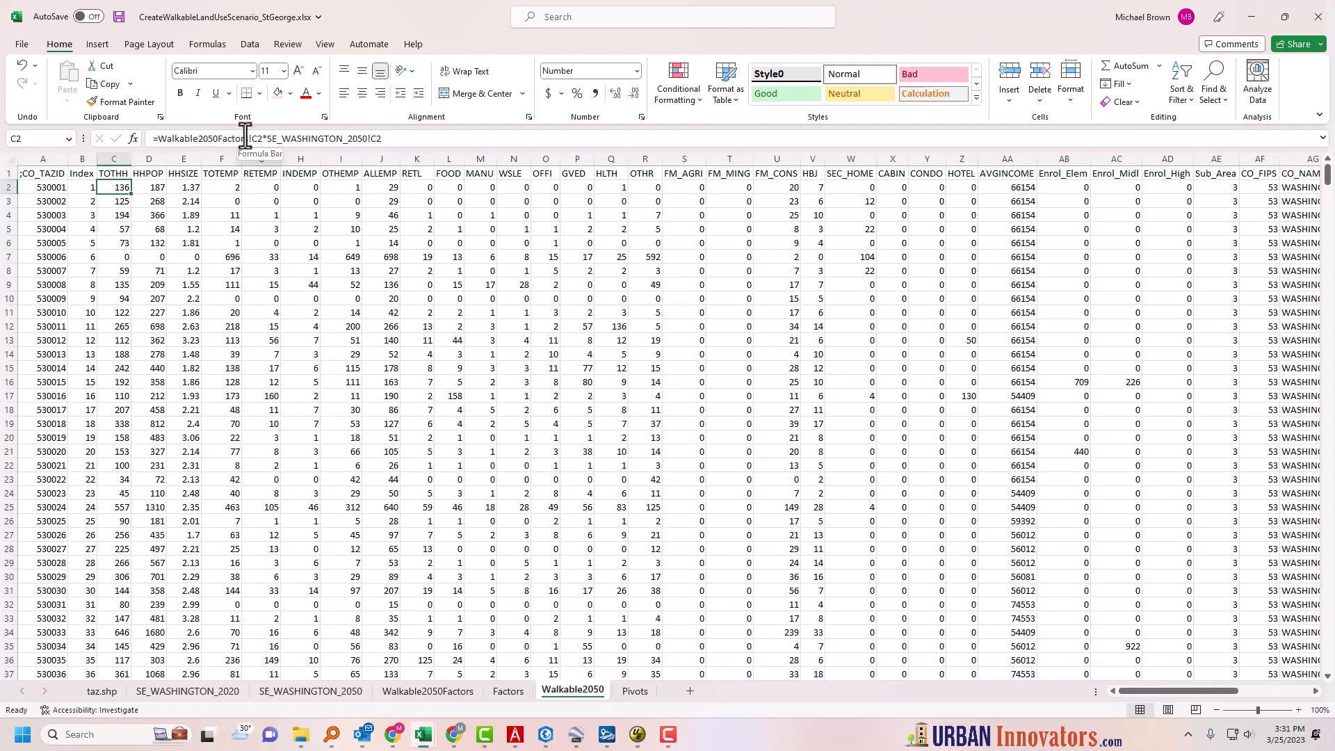
left_click(327, 146)
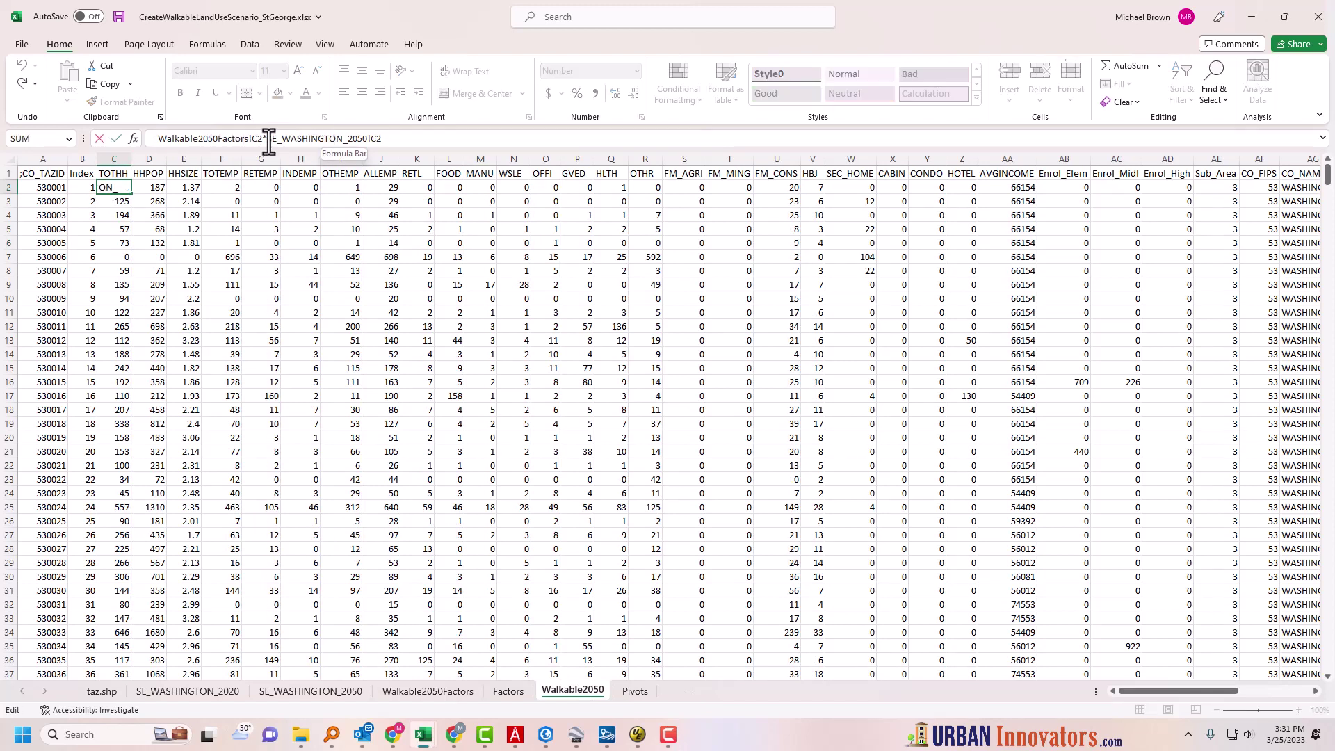
left_click(289, 357)
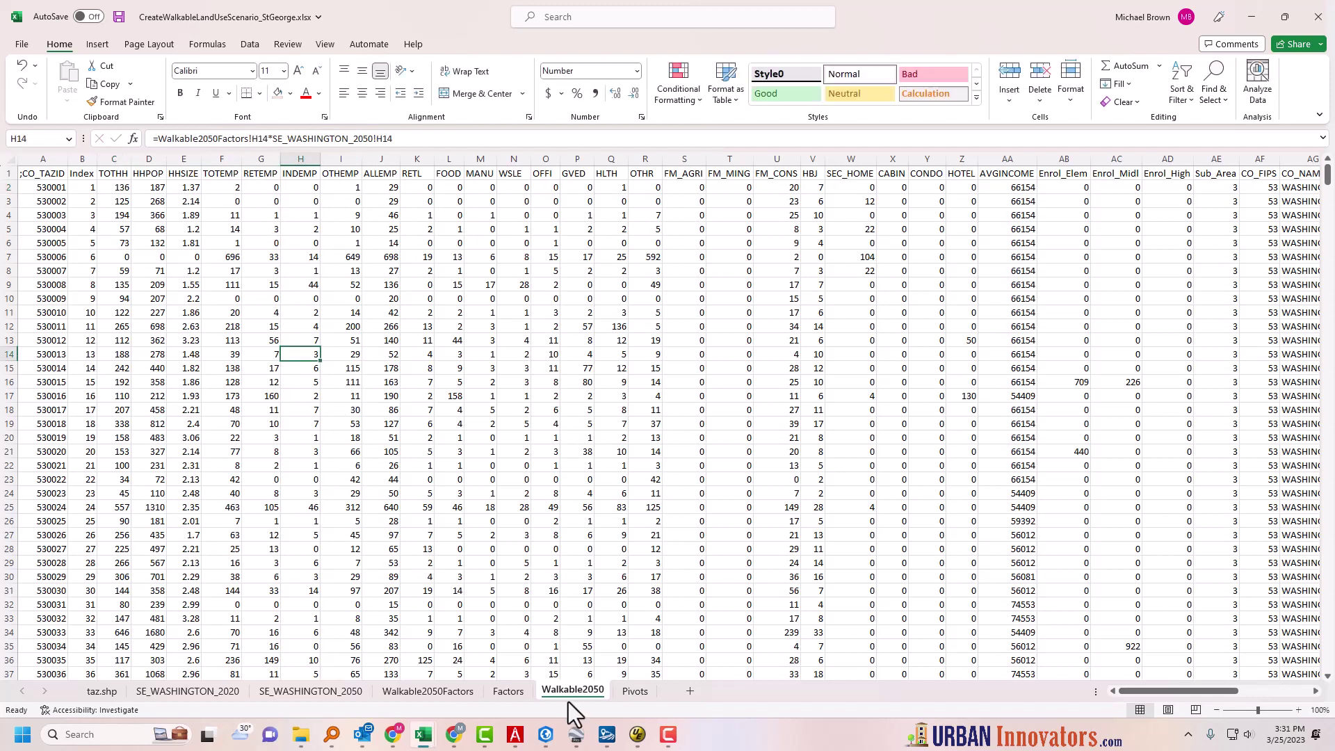
- View the Pivots sheet and examine the 2020 pivot table's ring rows and its PivotTable fields
left_click(635, 690)
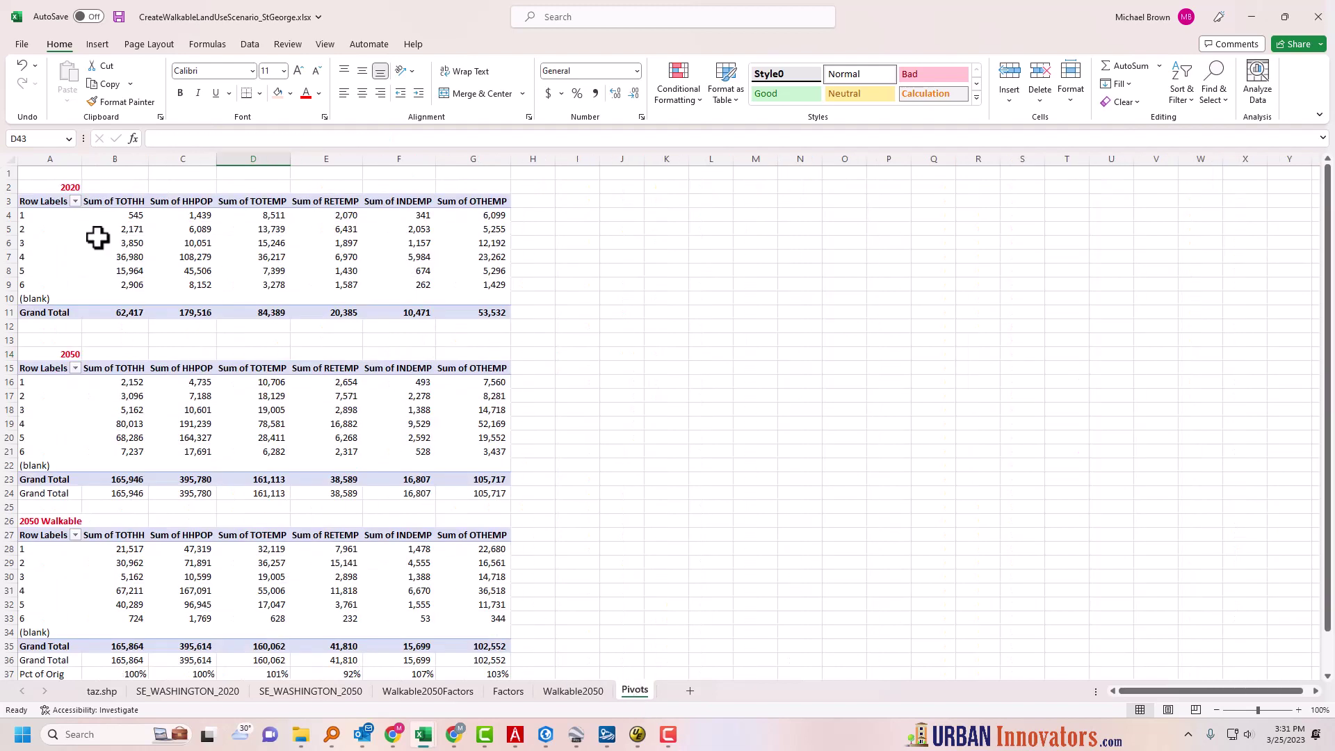
left_click(95, 176)
left_click(66, 271)
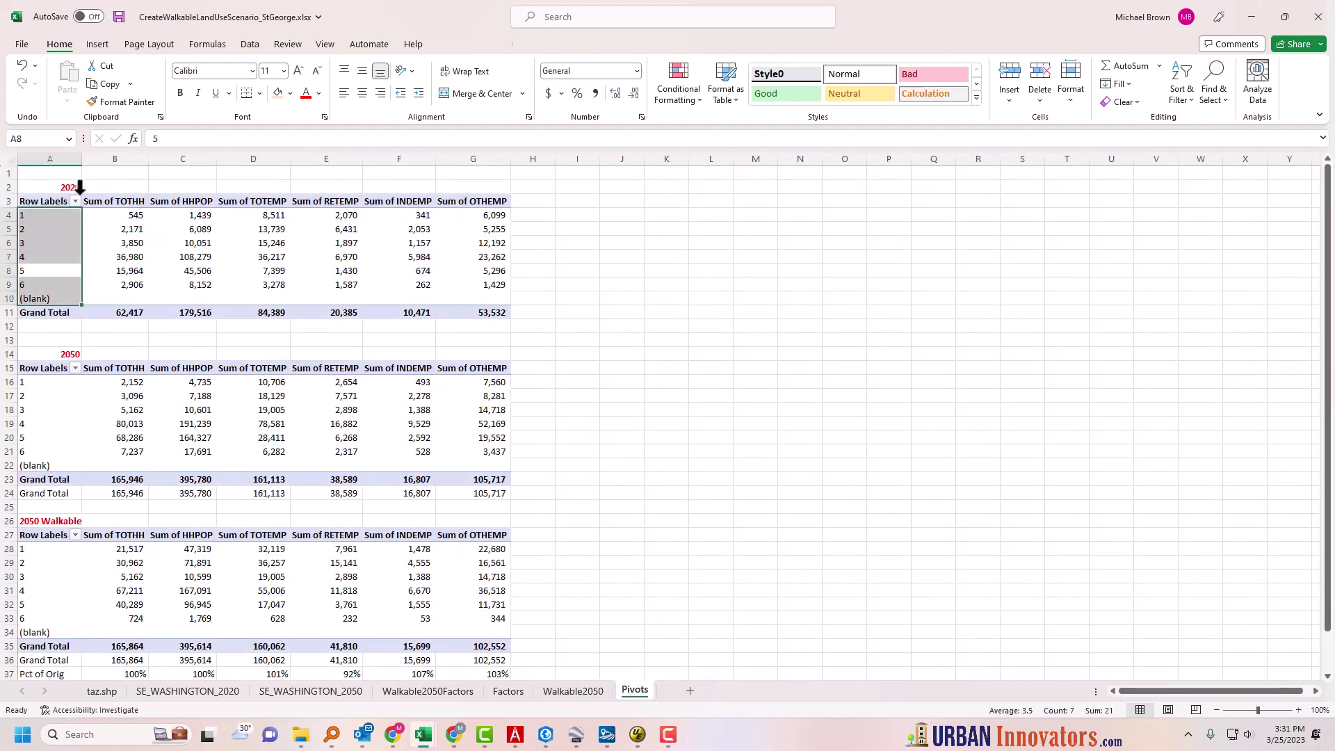
left_click(98, 44)
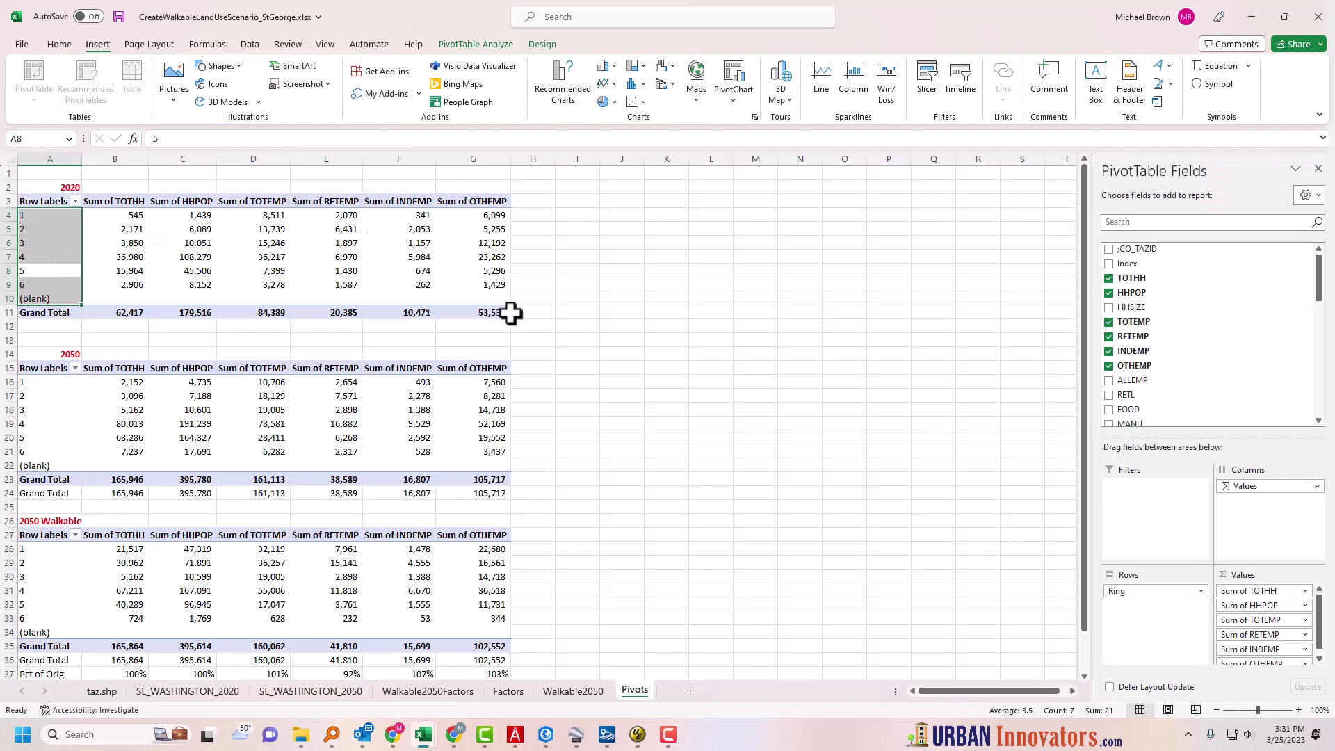
left_click(577, 353)
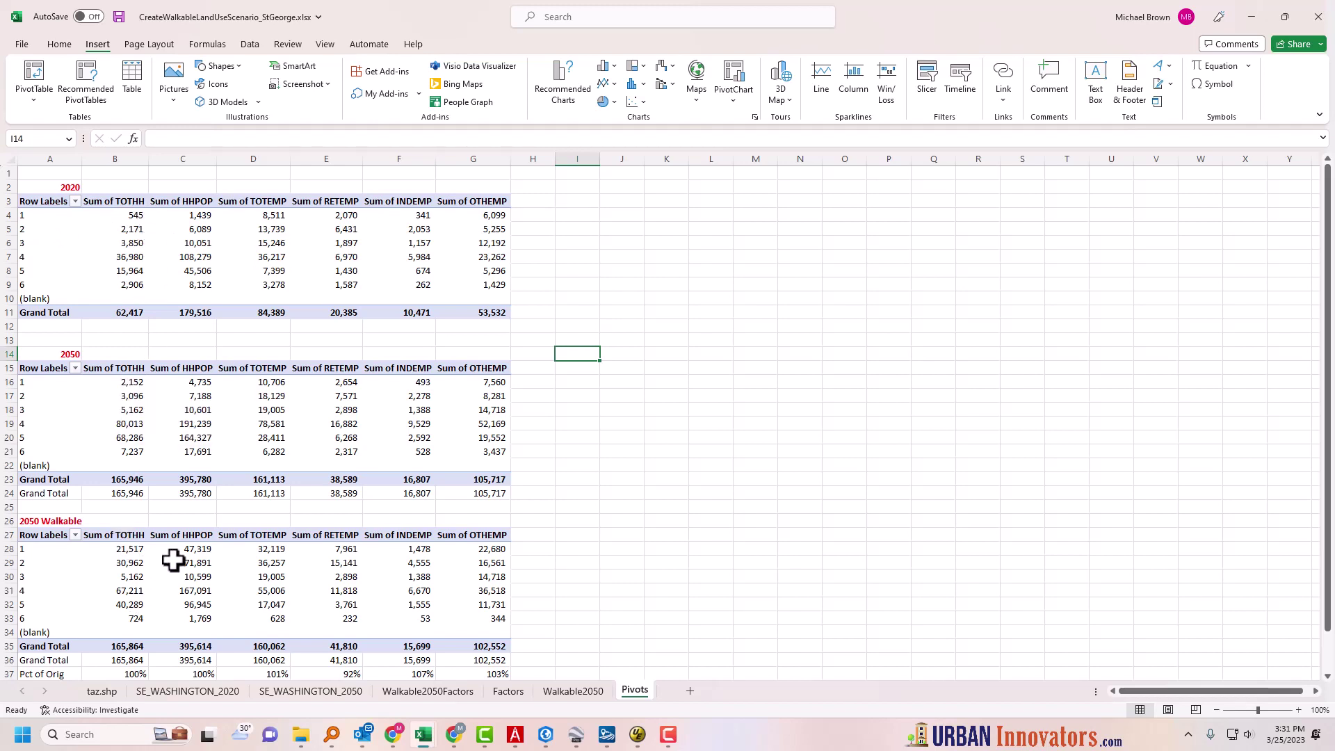
- Compare the 2050 Walkable pivot table with the 2050 table, including the row of 2050 grand totals
left_click(140, 518)
scroll(140, 515, "down", 1)
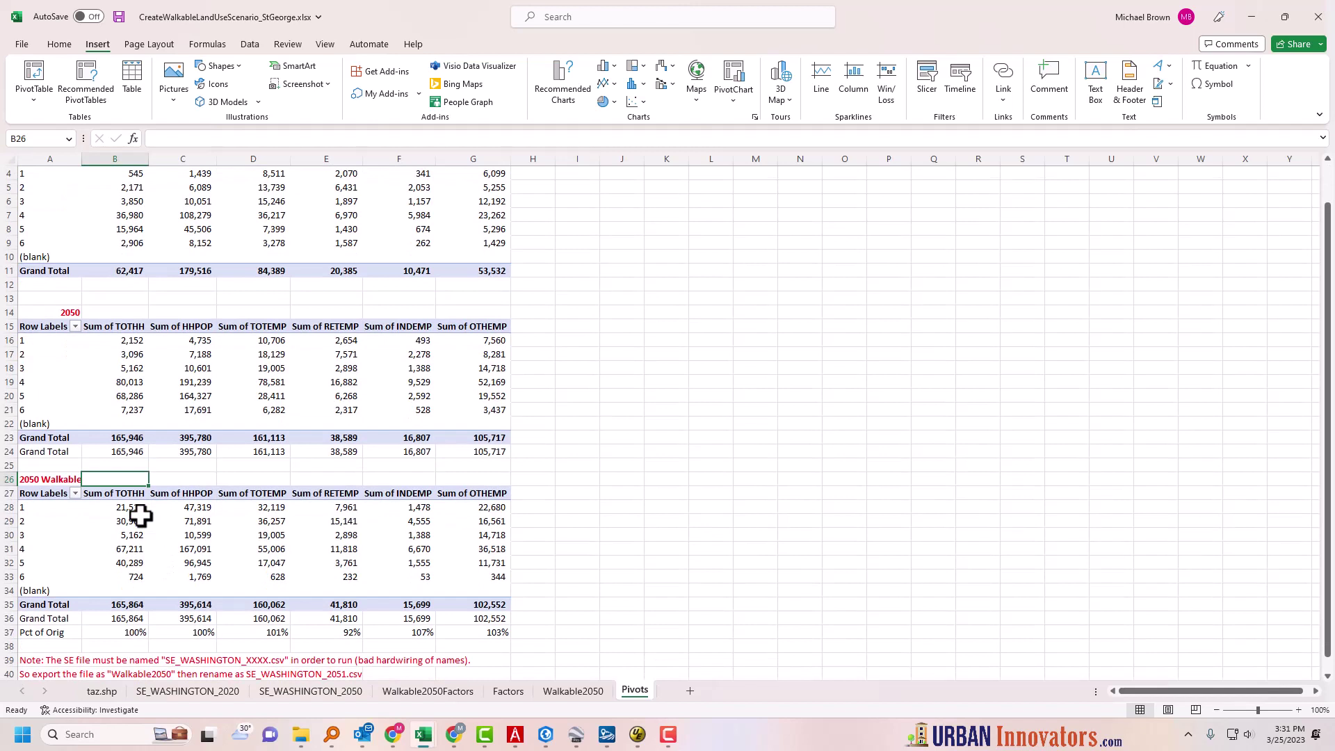
scroll(140, 515, "up", 1)
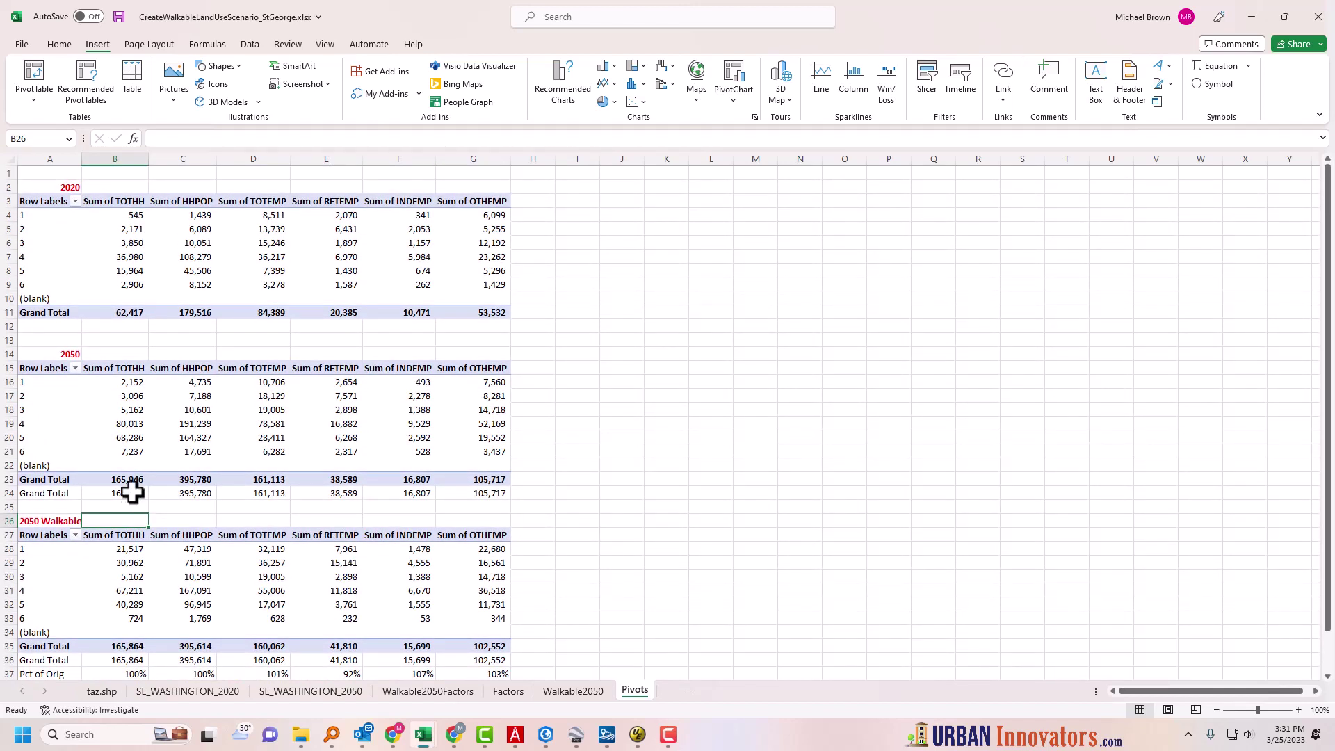
scroll(136, 656, "down", 1)
scroll(135, 656, "down", 1)
left_click(135, 618)
left_click(134, 604)
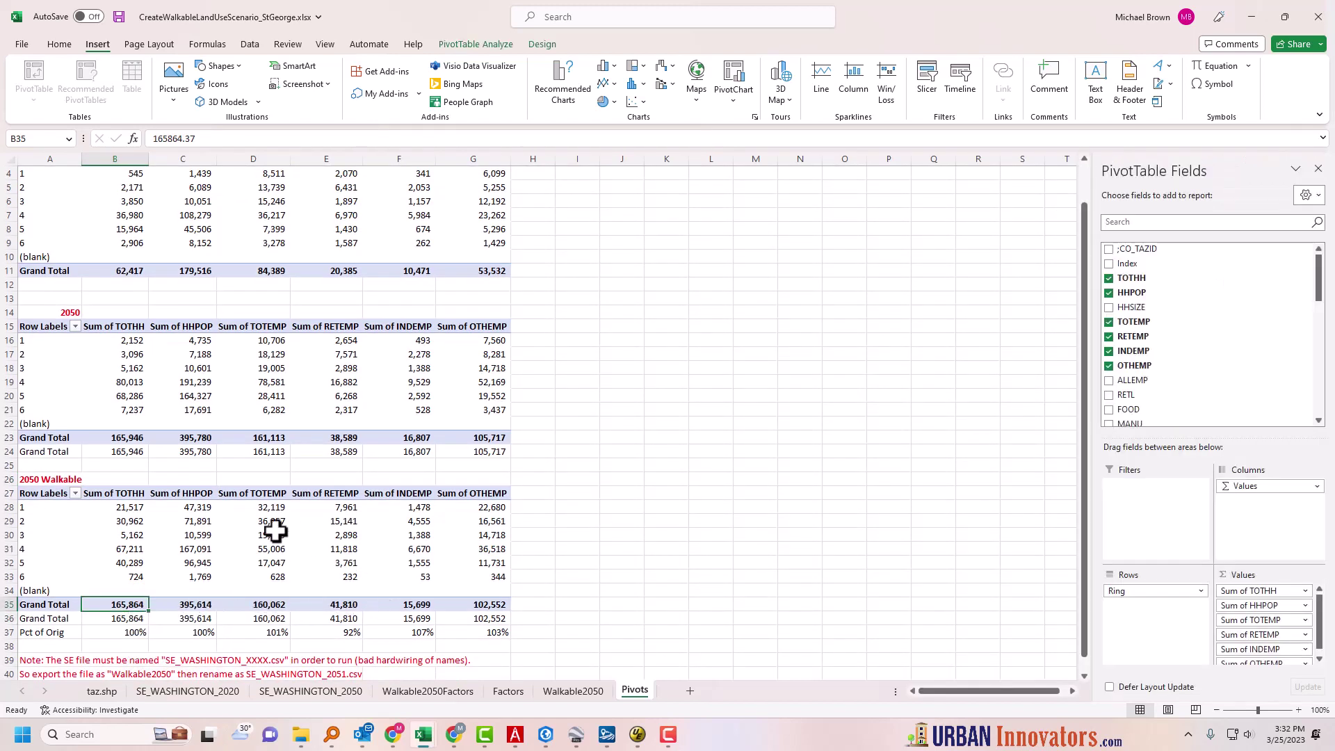
left_click_drag(116, 454, 492, 447)
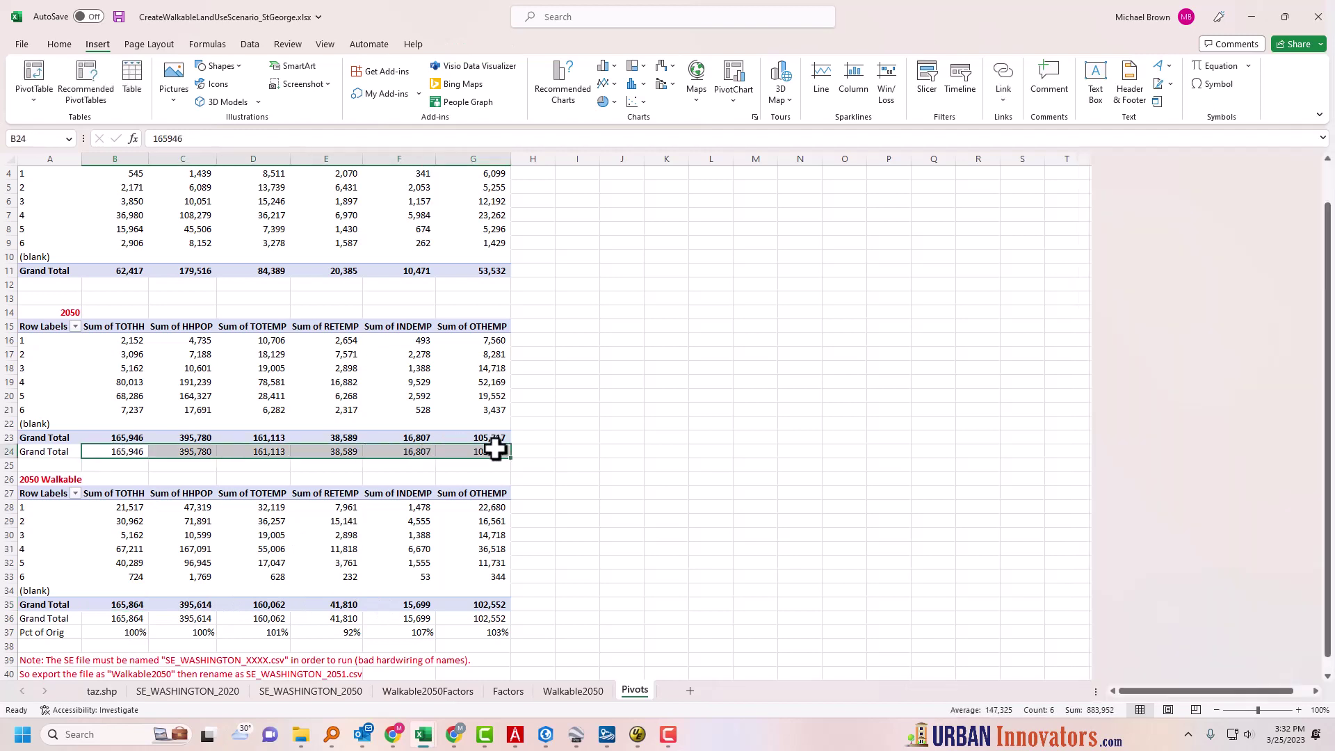
left_click(486, 465)
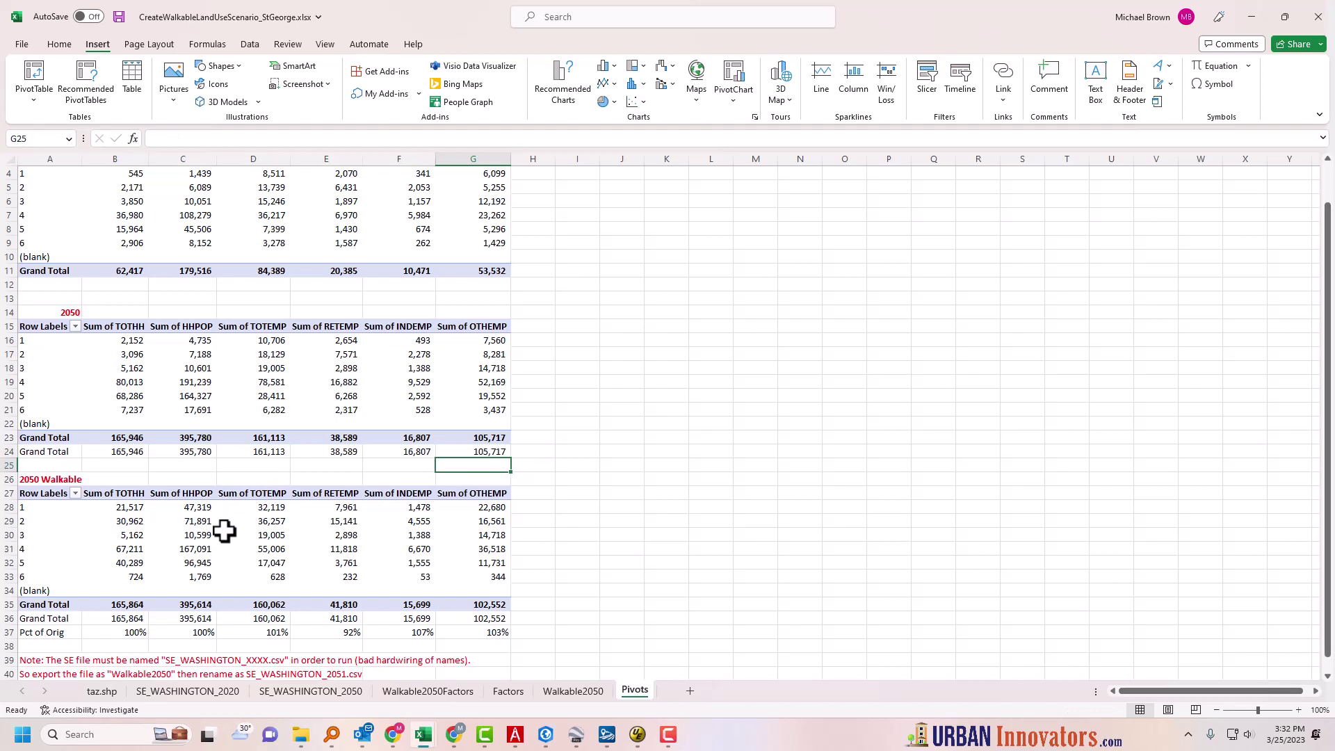
mouse_move(223, 531)
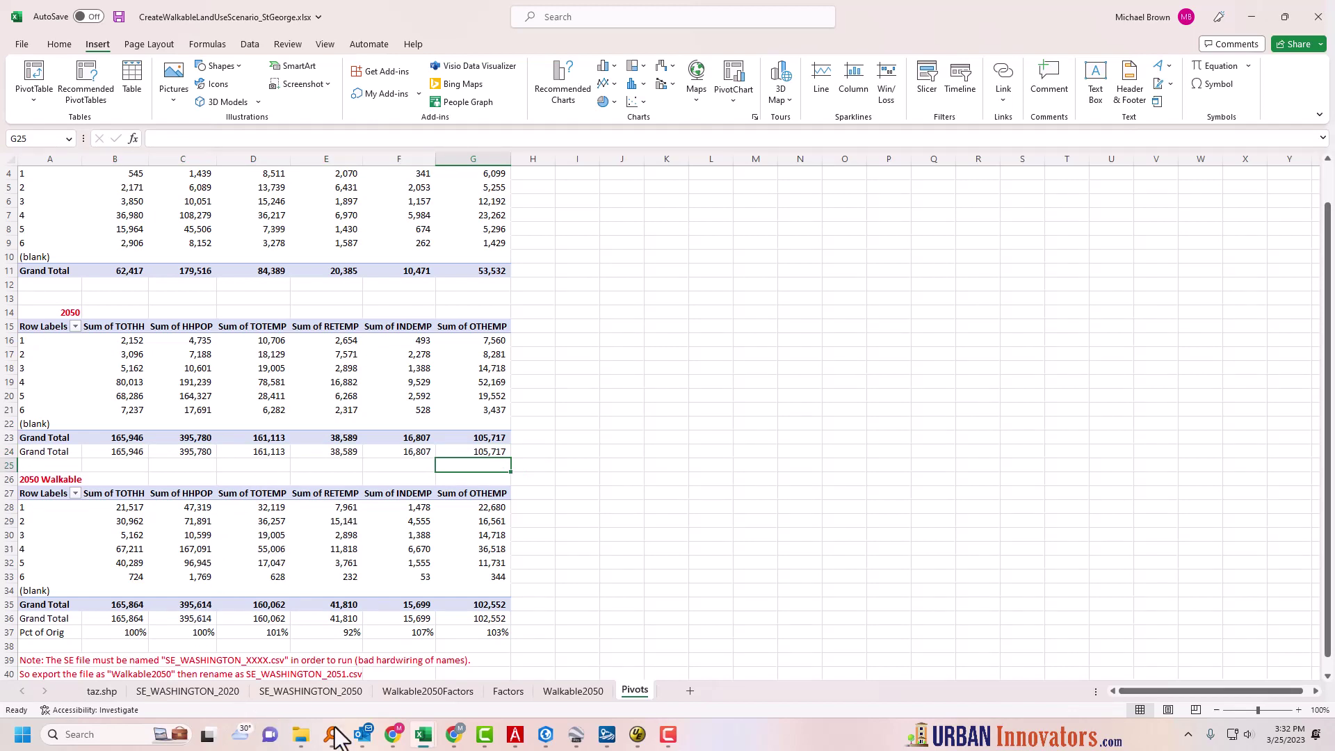
- Compare the total household (TOTHH) grand totals of the 2050 and 2050 Walkable pivot tables
left_click(578, 521)
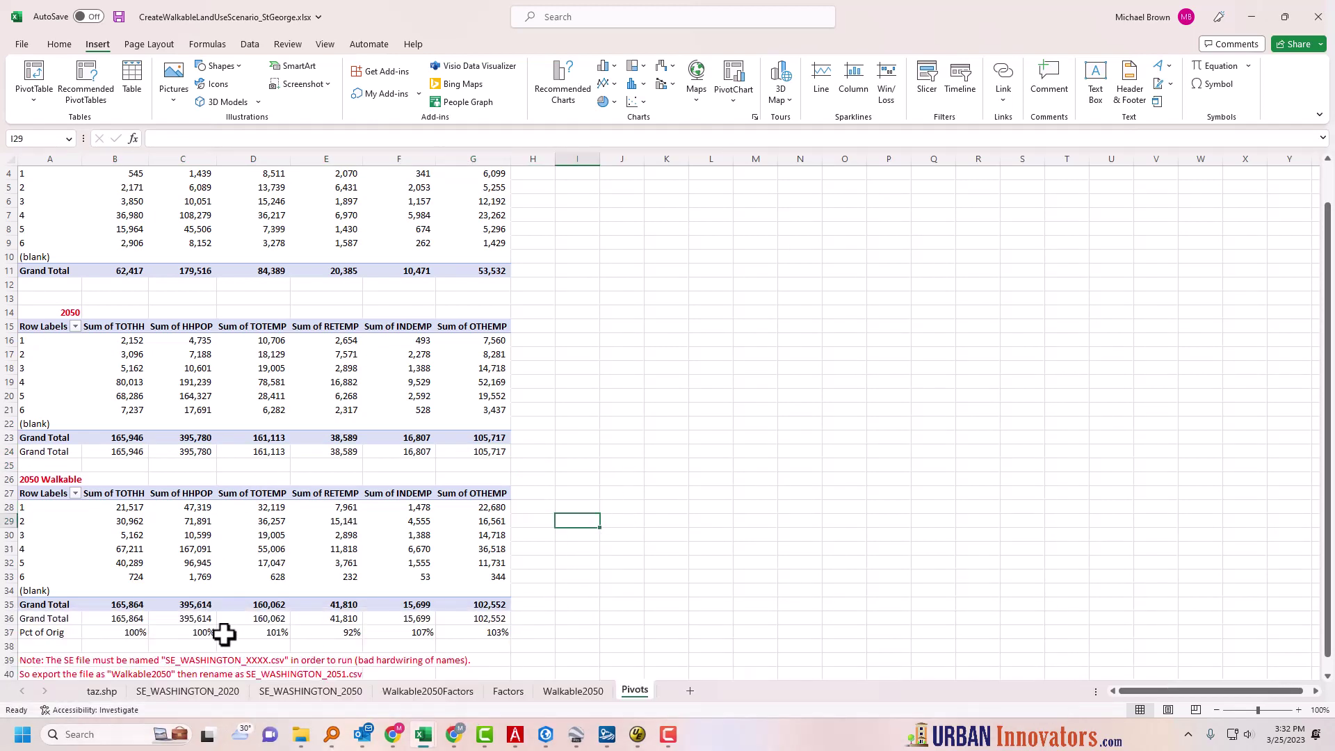
left_click(128, 437)
left_click(137, 605)
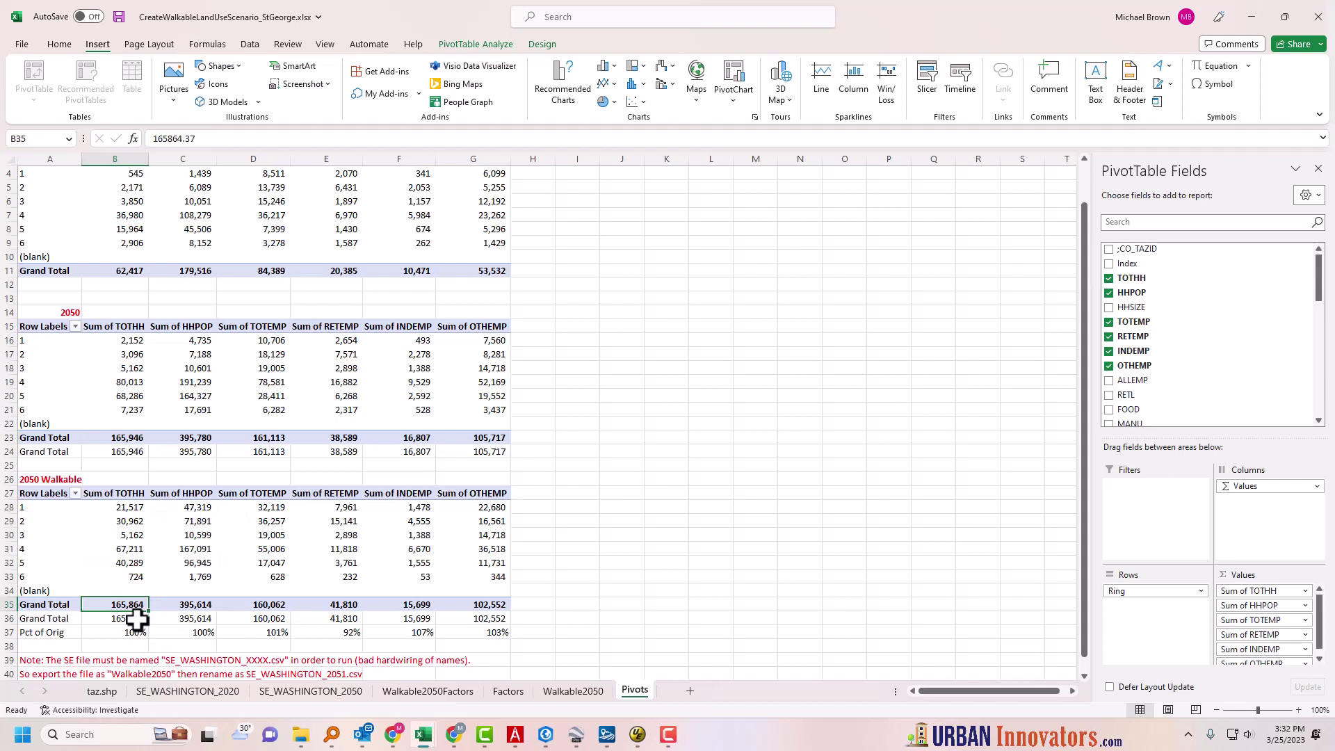
left_click(504, 662)
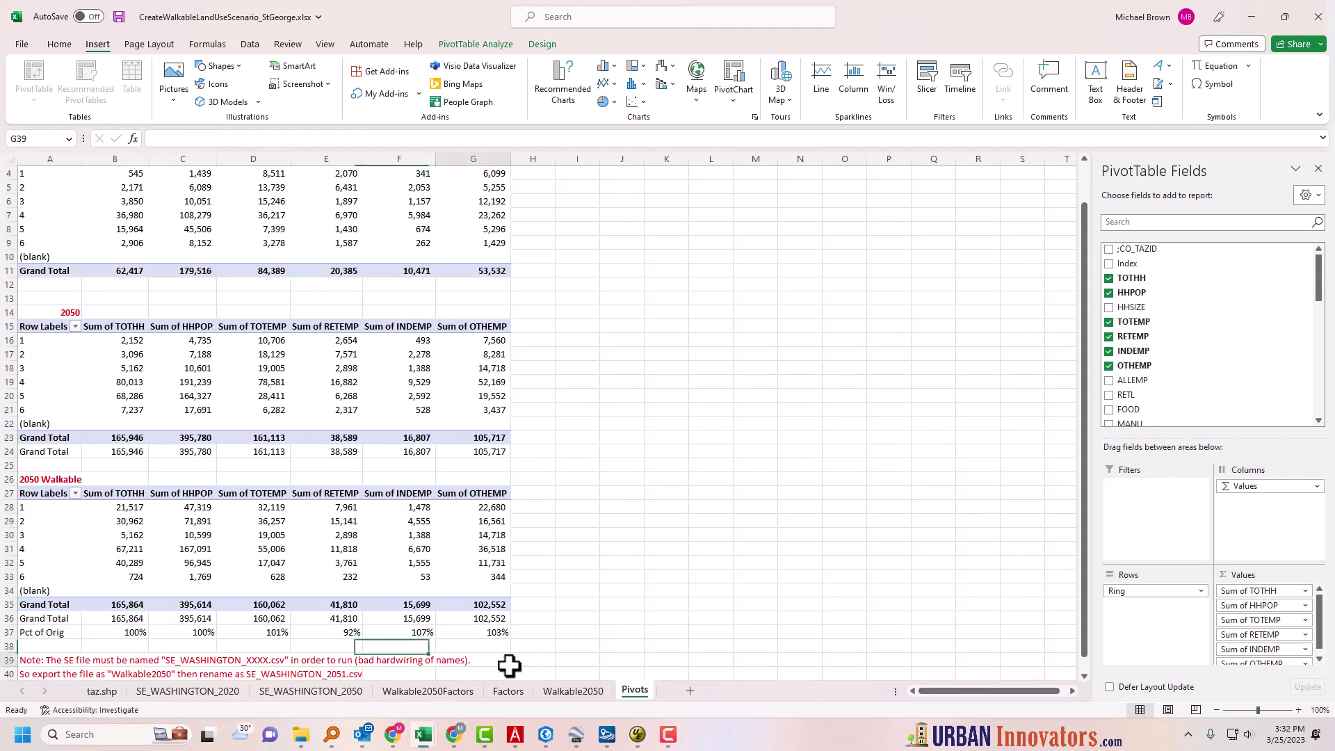
- Return to the Factors sheet and review the Hfac values for rings 1 to 6
left_click(510, 694)
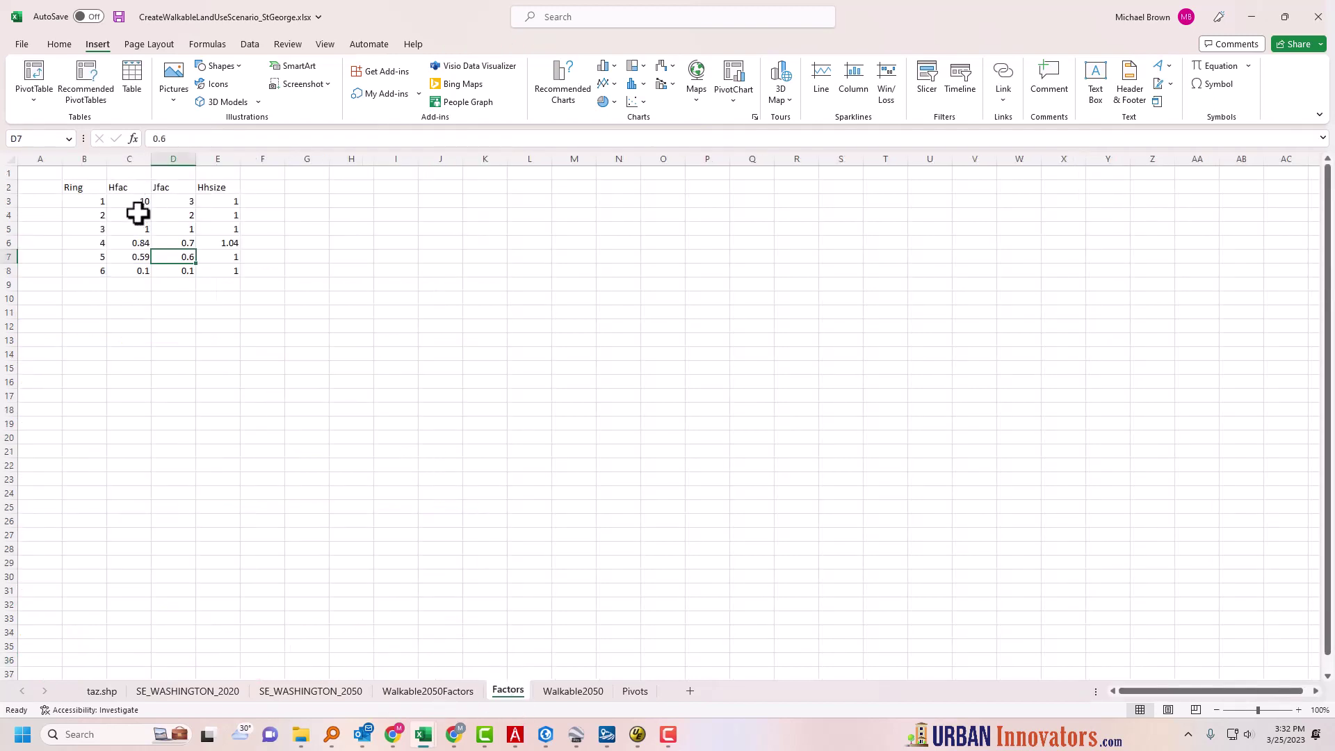
left_click_drag(138, 202, 146, 268)
left_click(148, 298)
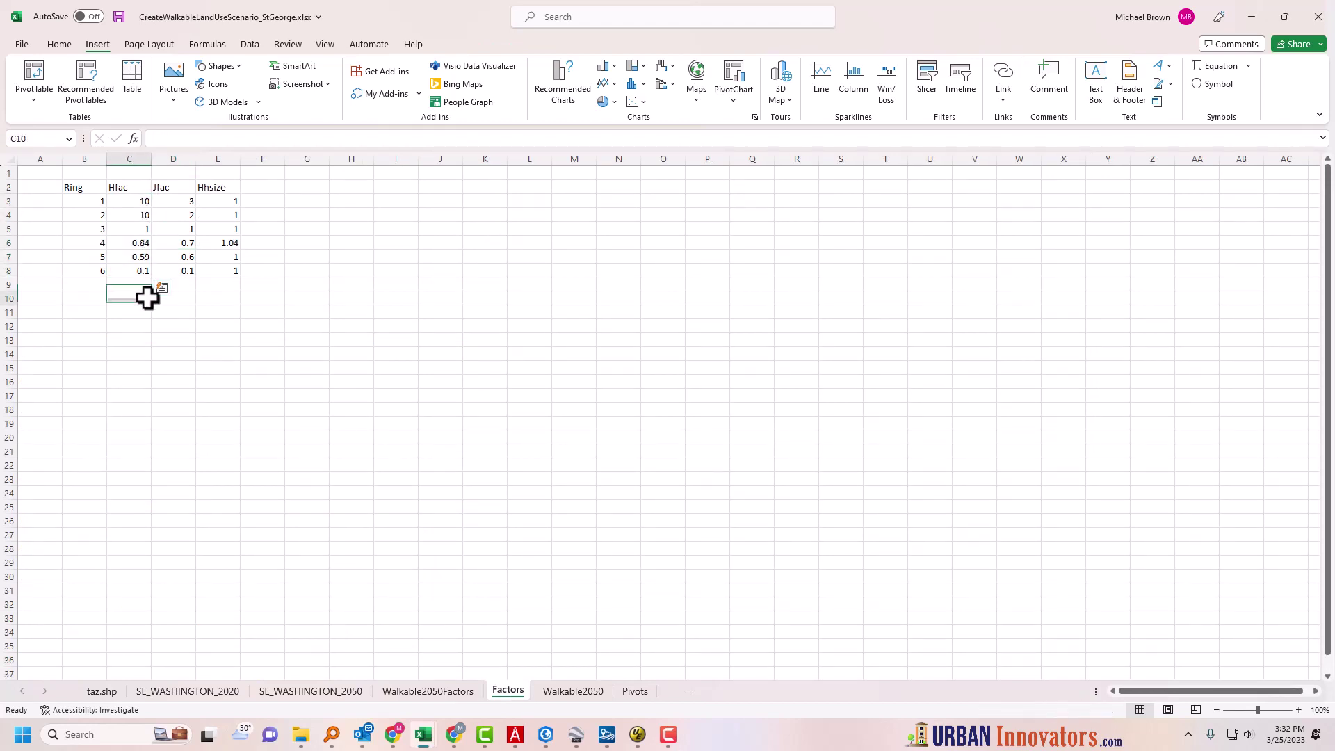
- Return to the Pivots sheet and review the Pct of Orig row beneath the 2050 Walkable totals, mainly the employment columns
left_click(635, 691)
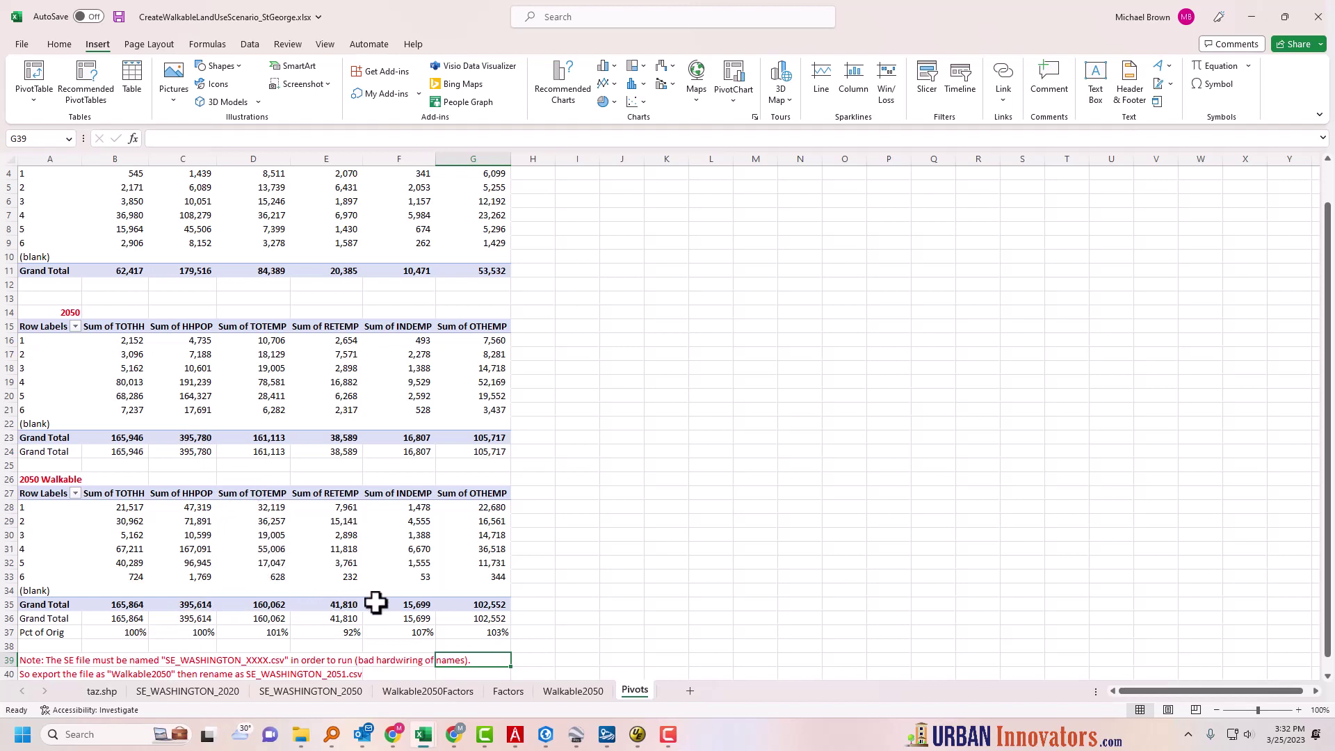
left_click(526, 605)
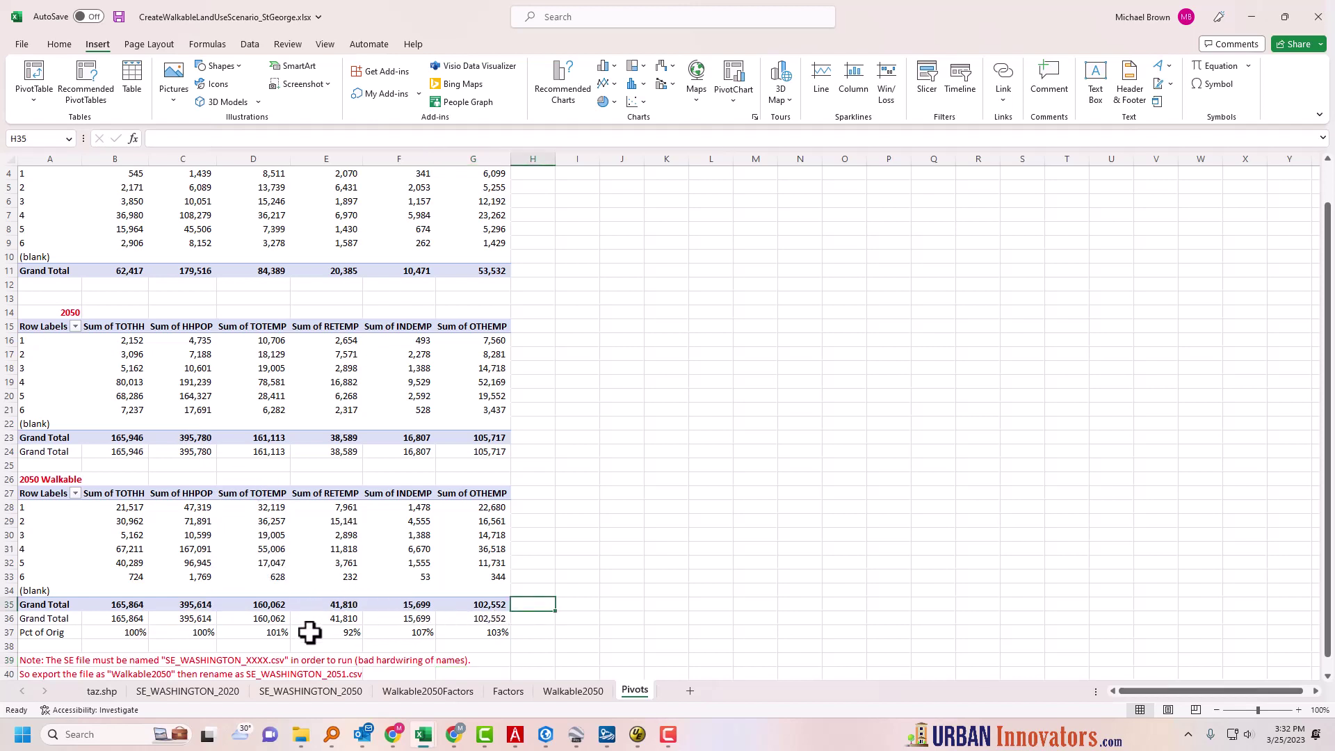
left_click_drag(289, 645, 493, 644)
left_click(533, 589)
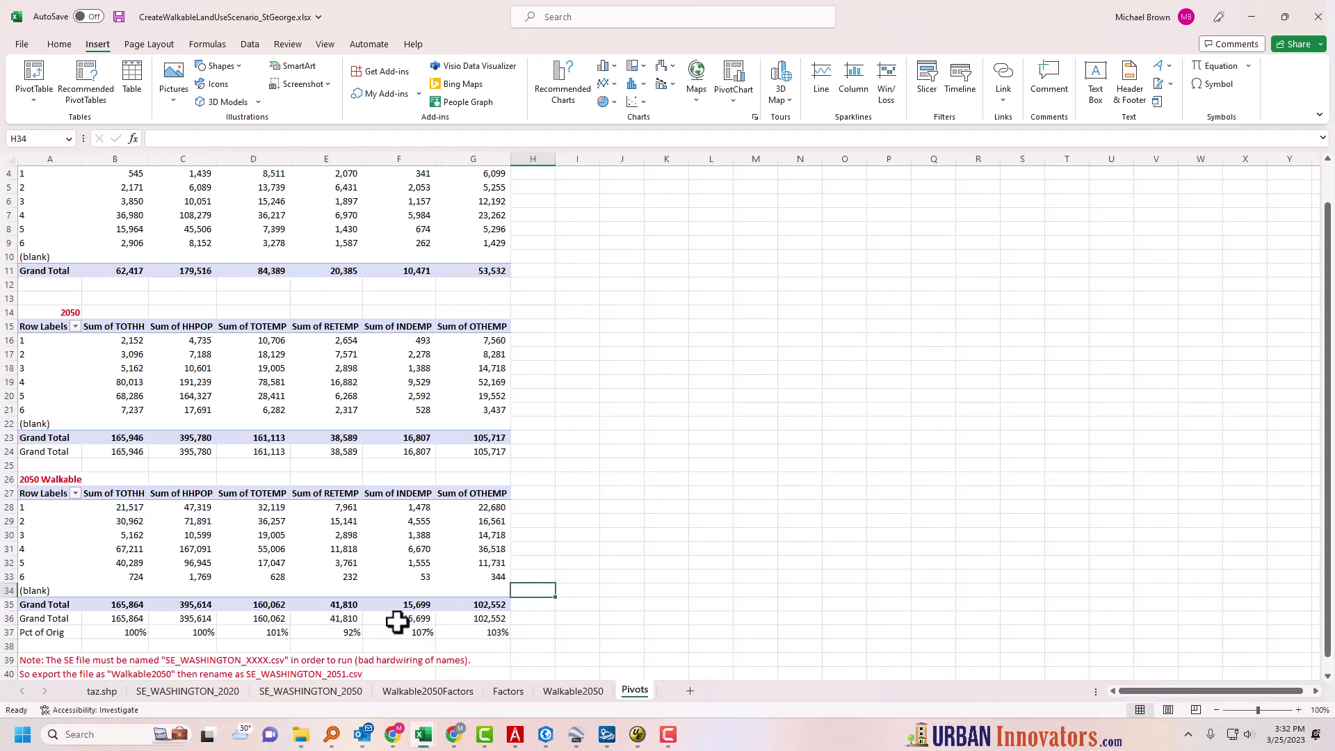
scroll(396, 621, "down", 1)
scroll(396, 621, "up", 2)
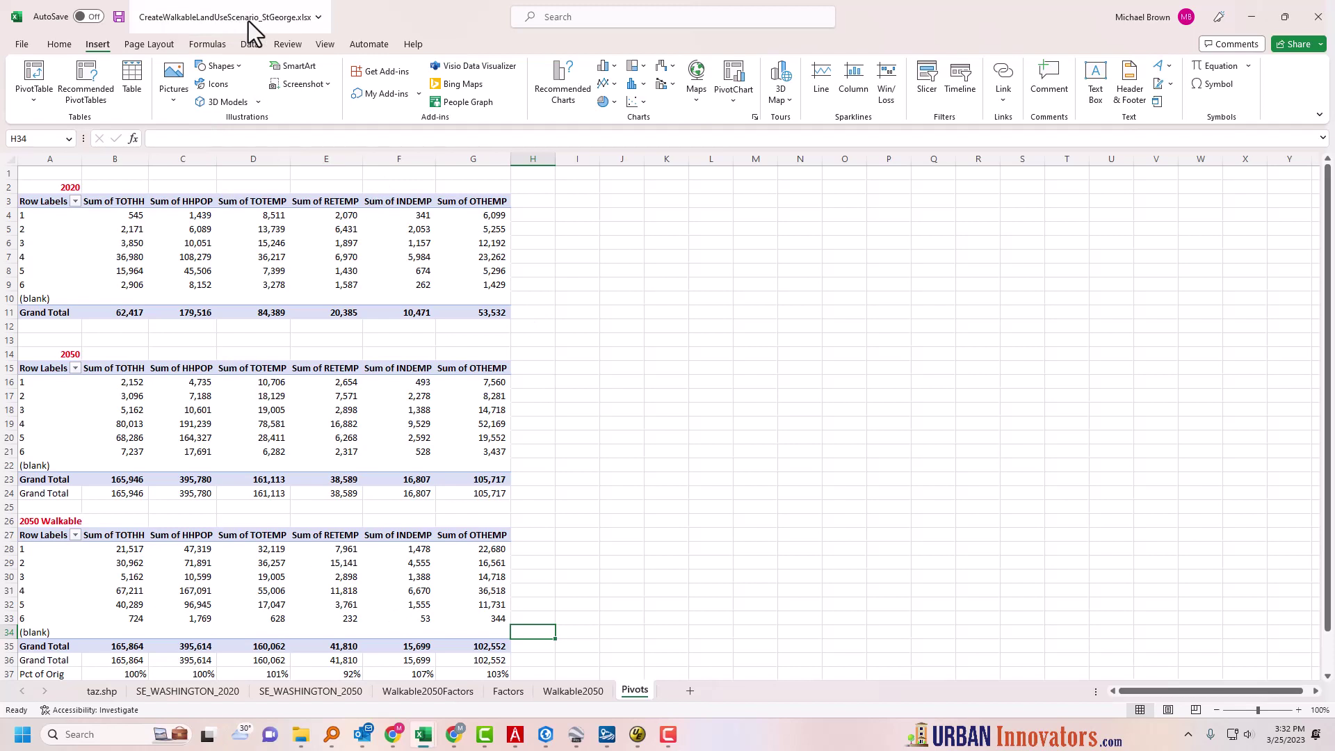
- Show the Walkable2050 sheet, and switch to File Explorer to view the yearly SE_WASHINGTON files in the 2_SEData folder
left_click(549, 283)
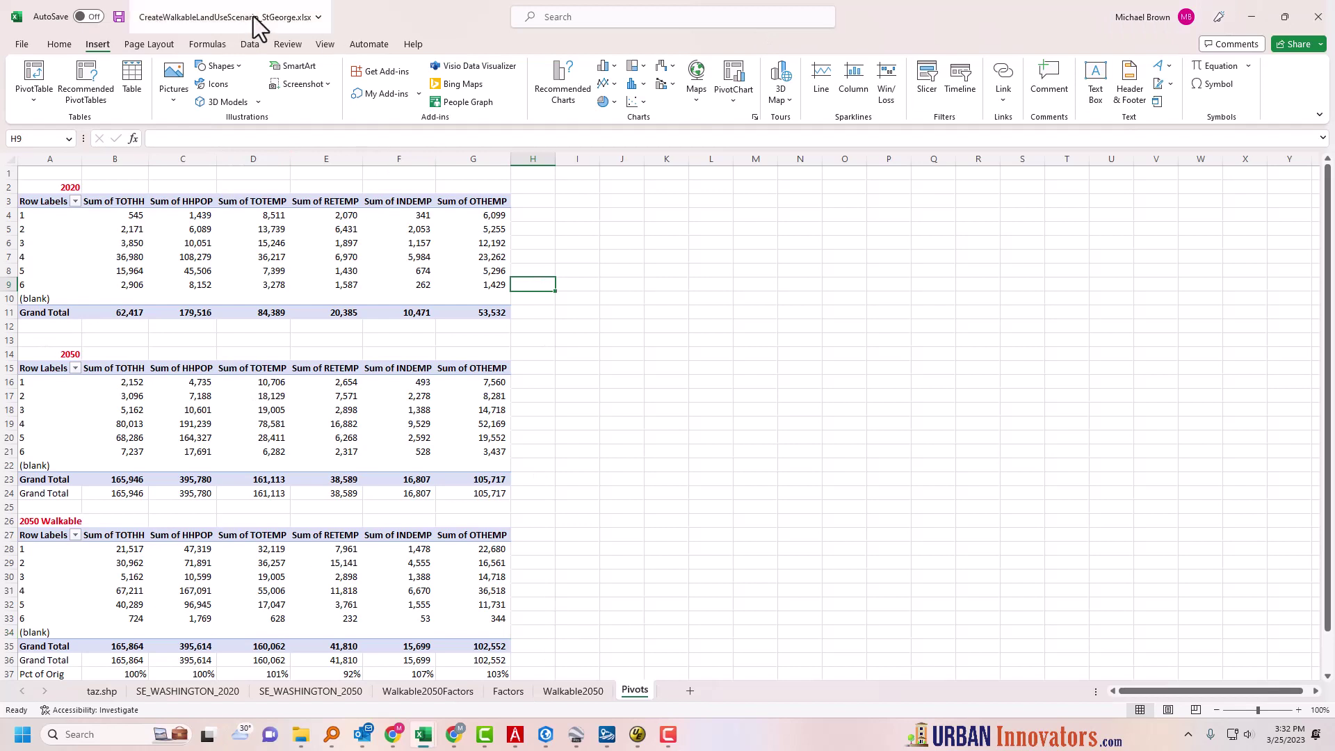
left_click(572, 693)
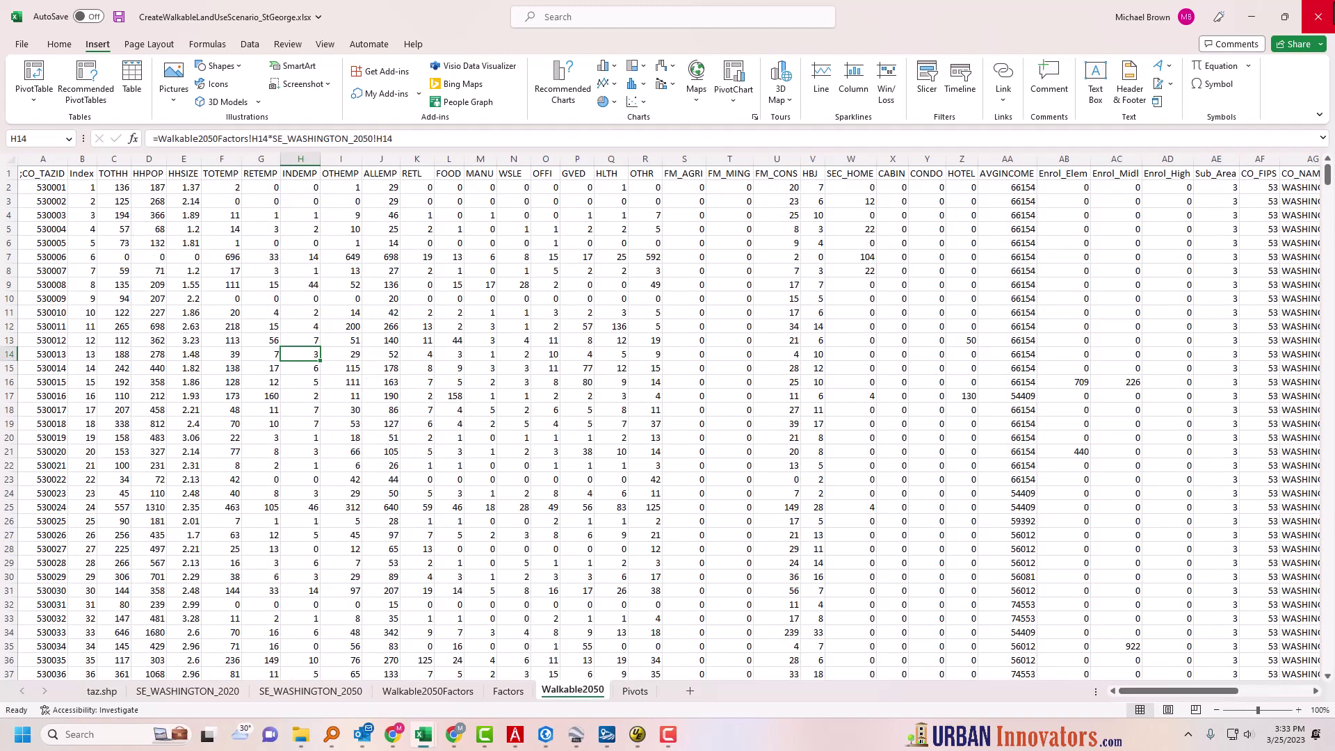
left_click(1250, 17)
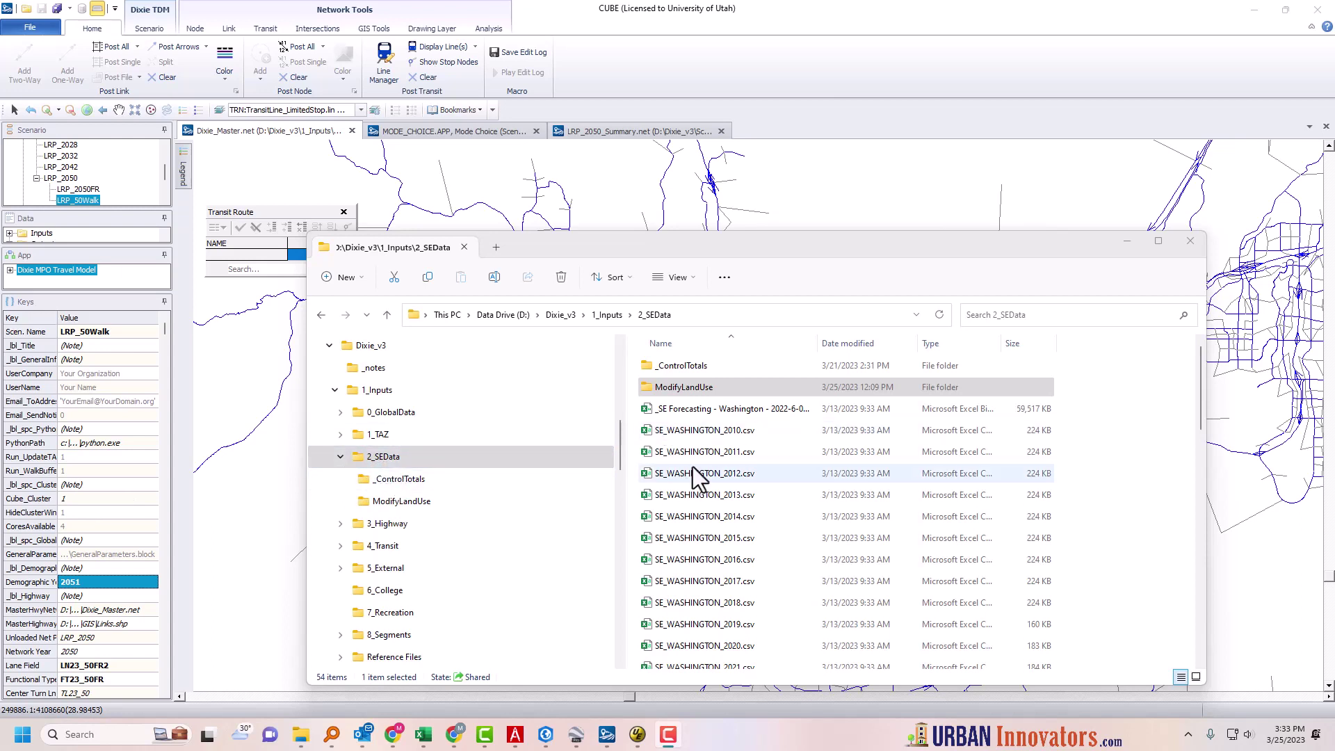
left_click(710, 435)
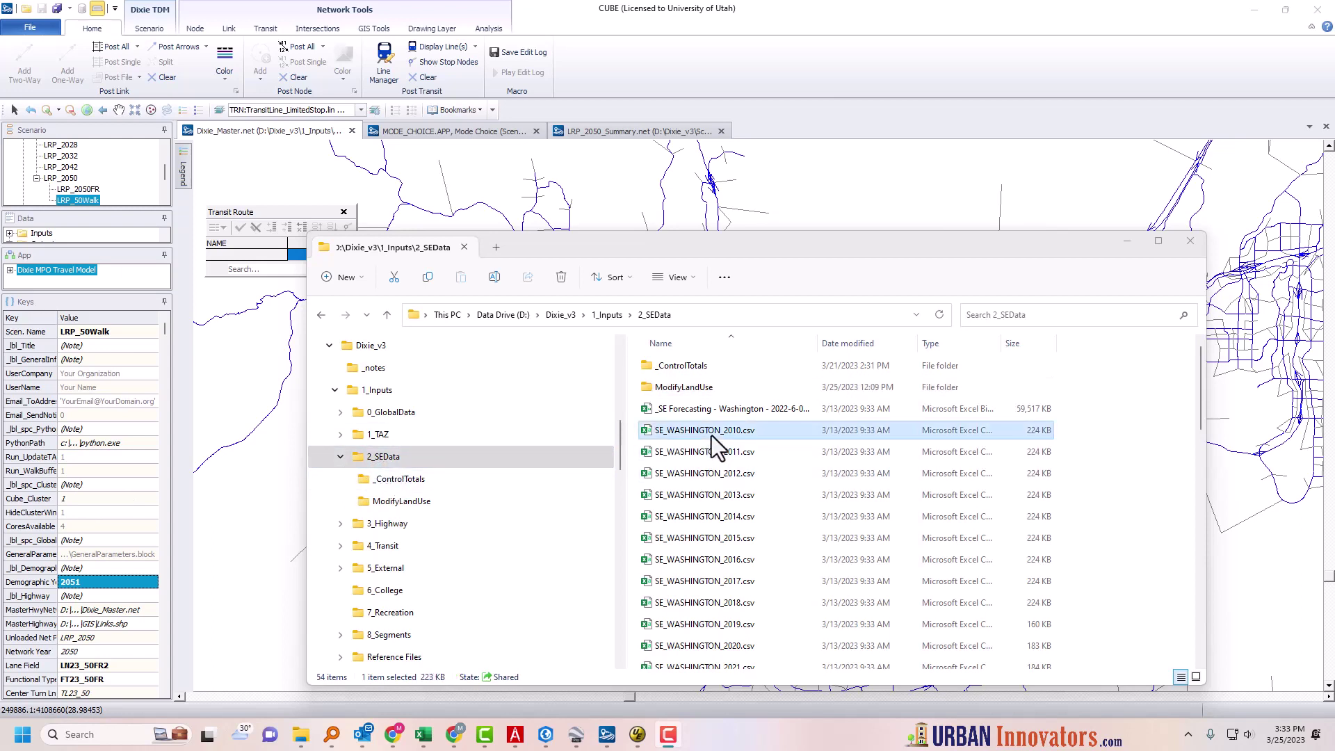
left_click_drag(1203, 386, 1245, 376)
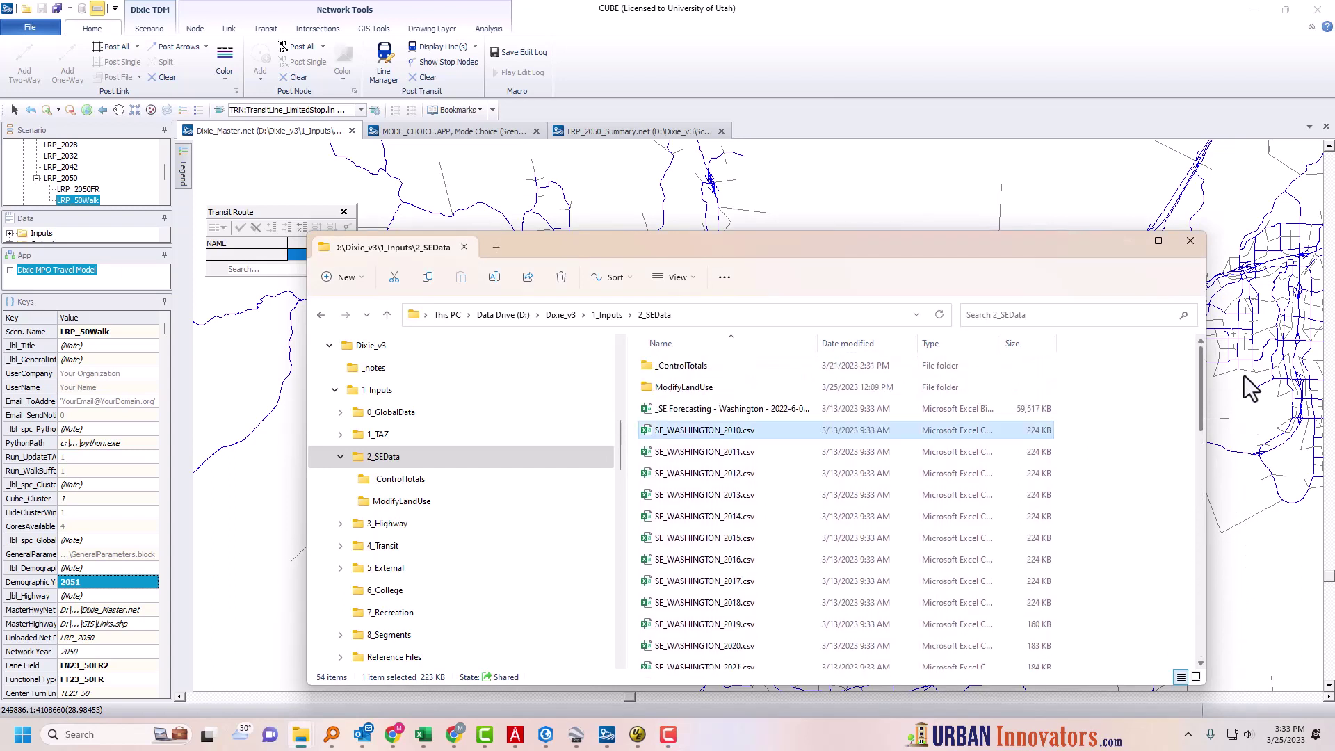
- Open the ModifyLandUse folder and locate CreateWalkableLandUseScenario_StGeorge.xlsx and Walkable2050_StGeorge.csv
double_click(683, 387)
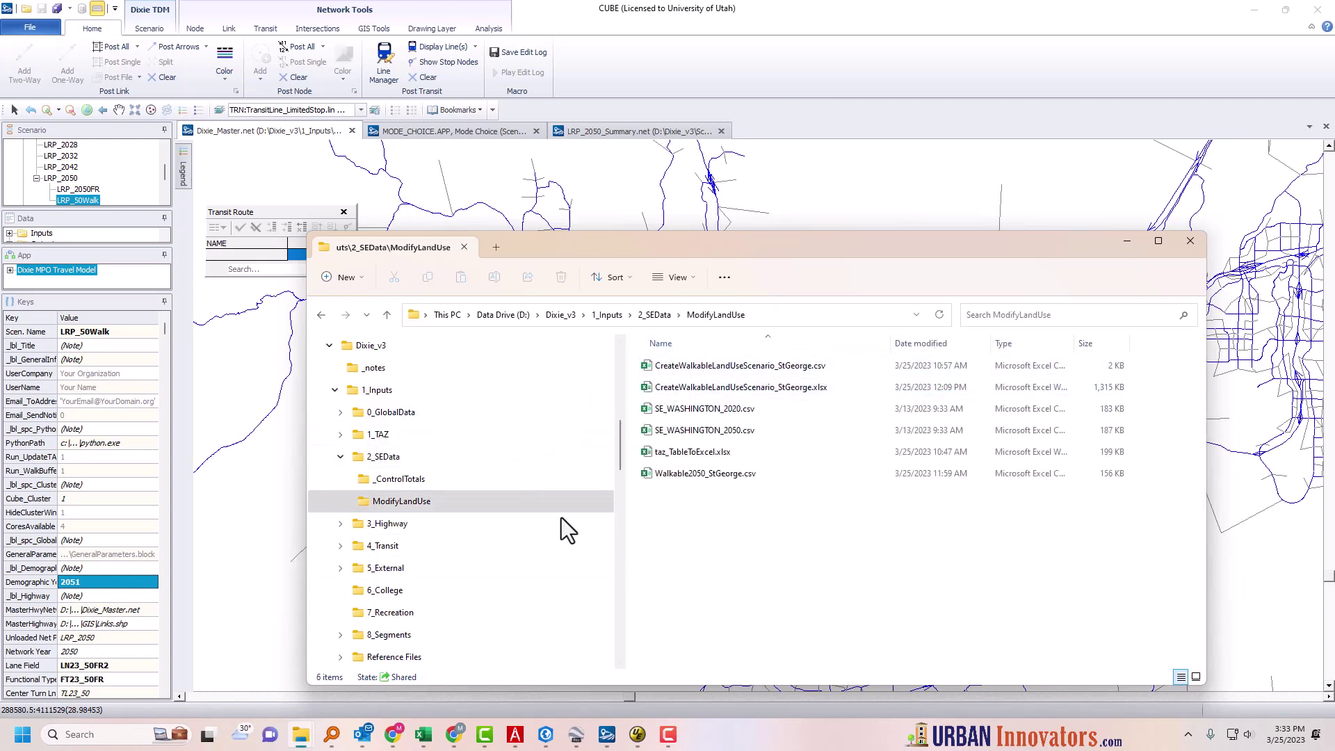
left_click(741, 390)
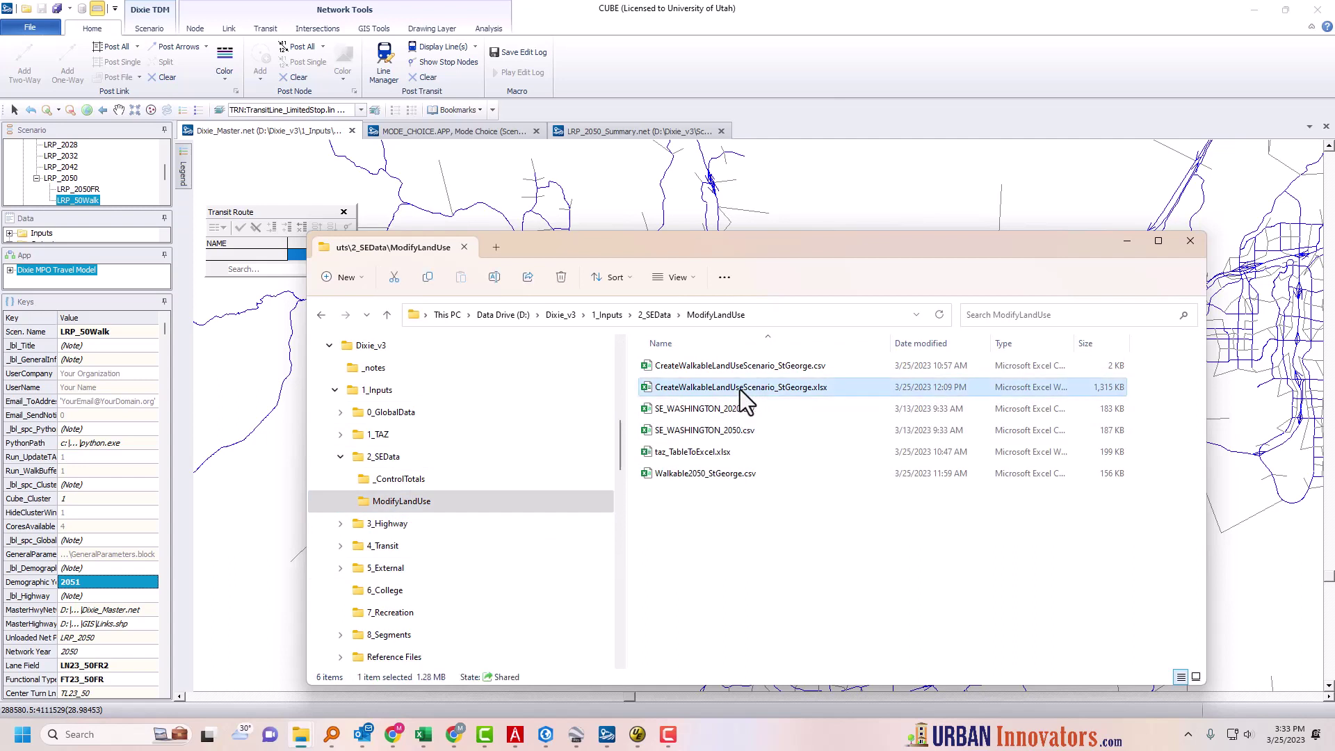
left_click(709, 477)
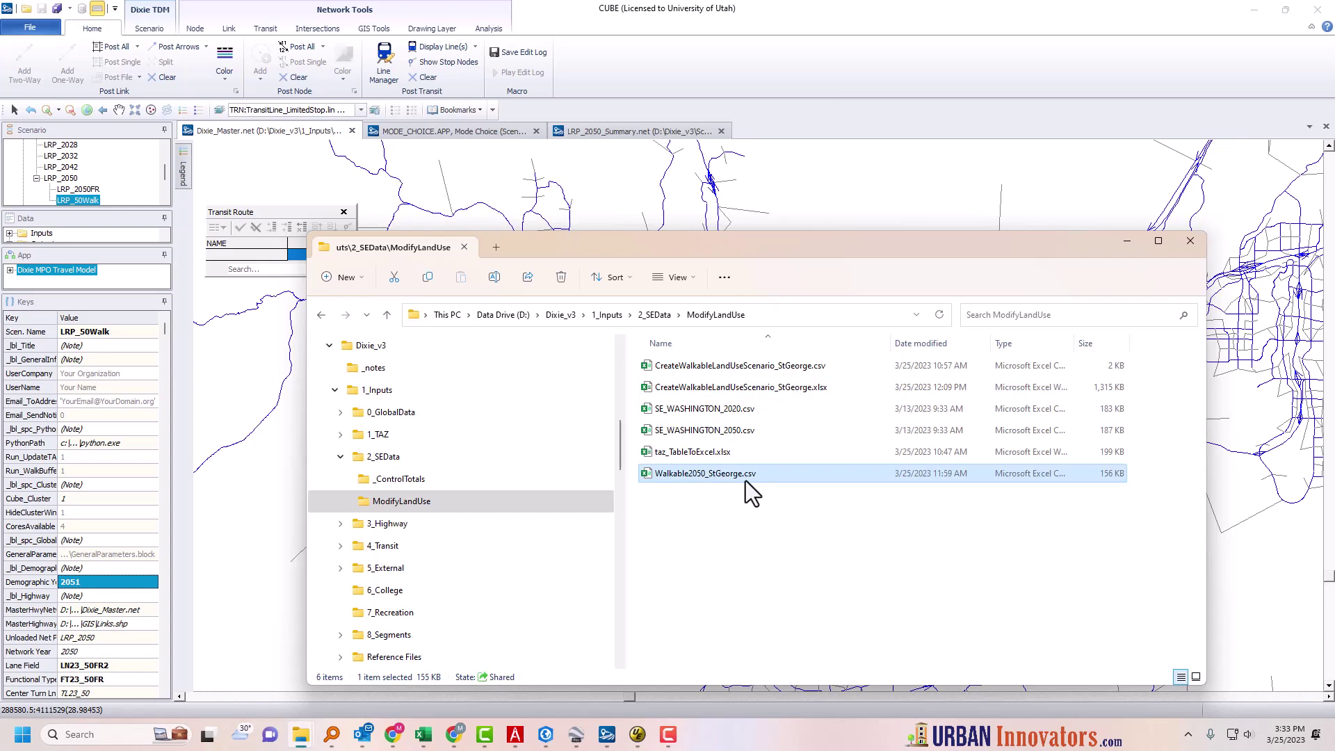
- Match SE_WASHINGTON_2051.csv in the 2_SEData folder with the Demographic Year in the LRP_50Walk scenario inputs in CUBE
left_click(386, 460)
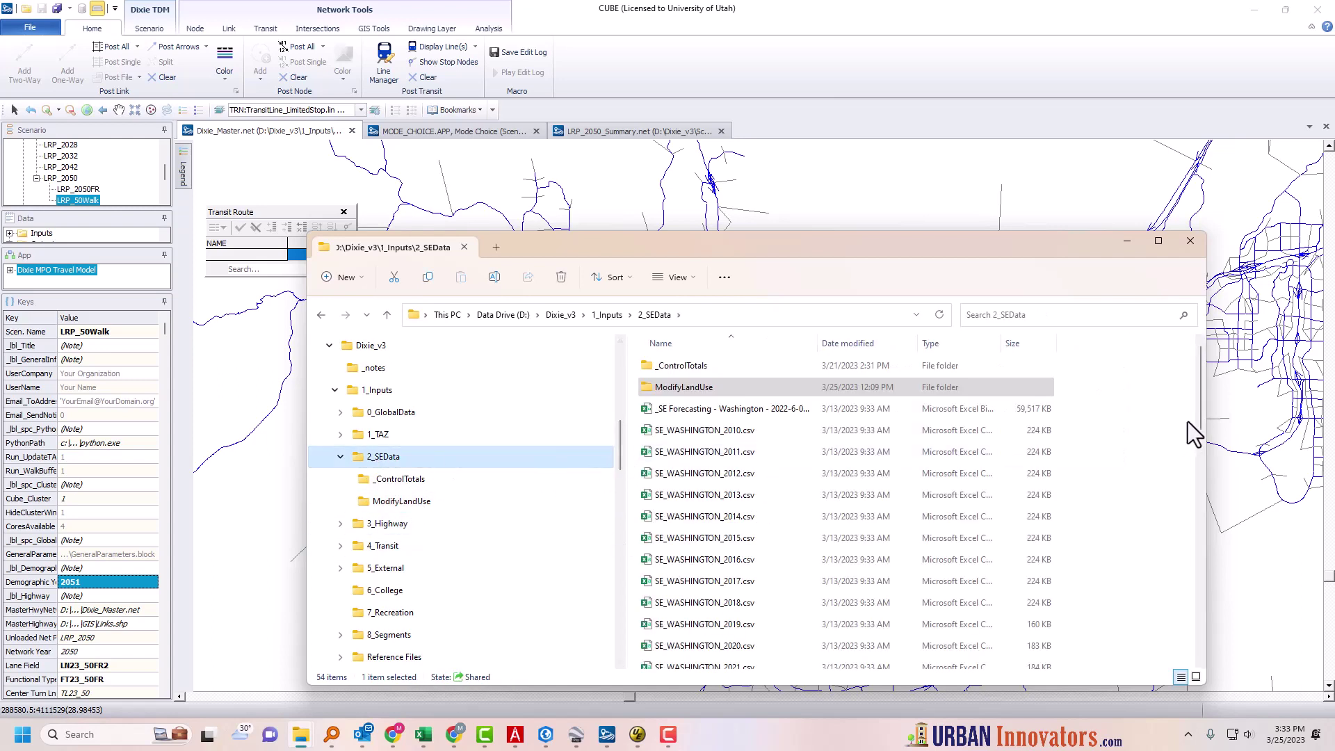
left_click_drag(1200, 450, 1208, 621)
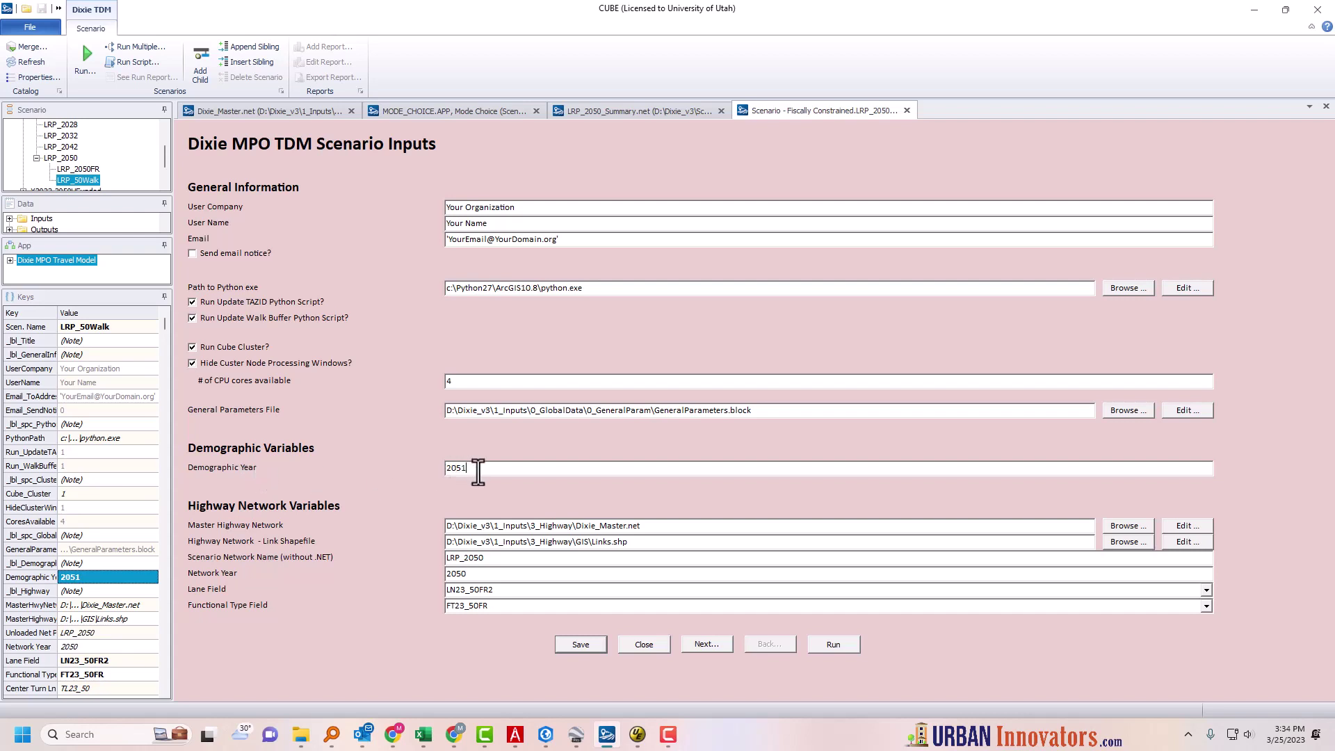
double_click(474, 467)
left_click(300, 734)
left_click(74, 685)
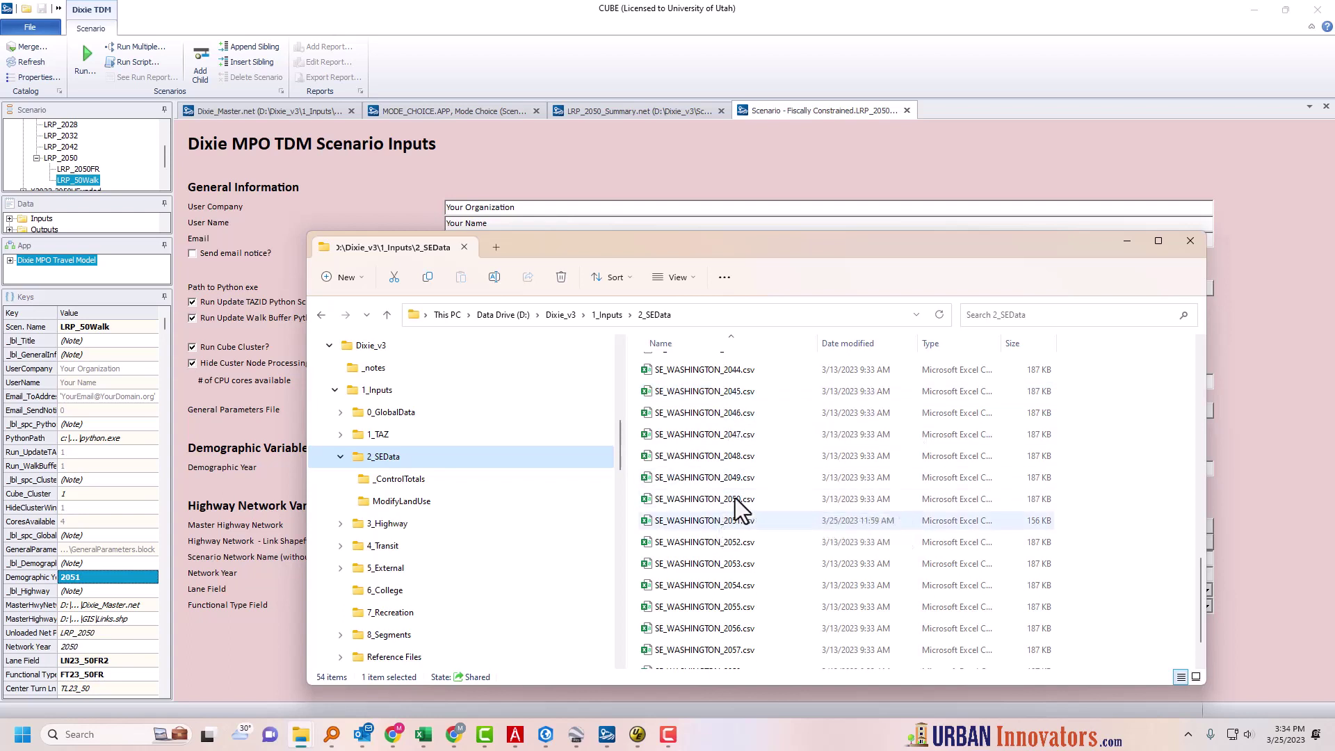
left_click(414, 217)
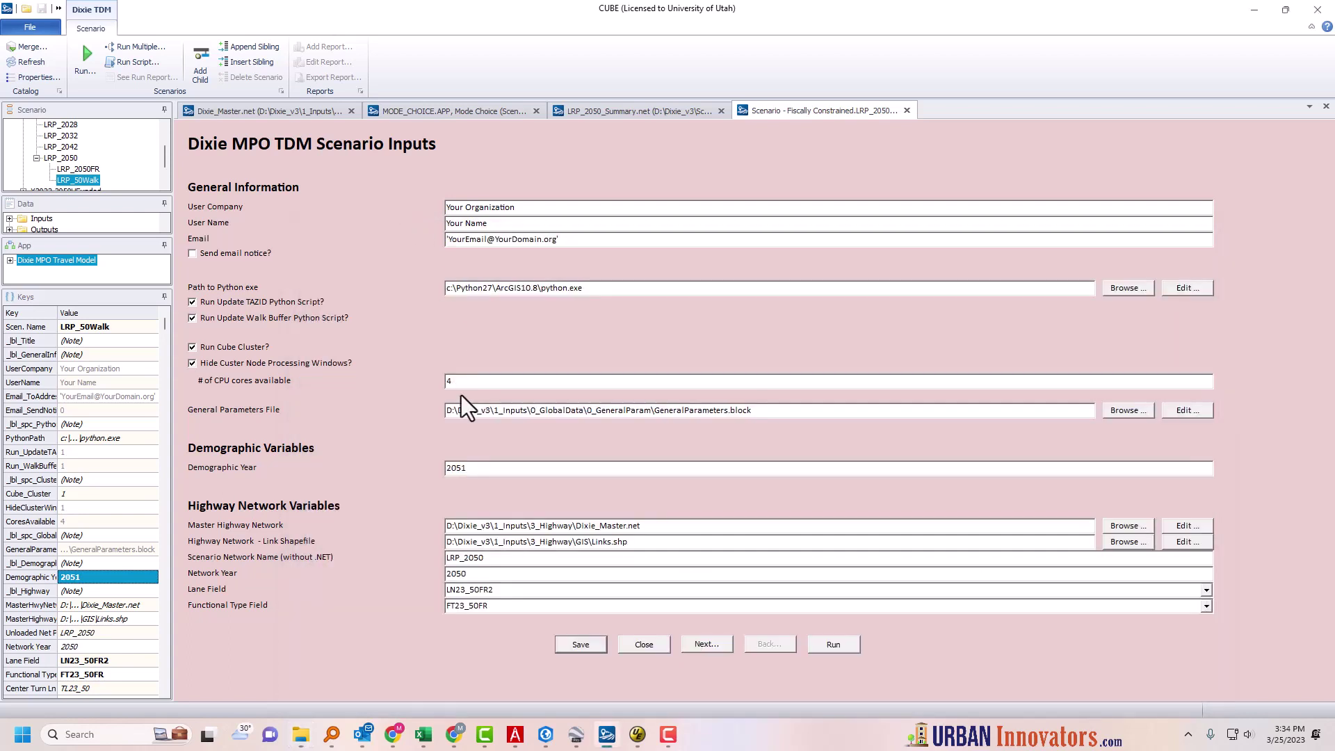
double_click(454, 467)
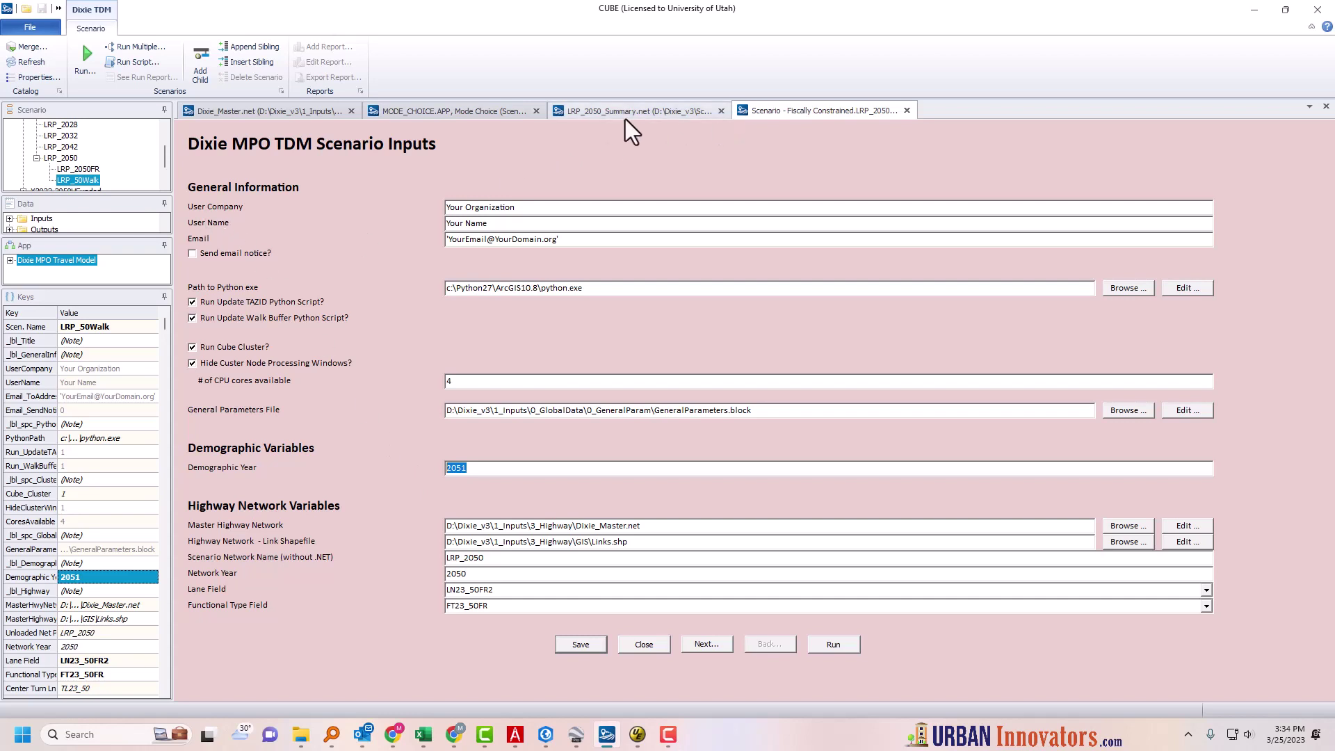
- View the Mode Choice application, and reopen the LRP_50Walk scenario inputs to check the Demographic Year and Lane Field
left_click(468, 114)
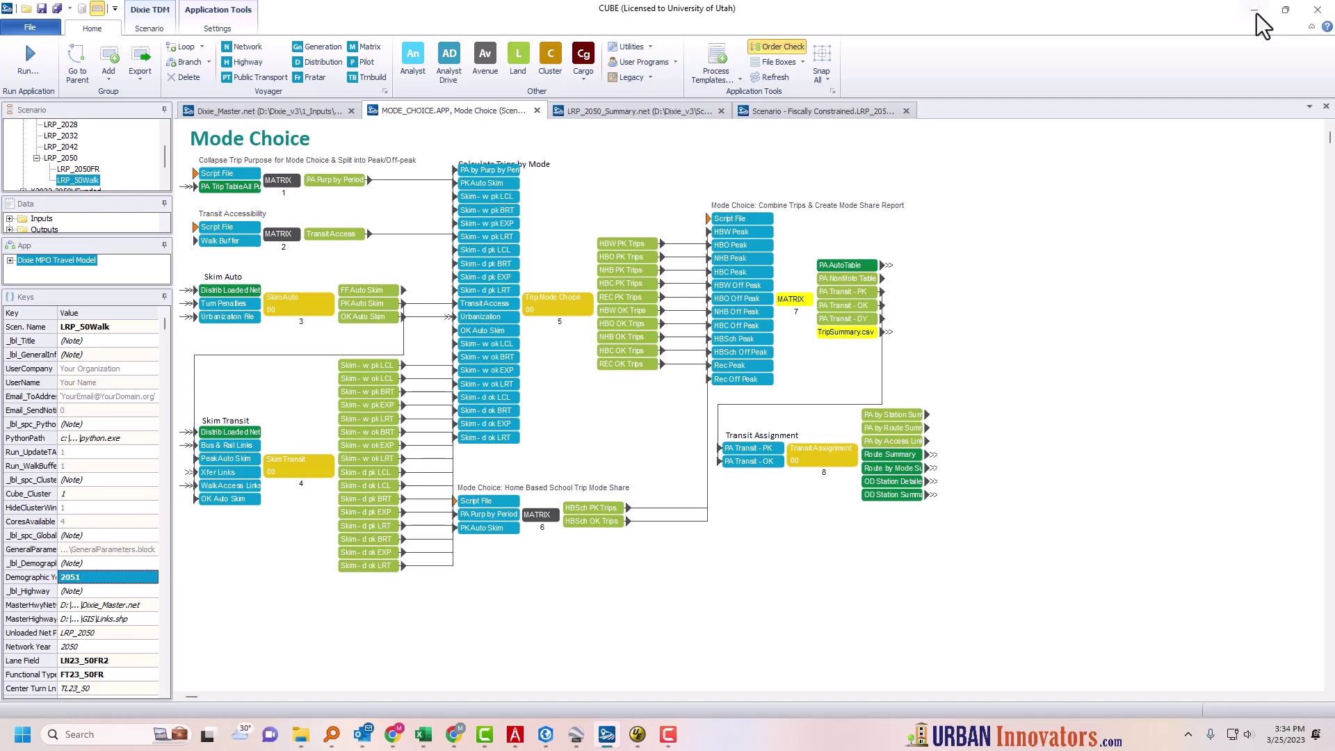
key("alt+Tab")
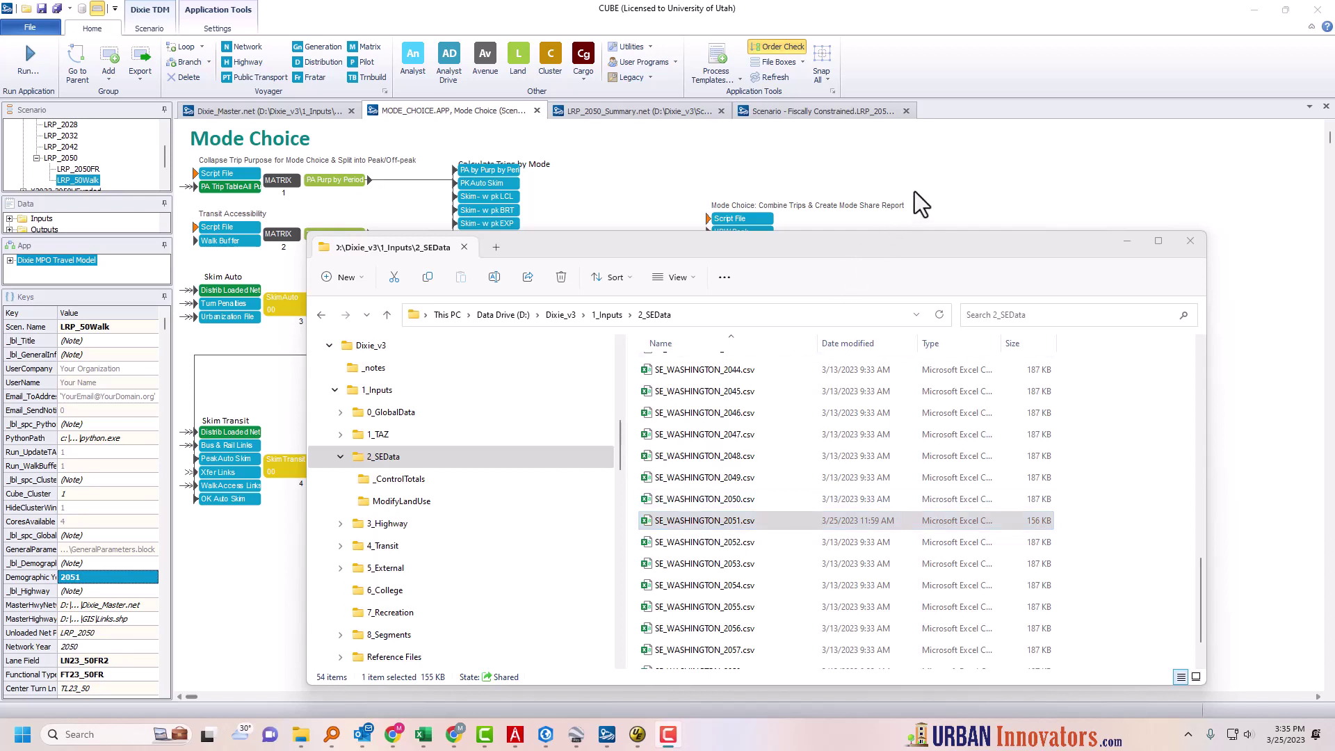
left_click(85, 179)
double_click(86, 179)
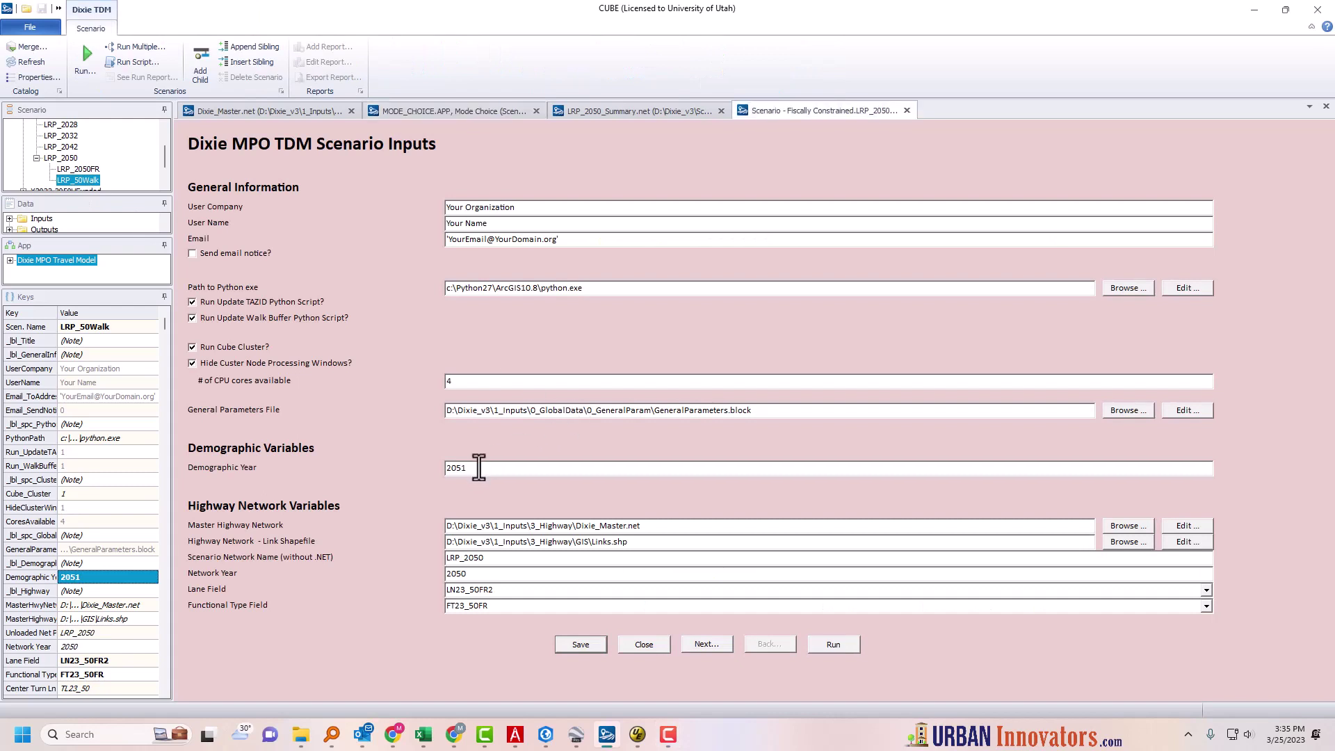
left_click_drag(479, 467, 425, 467)
key("F10")
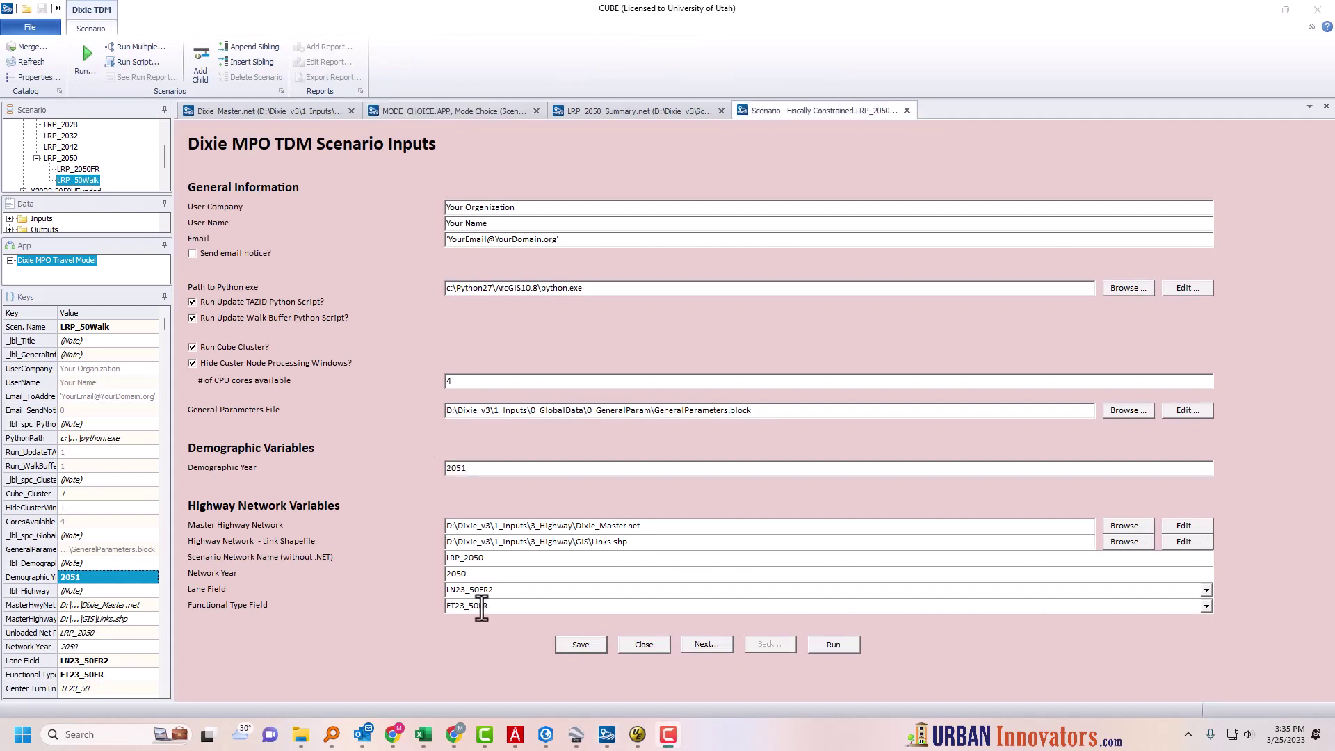
left_click(497, 590)
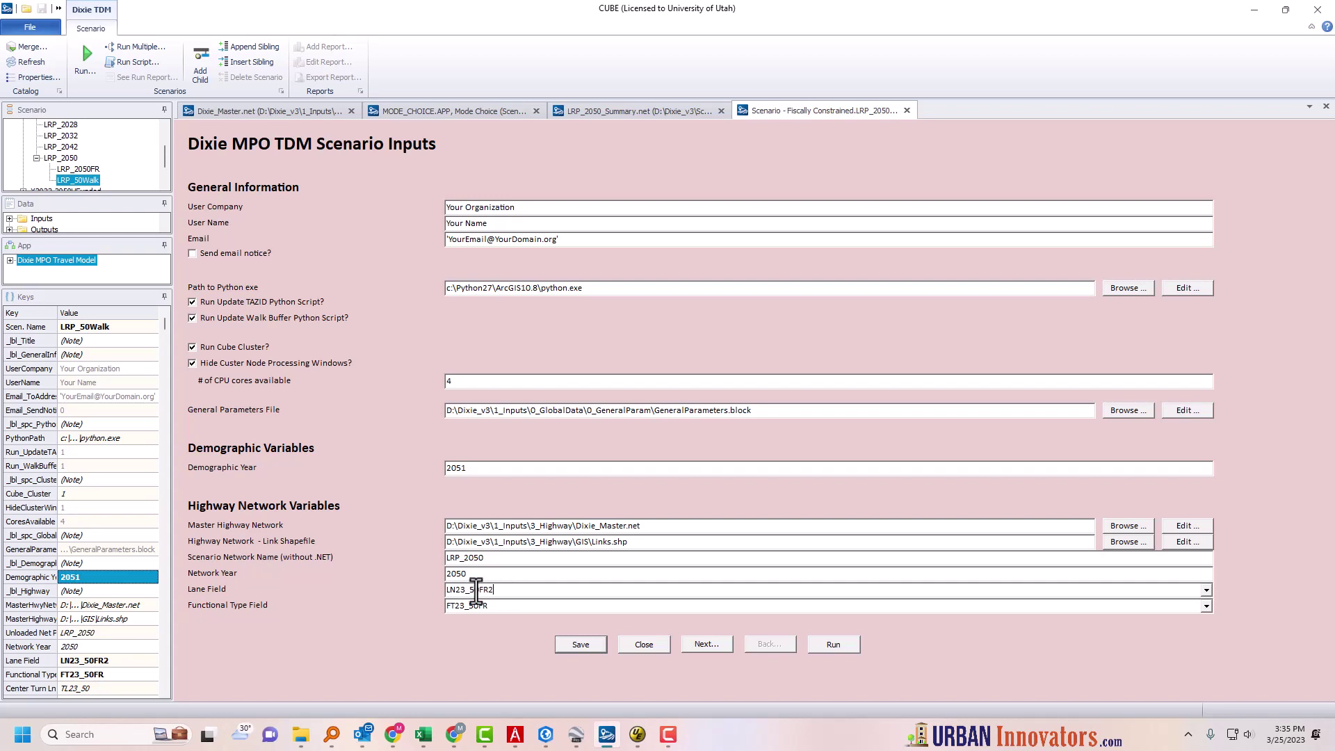
double_click(504, 595)
- Show the downtown street grid in the Dixie_Master.net network with HWY:Dixie_Master.net as the active layer
left_click(292, 112)
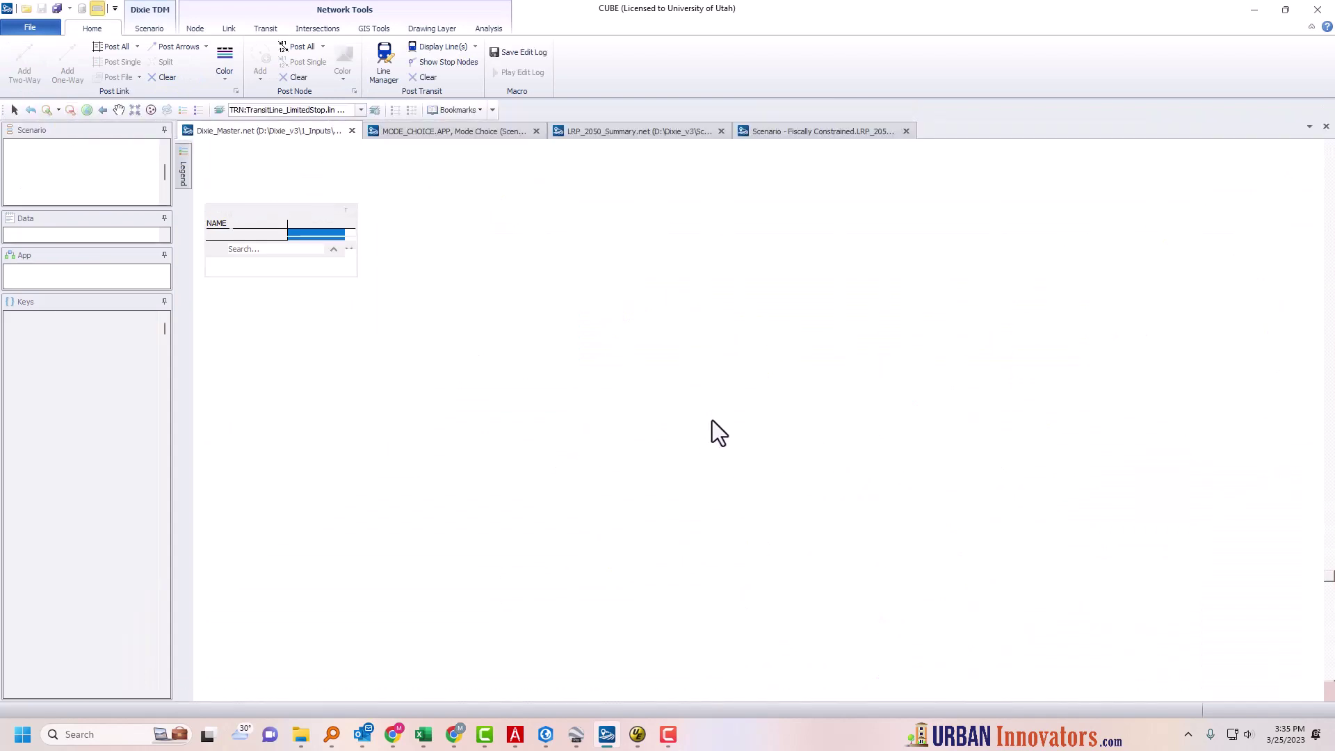
scroll(812, 421, "up", 5)
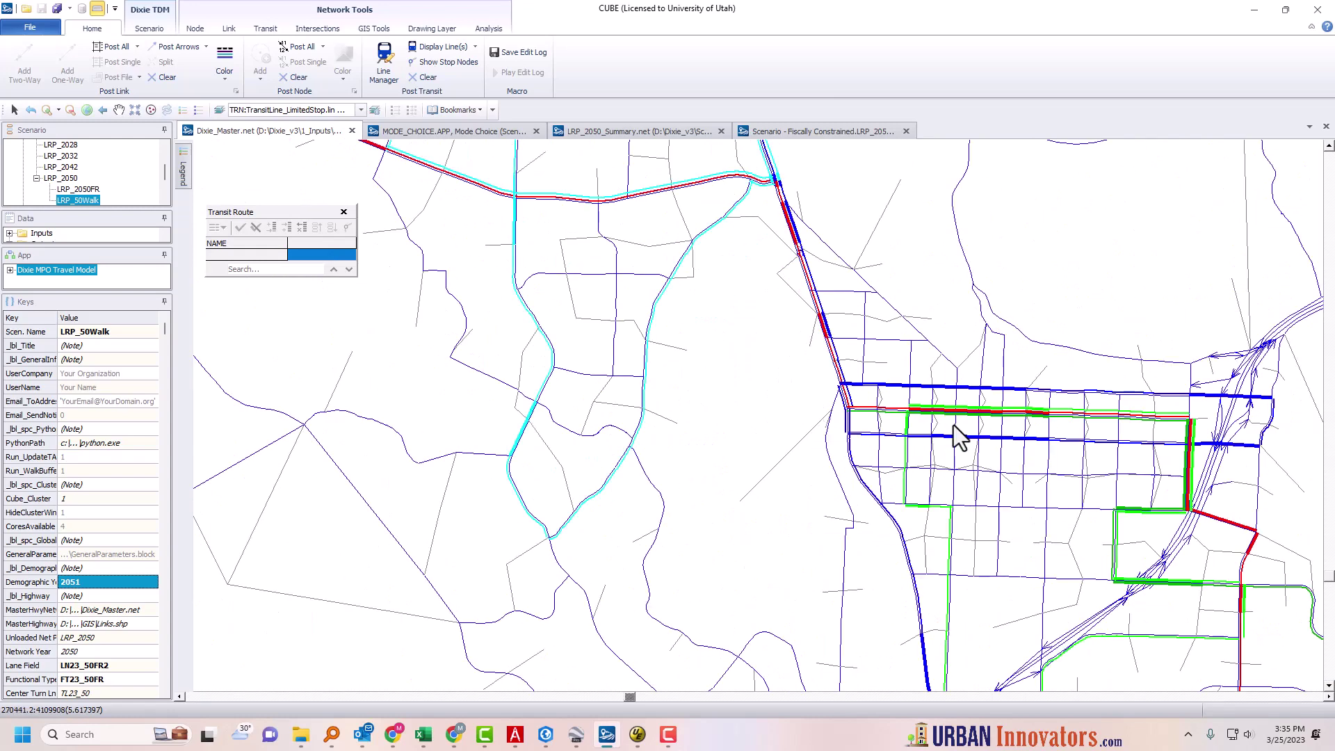
left_click(361, 109)
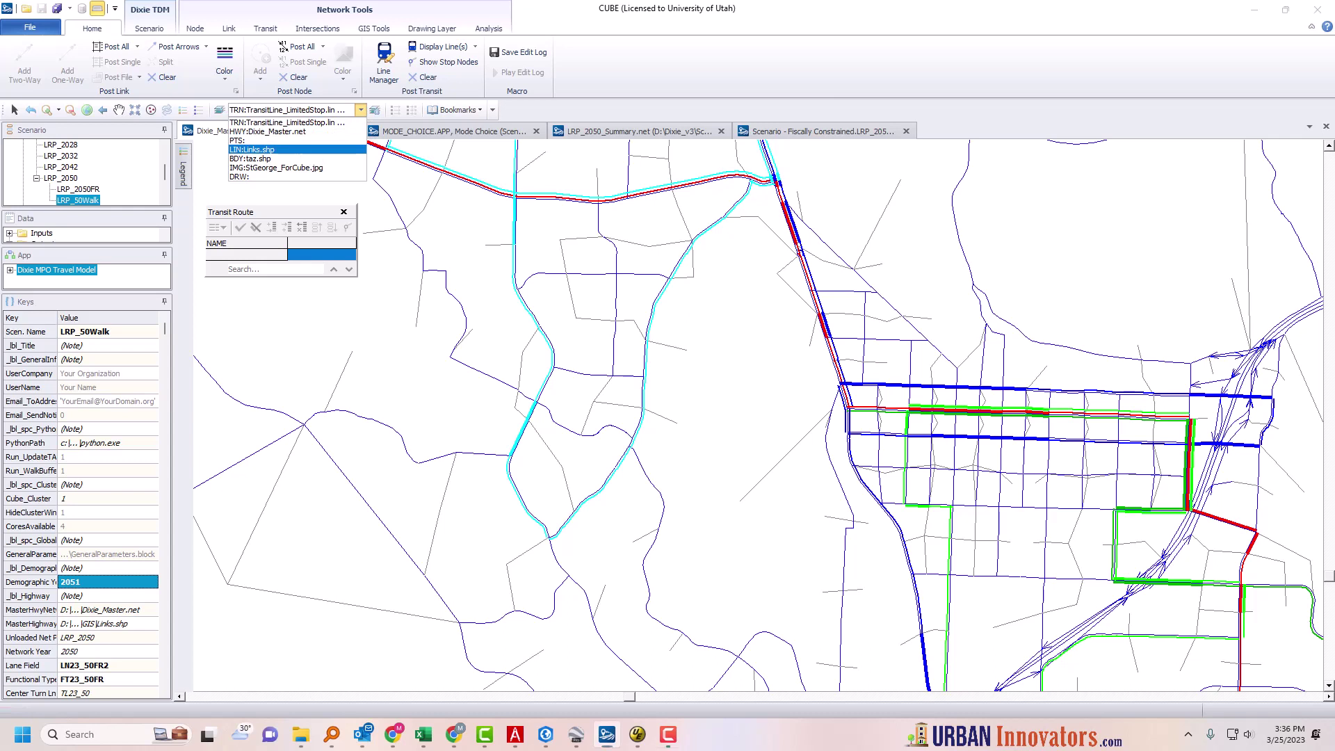
left_click(267, 132)
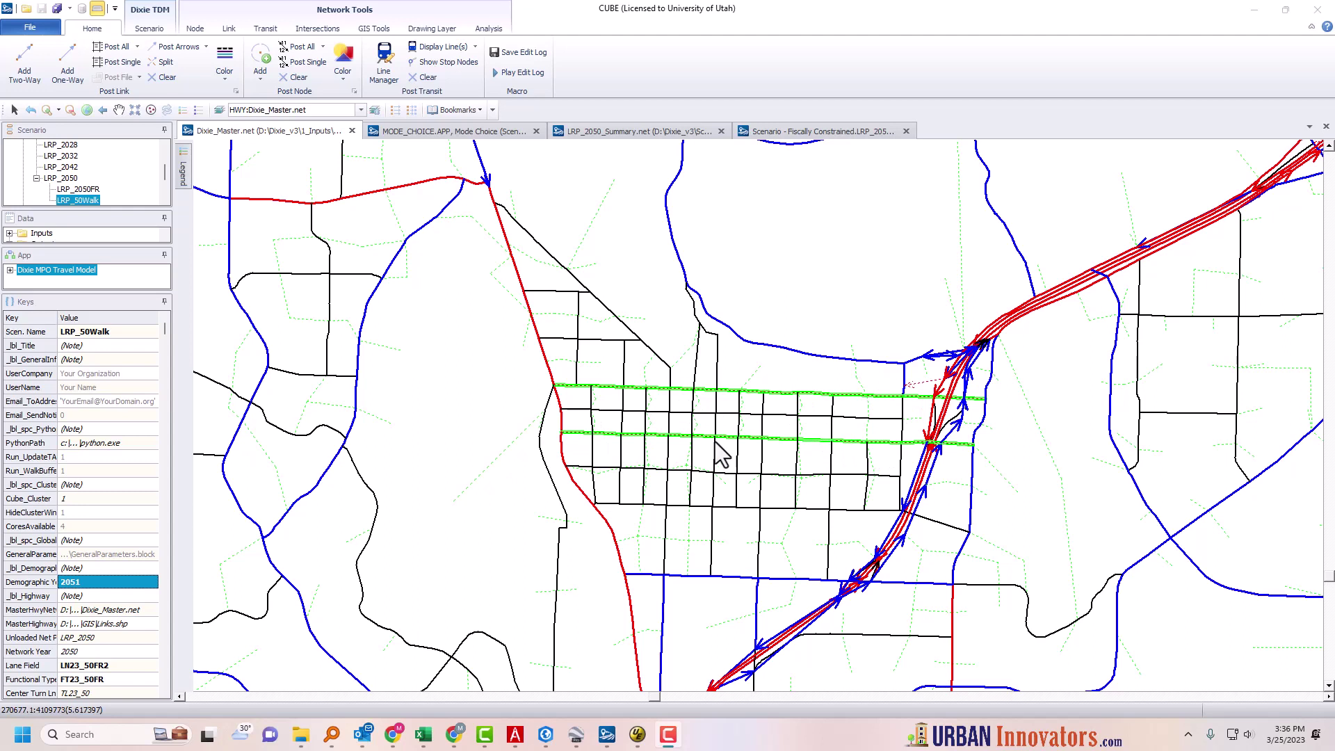
scroll(774, 445, "up", 2)
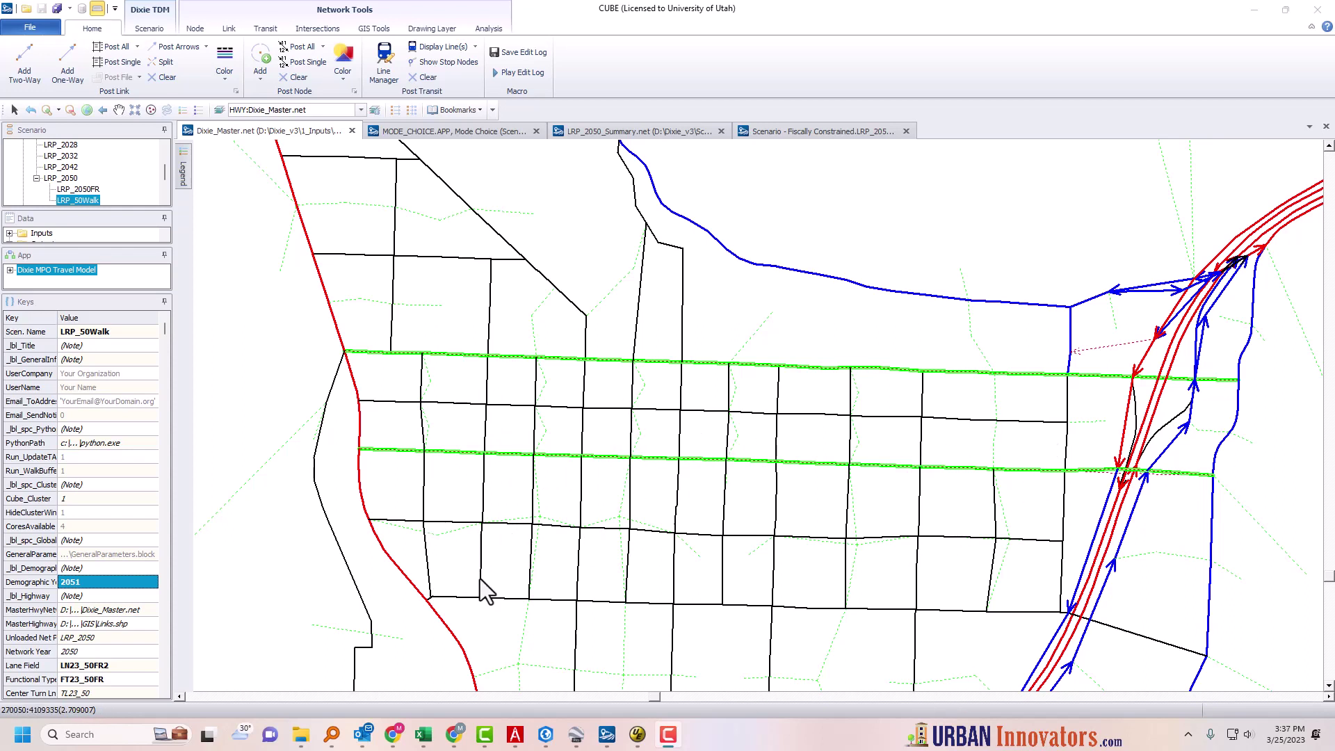
- Inspect the highway link attributes of 200 W, close them, and view the wider network around the downtown grid
left_click(484, 500)
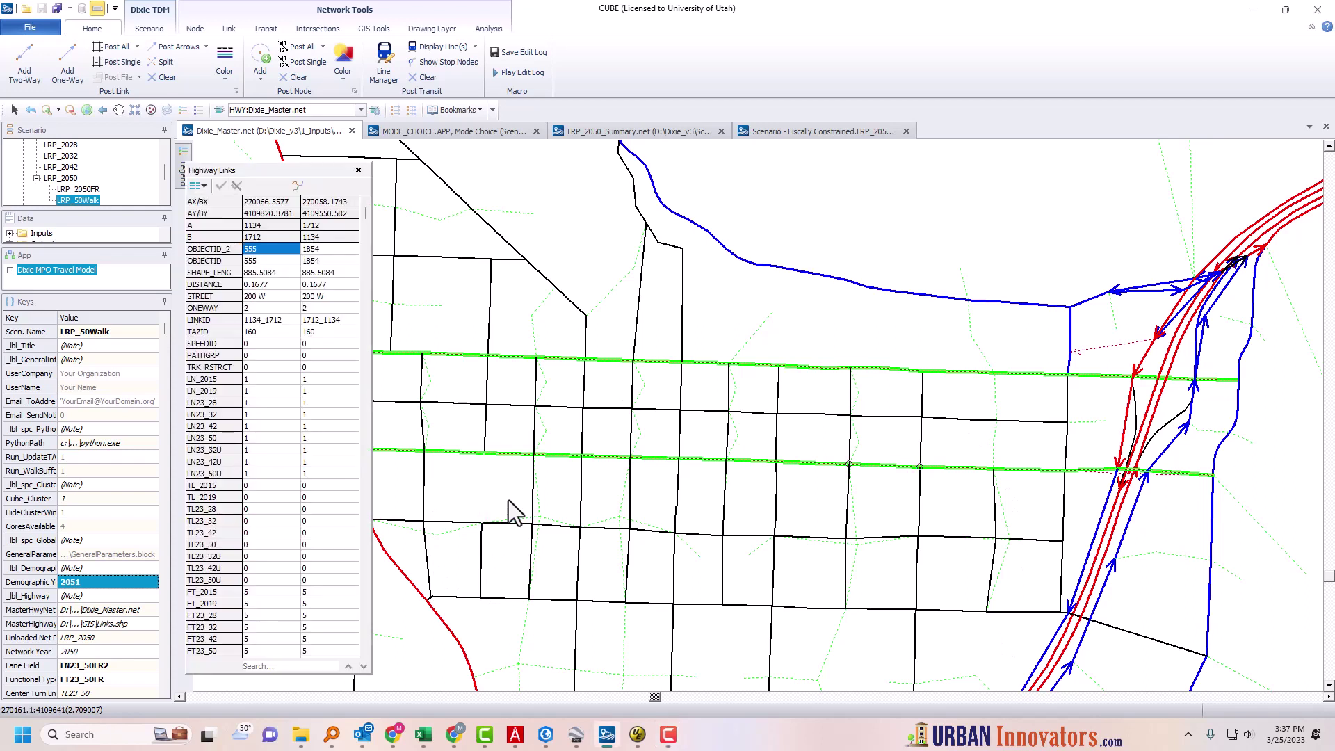
left_click(359, 170)
left_click(1328, 686)
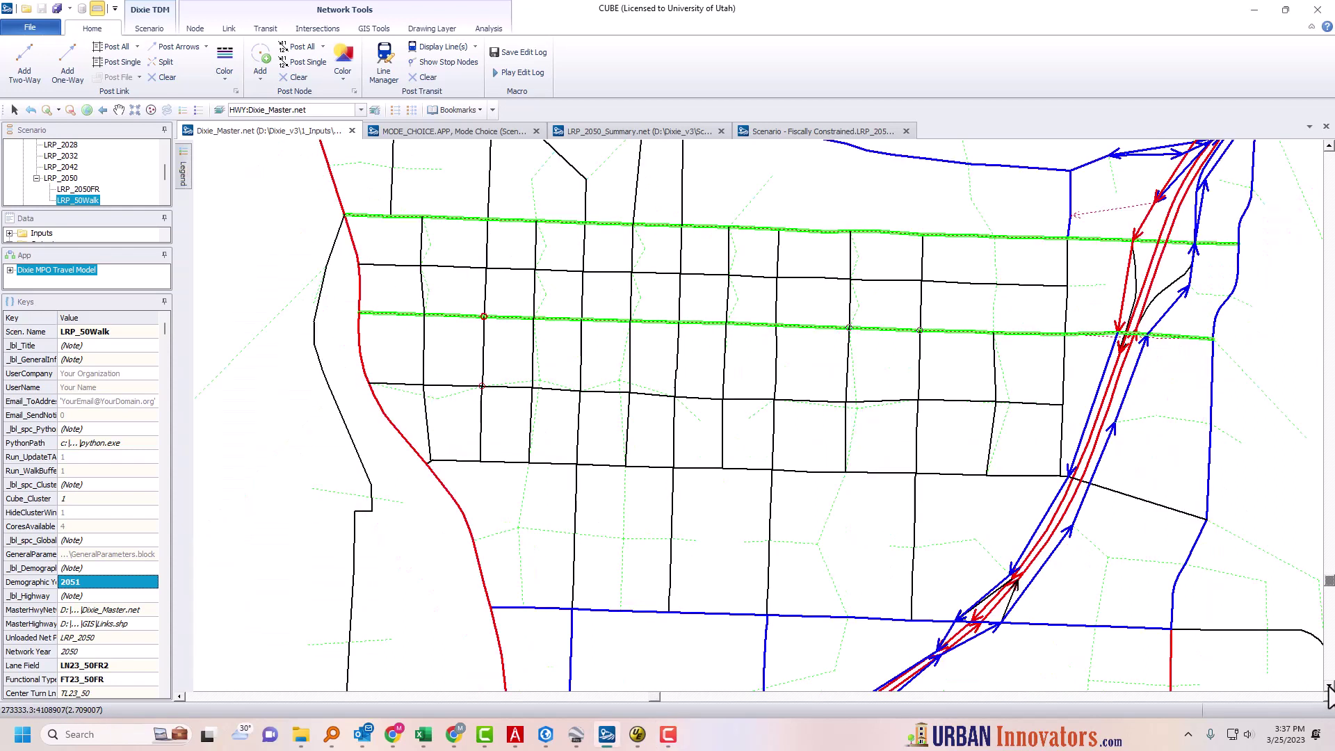
scroll(725, 561, "down", 1)
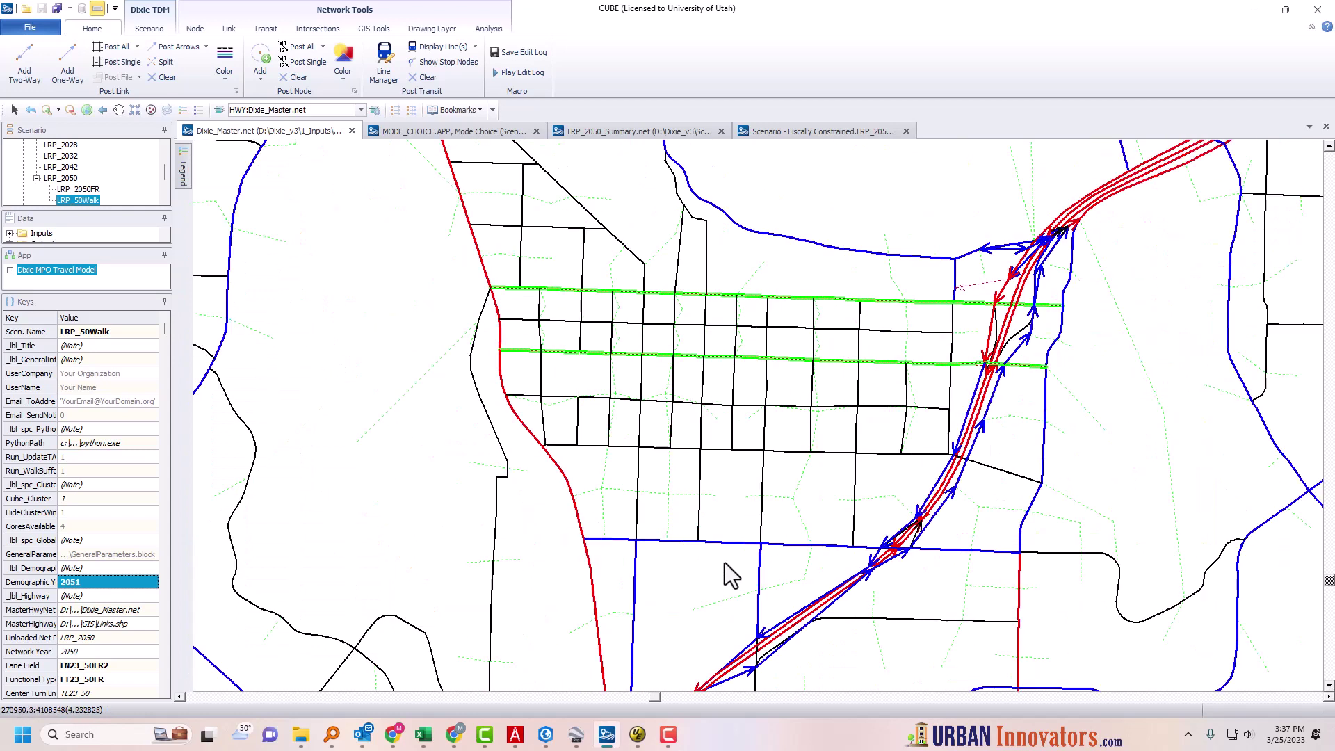
scroll(724, 562, "down", 1)
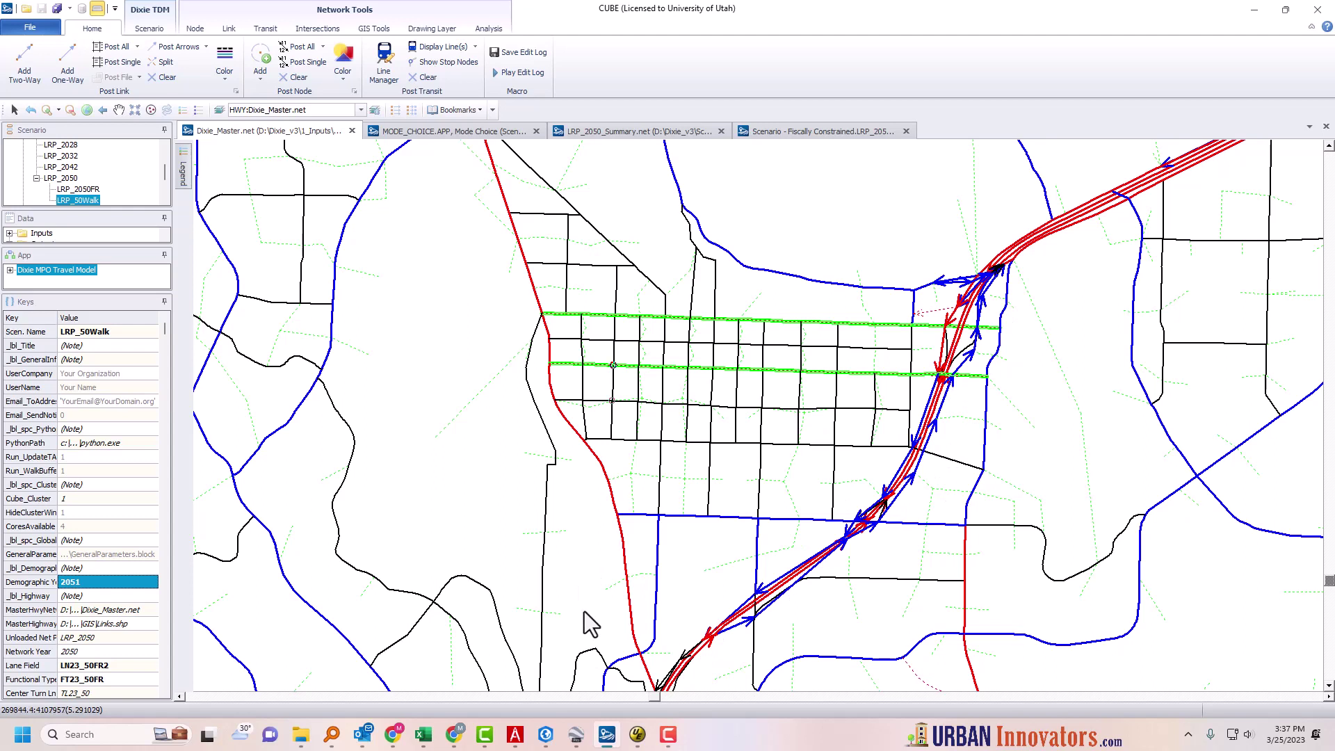
scroll(617, 581, "down", 1)
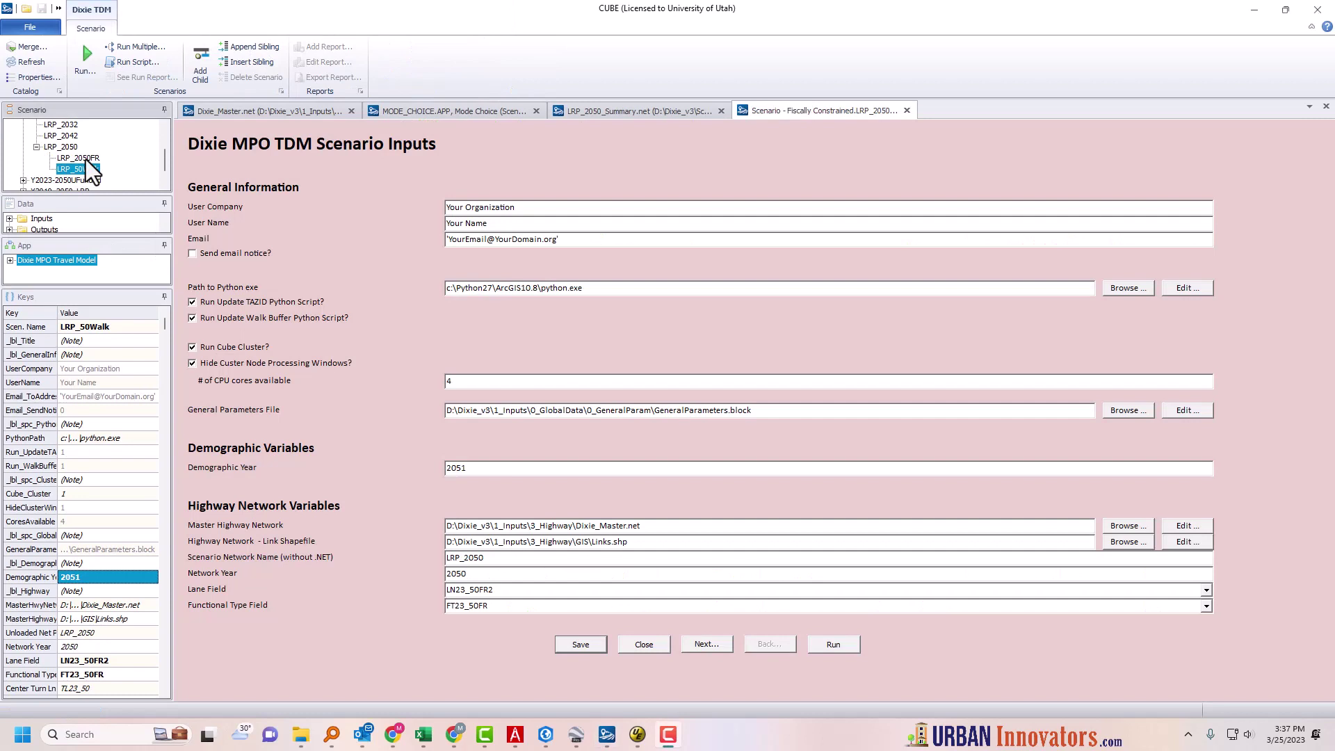
- Compare the key values of the LRP_2050FR and LRP_50Walk scenarios, leaving LRP_50Walk selected
left_click(87, 159)
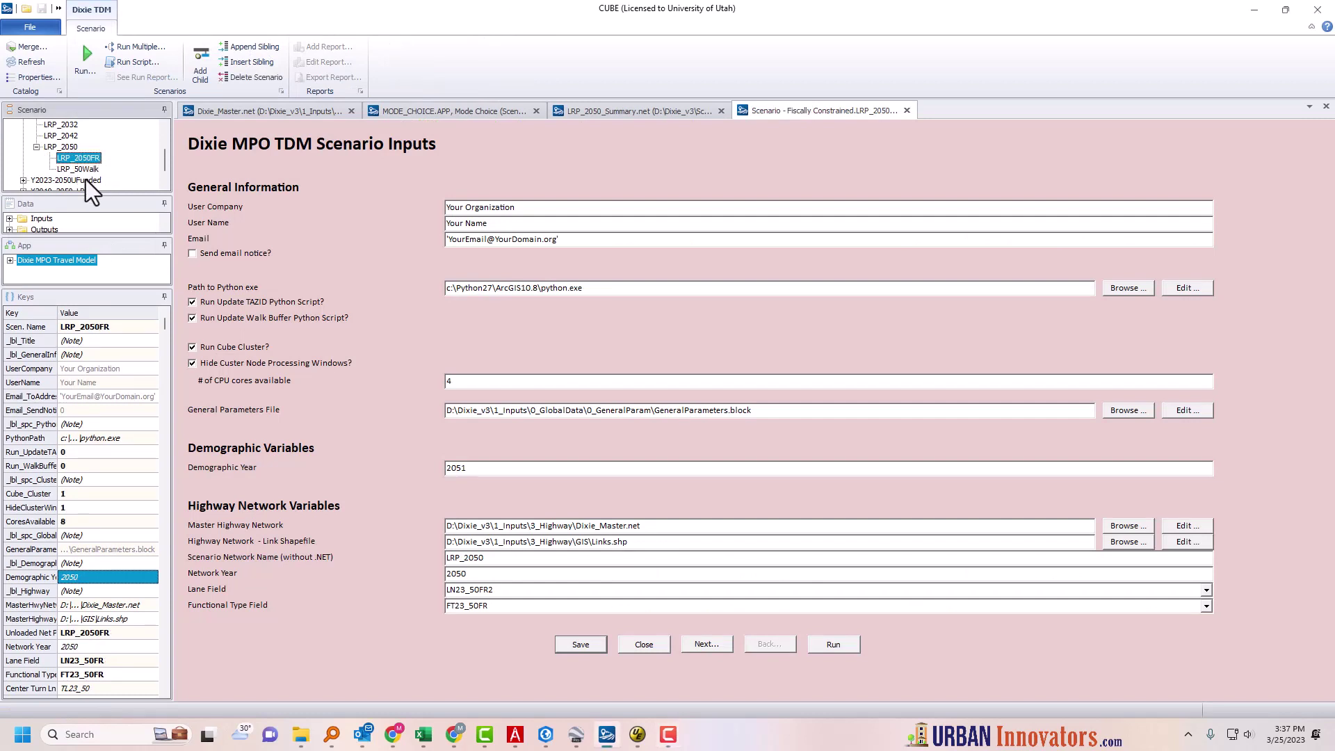
left_click(84, 171)
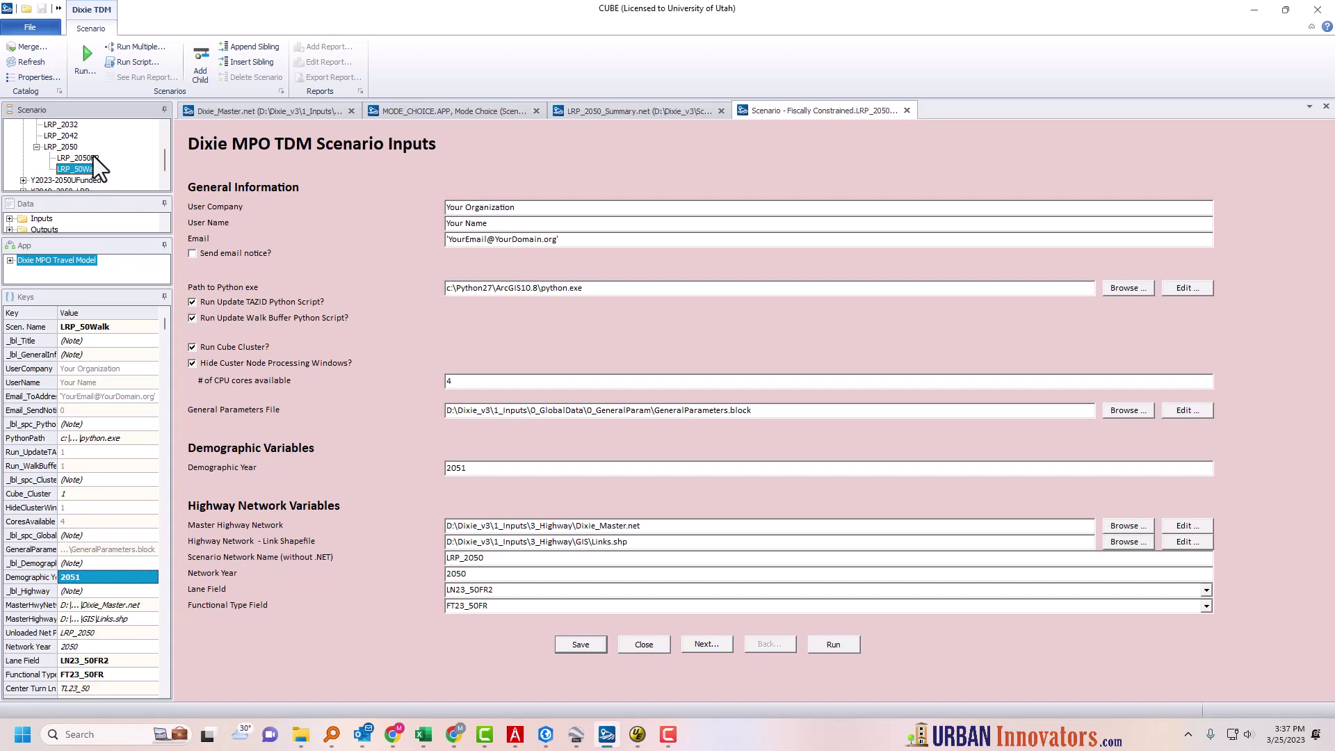
left_click(93, 158)
left_click(78, 169)
- Locate the TripSummary.csv output of step 7 in the Mode Choice application, and switch to CompareModeChoice.xlsx in Excel
key("ctrl+Tab")
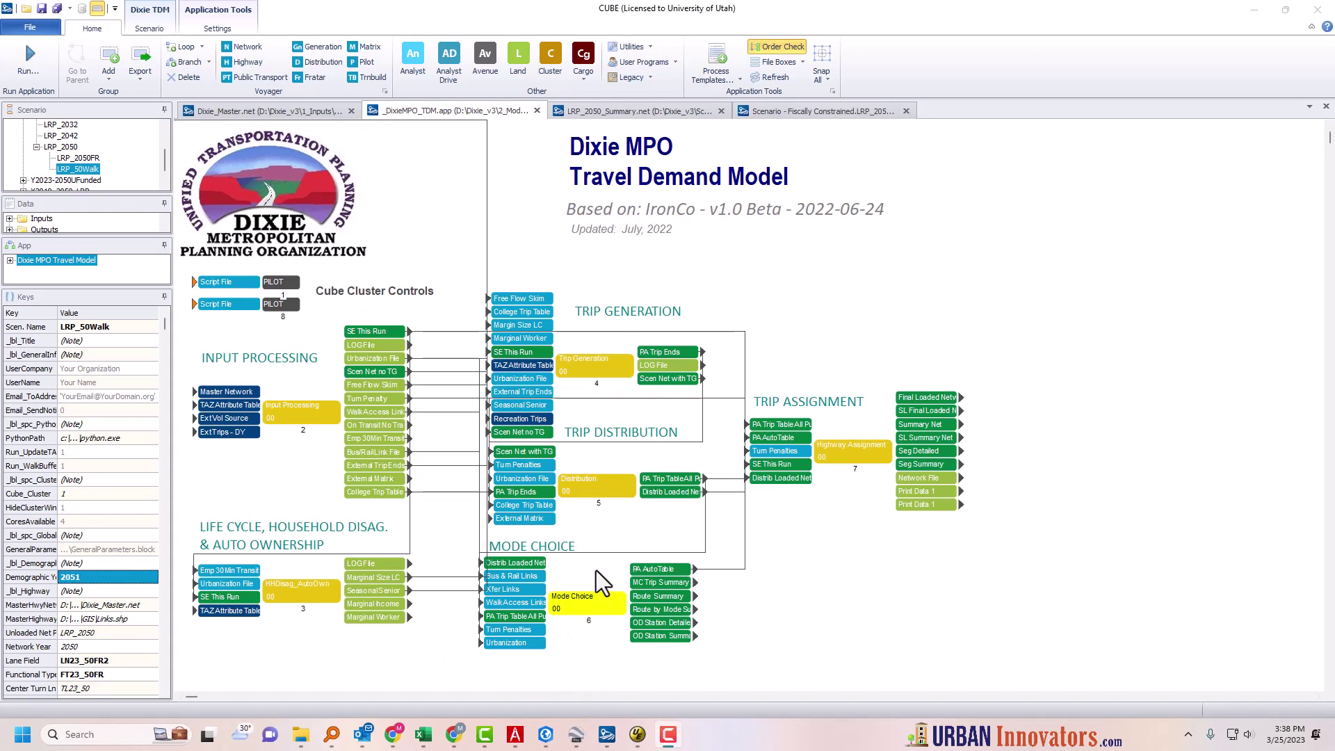
double_click(594, 600)
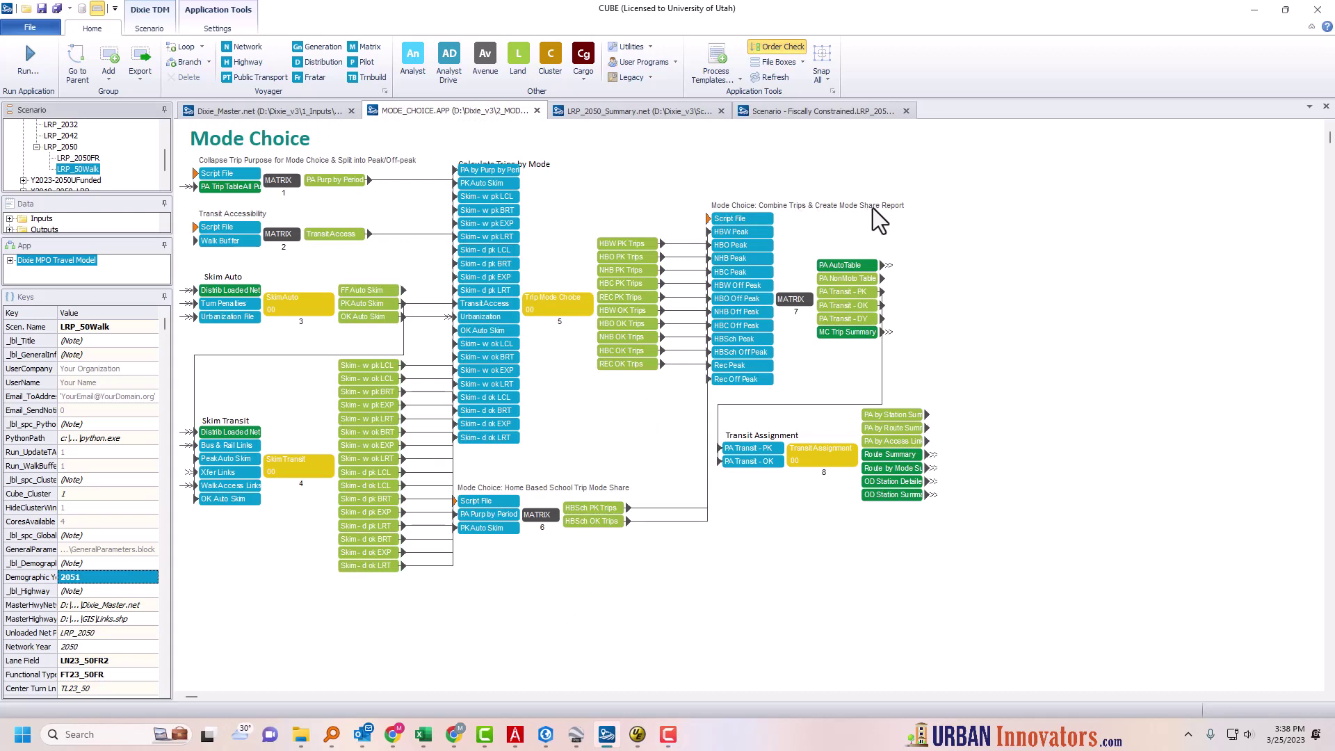
left_click(842, 336)
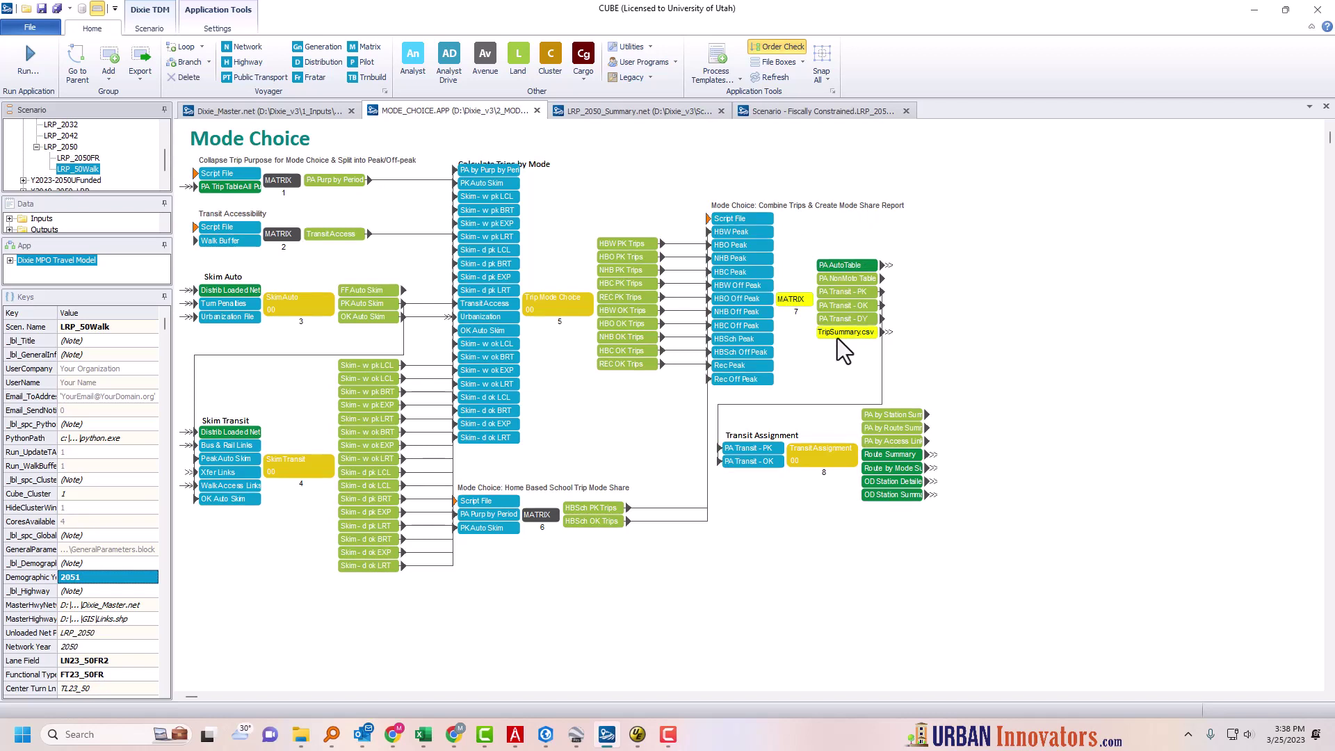
right_click(866, 336)
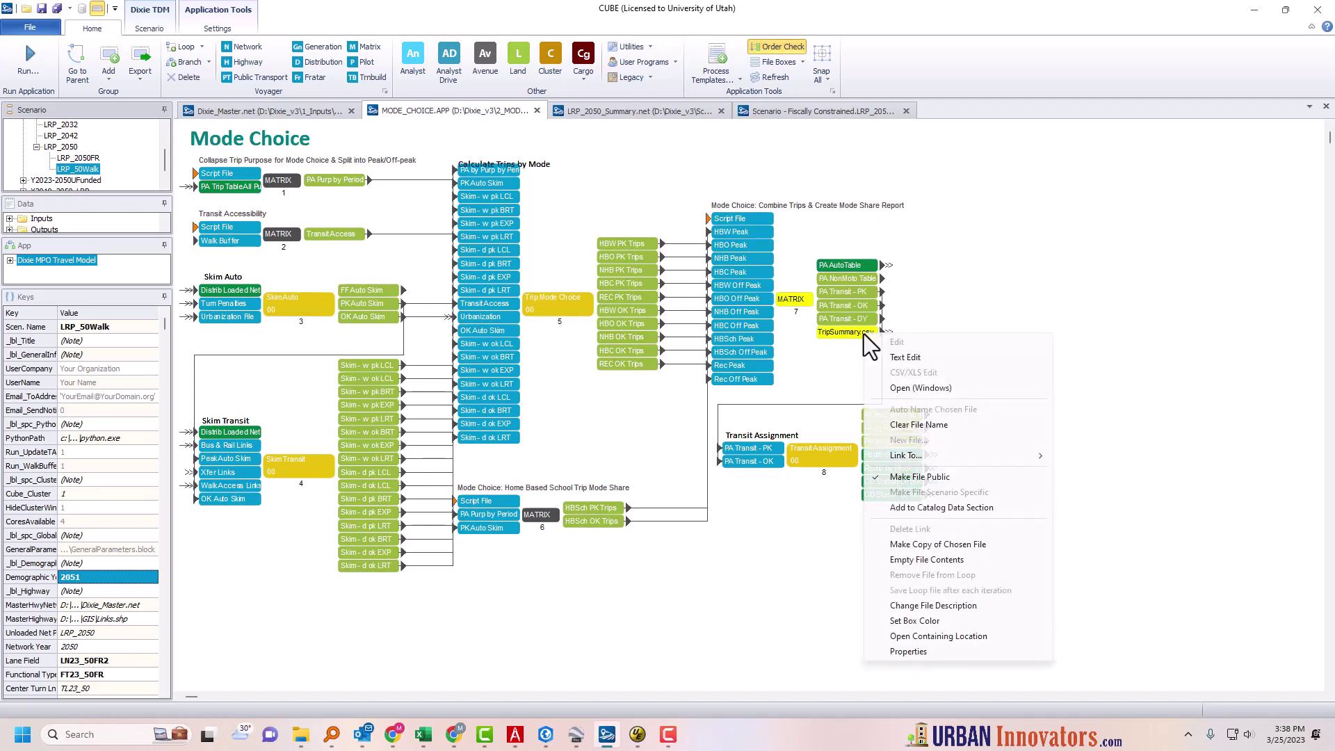
left_click(783, 540)
key("alt+Tab")
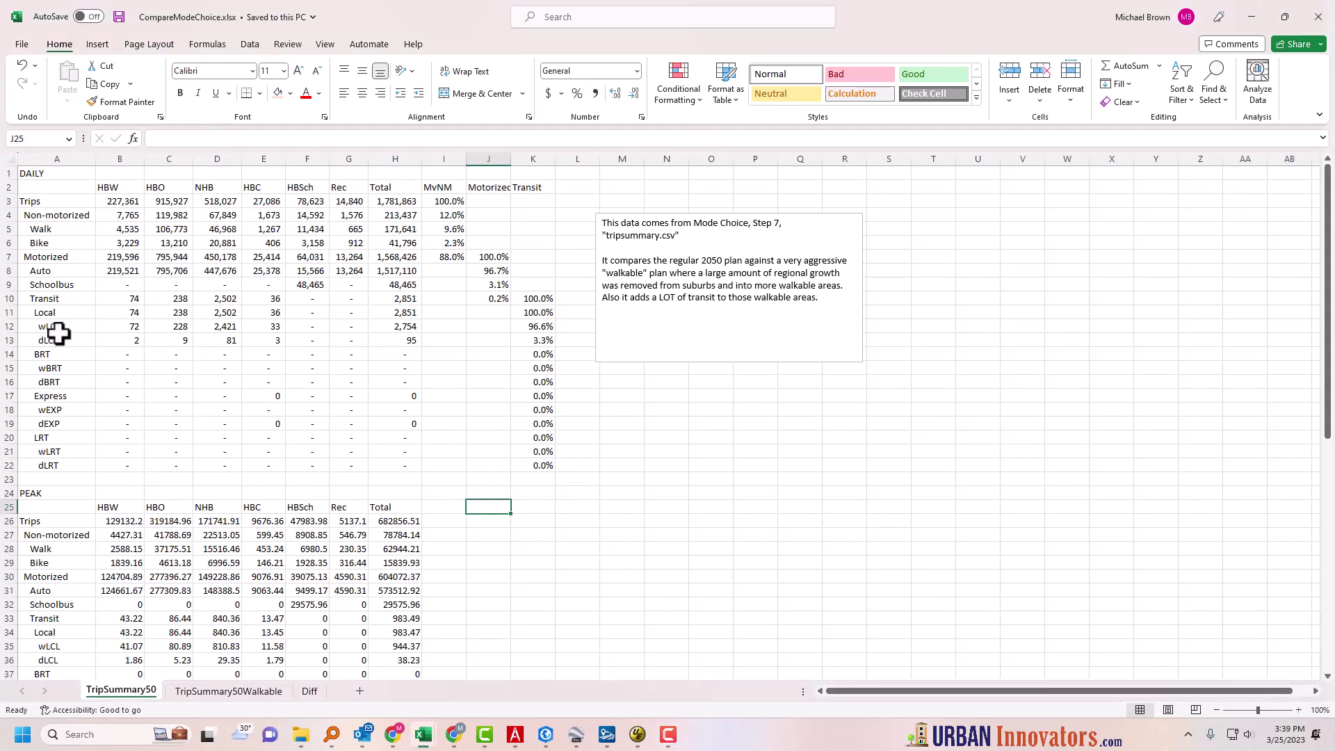
- Review the daily trips by purpose on the TripSummary50 sheet, ending at the total transit trips
left_click(121, 284)
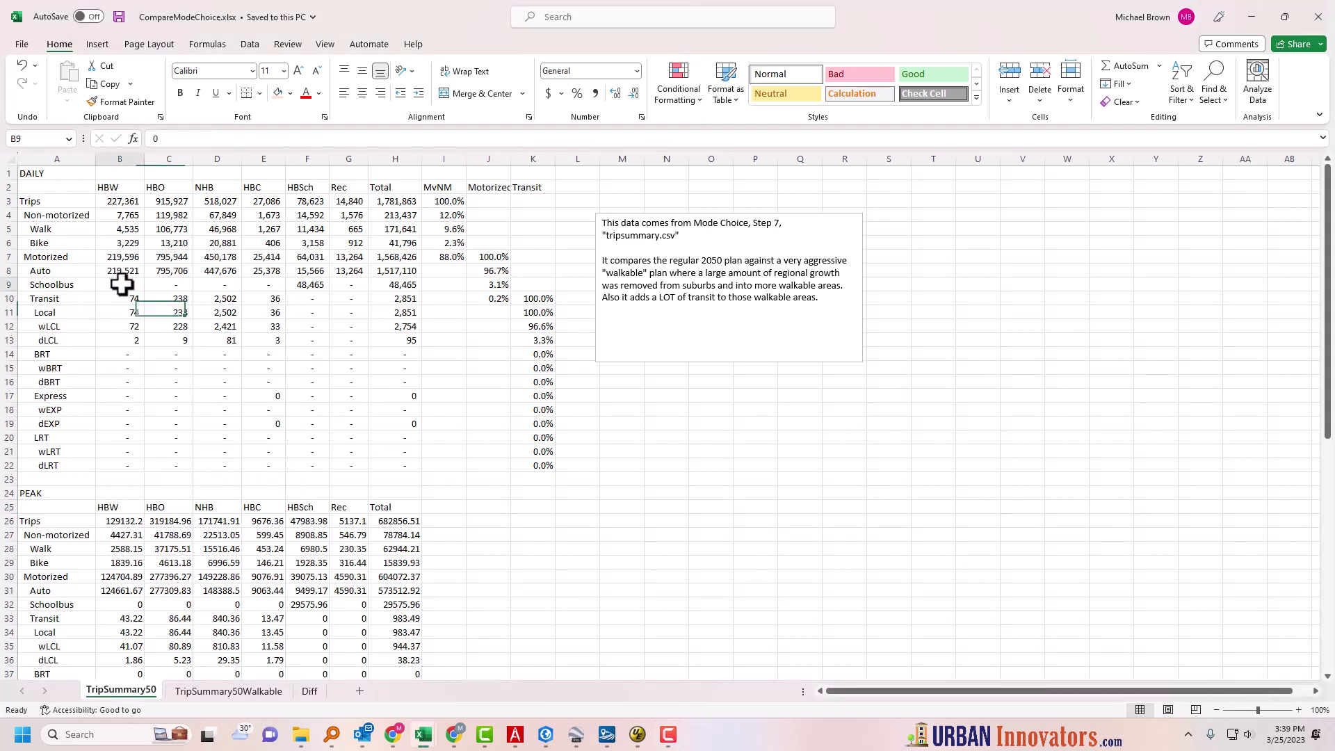
left_click(120, 201)
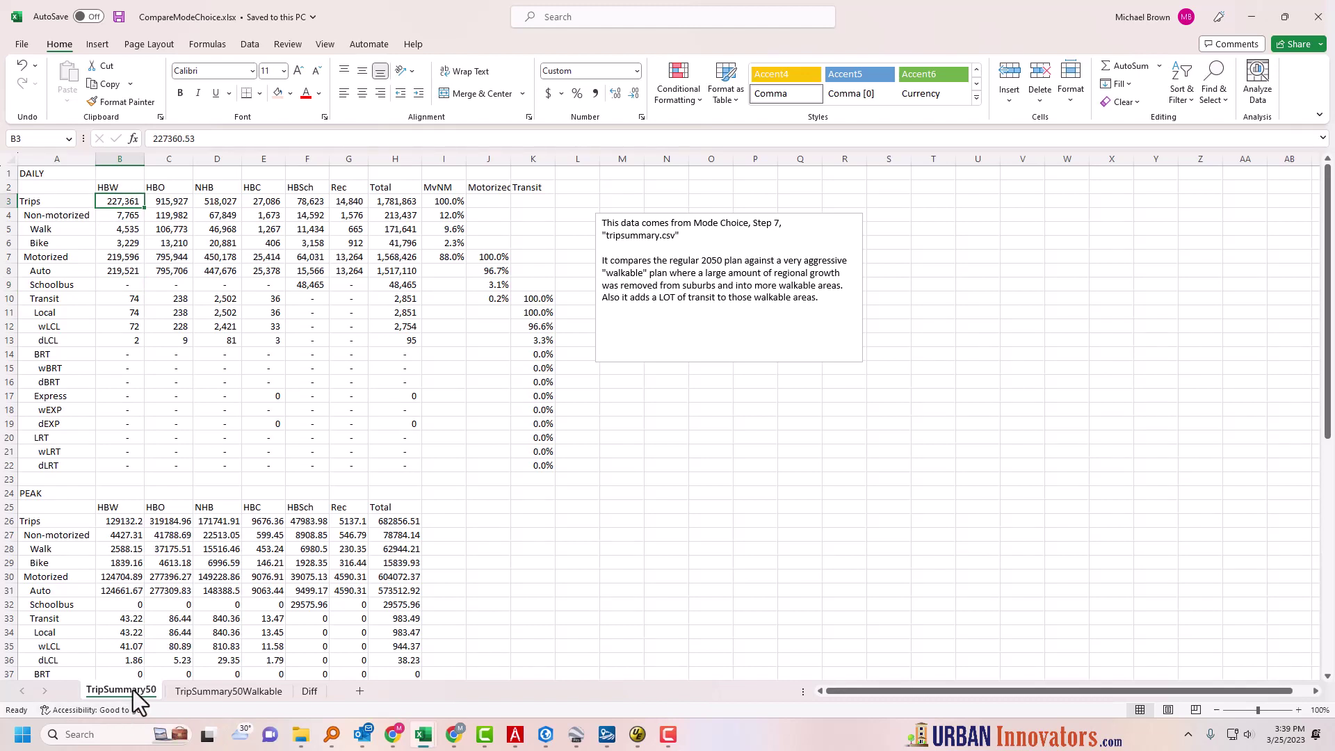
left_click(168, 189)
left_click(268, 188)
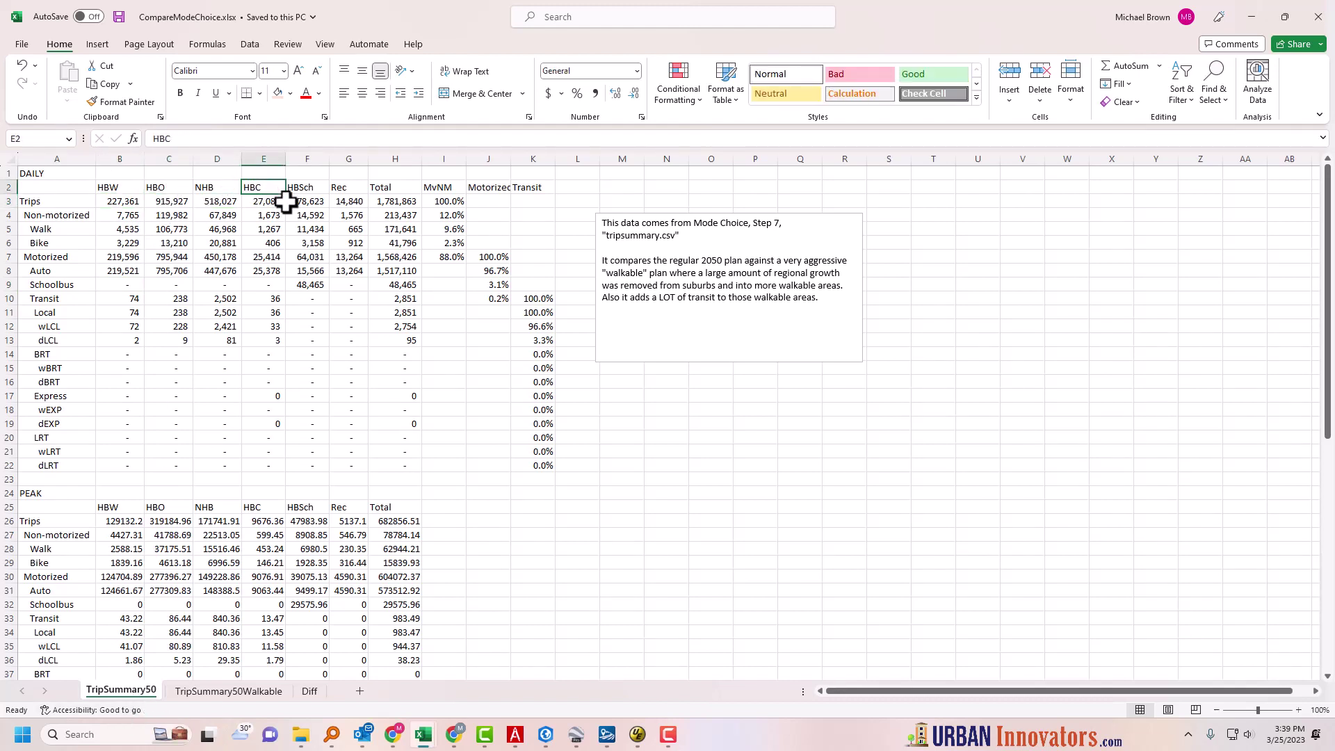
left_click(403, 201)
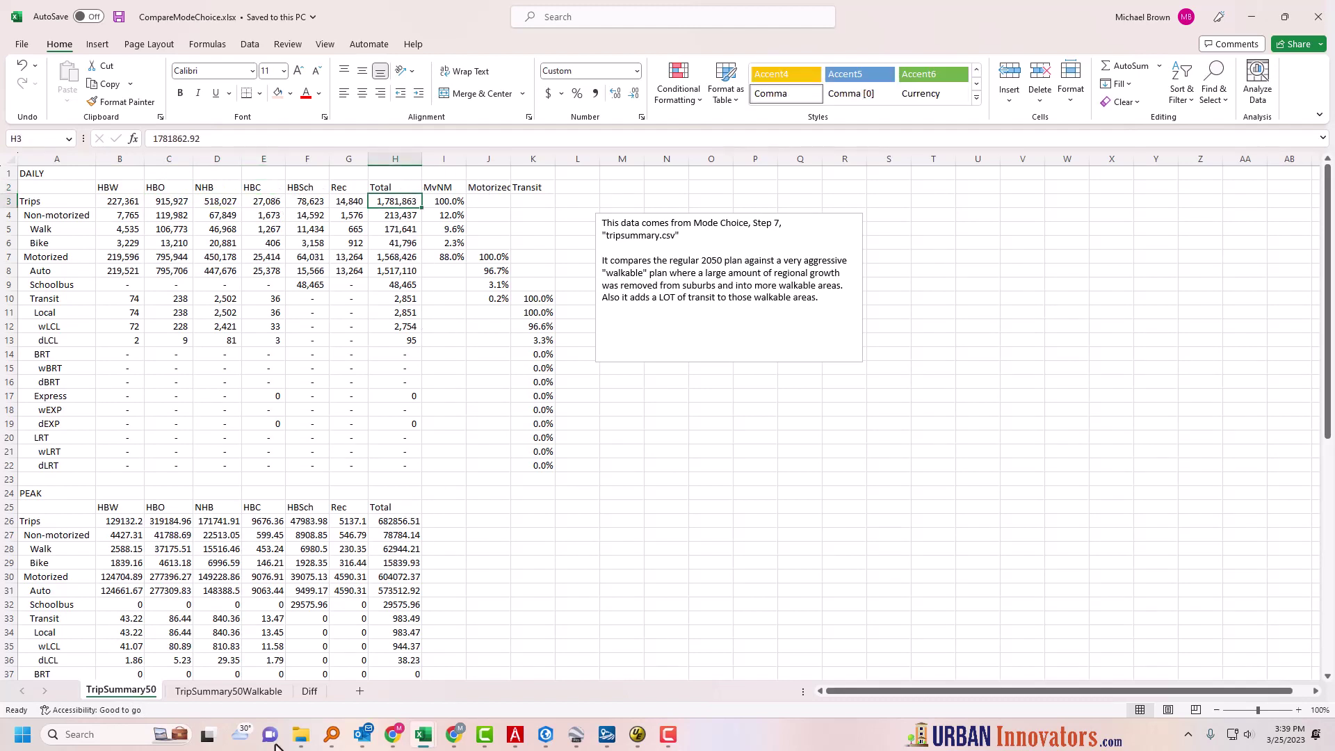
left_click(395, 356)
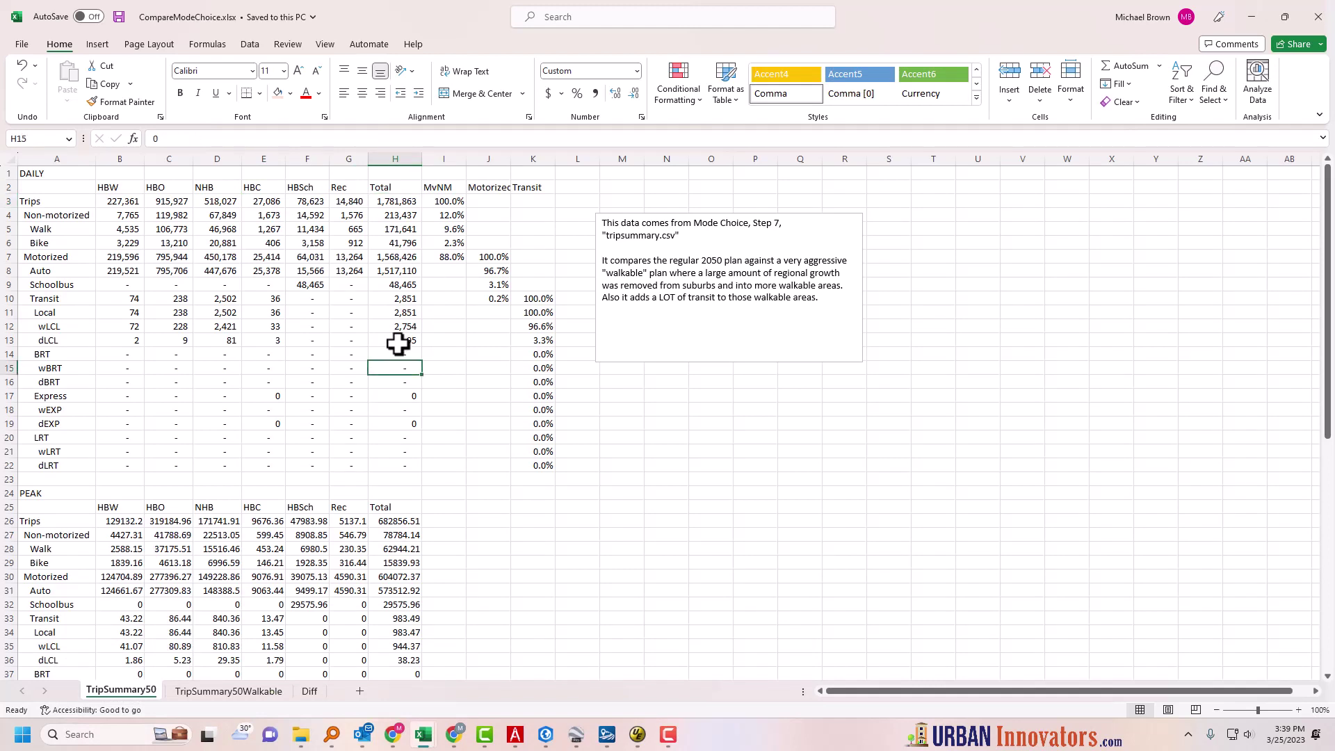
left_click(413, 299)
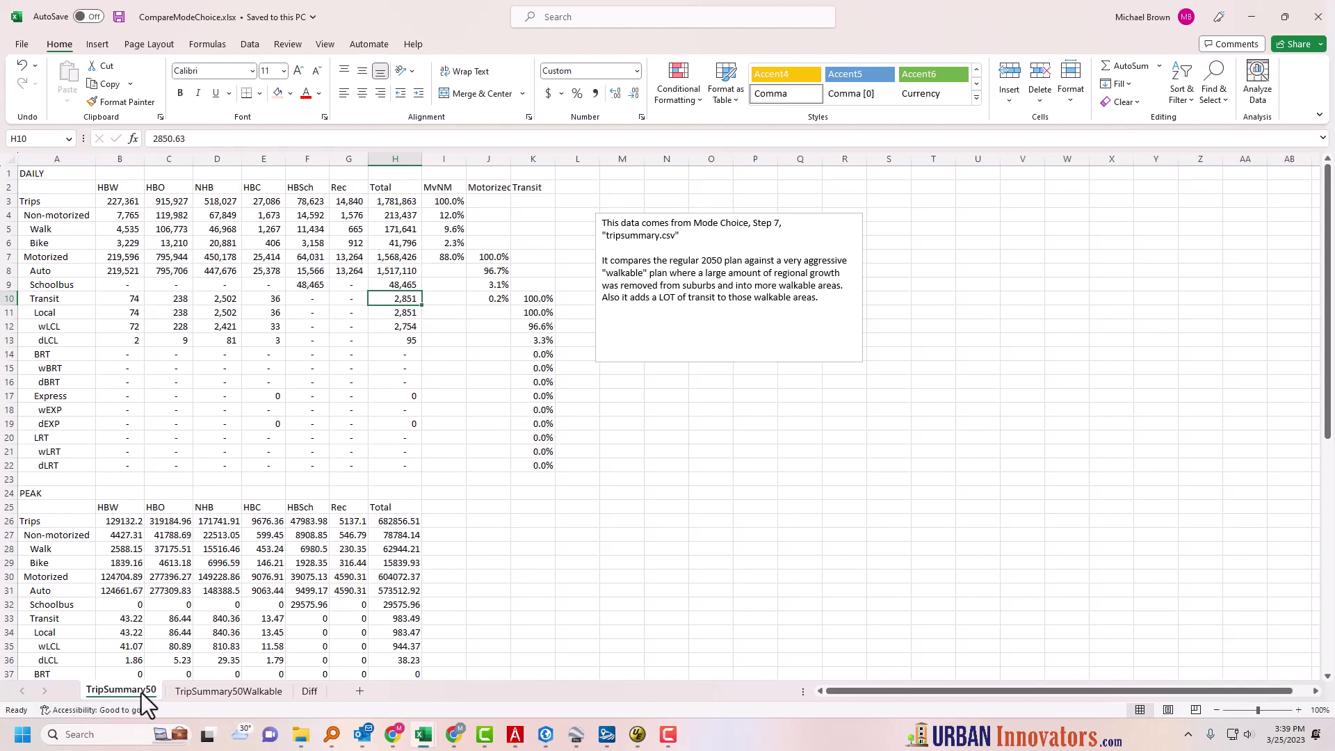
- Show the TripSummary50Walkable sheet and check its daily total of transit trips
left_click(215, 691)
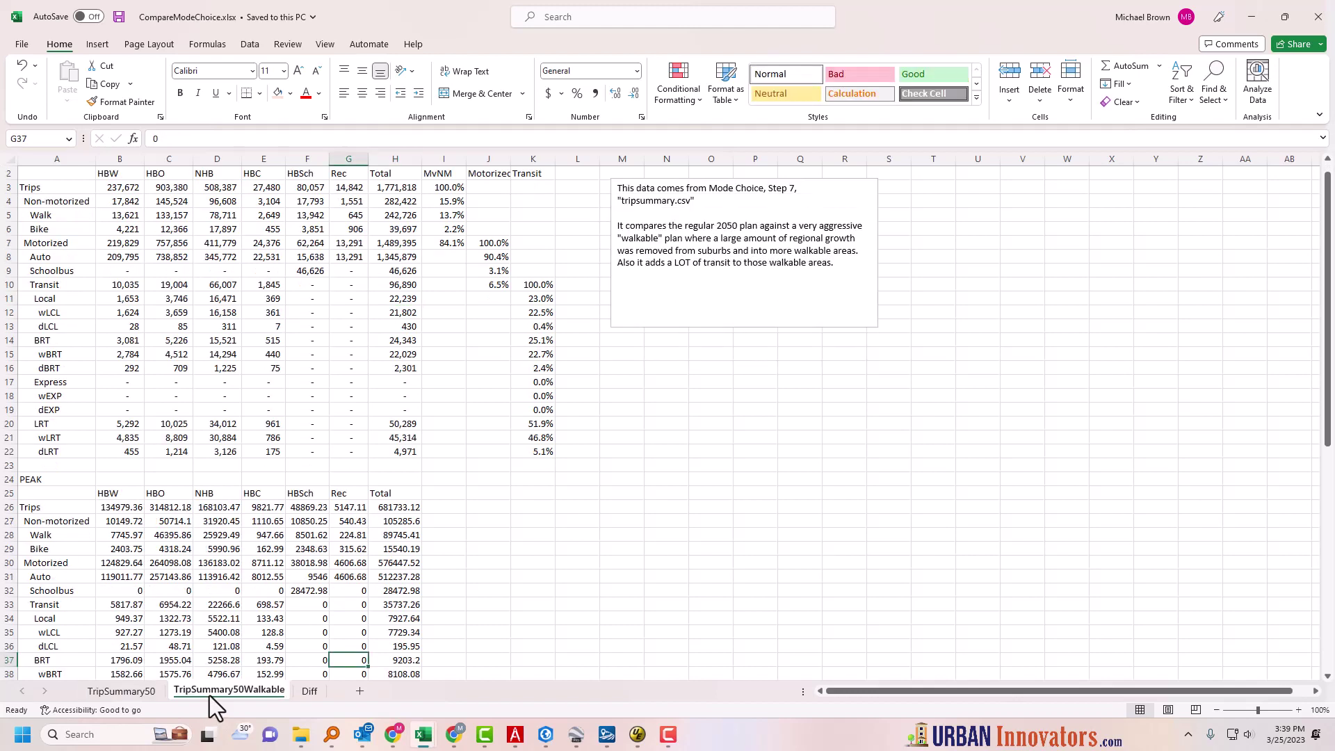
left_click(384, 326)
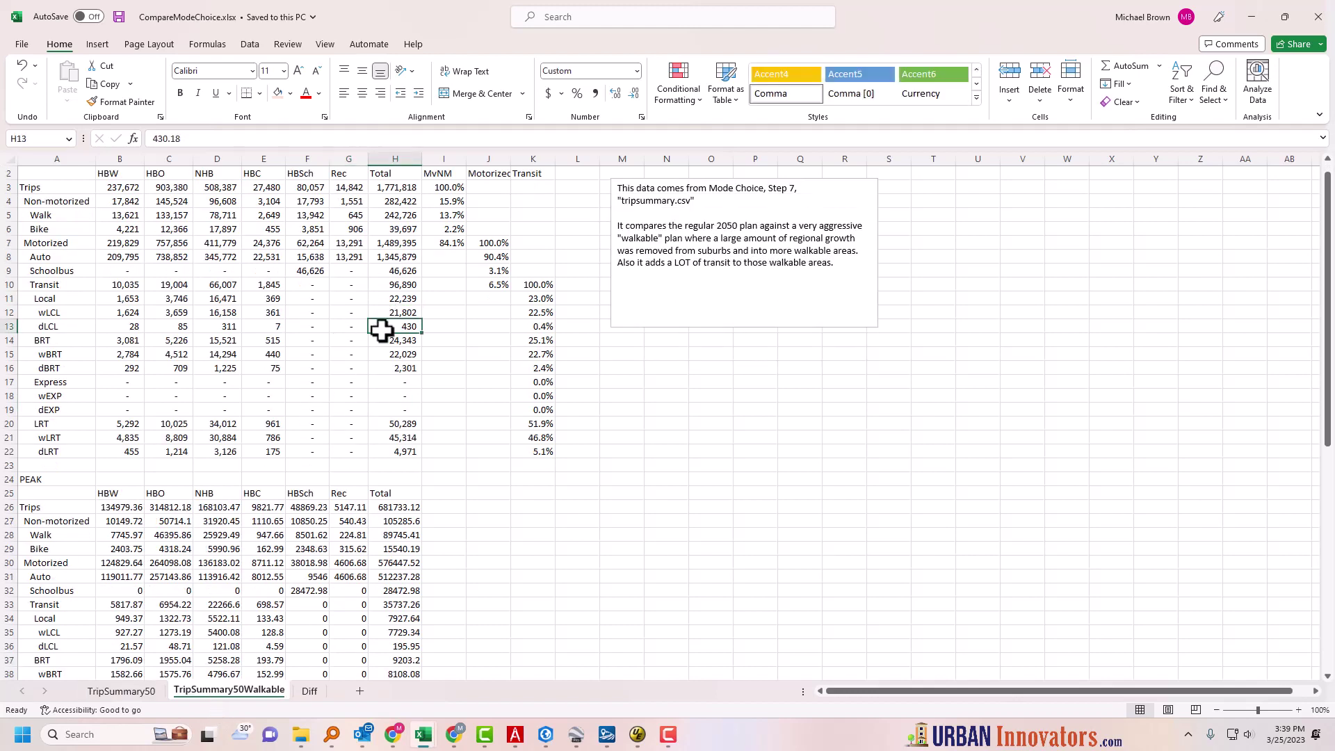
scroll(369, 376, "up", 1)
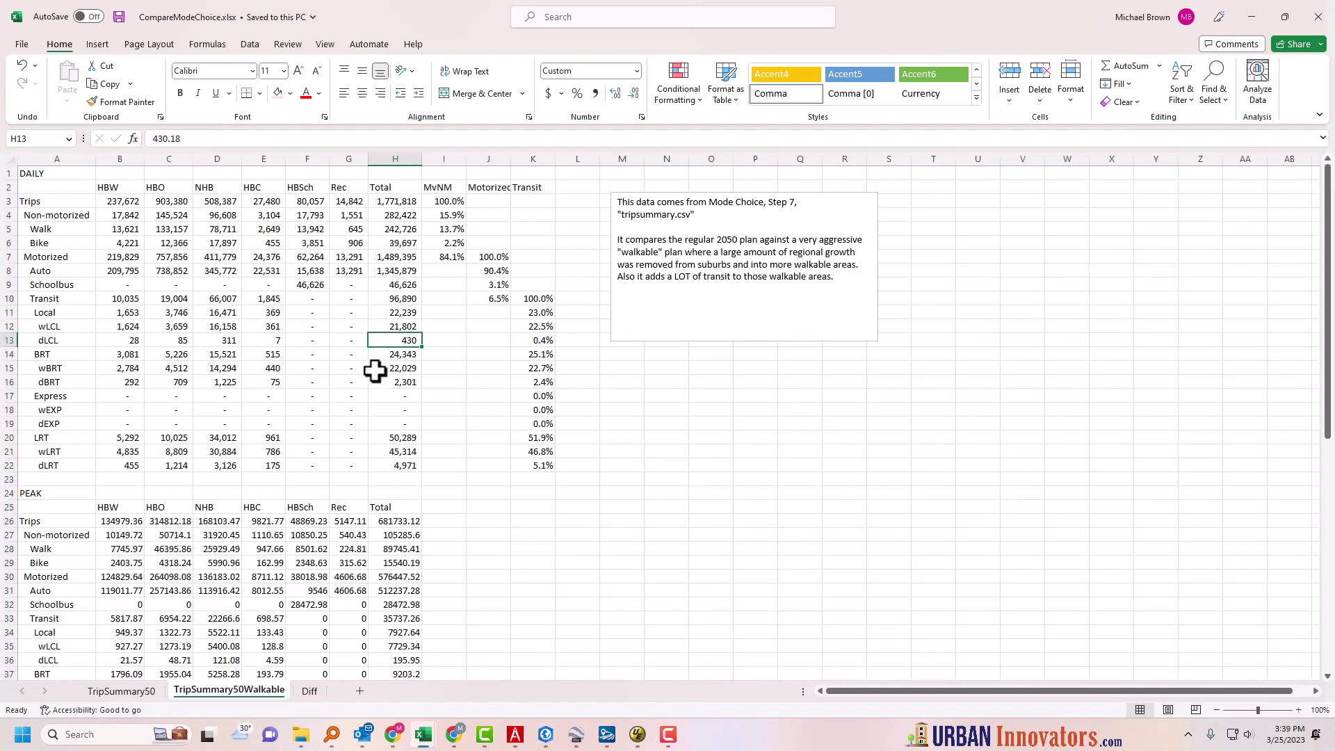
left_click(394, 299)
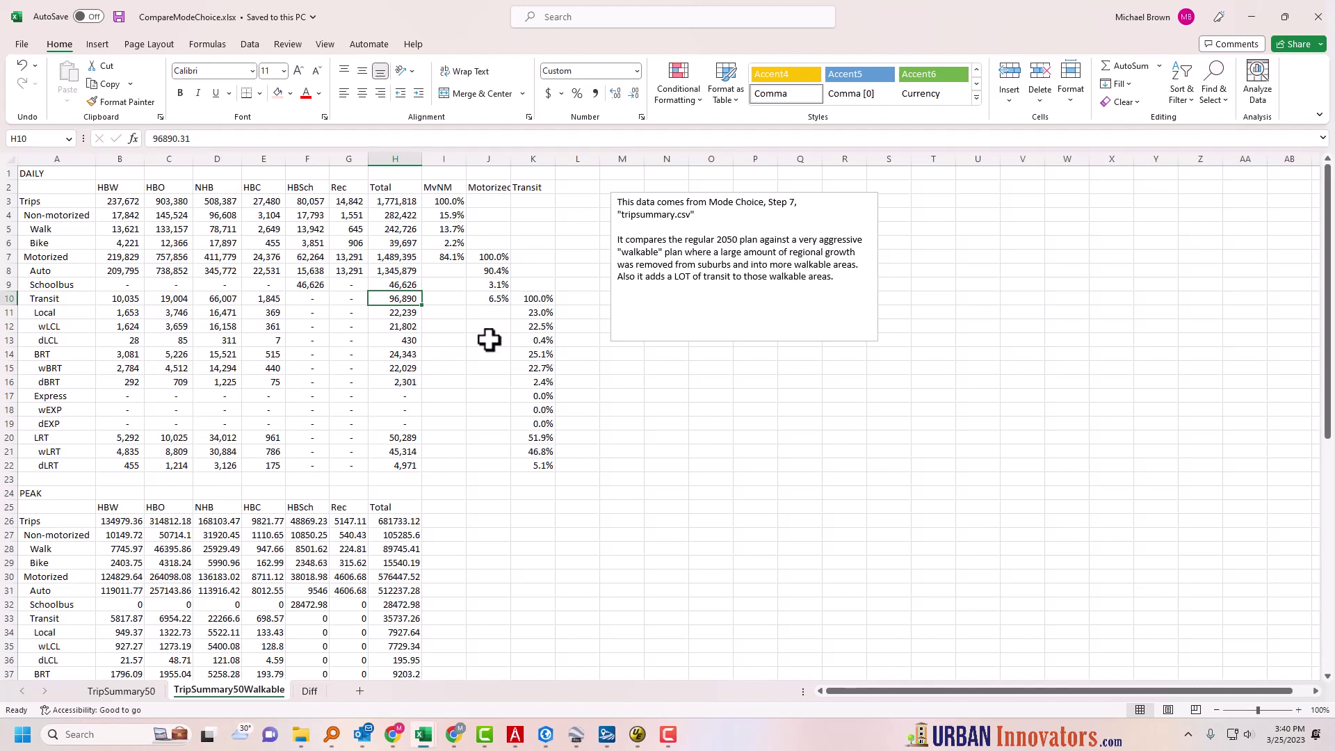
- Check the walkable scenario's total daily trips and its walk, bike and motorized shares in the MvNM column
left_click(398, 203)
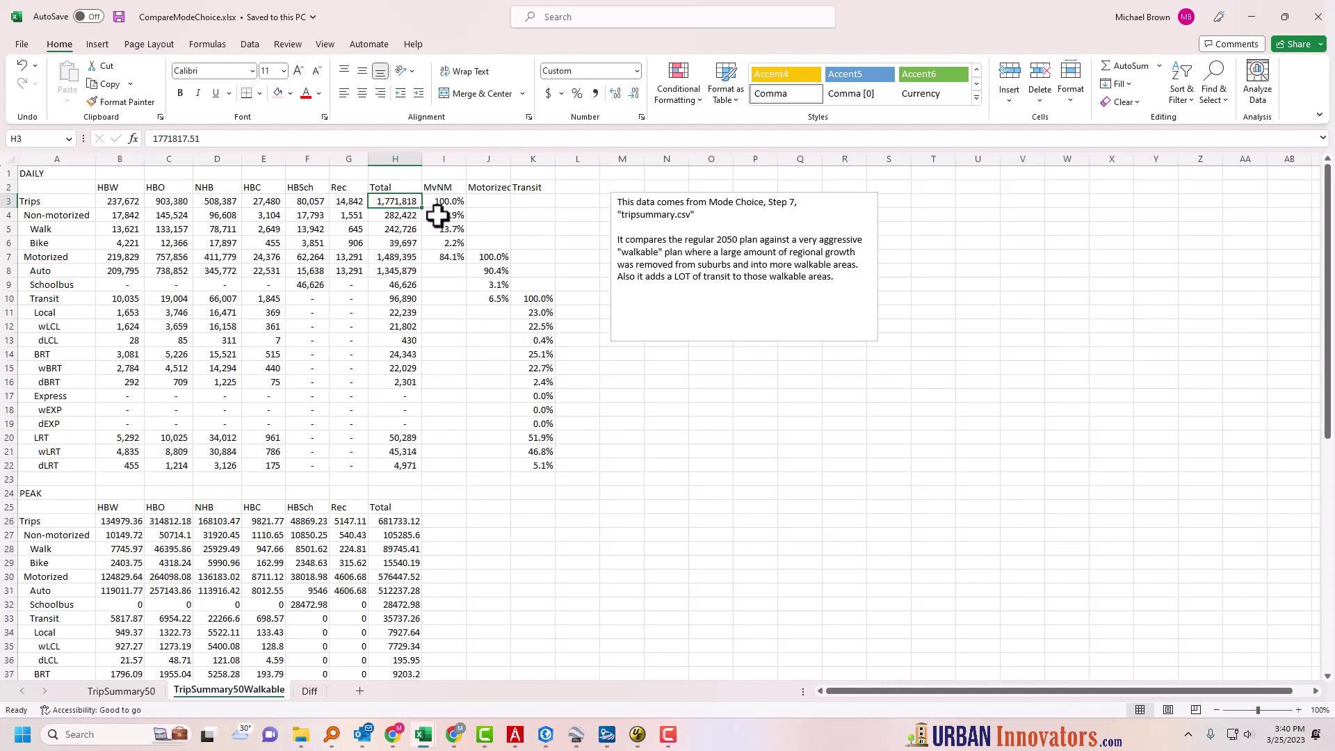
left_click(410, 217)
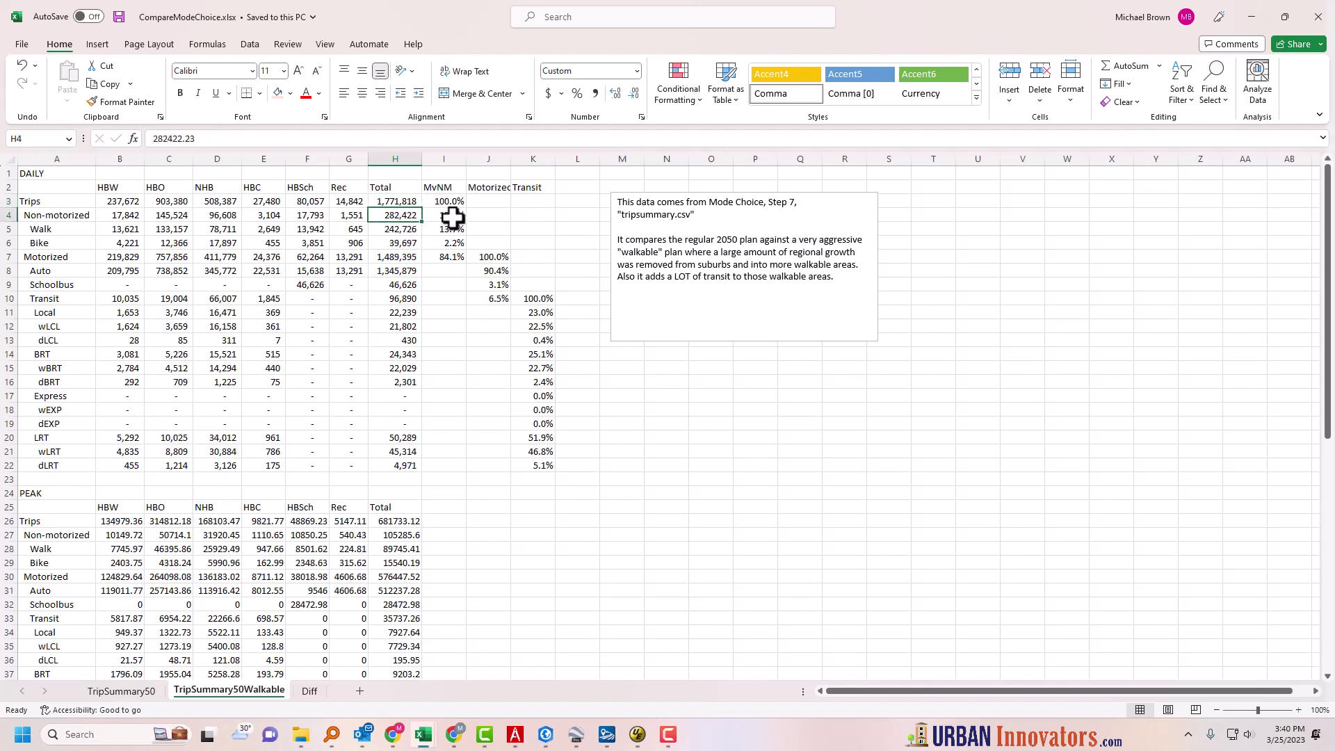
left_click(452, 229)
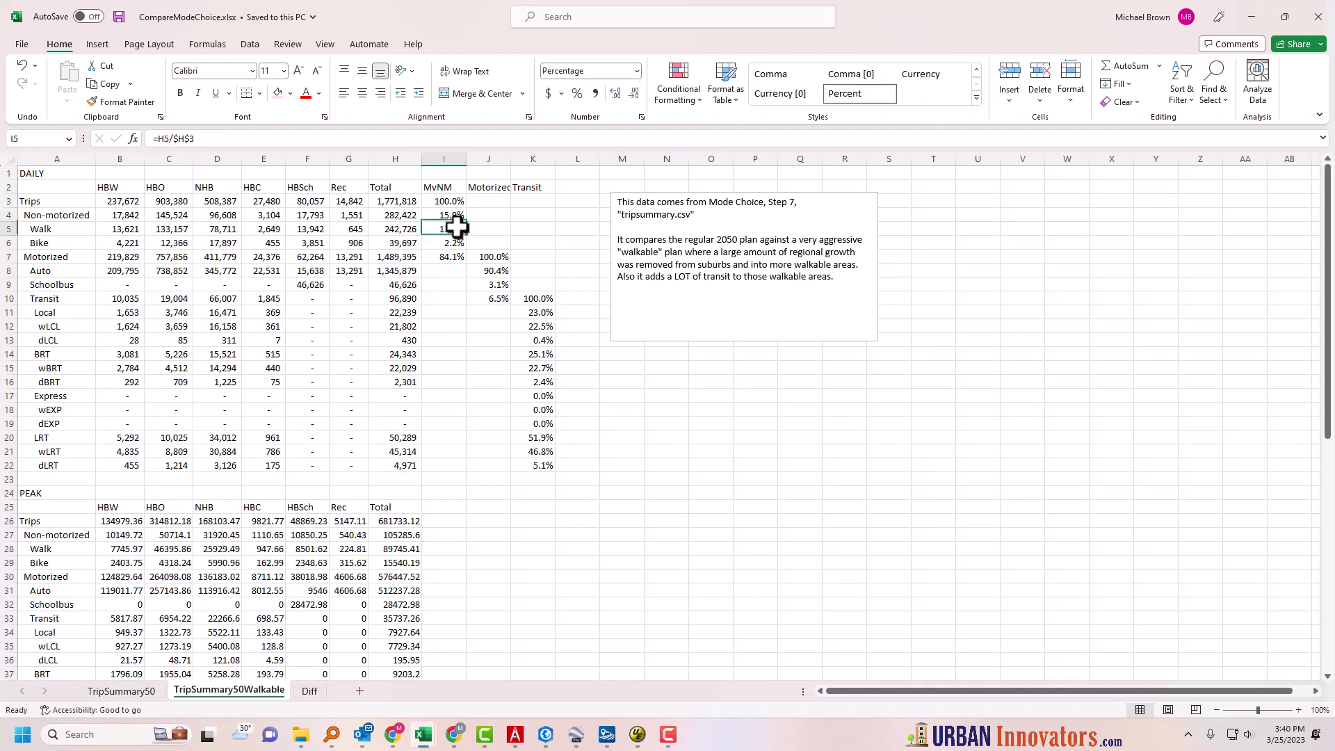
left_click(452, 243)
left_click(447, 260)
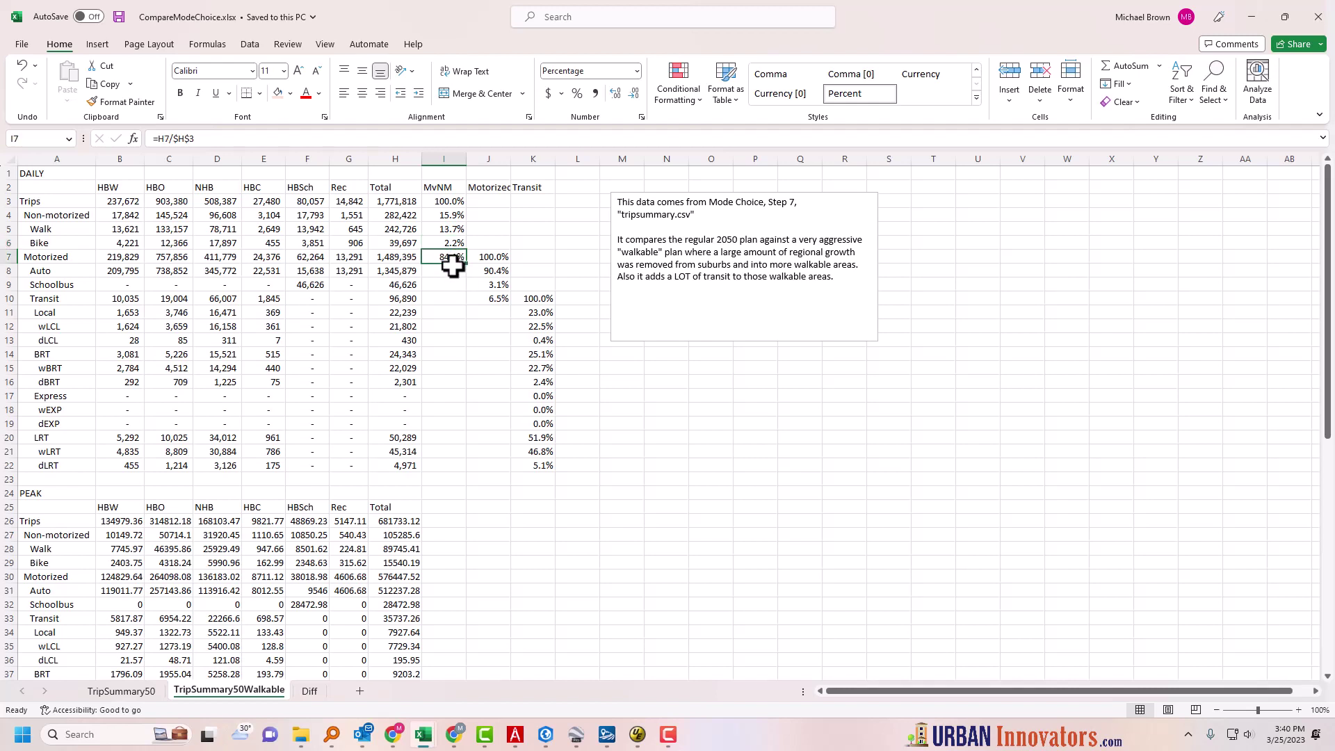
- Examine how the walkable scenario's daily motorized trips split between auto, school bus and transit
left_click(491, 262)
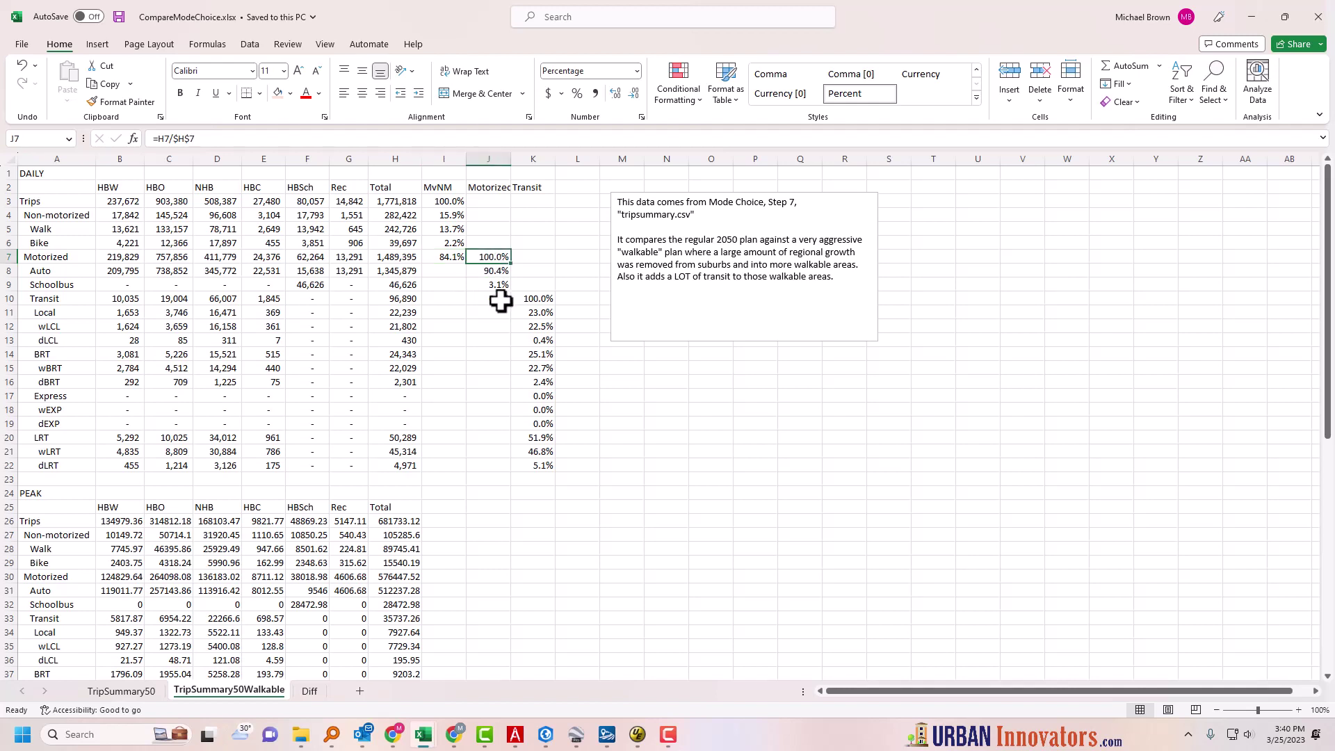
left_click(497, 269)
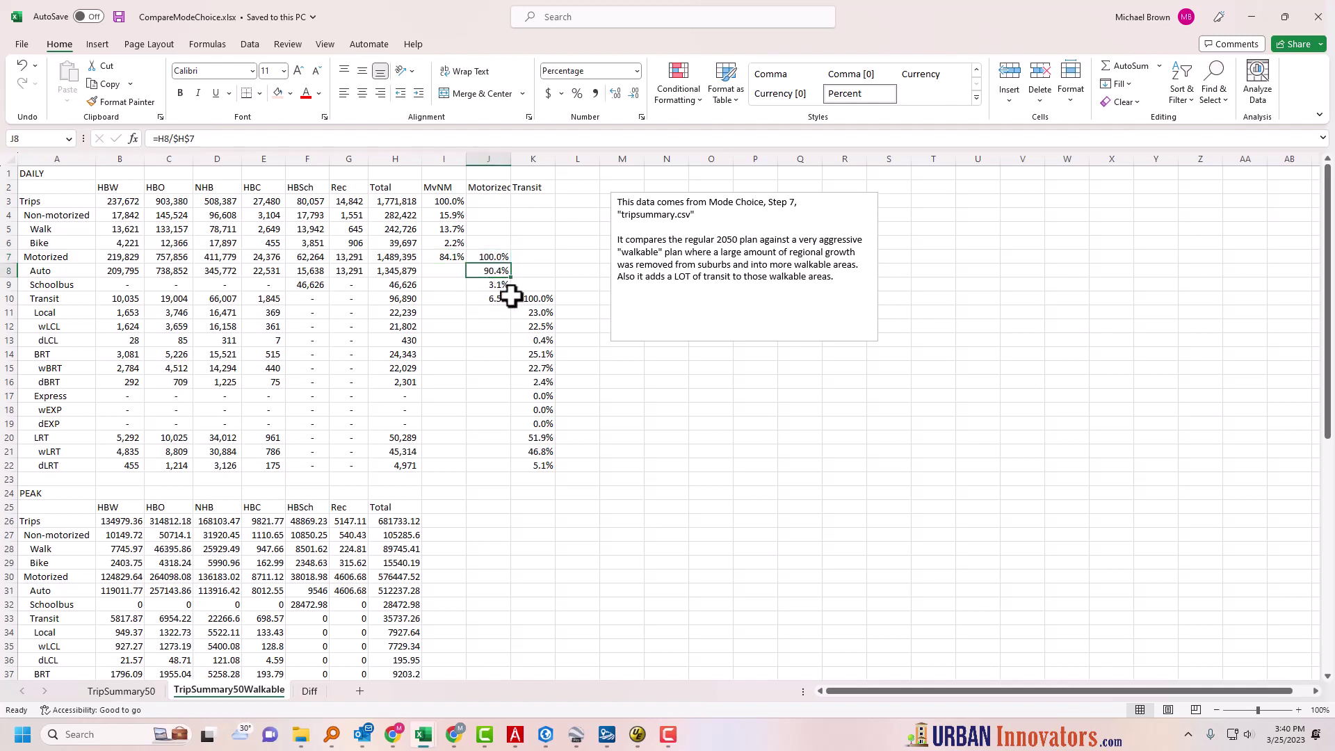
left_click(495, 284)
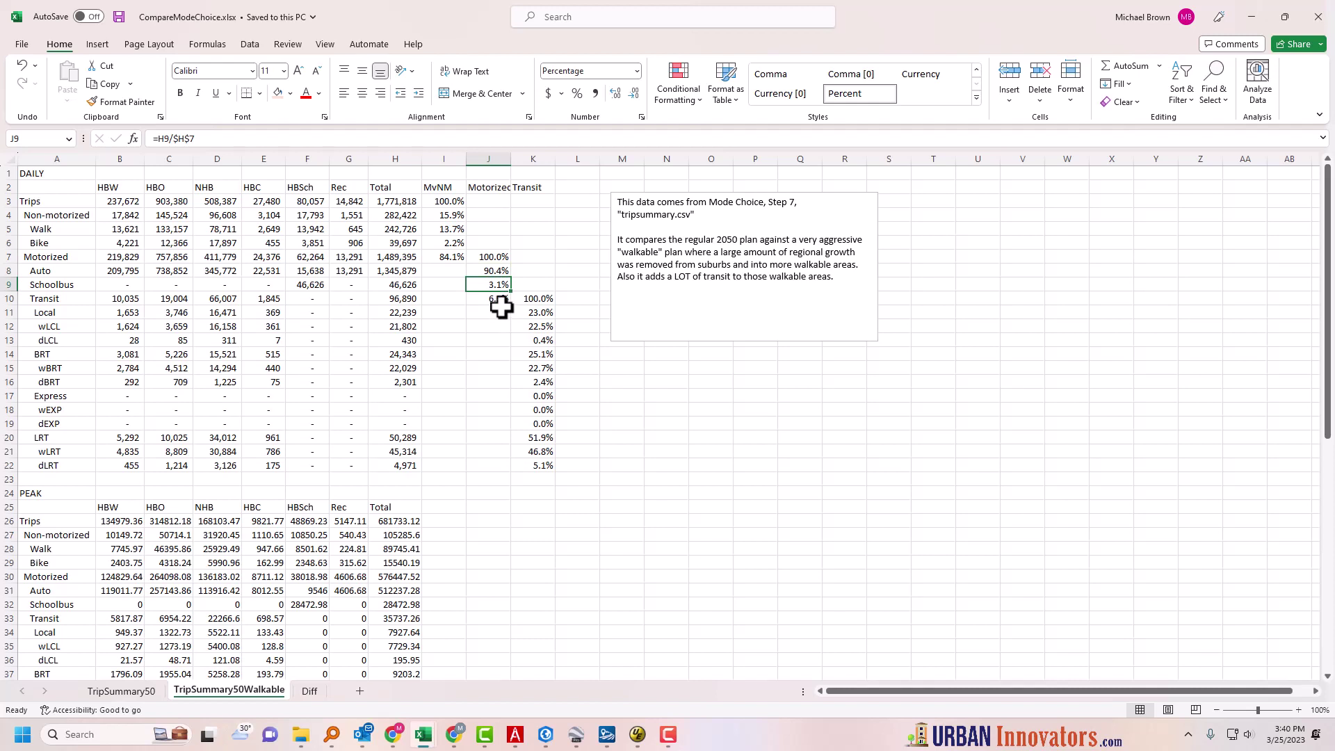
left_click(500, 299)
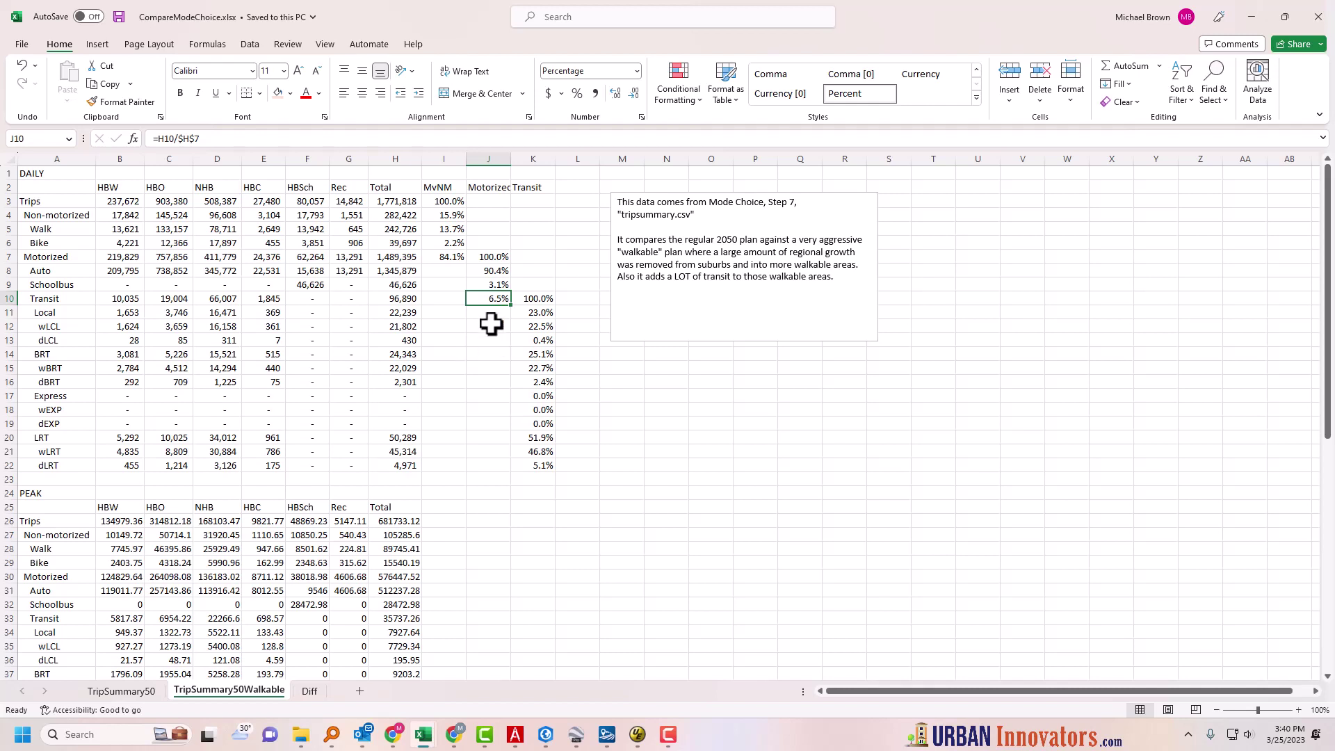
left_click(500, 324)
left_click(503, 301)
left_click(496, 314)
left_click(493, 301)
left_click(495, 317)
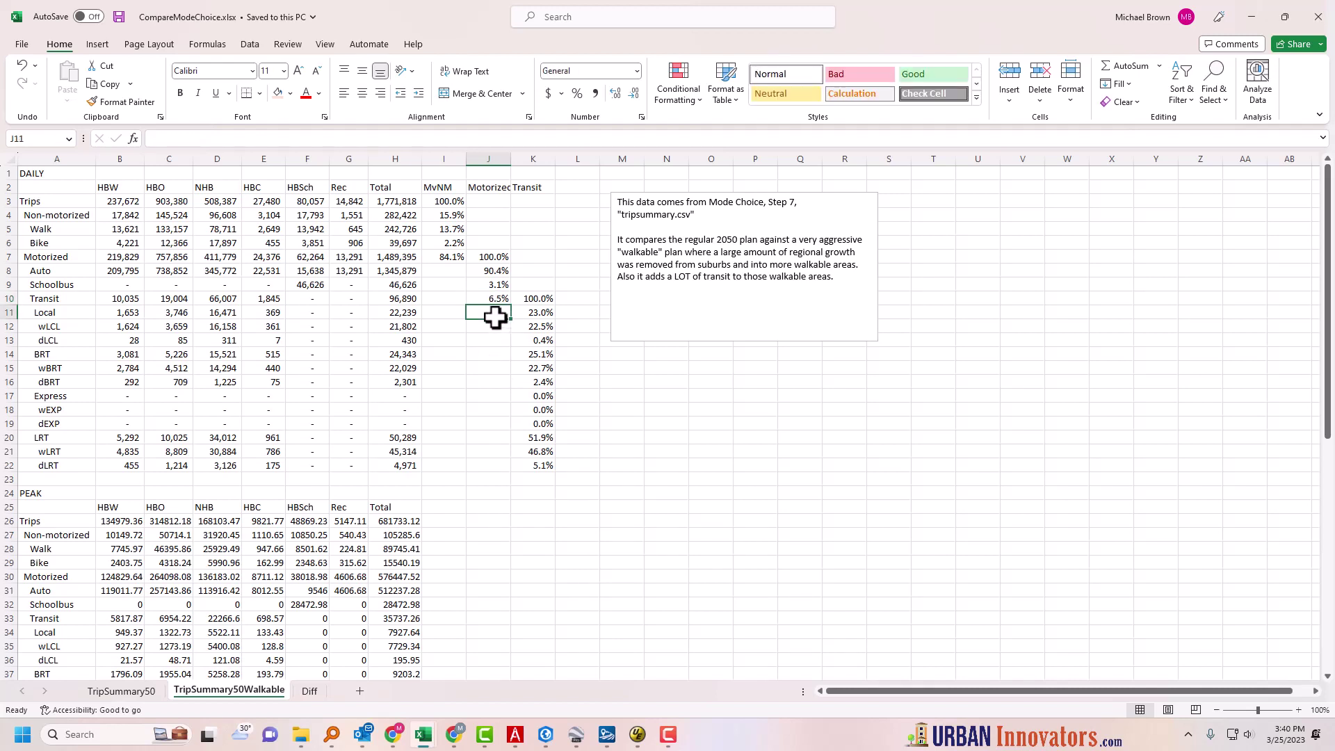
left_click(492, 342)
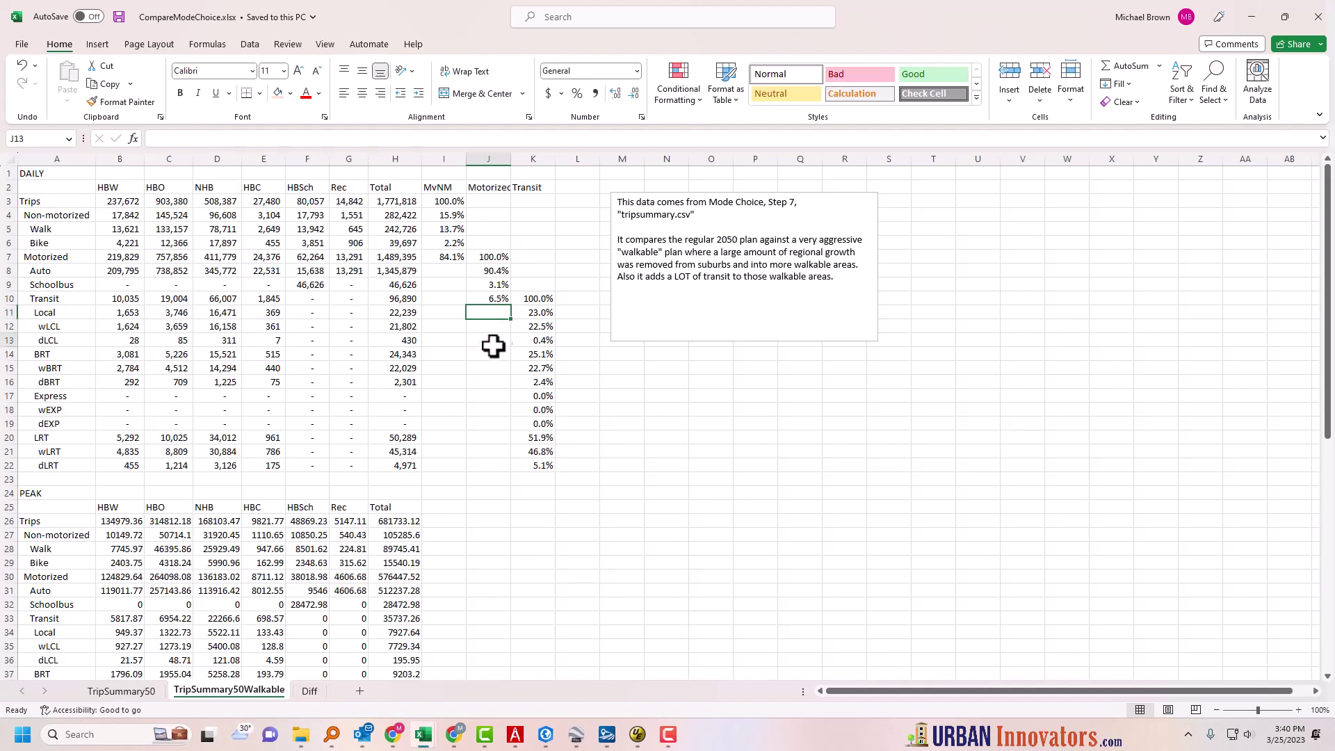
left_click(501, 299)
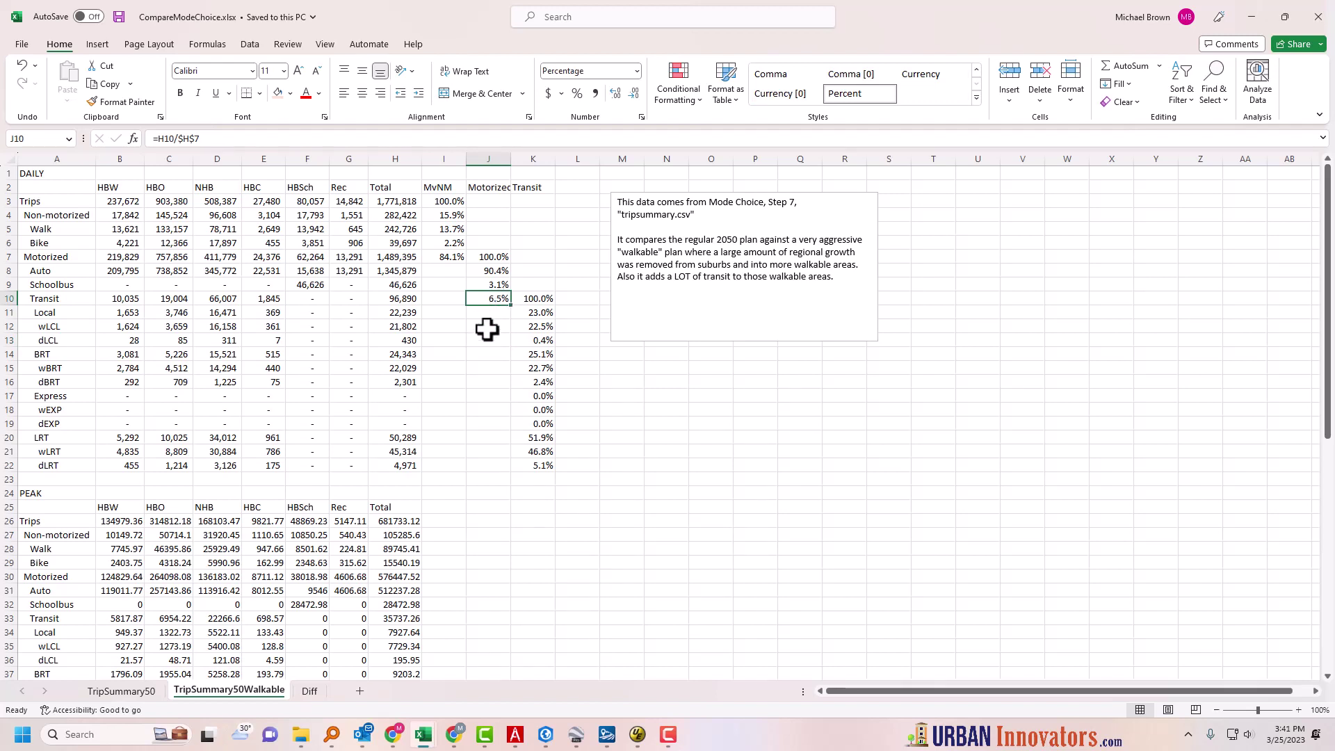
left_click(490, 340)
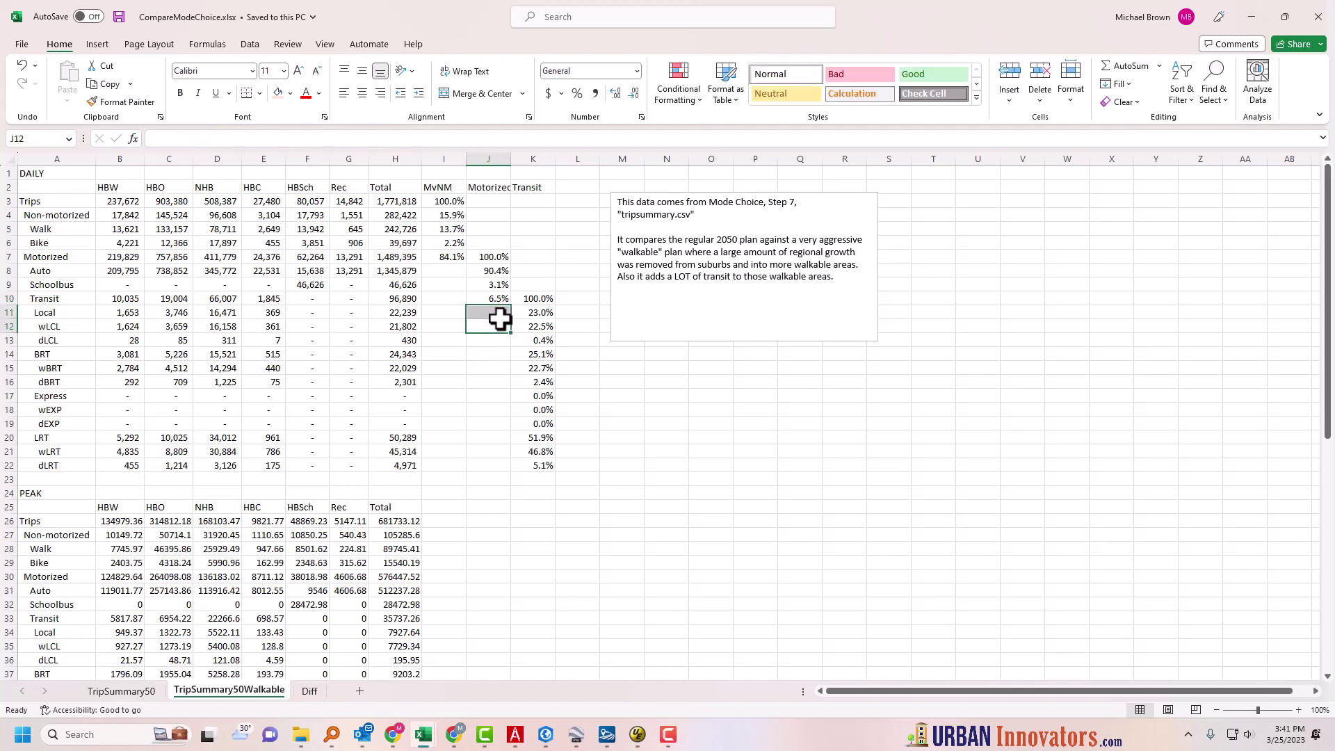
left_click(494, 312)
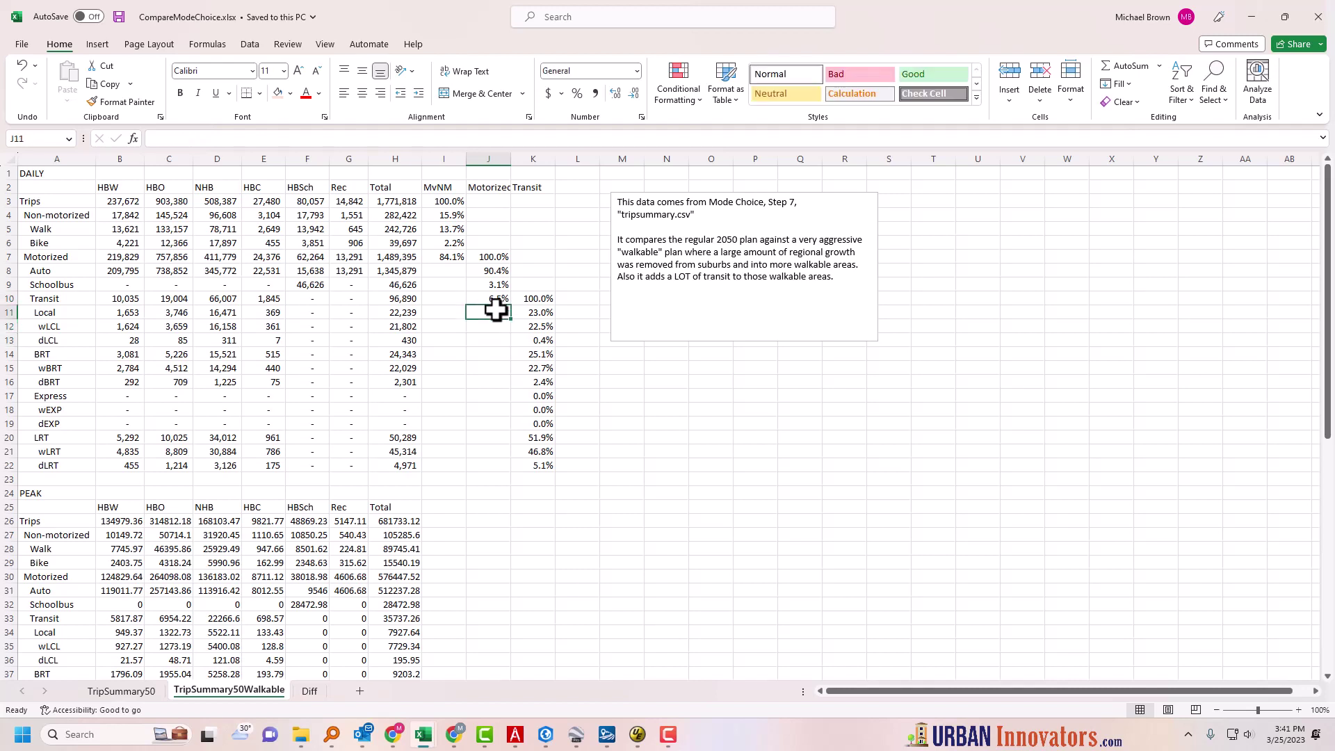
- Examine the walkable scenario's daily transit shares for local bus and LRT, including walk and drive access
left_click(539, 299)
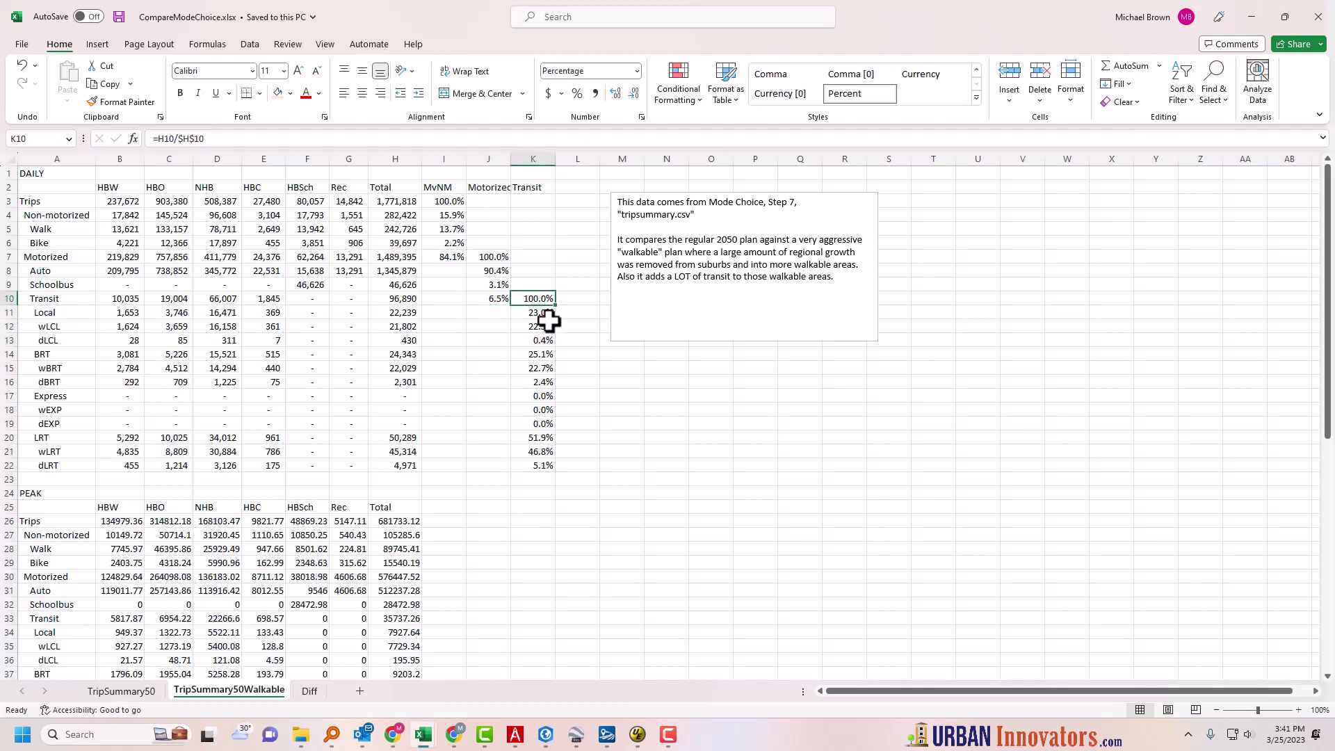
left_click(547, 315)
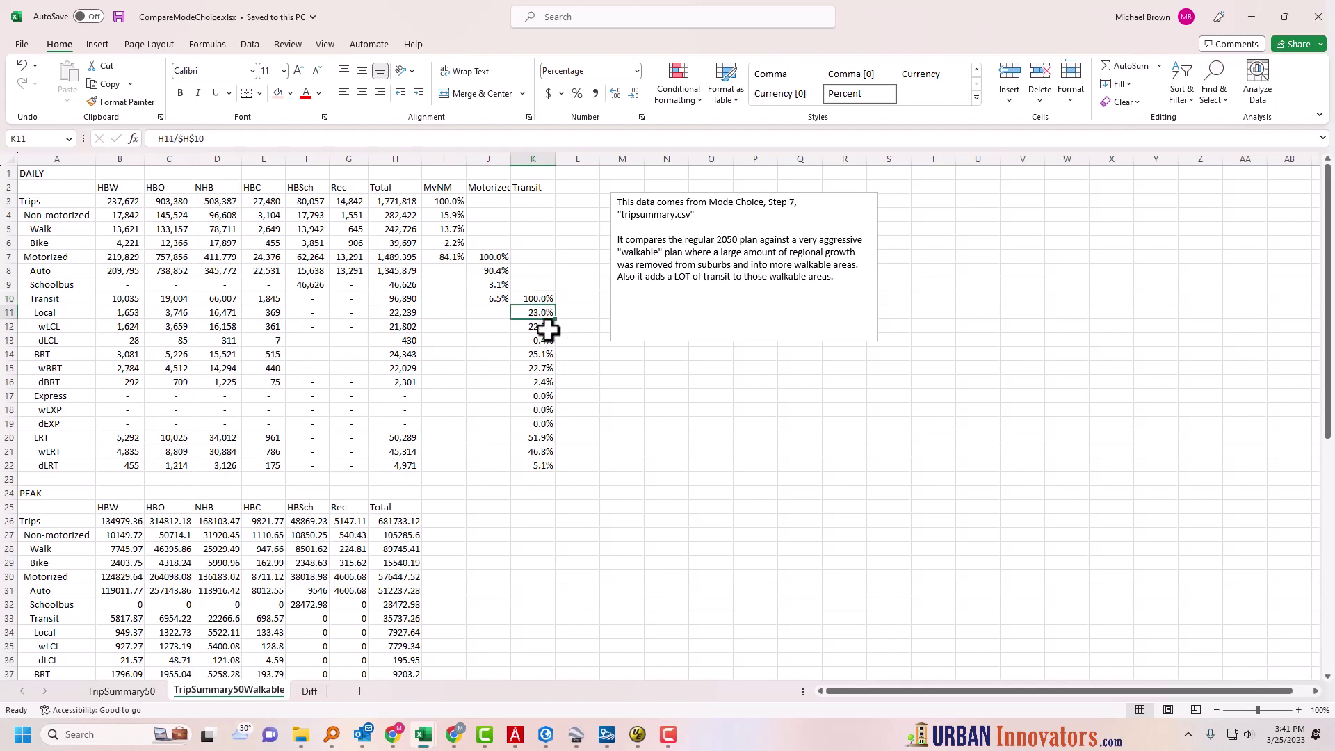
left_click(553, 328)
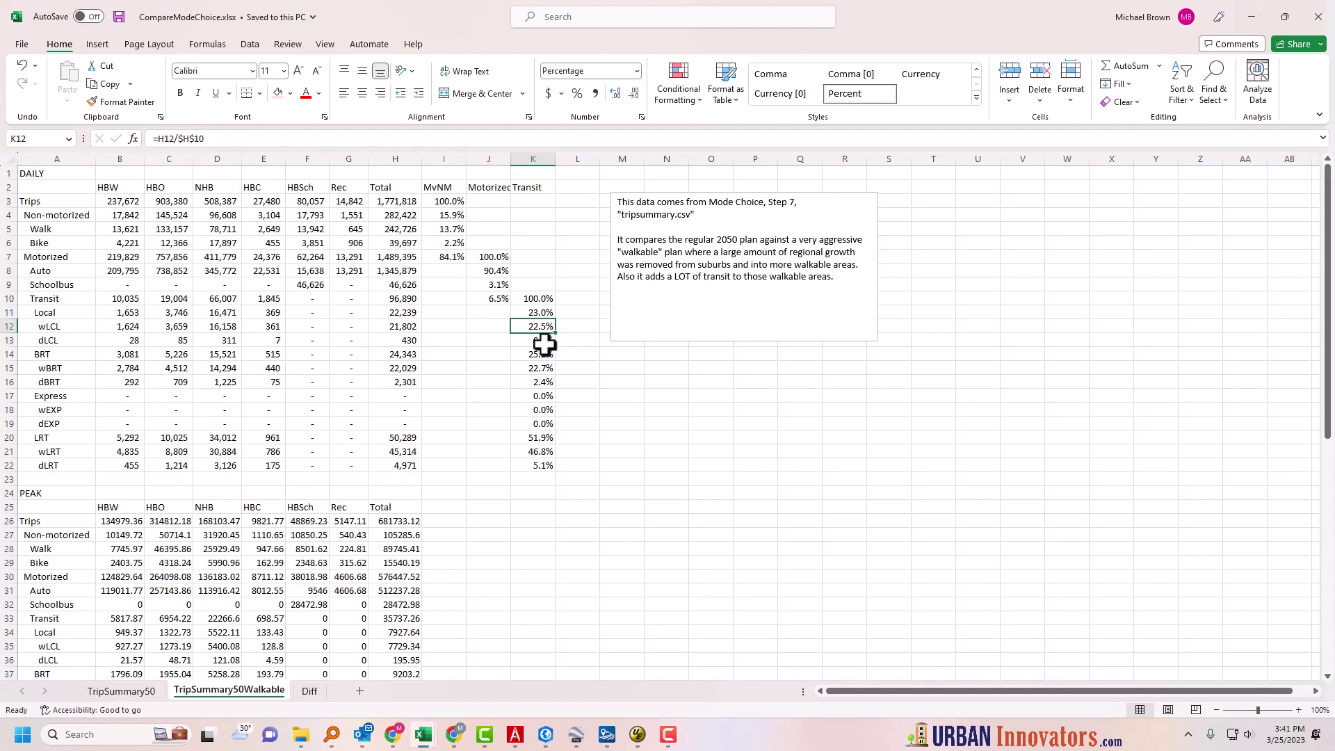
left_click(545, 341)
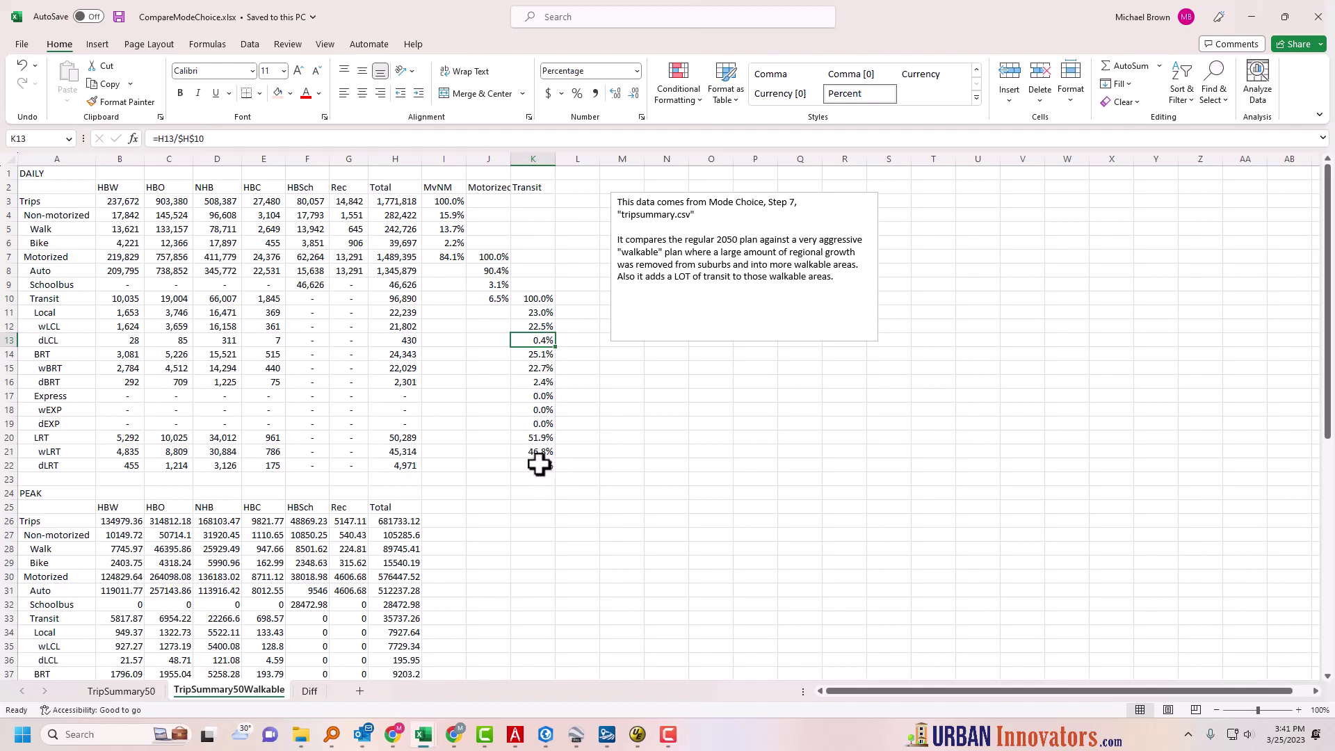
left_click(547, 443)
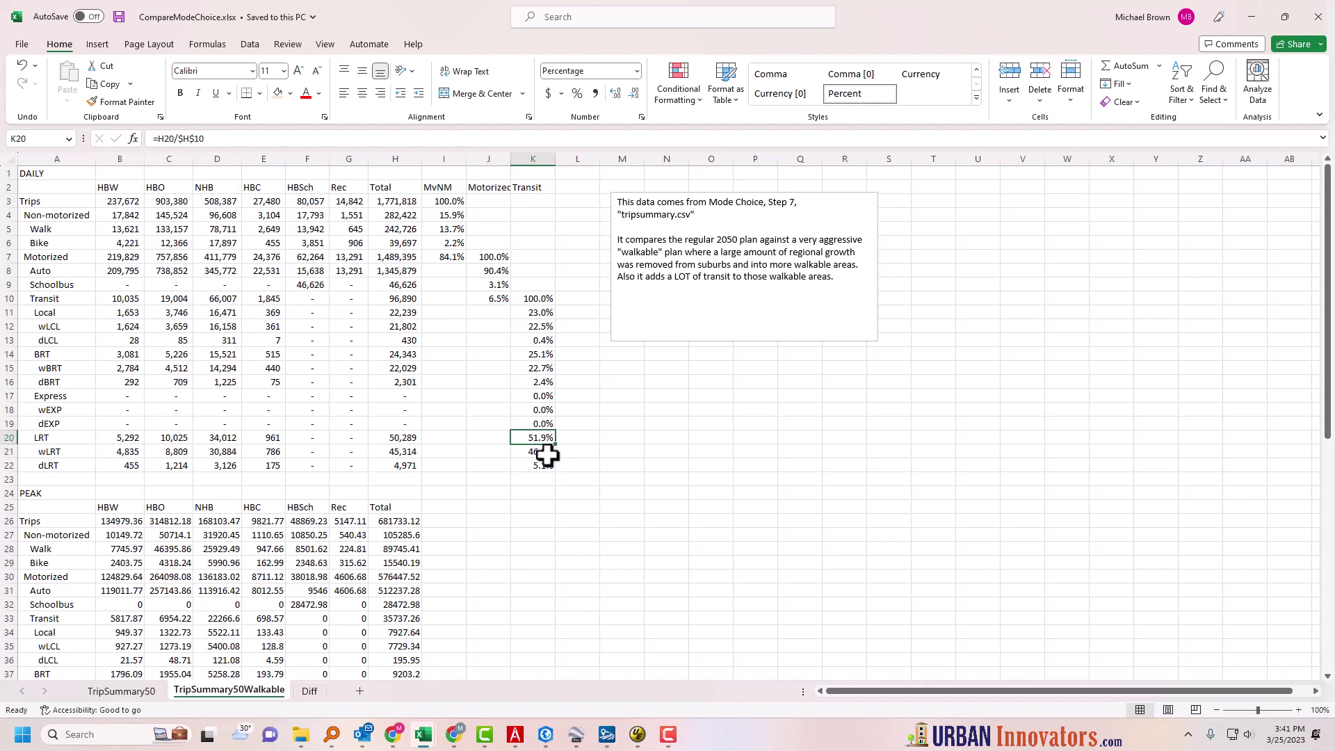
left_click(543, 454)
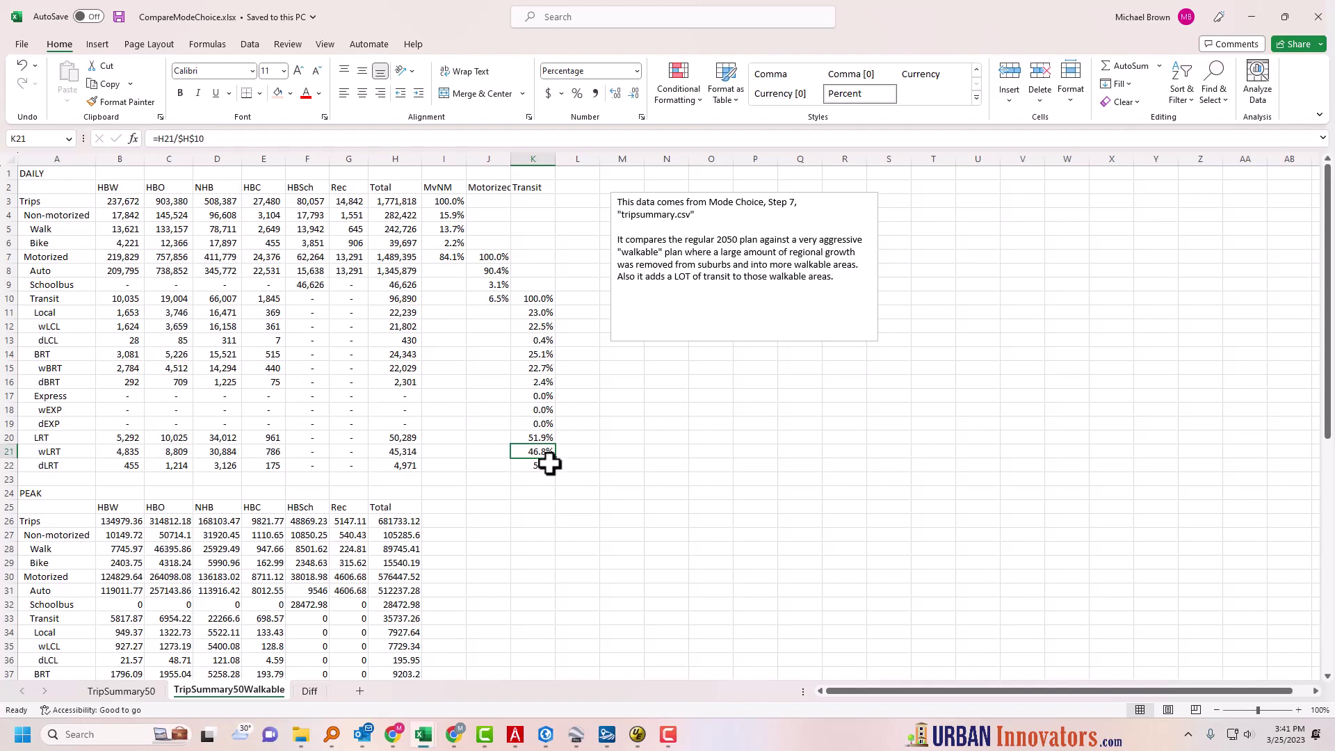
left_click(545, 467)
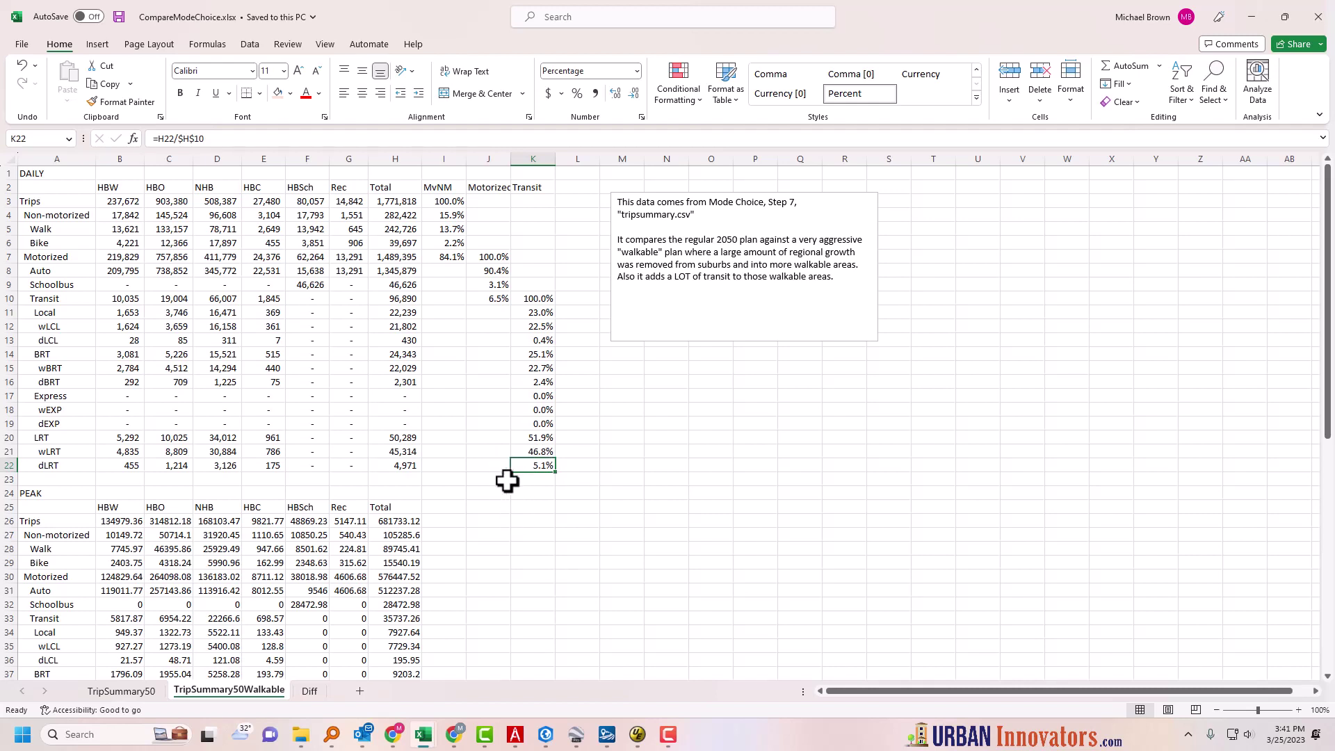
left_click(496, 398)
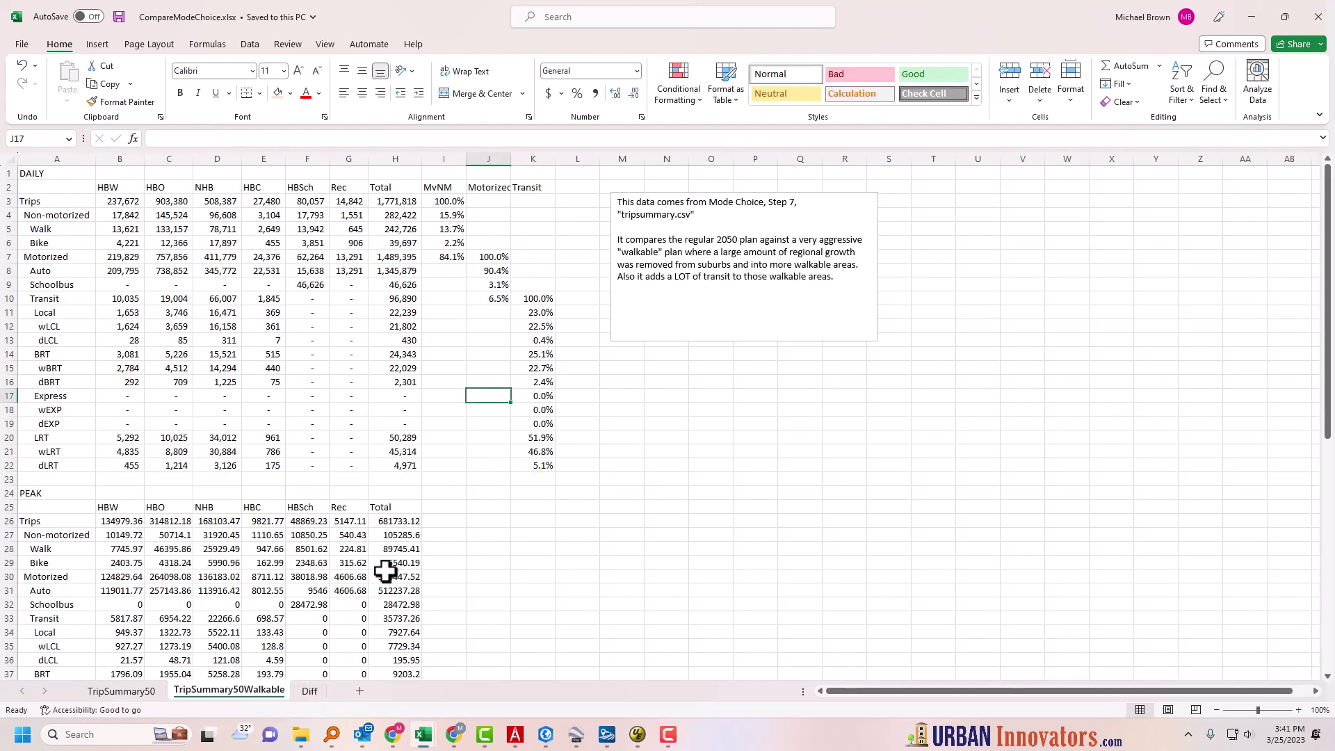
left_click(428, 507)
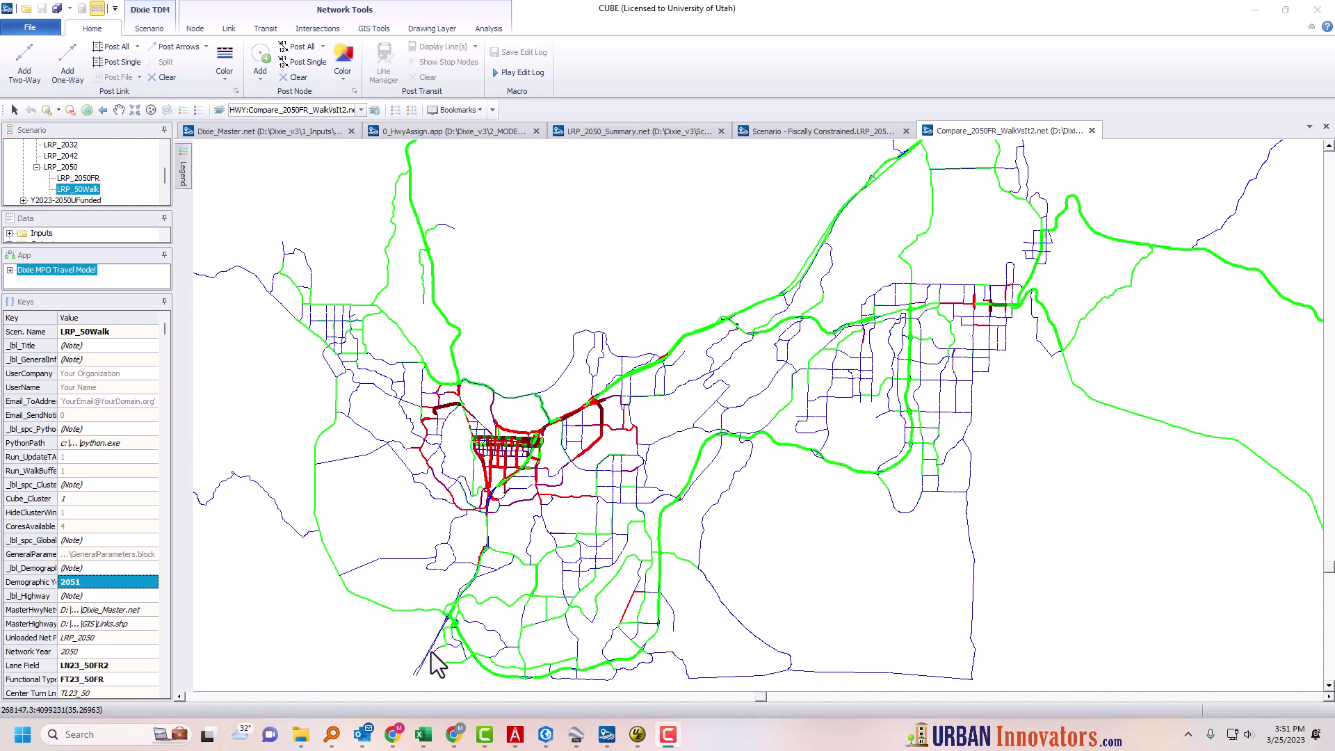
- In CUBE, examine the downtown grid and its surrounding roads up close in the Compare_2050FR_WalkVsIt2.net network
scroll(513, 520, "up", 2)
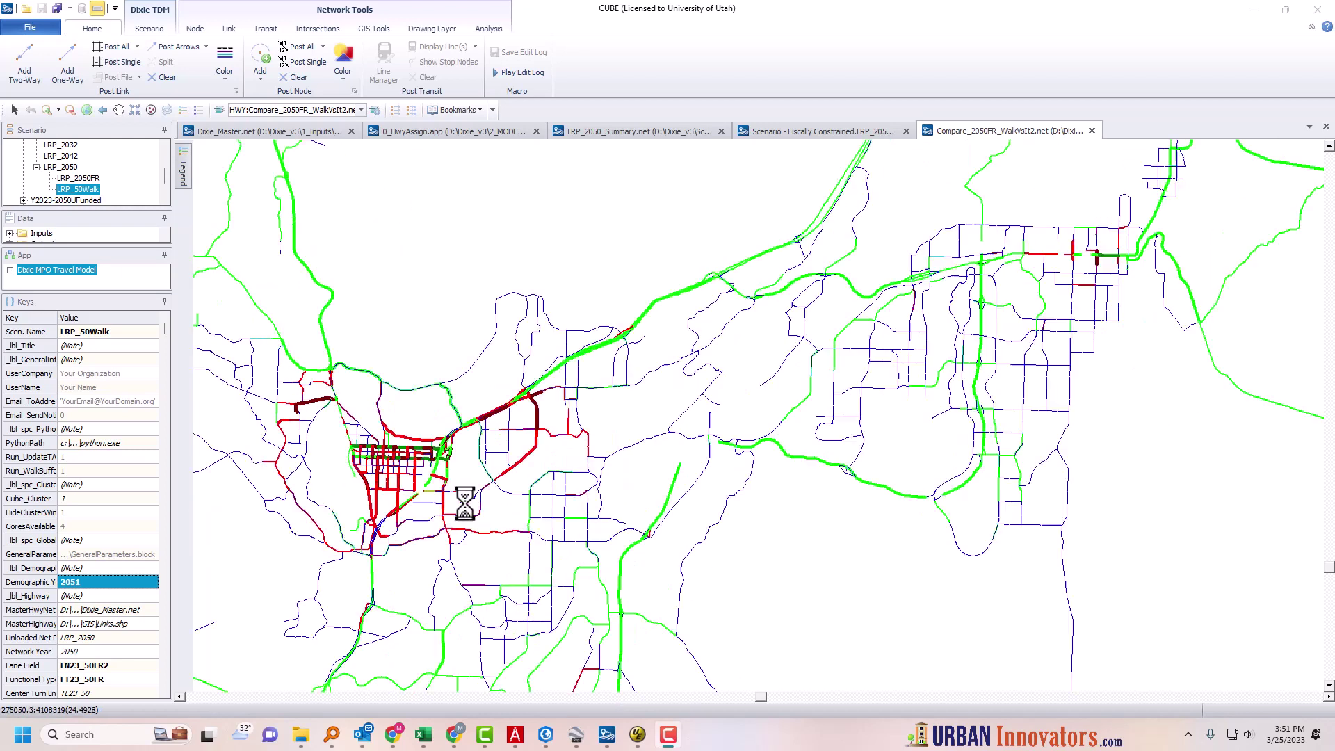
scroll(230, 494, "up", 1)
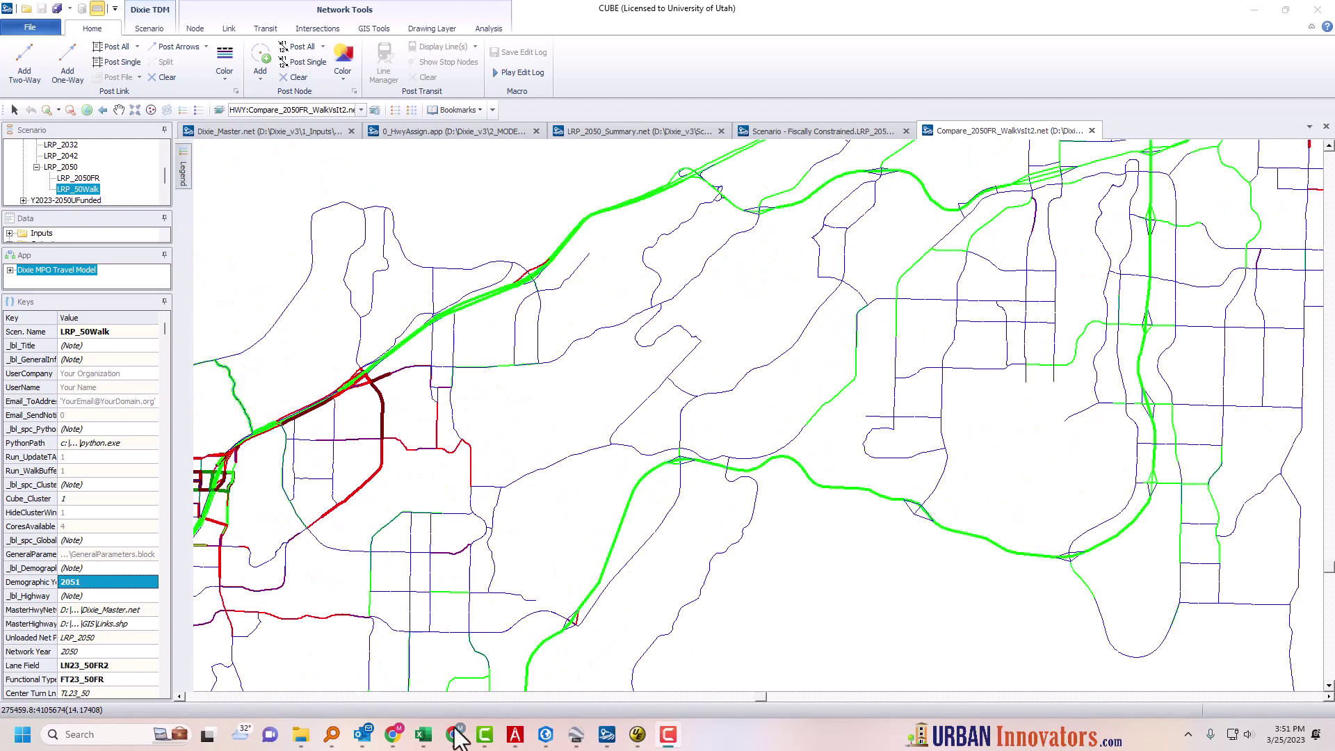
left_click(179, 697)
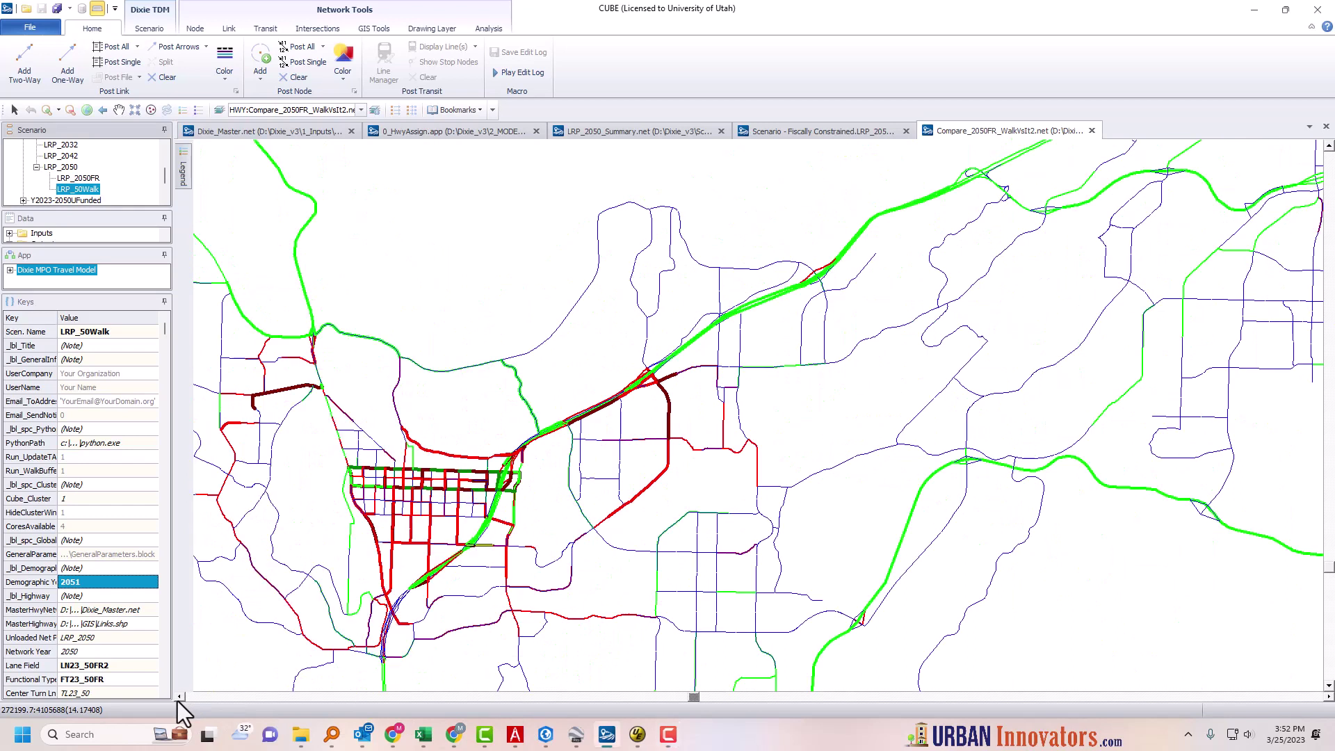
- Post the 6:DYV1_1k vs DYV2_1k daily volume comparison on all links around the downtown grid
left_click(179, 697)
scroll(615, 623, "up", 1)
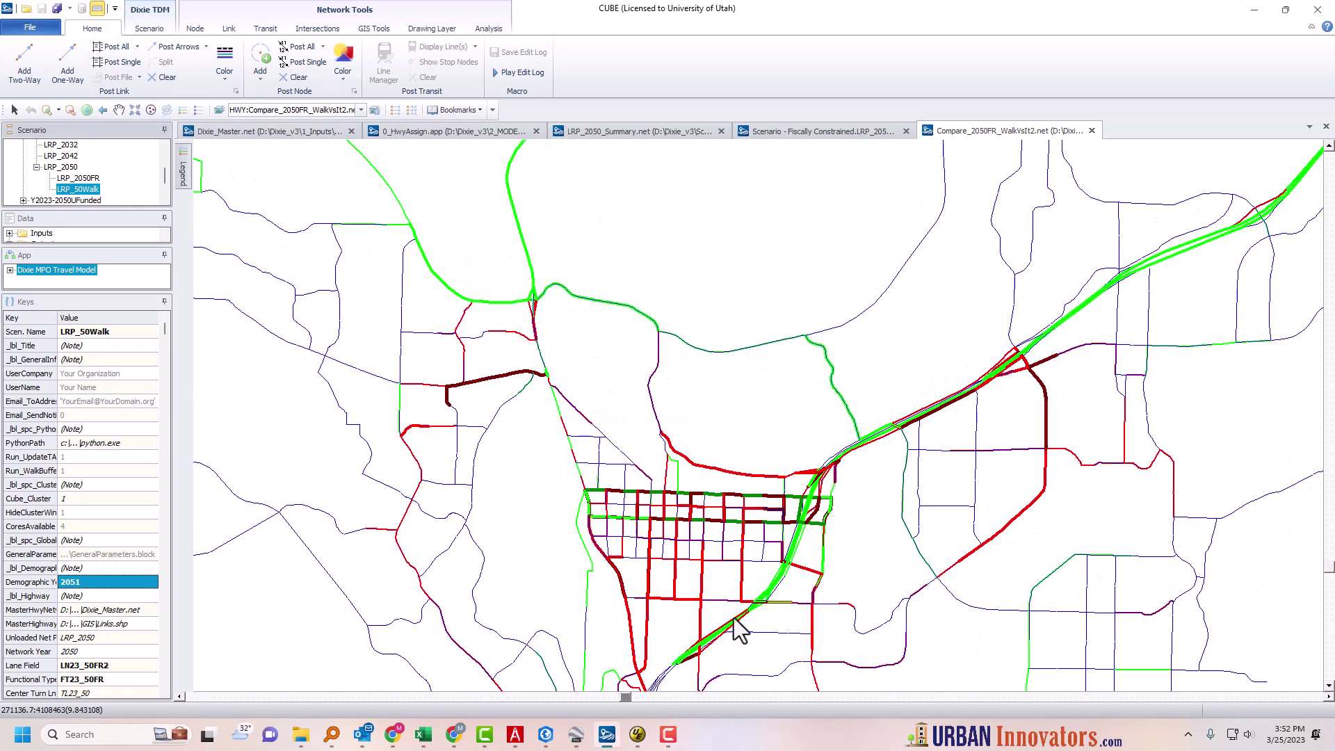
left_click(1328, 686)
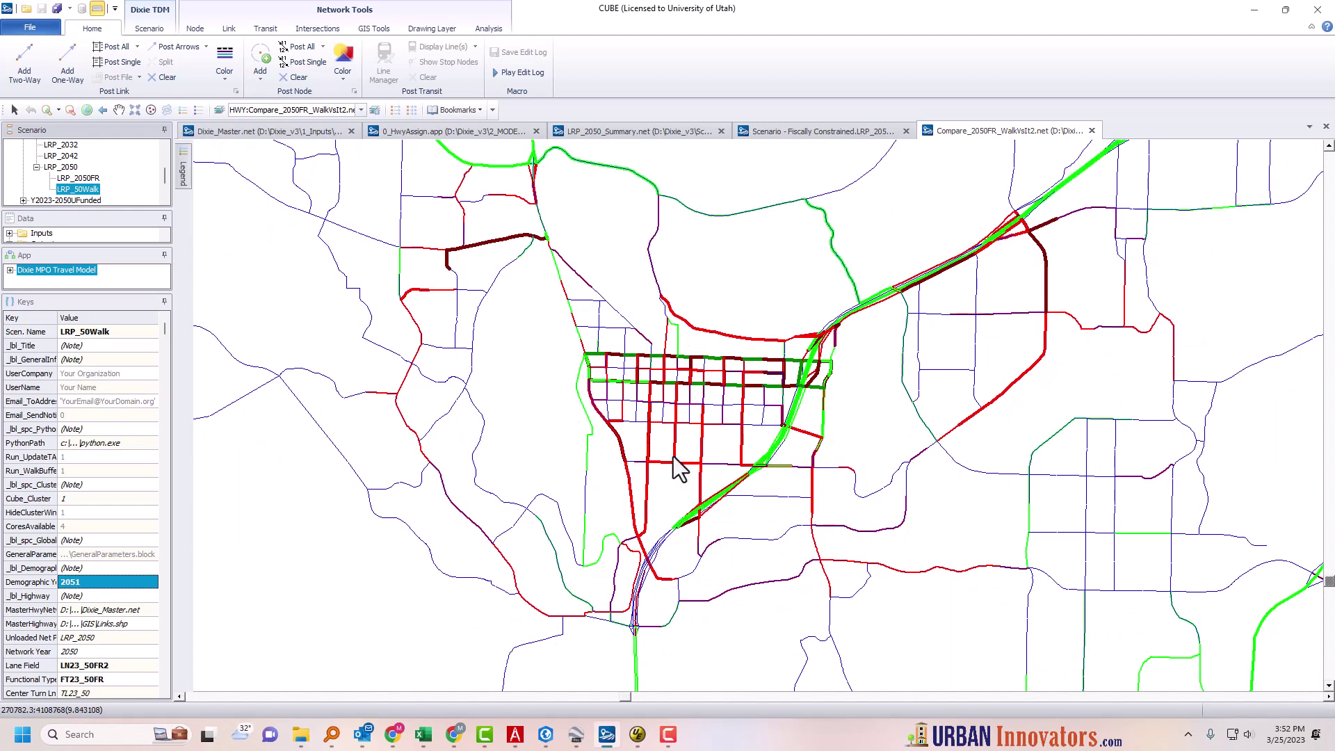
scroll(653, 450, "up", 1)
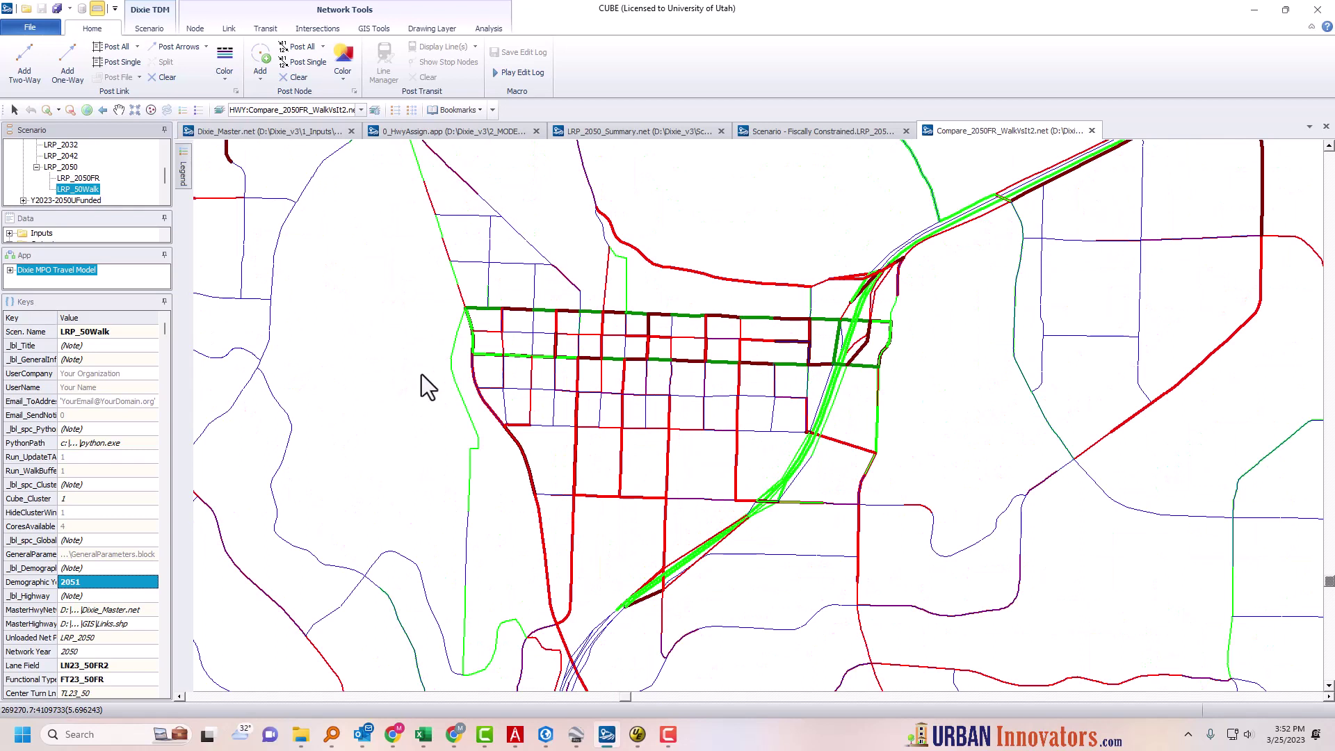
left_click(136, 47)
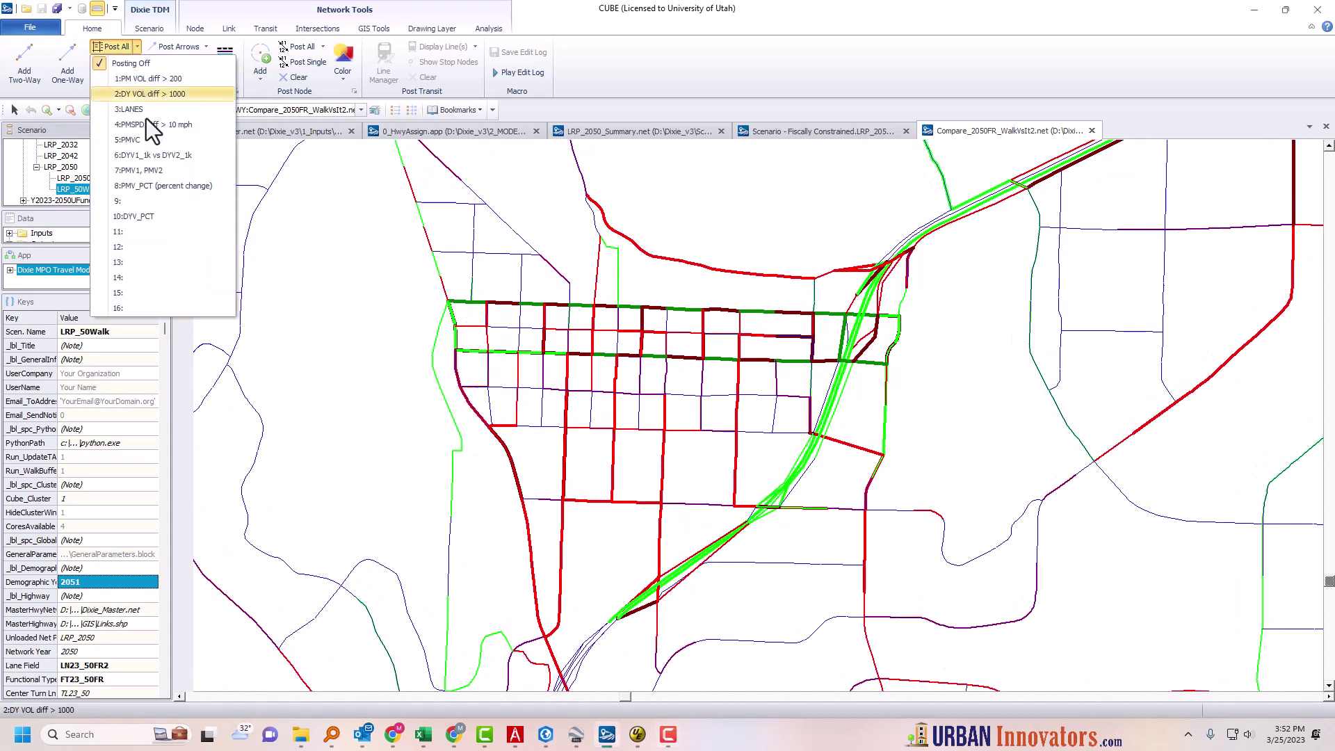
left_click(152, 160)
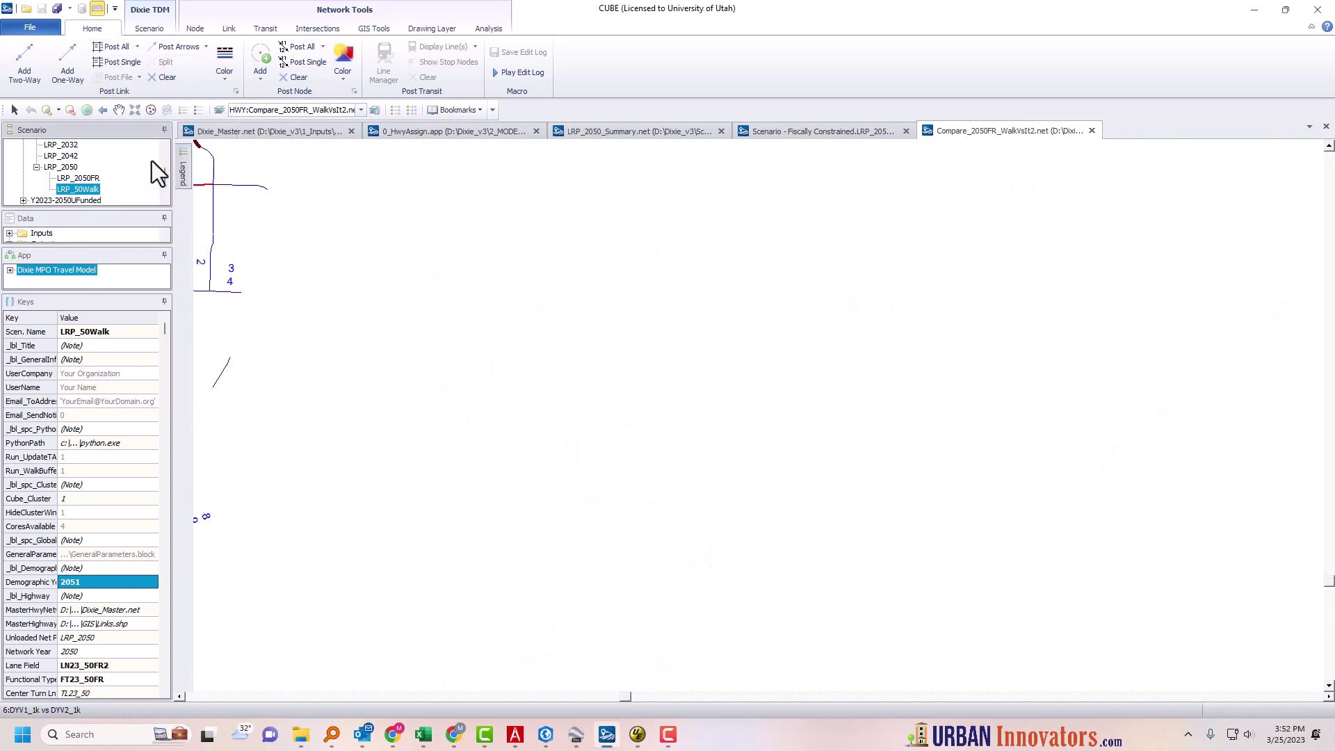
scroll(480, 425, "up", 2)
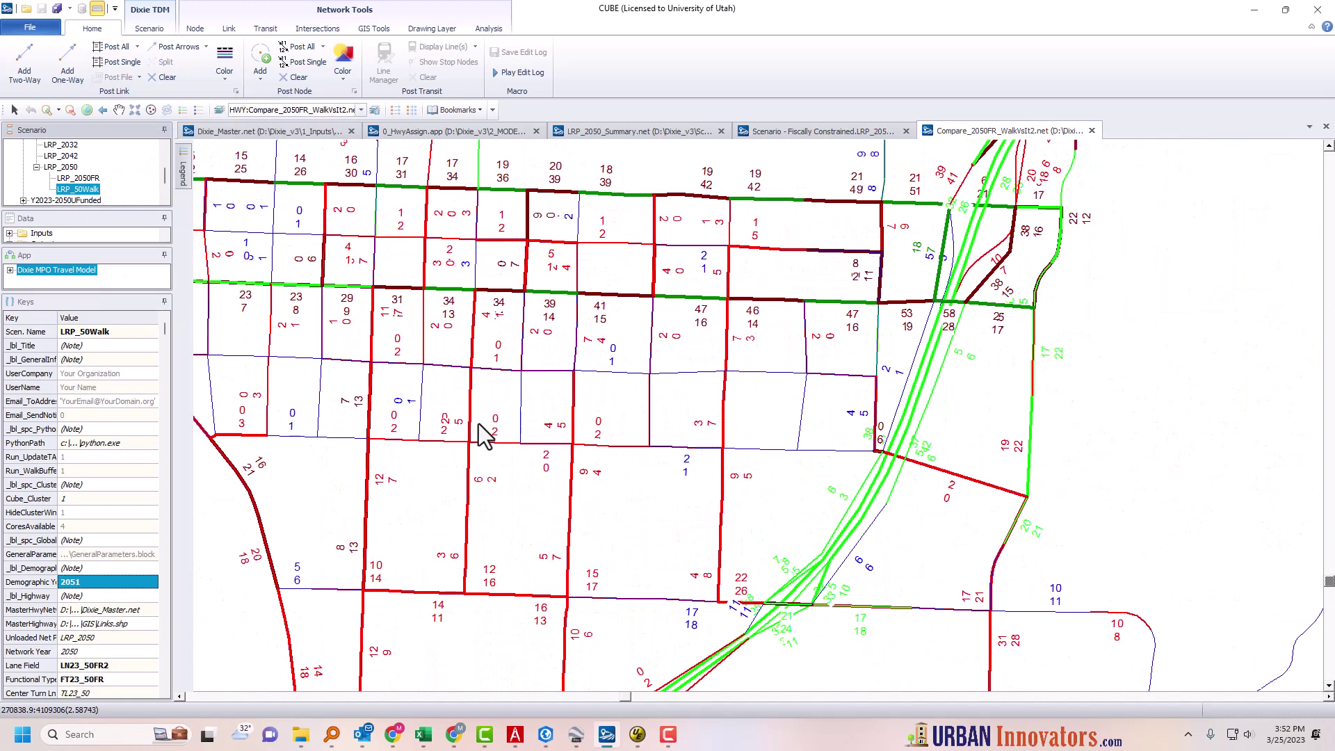
- Examine the paired daily volumes on the western downtown grid and along the southern of its two main east-west arterials
left_click(119, 110)
left_click_drag(290, 222, 612, 418)
scroll(612, 417, "up", 1)
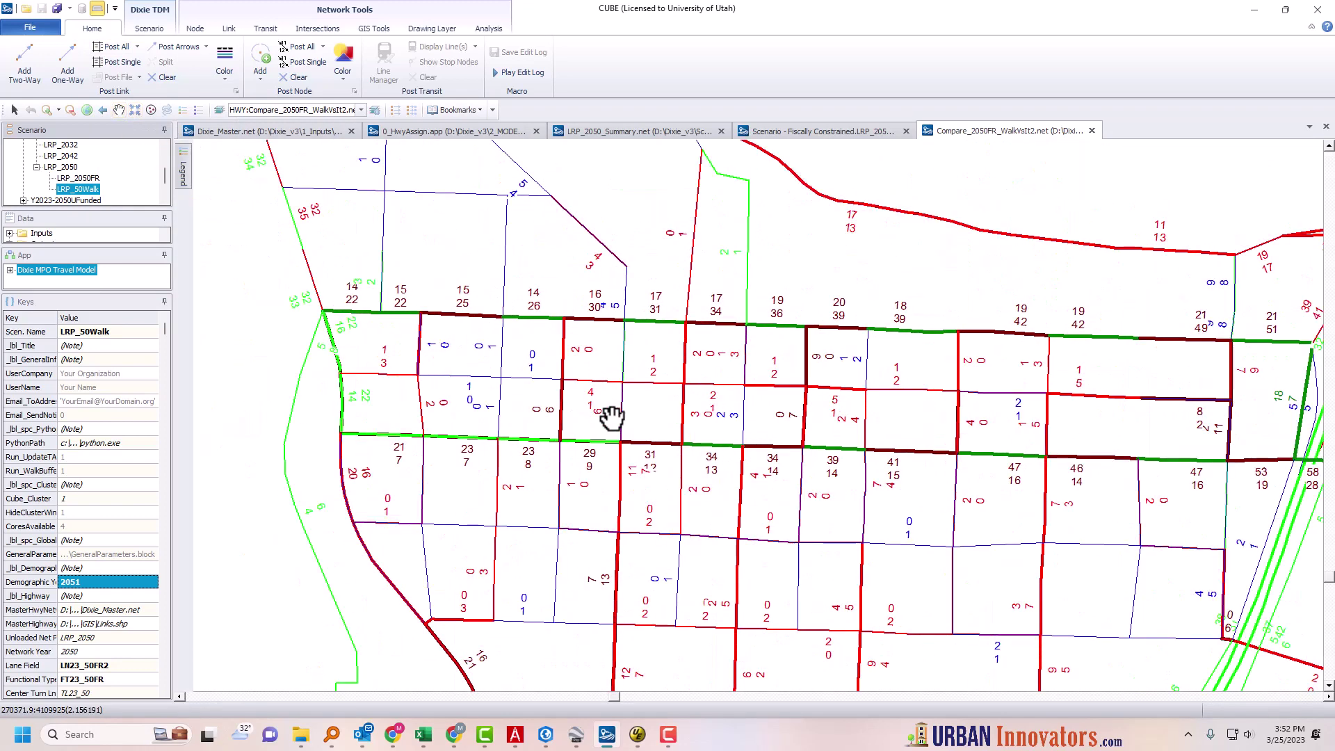
scroll(612, 417, "up", 2)
left_click_drag(626, 556, 600, 442)
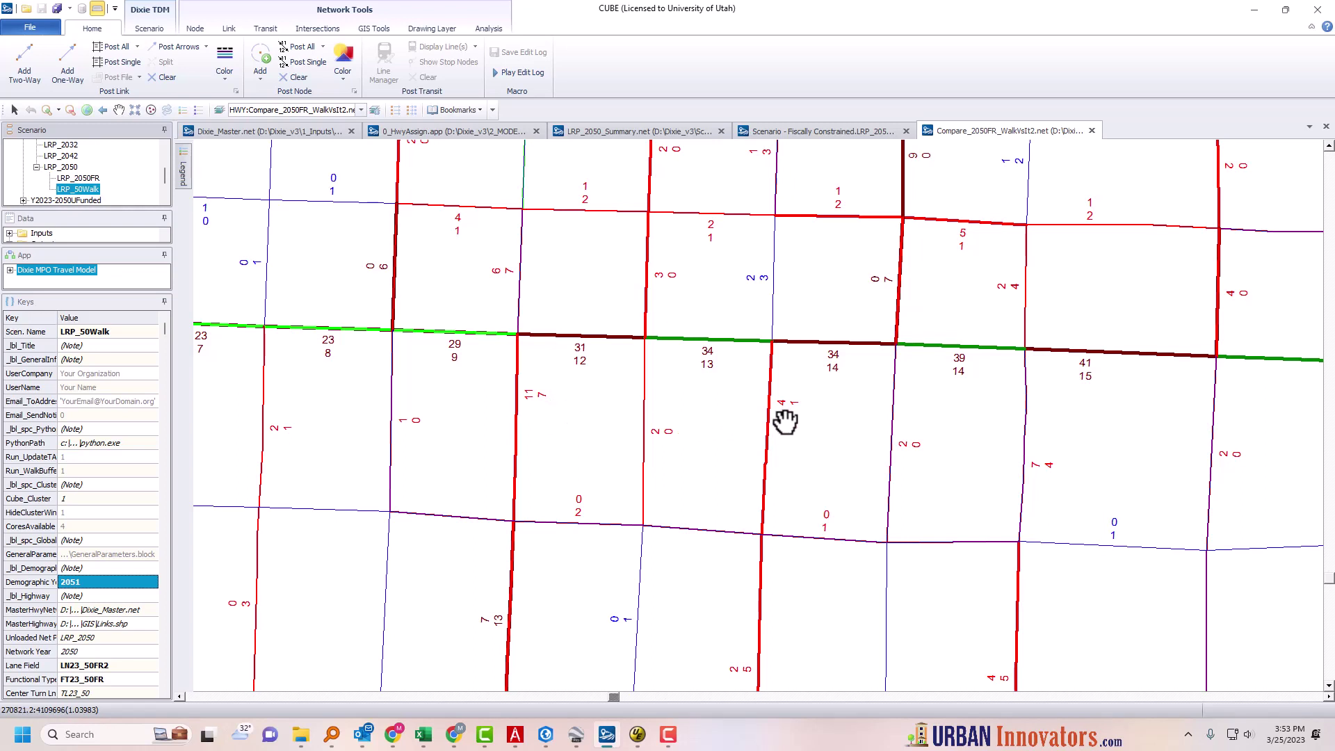
- Examine the paired daily volumes on the local grid streets south of the two downtown arterials
left_click_drag(833, 624, 857, 336)
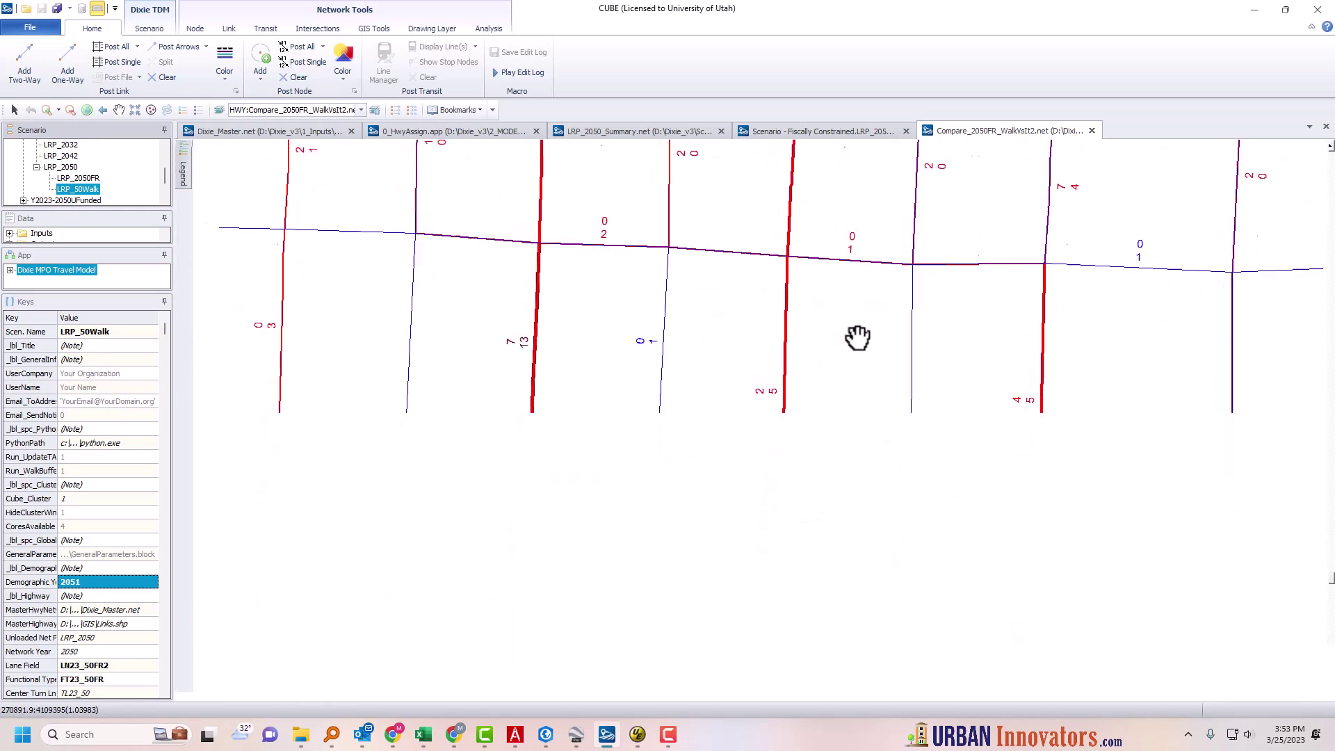
left_click_drag(530, 411, 751, 401)
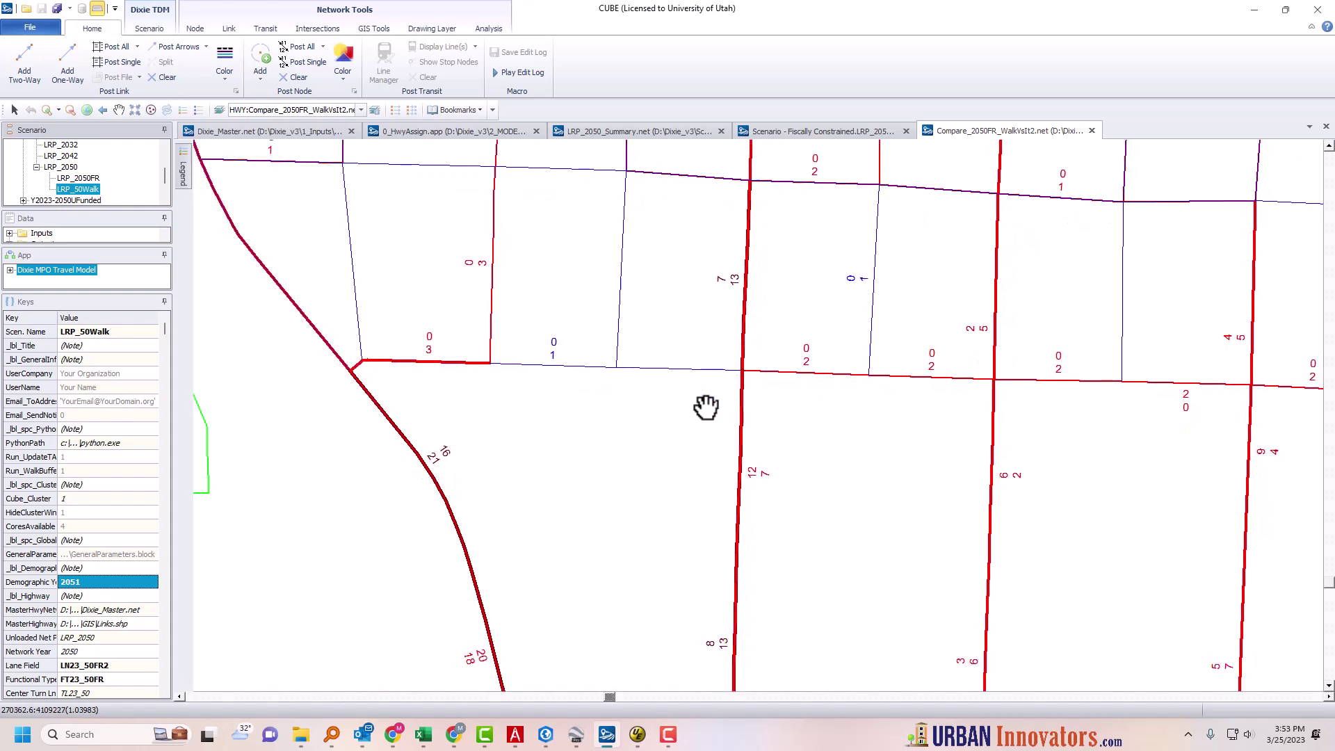
left_click_drag(709, 542, 436, 432)
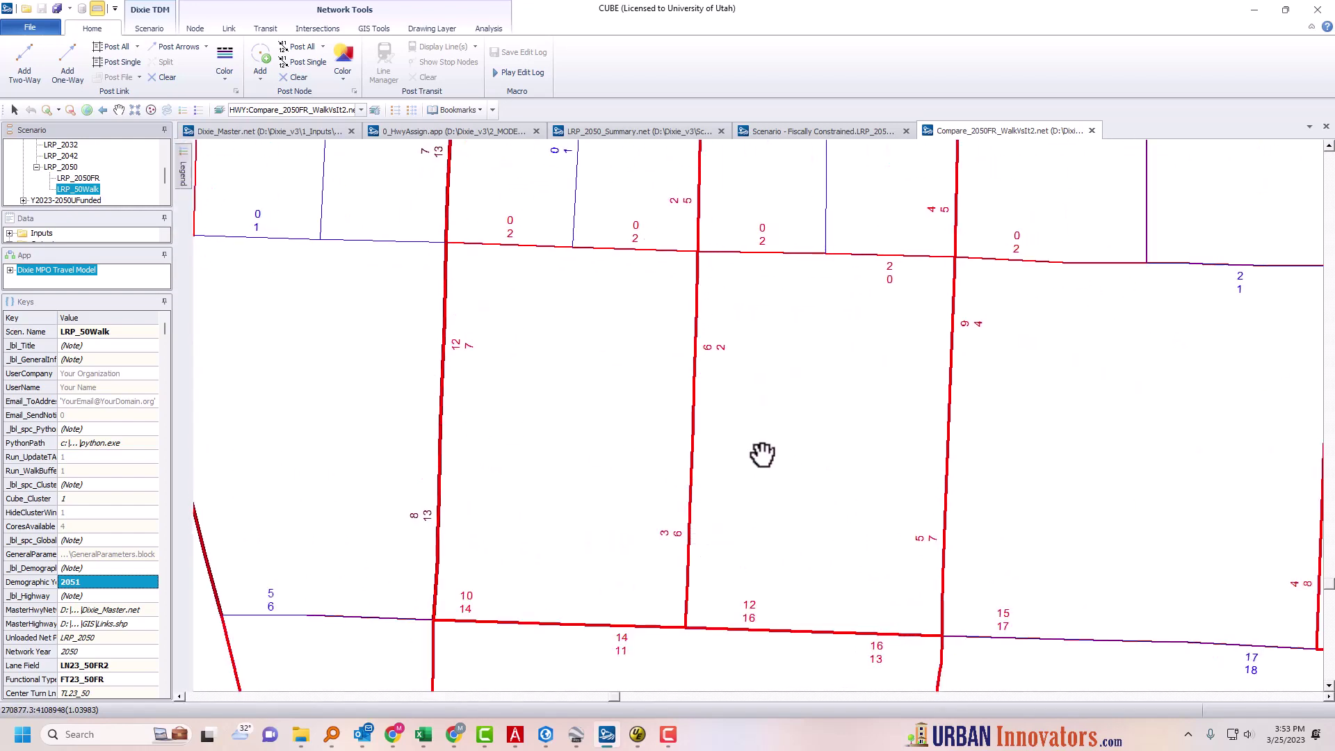
left_click_drag(697, 528, 858, 322)
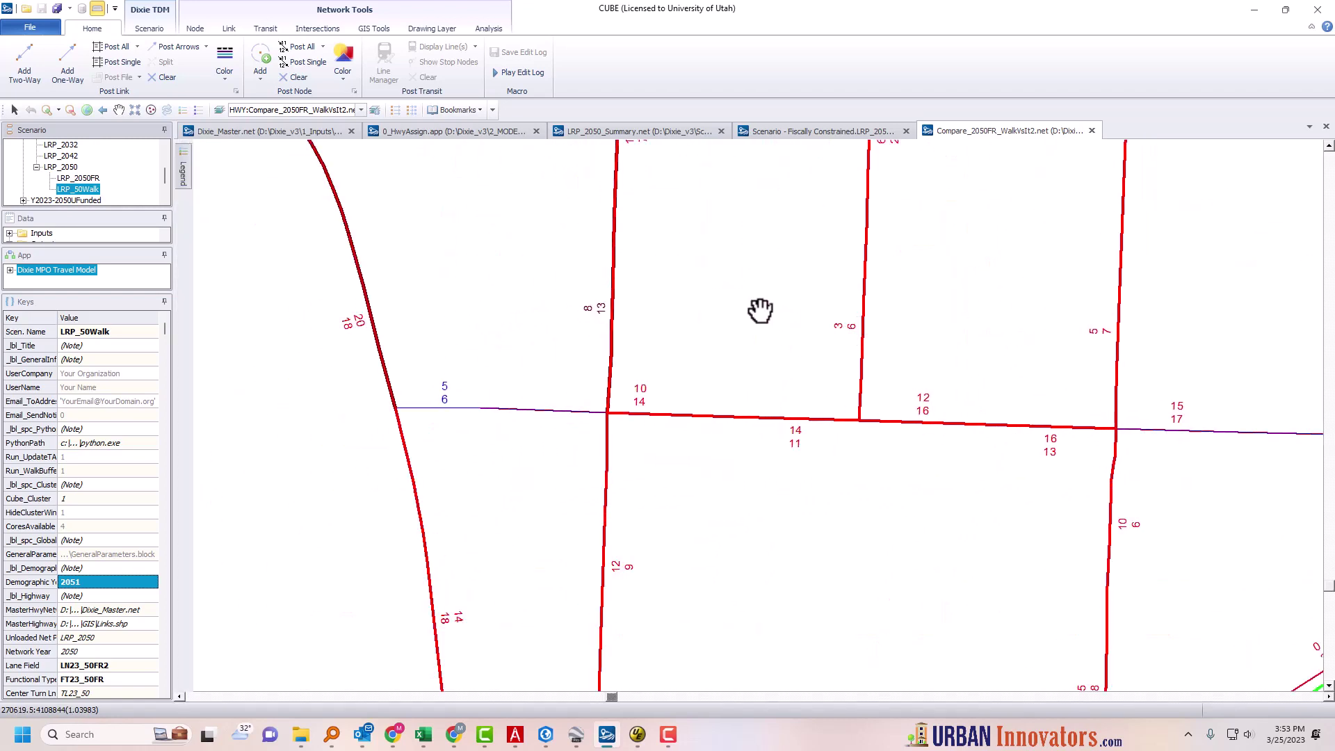
left_click_drag(759, 307, 703, 480)
scroll(701, 479, "down", 1)
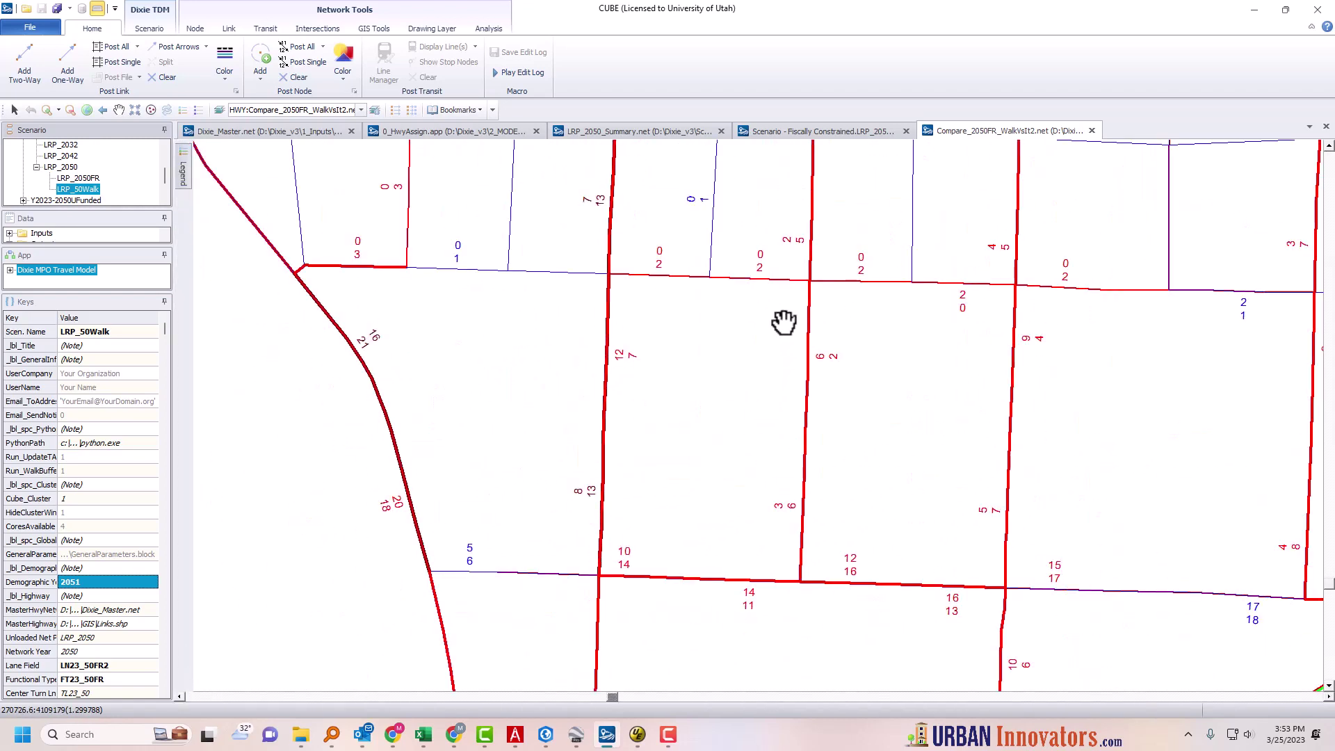
left_click_drag(781, 322, 718, 452)
scroll(637, 451, "down", 1)
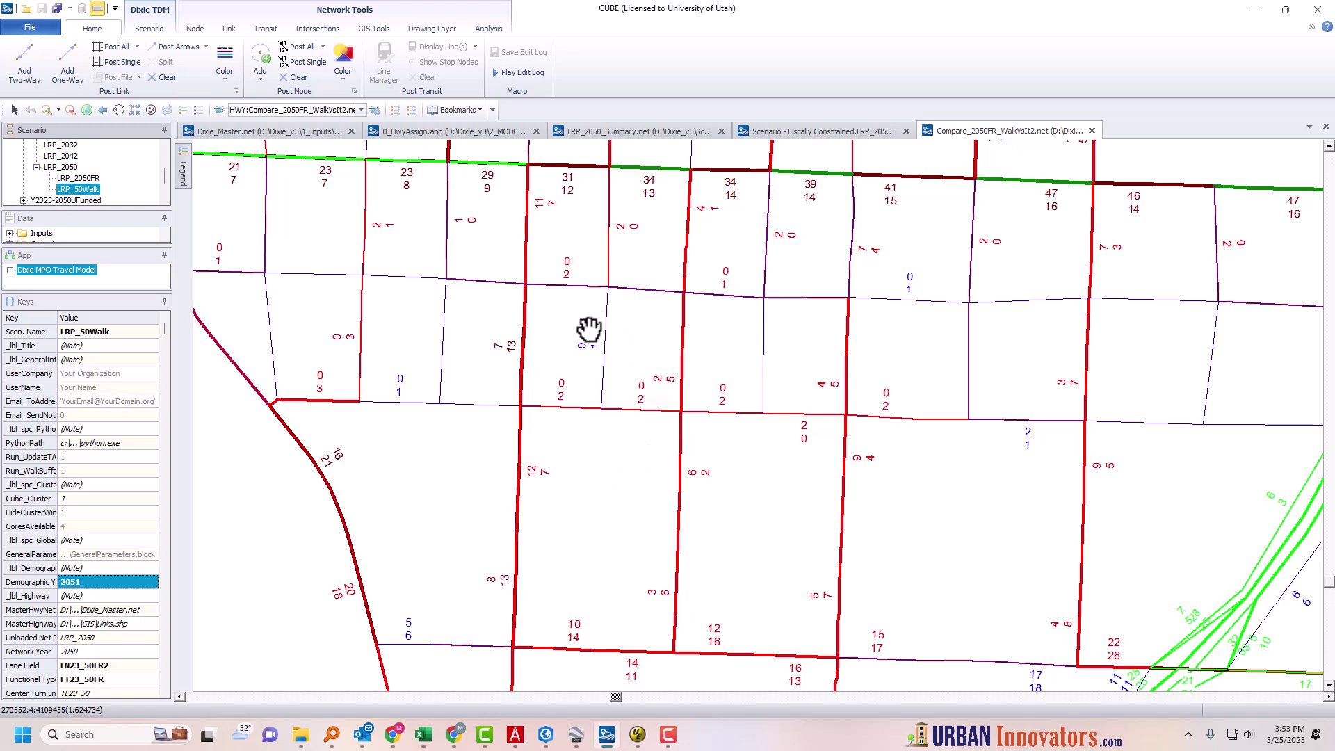
- Follow the northern downtown arterial eastward to the freeway, comparing the two scenarios' daily volumes on each block
left_click_drag(593, 274, 723, 486)
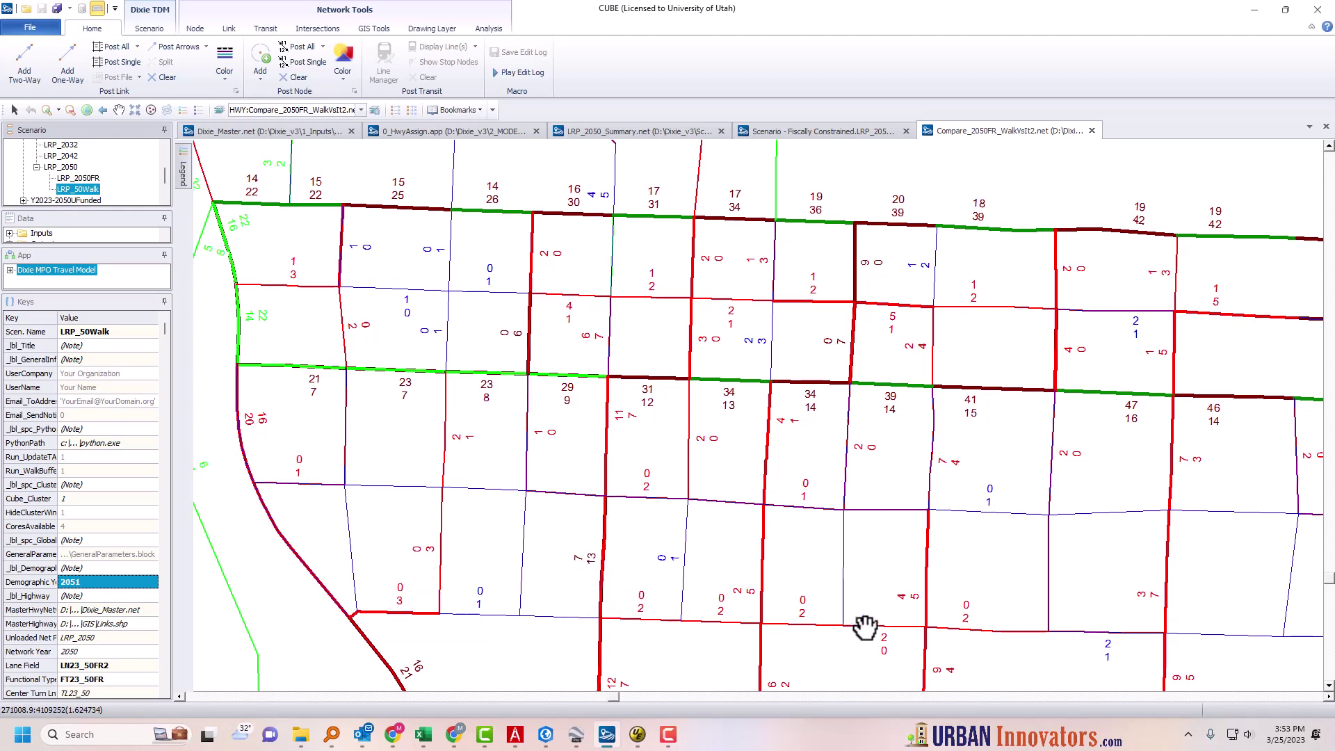
scroll(644, 529, "down", 2)
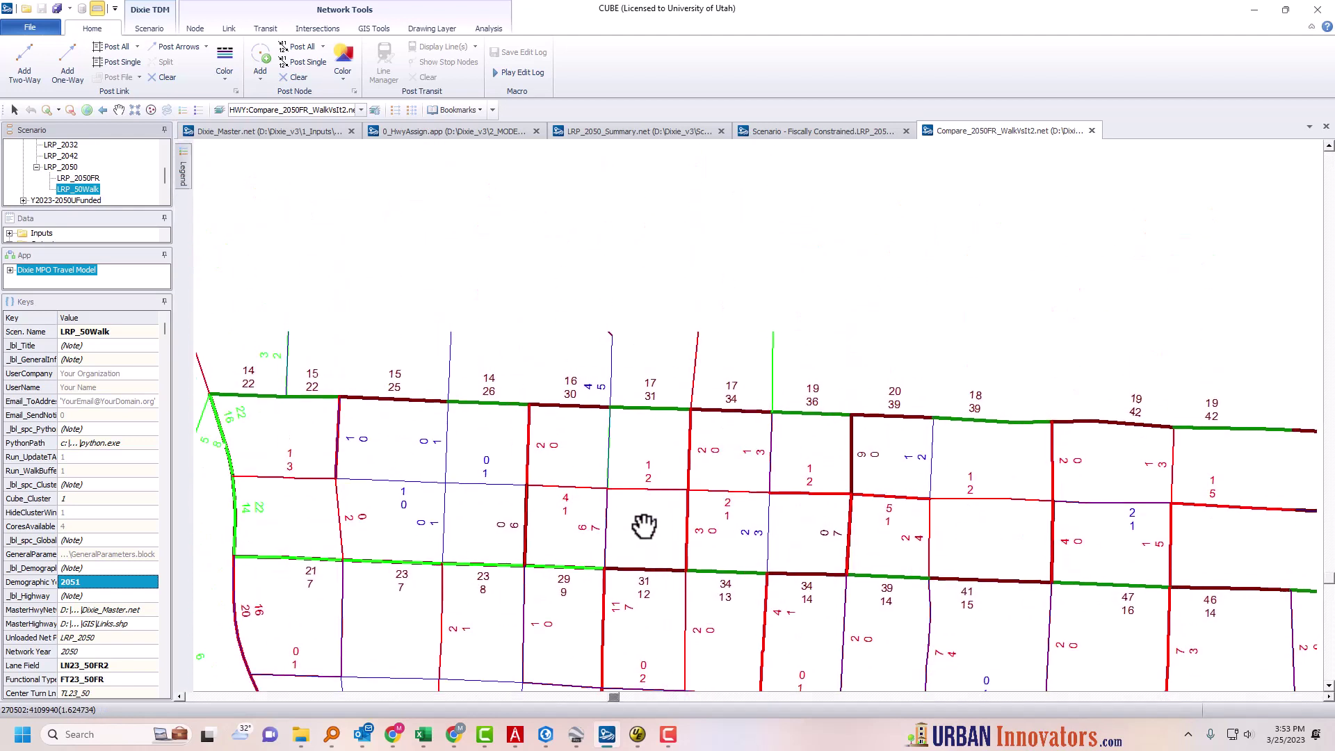
scroll(634, 518, "up", 3)
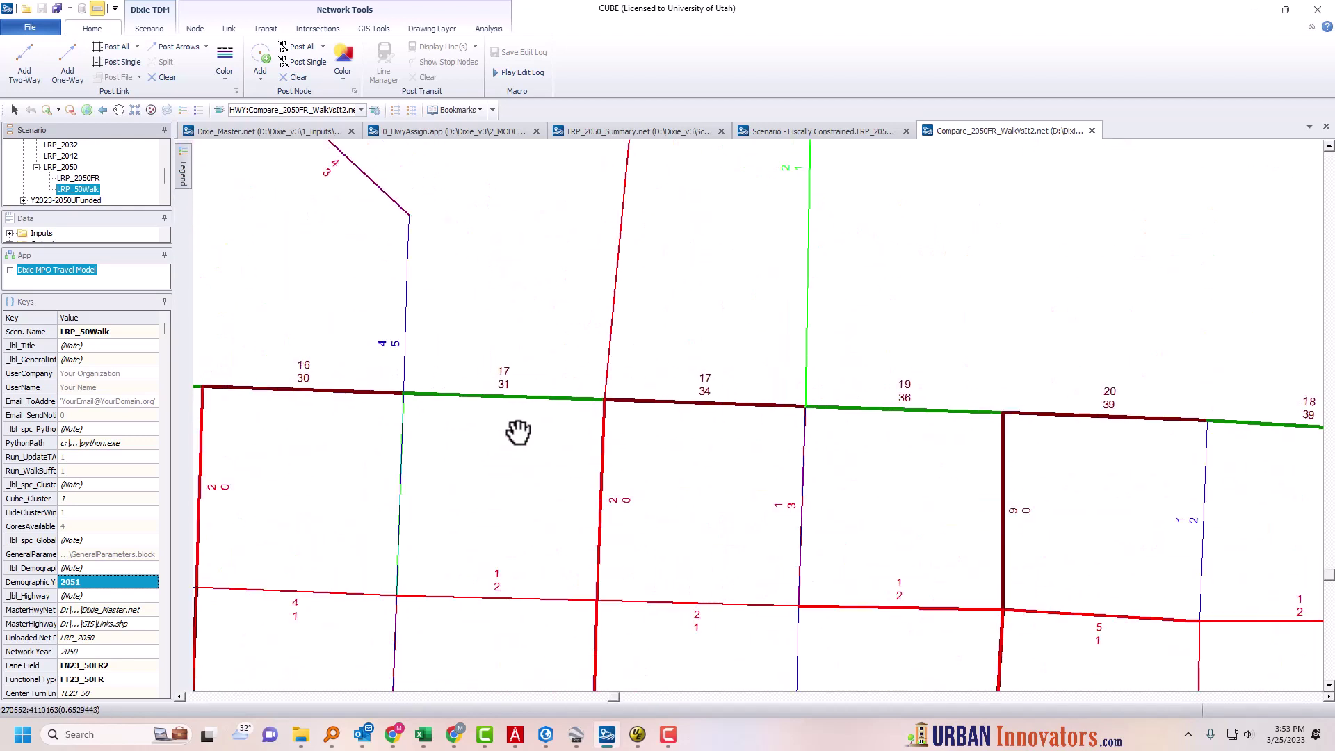
left_click_drag(513, 438, 591, 444)
scroll(590, 444, "up", 2)
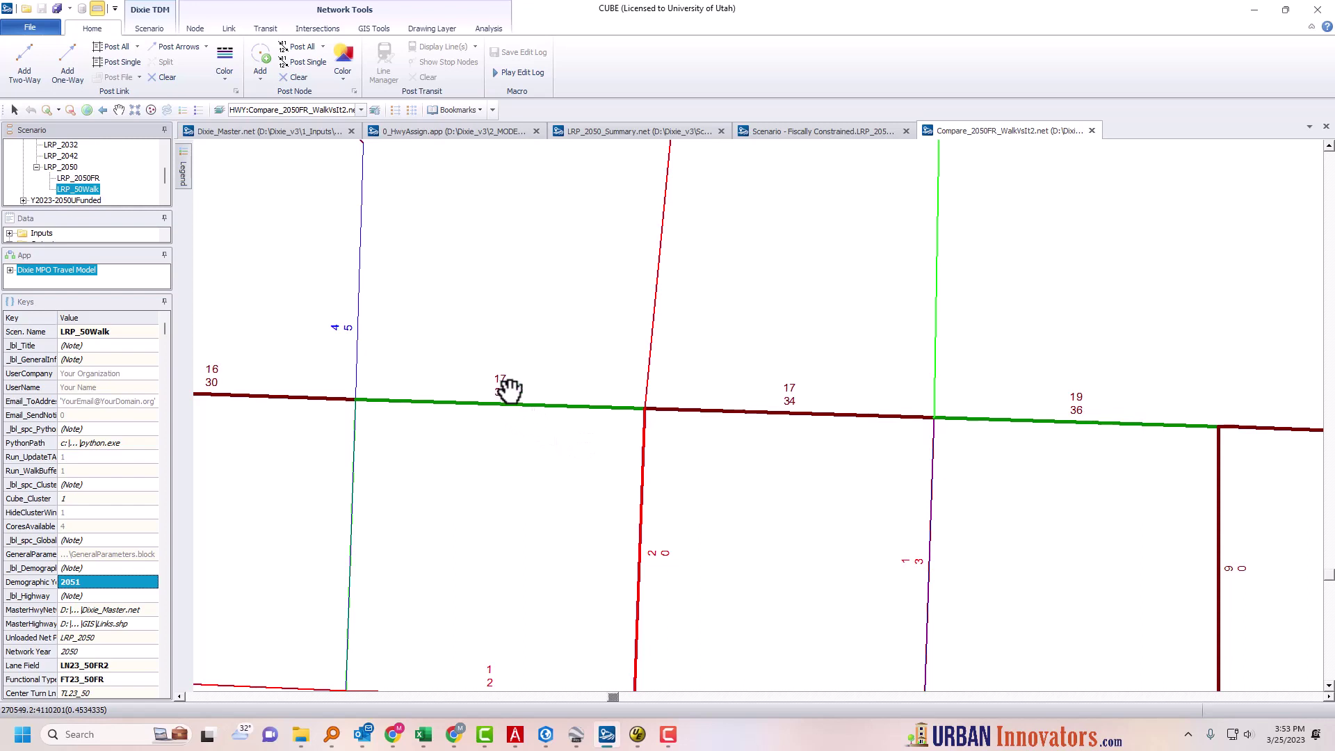
left_click_drag(857, 443, 455, 391)
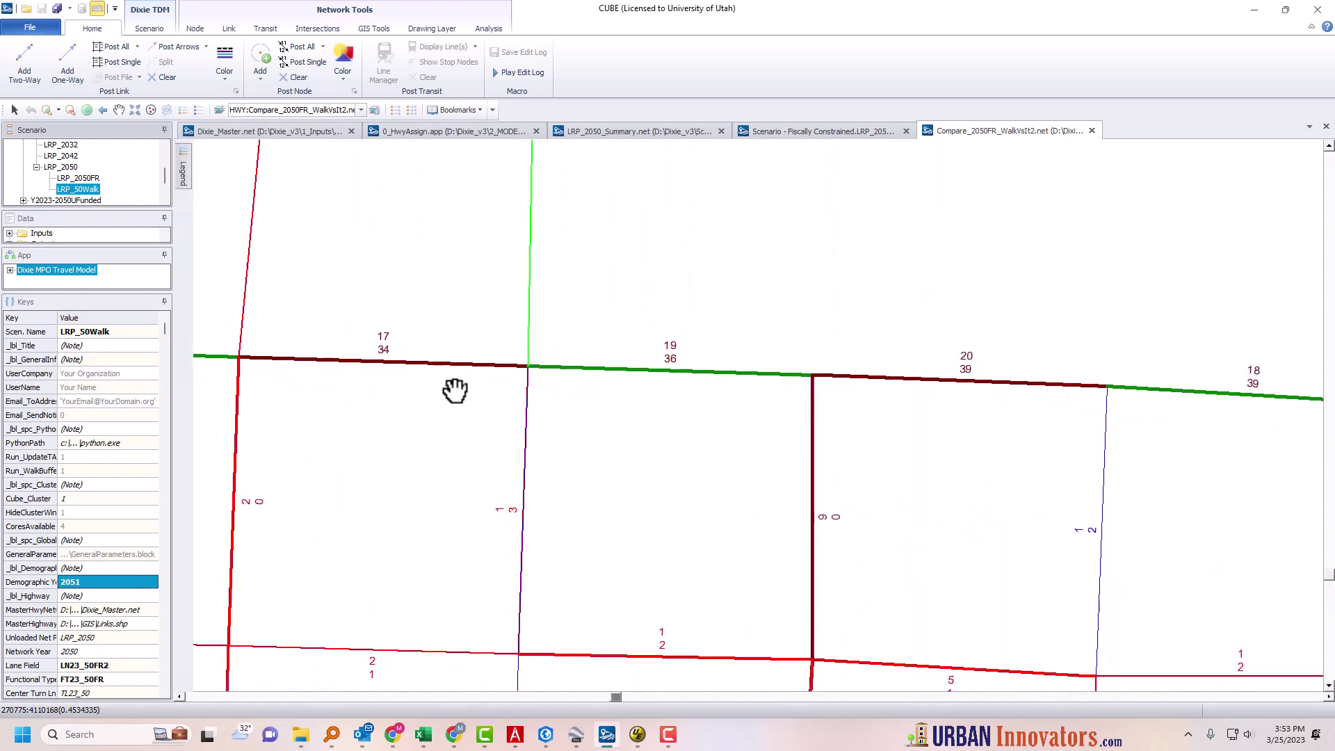
left_click_drag(846, 417, 325, 396)
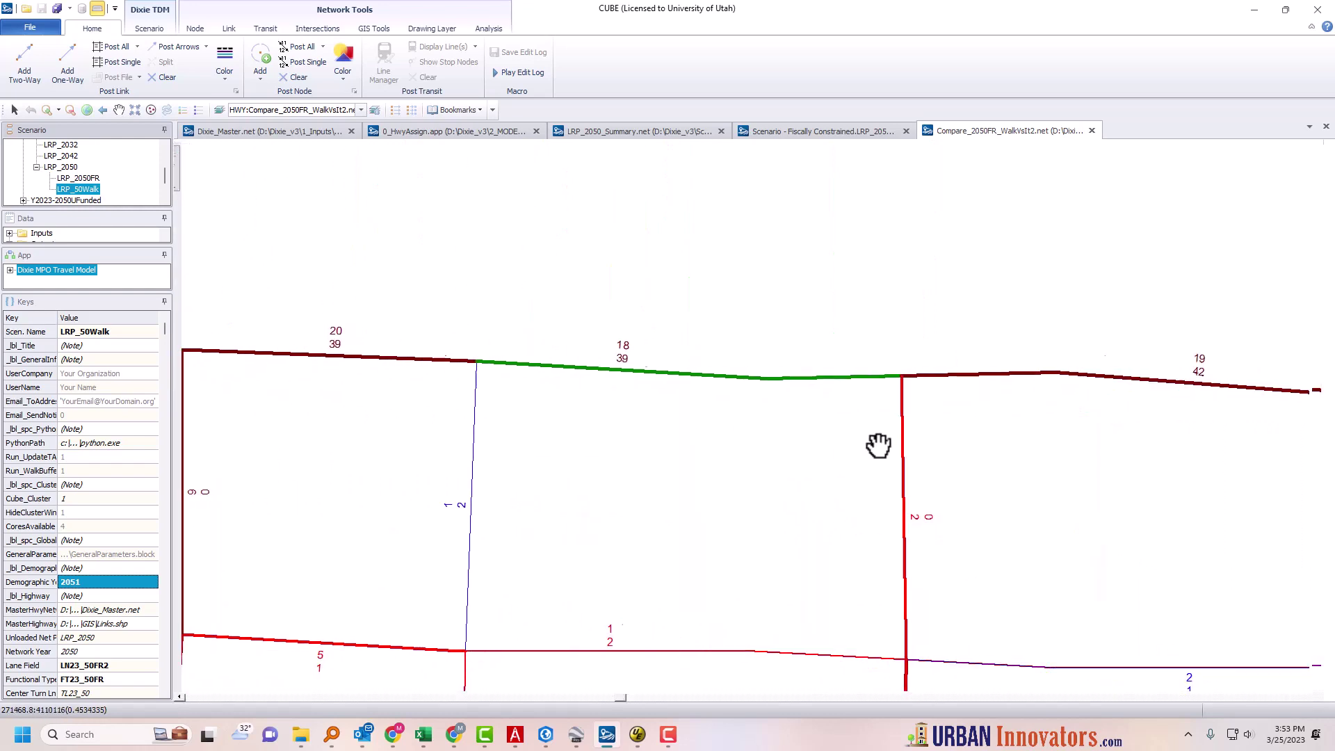
left_click_drag(878, 445, 306, 404)
scroll(721, 482, "down", 2)
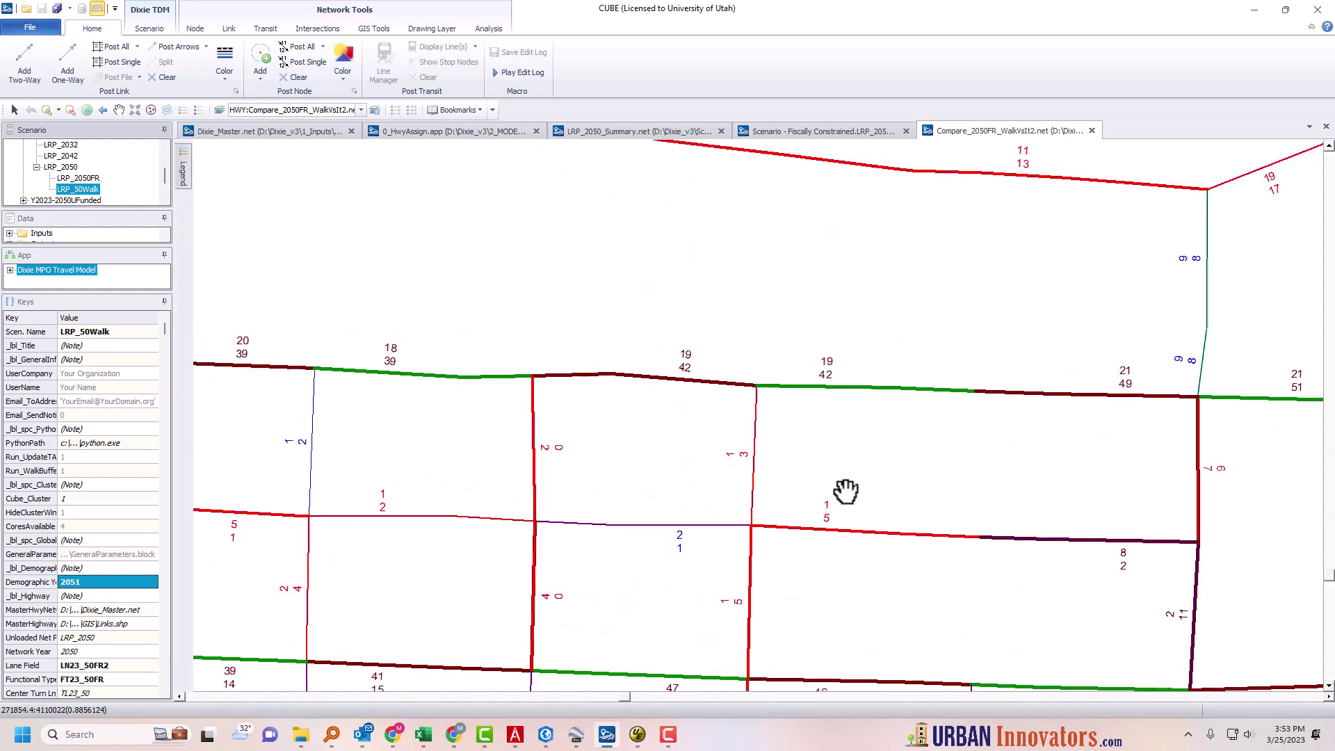
left_click_drag(846, 491, 226, 391)
left_click_drag(647, 342, 706, 428)
scroll(708, 417, "up", 3)
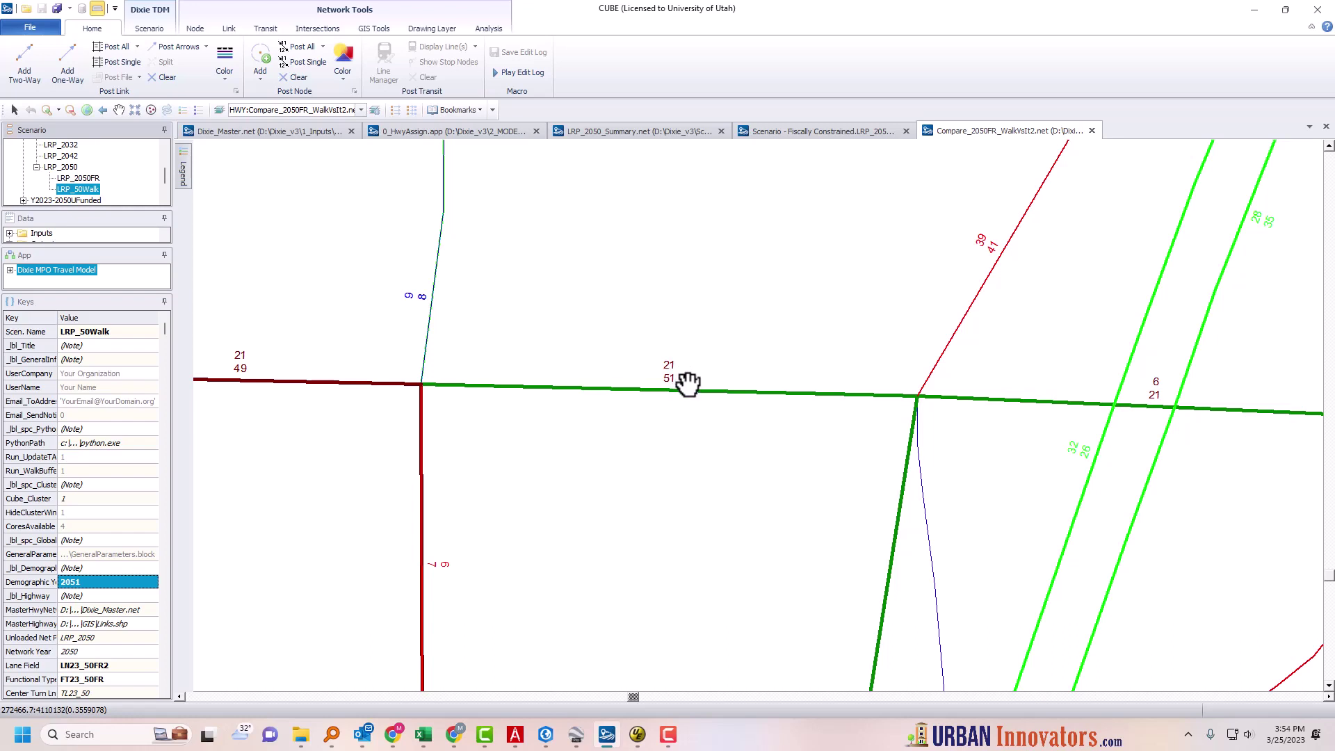
- Compare the daily volumes of both downtown arterials near the freeway and across the whole surrounding grid
scroll(646, 511, "down", 3)
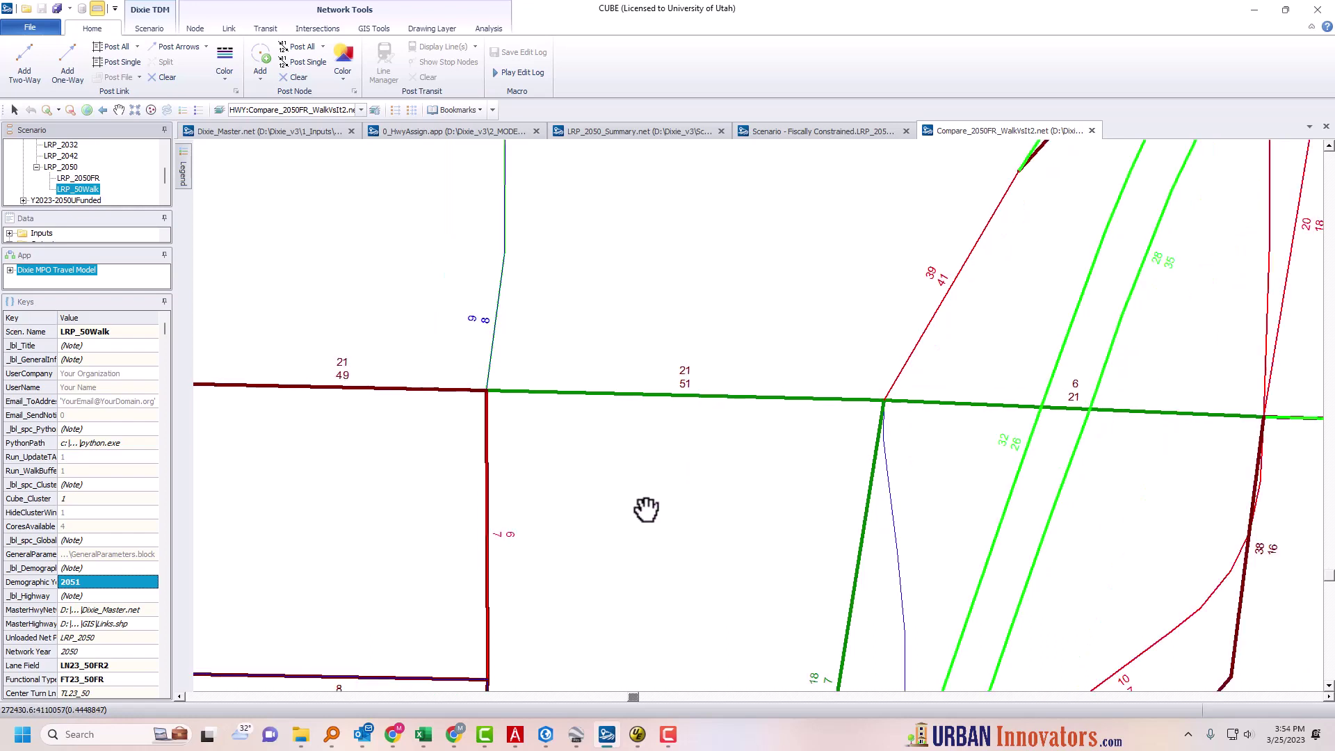
scroll(760, 438, "up", 2)
scroll(786, 403, "down", 3)
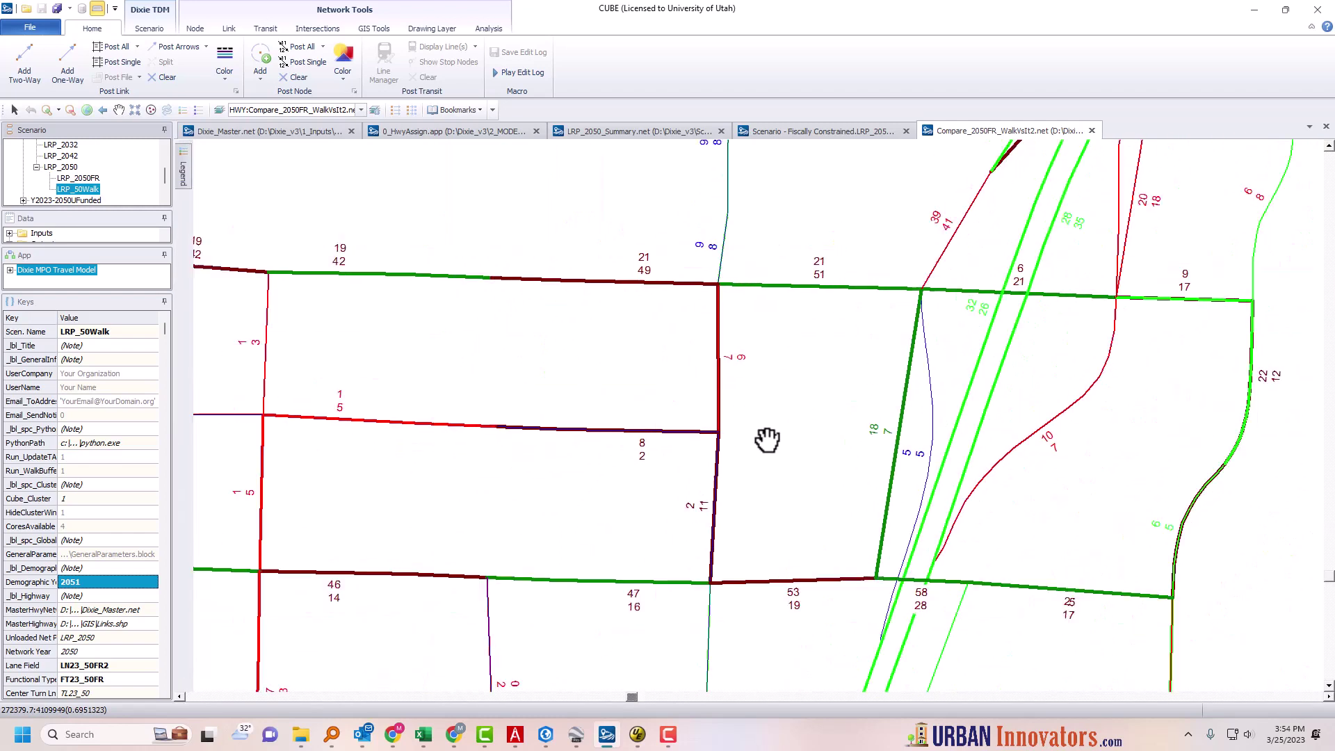
left_click_drag(650, 449, 845, 387)
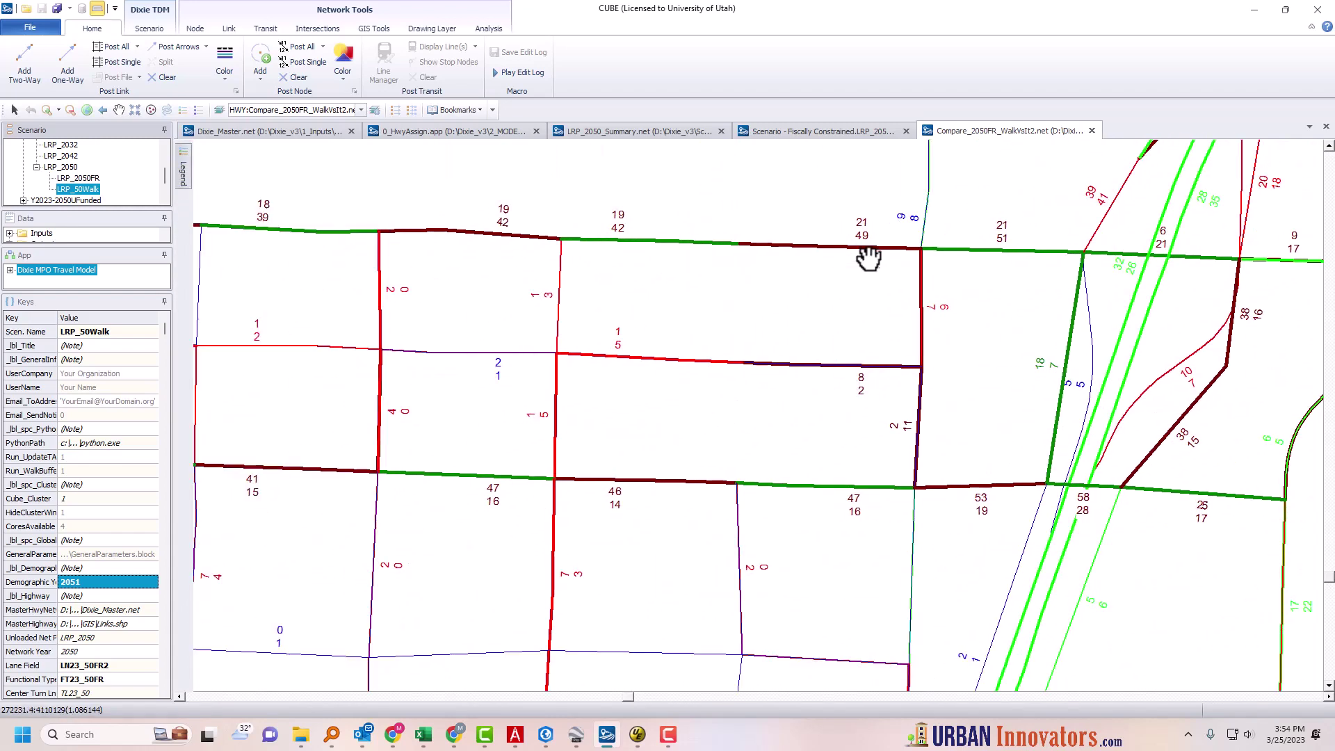
scroll(726, 549, "down", 2)
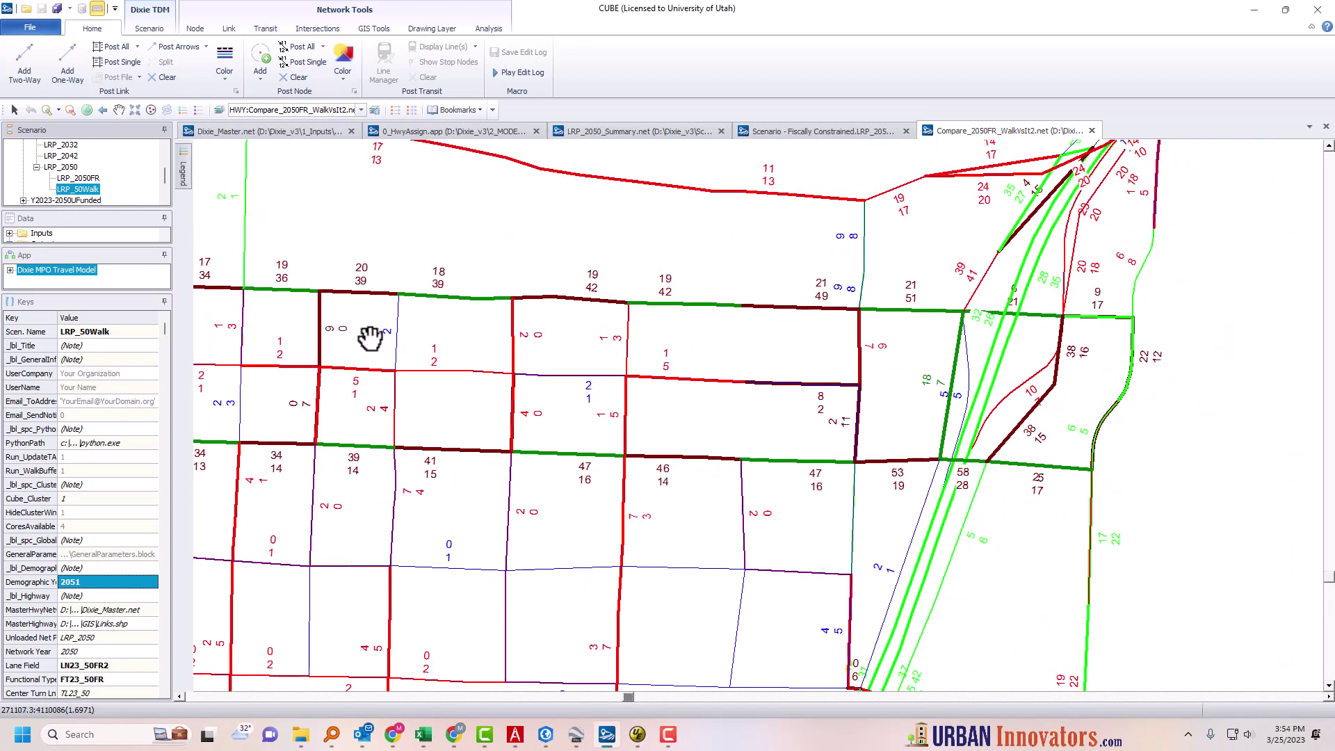
left_click_drag(372, 336, 647, 373)
scroll(647, 373, "down", 2)
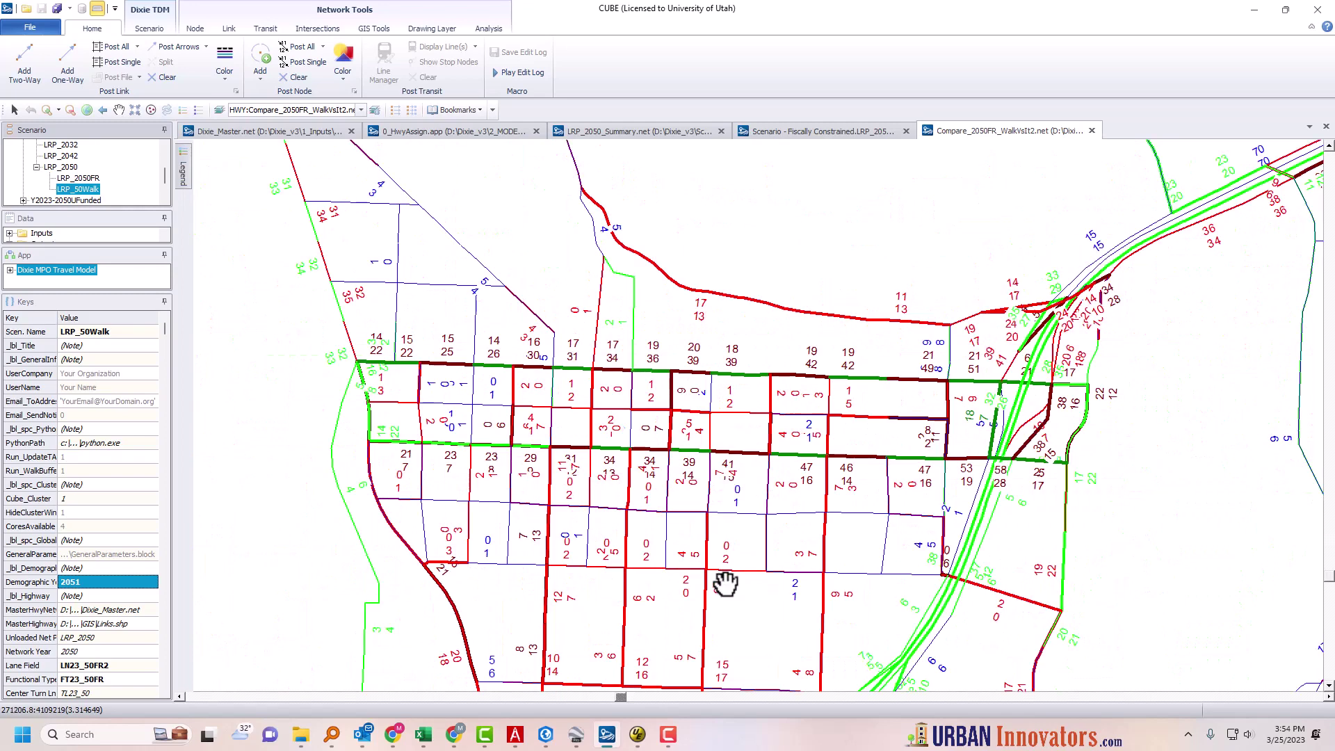
scroll(725, 583, "down", 1)
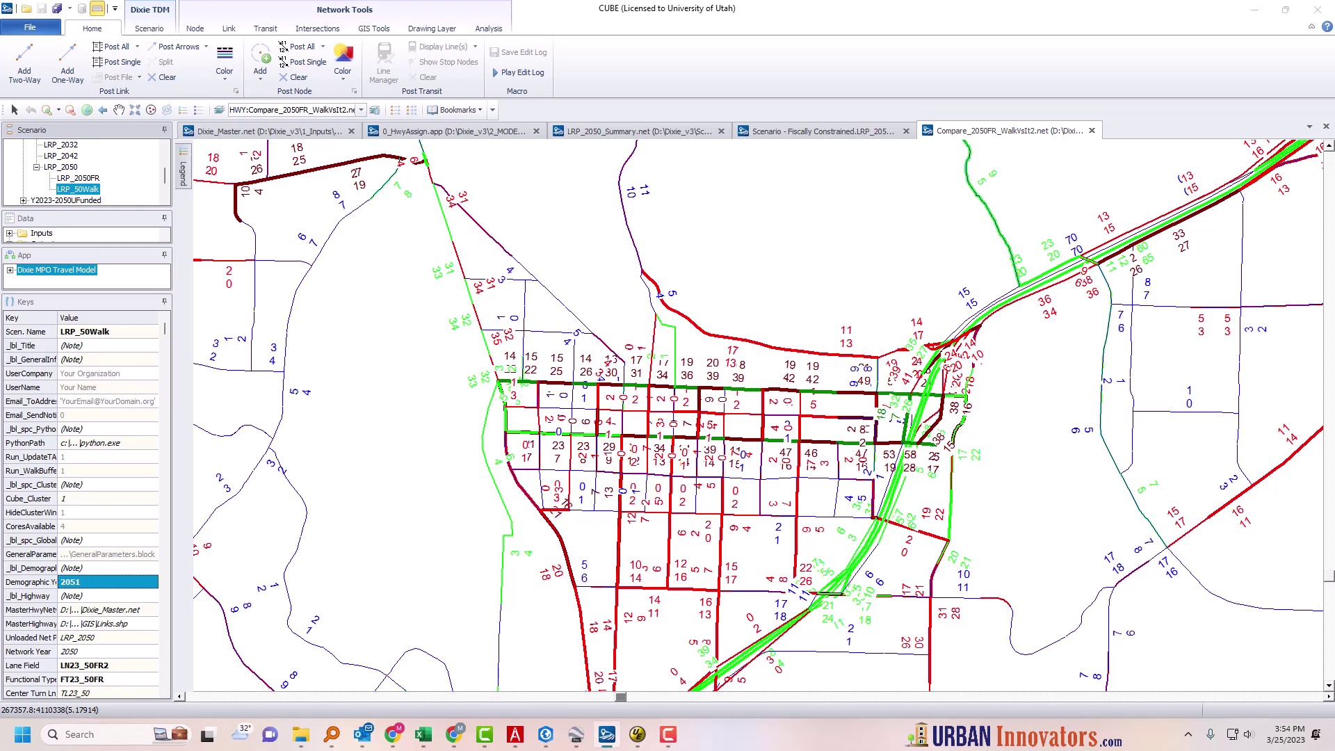
- Open the LRP_50Walk scenario inputs and review its demographic, network, transit, external, recreation, day-type and external forces settings
key("ctrl+Tab")
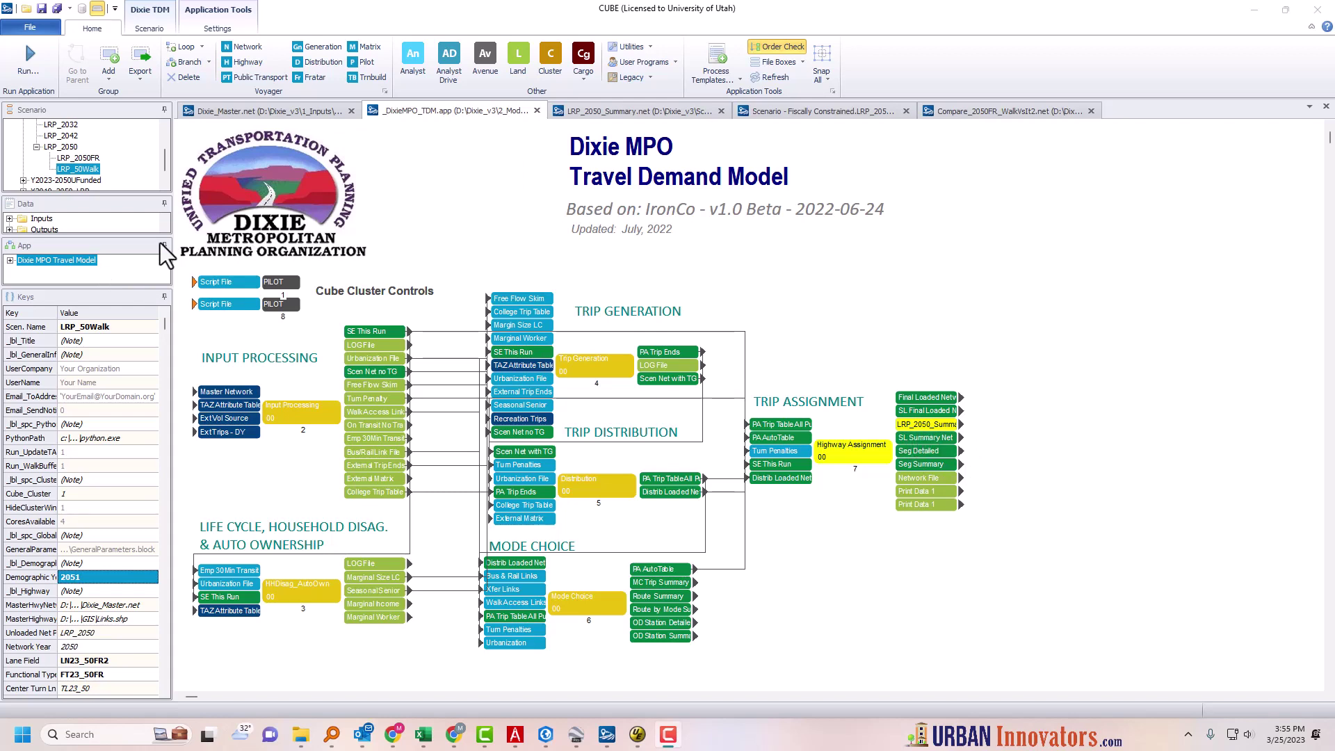
double_click(76, 172)
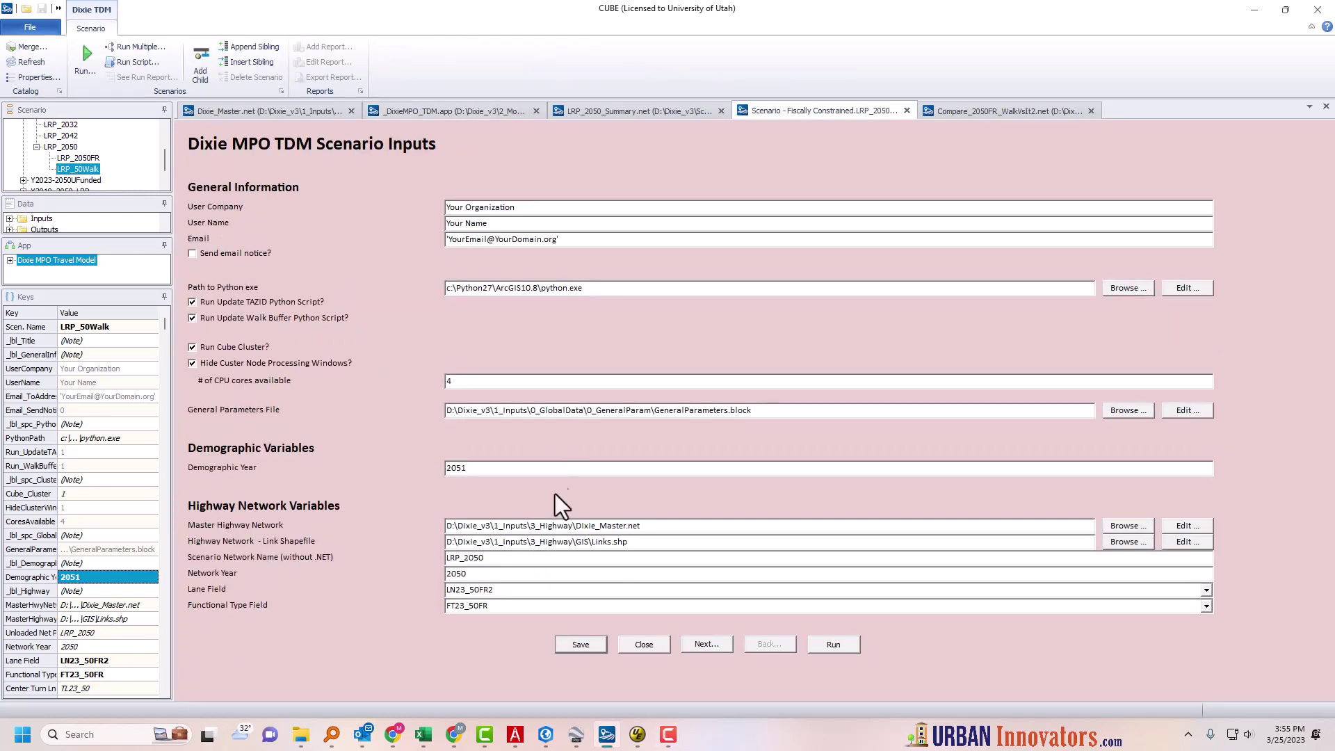
left_click(716, 646)
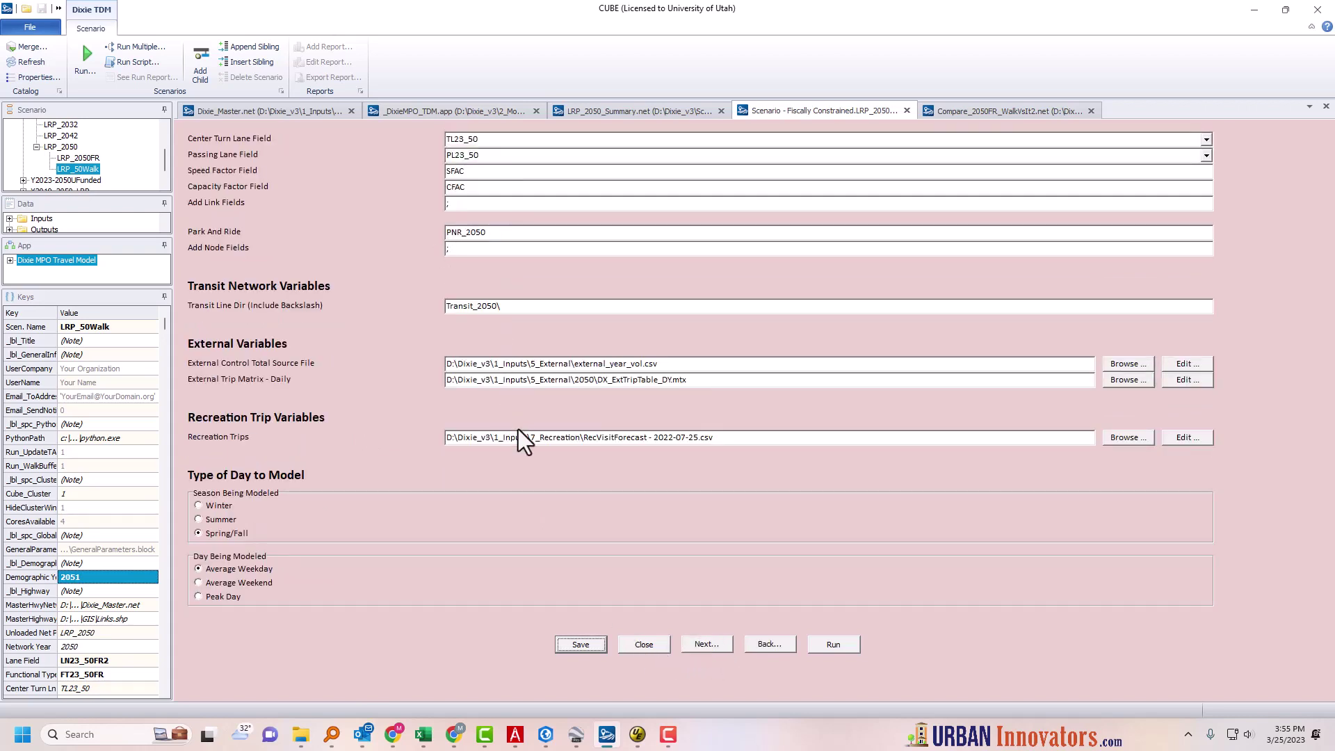
left_click(723, 647)
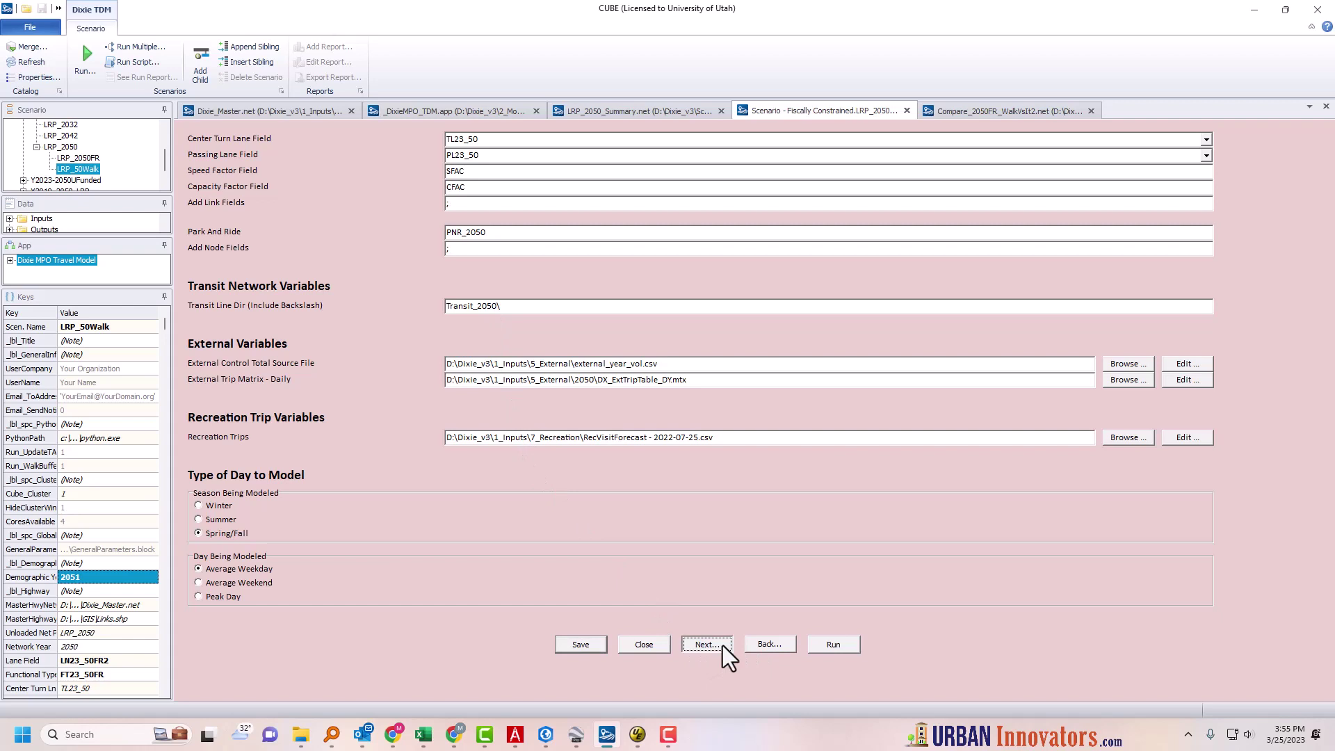
left_click(723, 646)
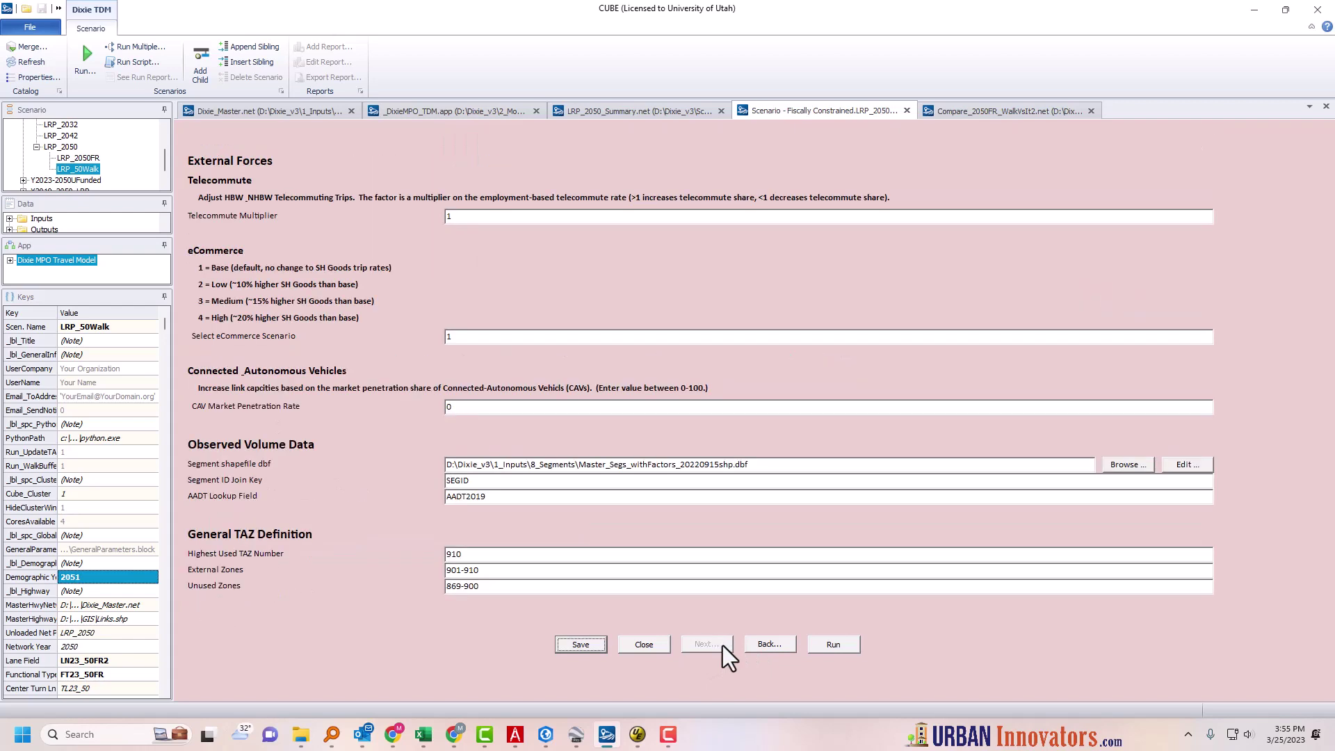
left_click(761, 654)
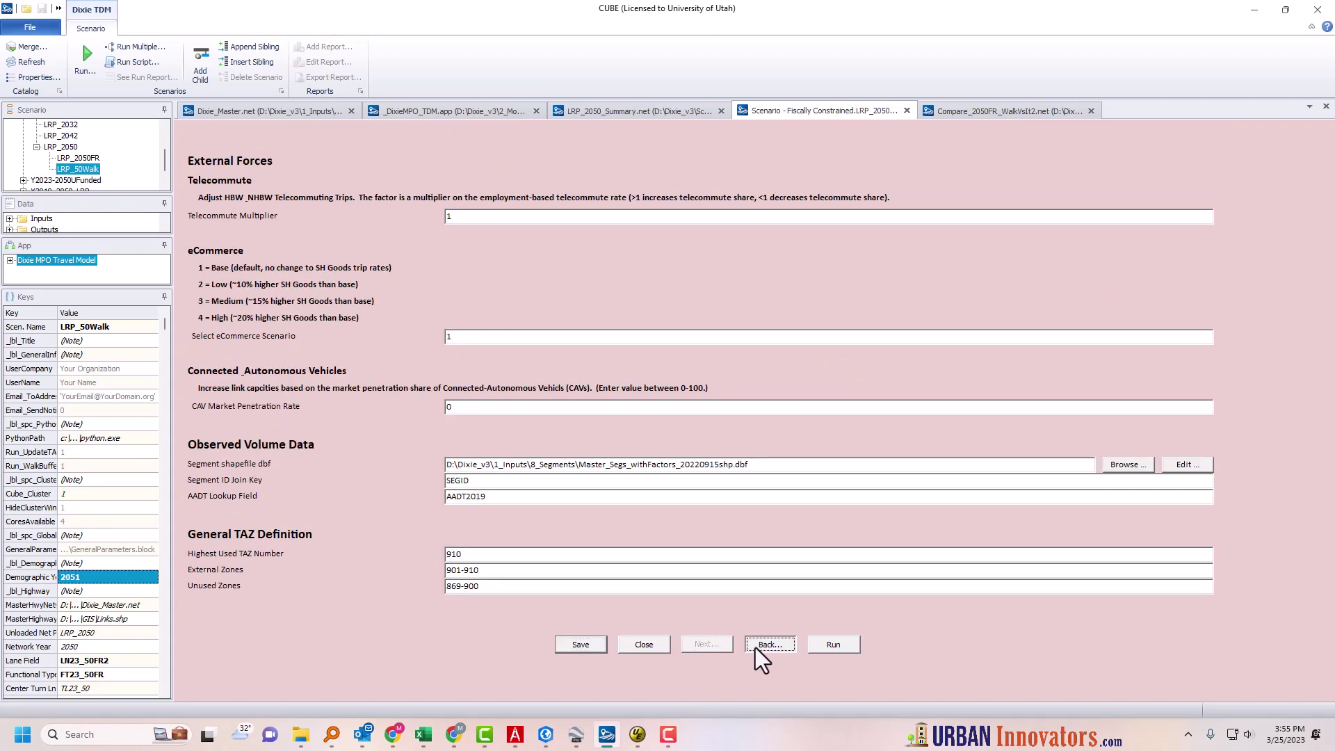
left_click(761, 654)
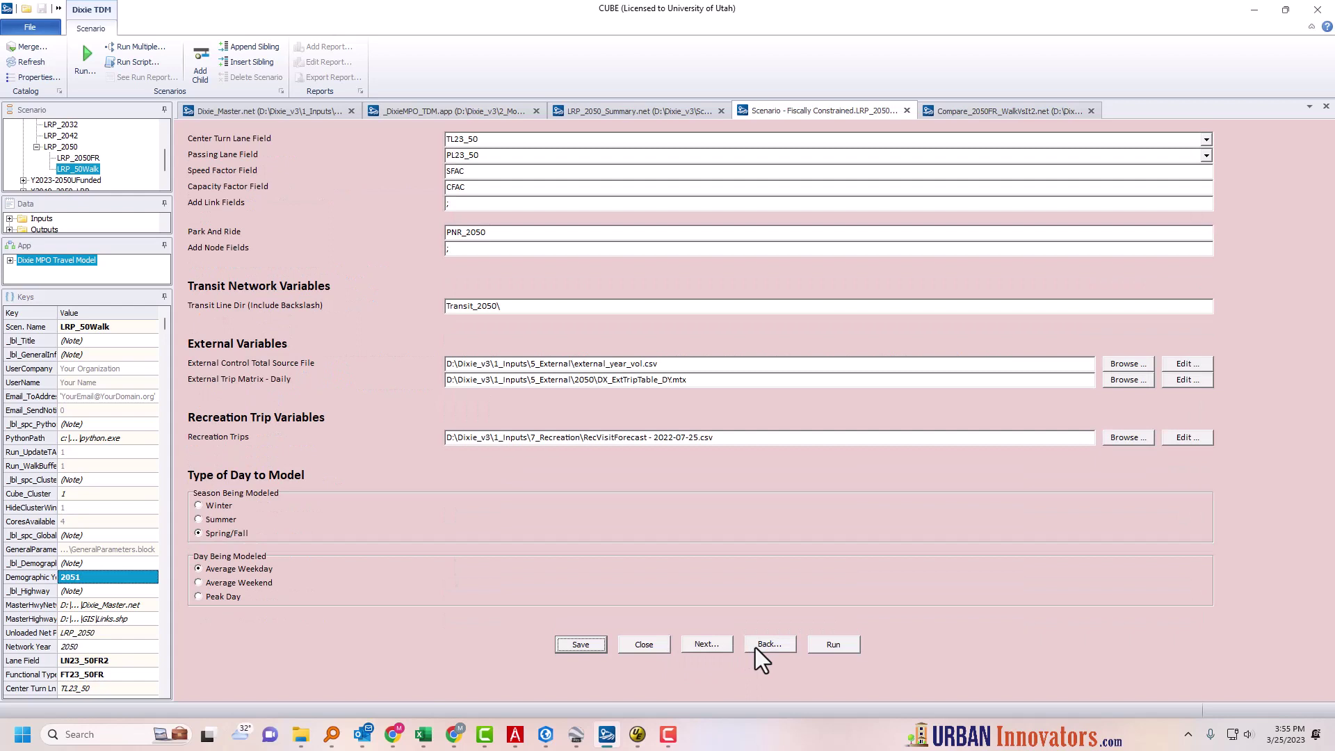
- Set the LRP_50Walk scenario's network name to LRP_50FRWalk, then save and close the scenario inputs
left_click(756, 648)
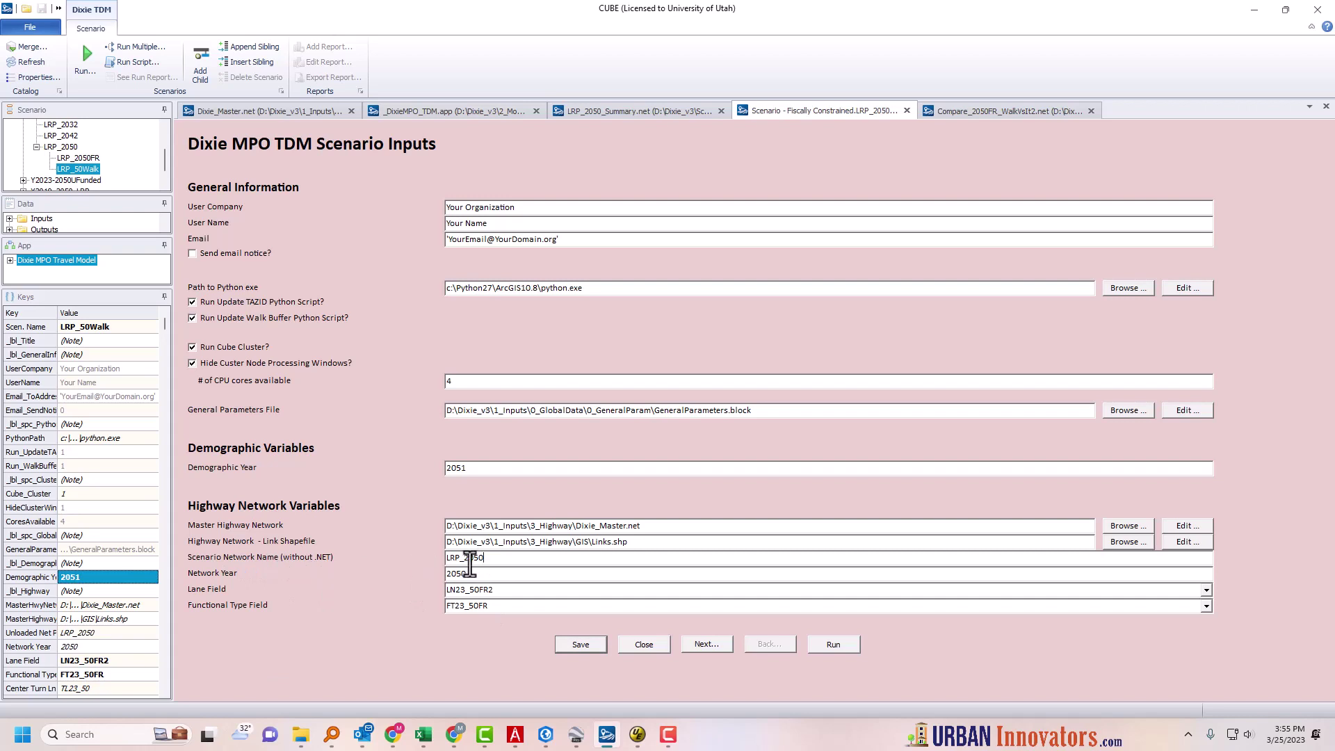
left_click_drag(484, 557, 448, 560)
left_click(581, 645)
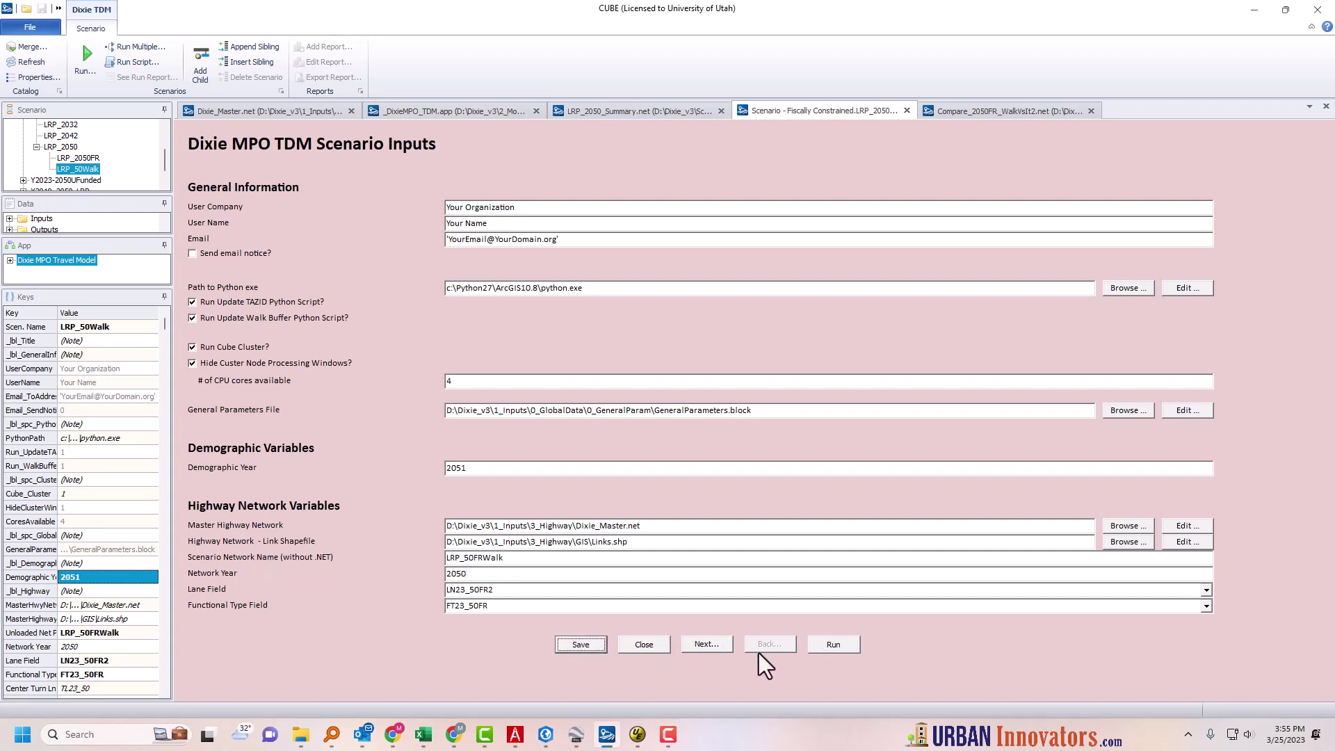
left_click(644, 644)
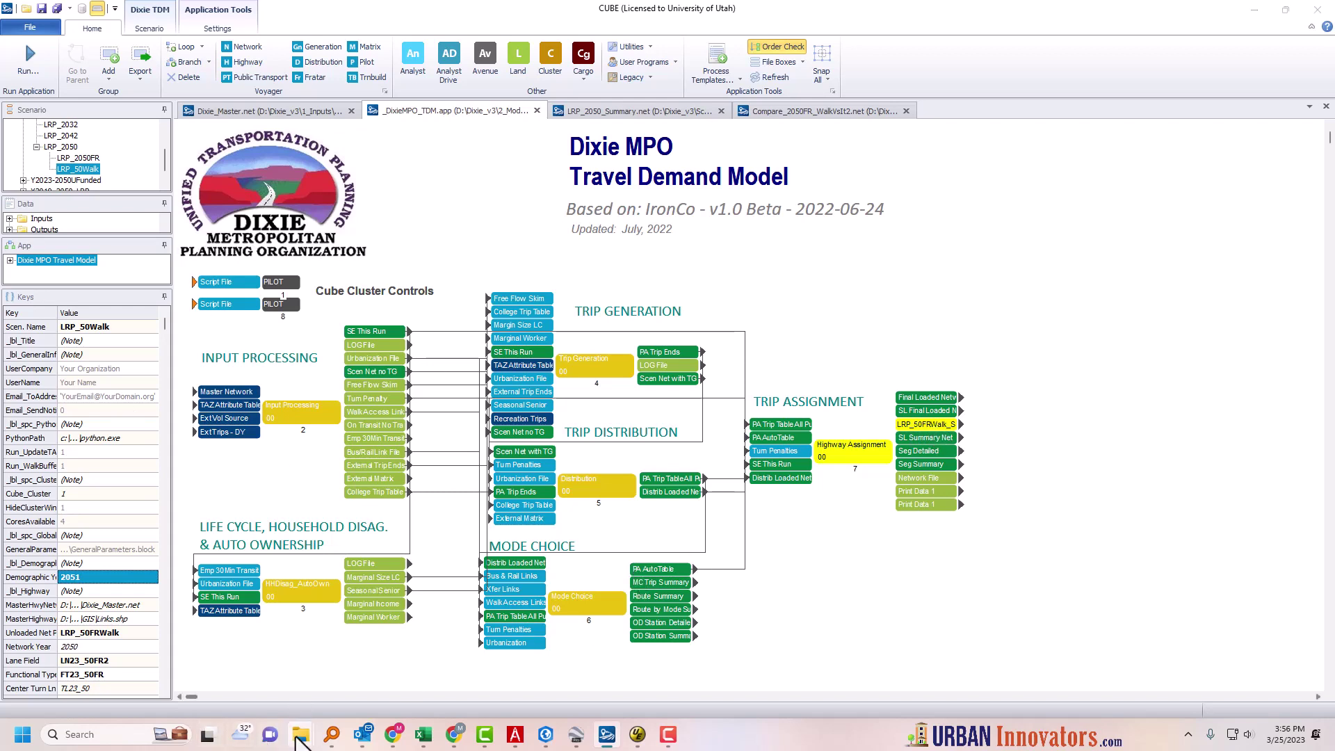
- In File Explorer, rename the summary network in the LRP_50Walk scenario's 5_AssignHwy folder to LRP_50FRWalk_Summary.net
mouse_move(300, 738)
left_click(93, 641)
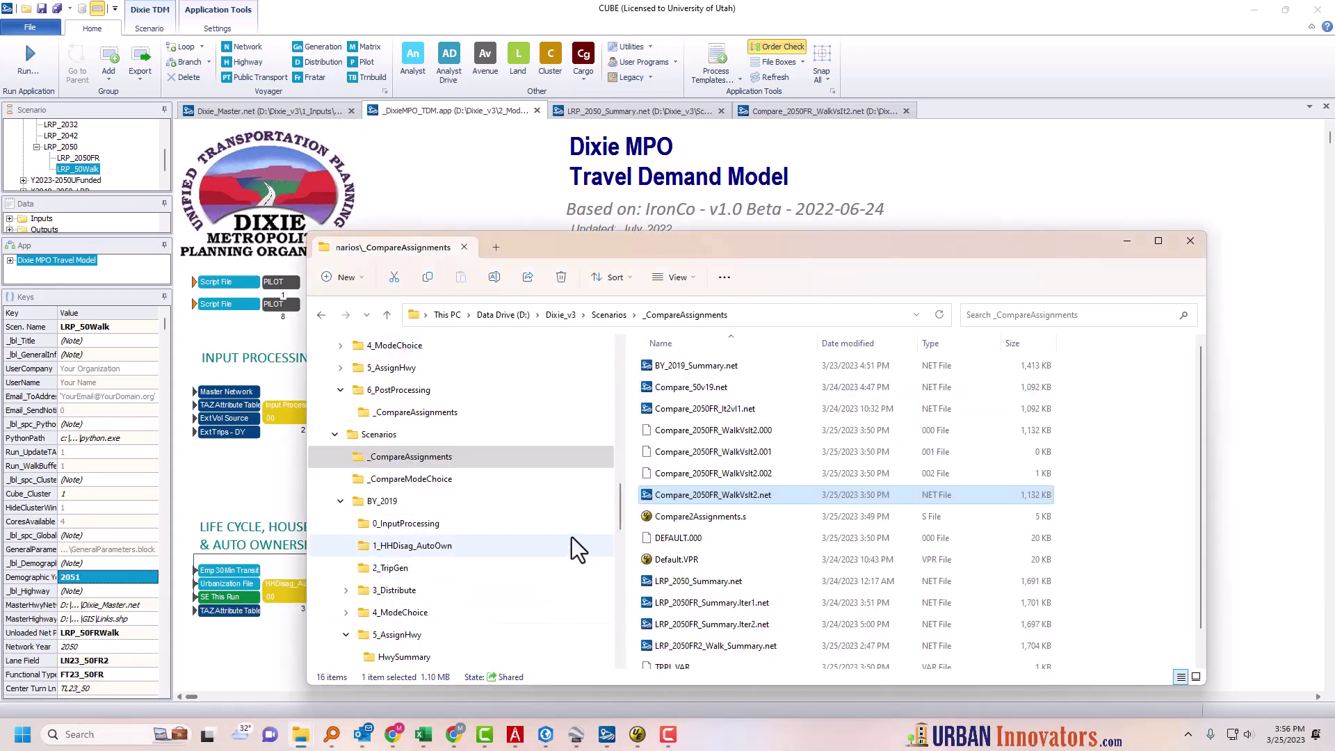
scroll(623, 524, "down", 2)
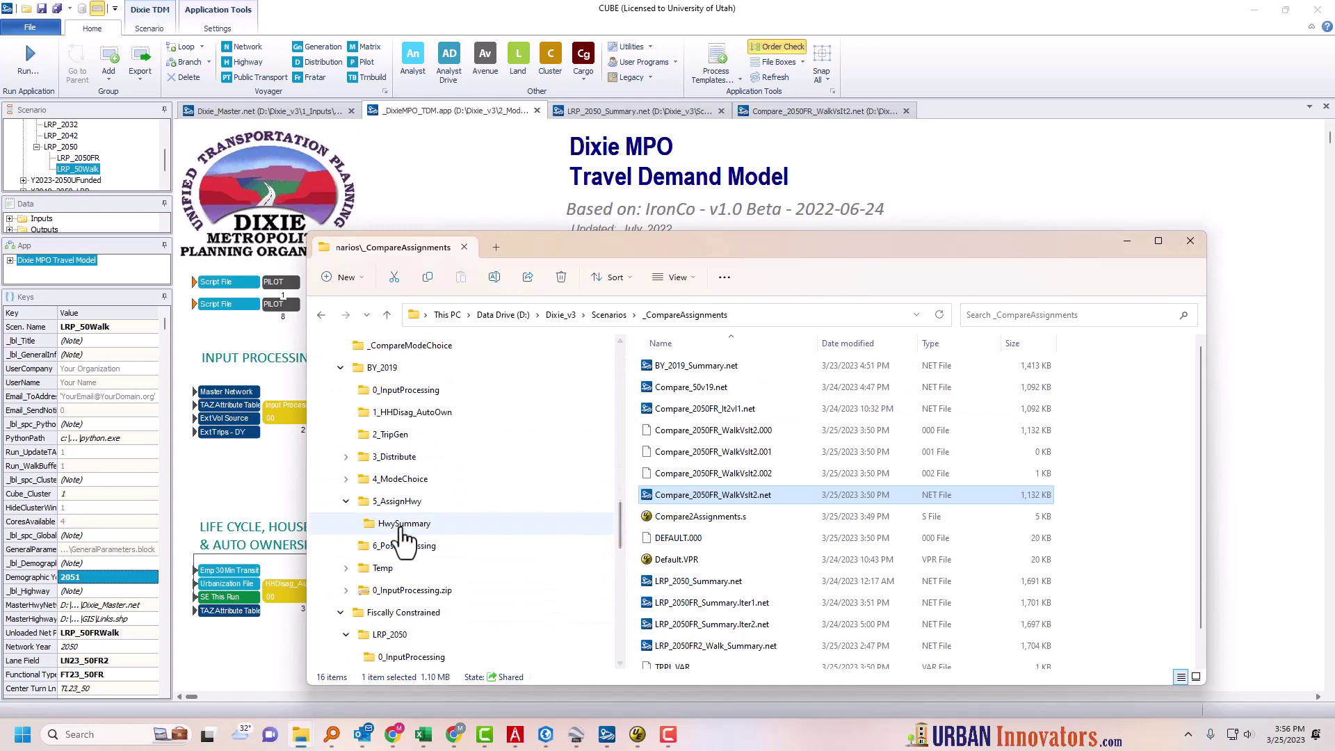
left_click(340, 367)
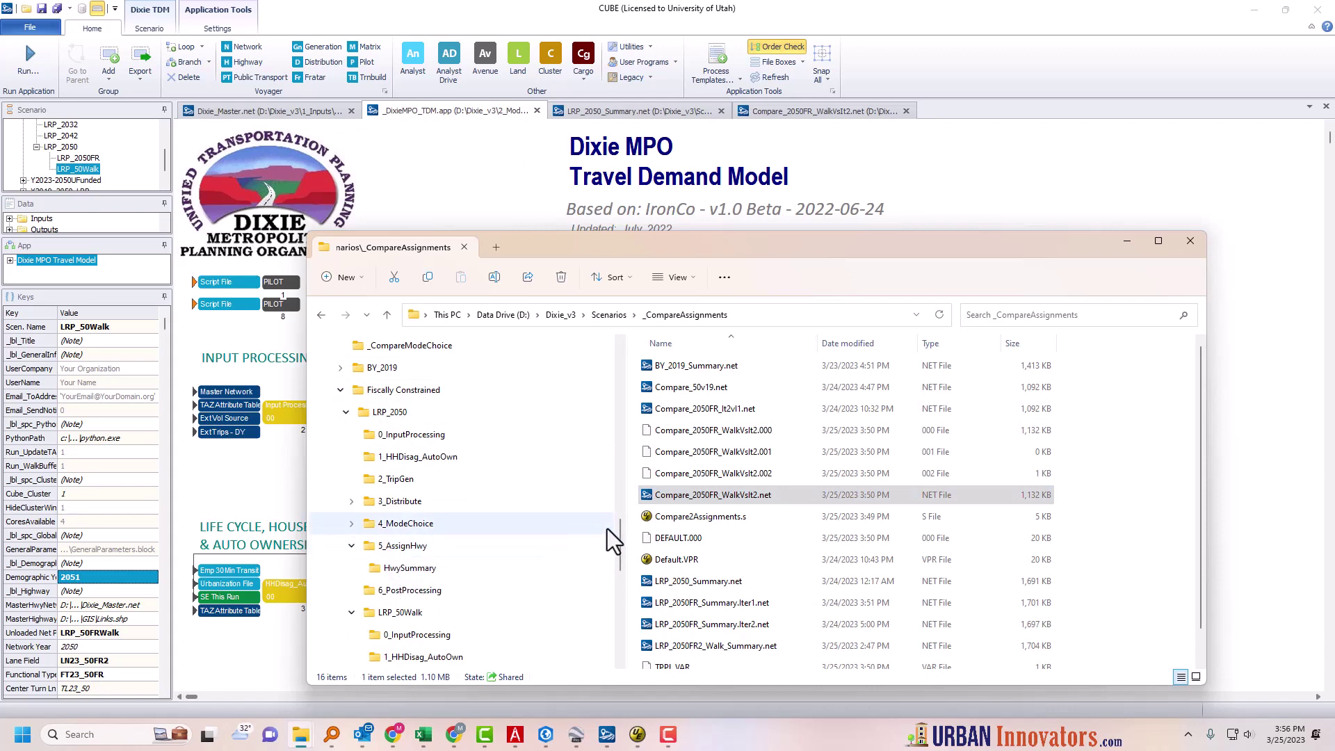
scroll(622, 549, "down", 1)
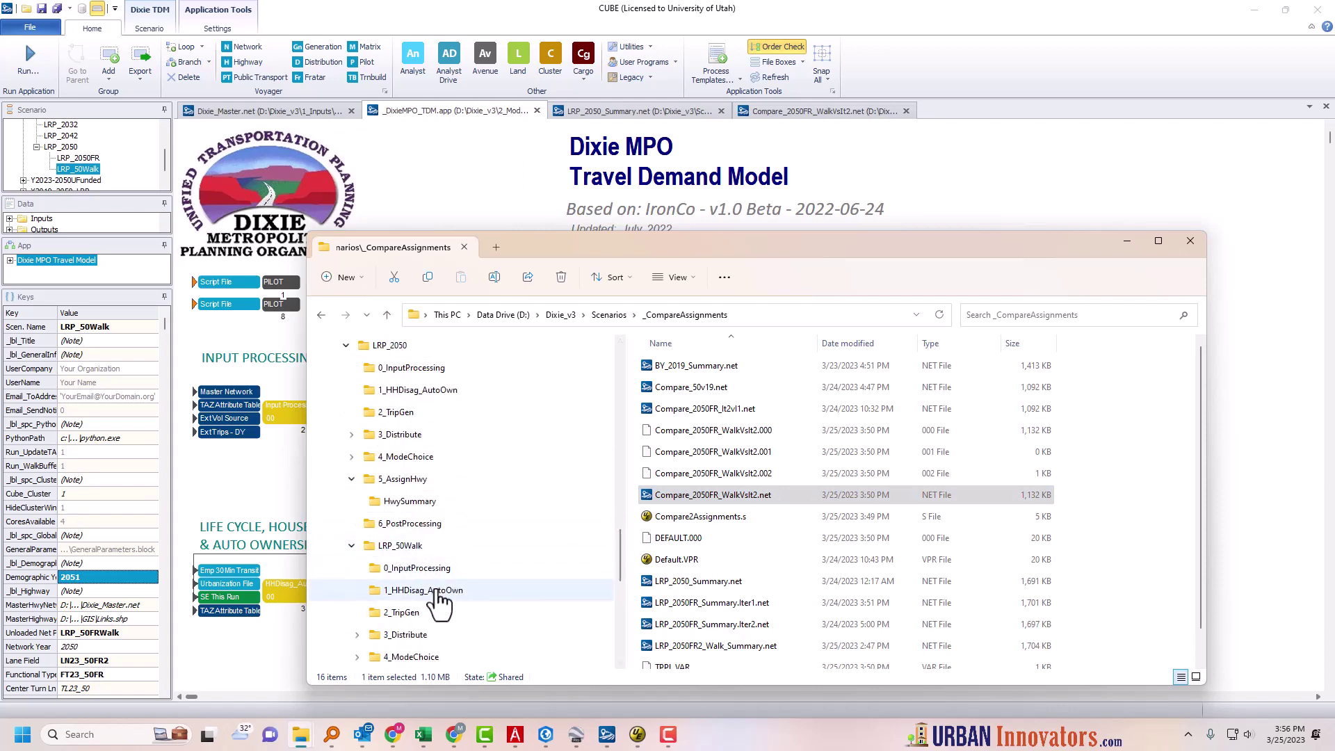
scroll(438, 598, "down", 1)
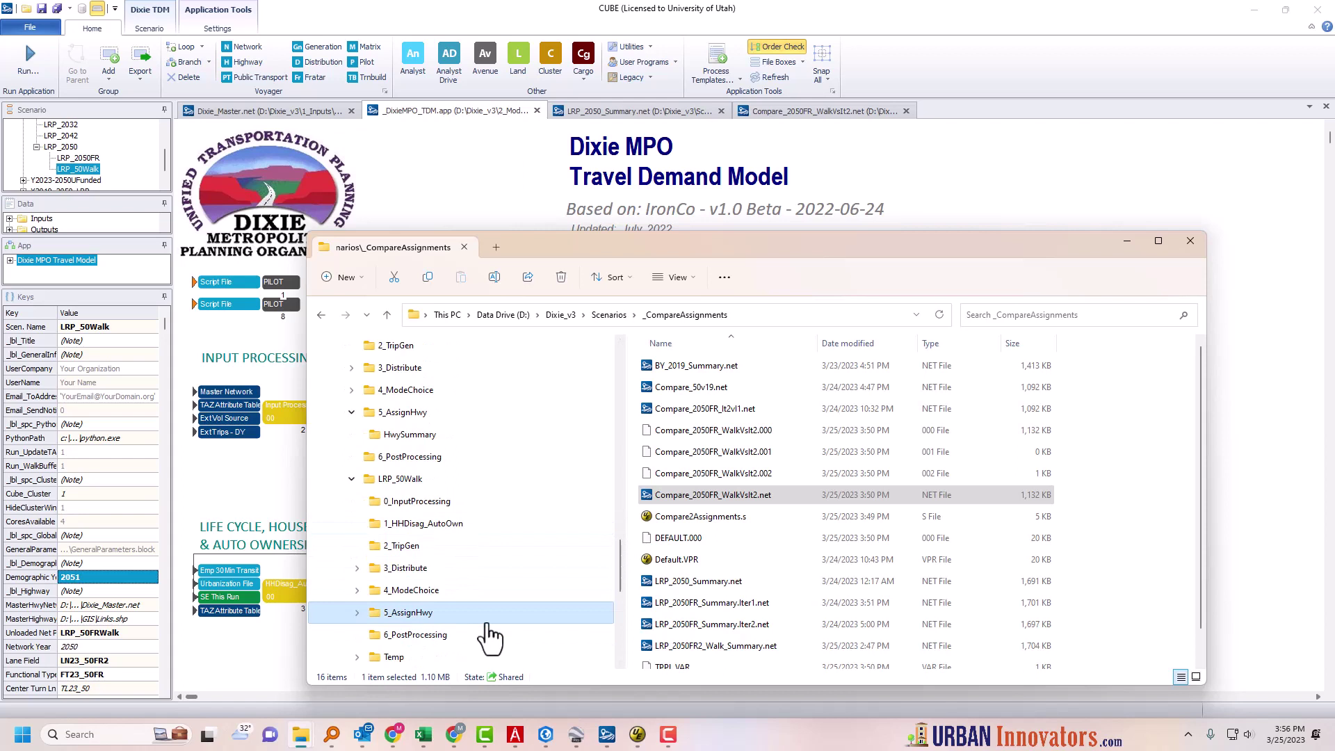
left_click(480, 614)
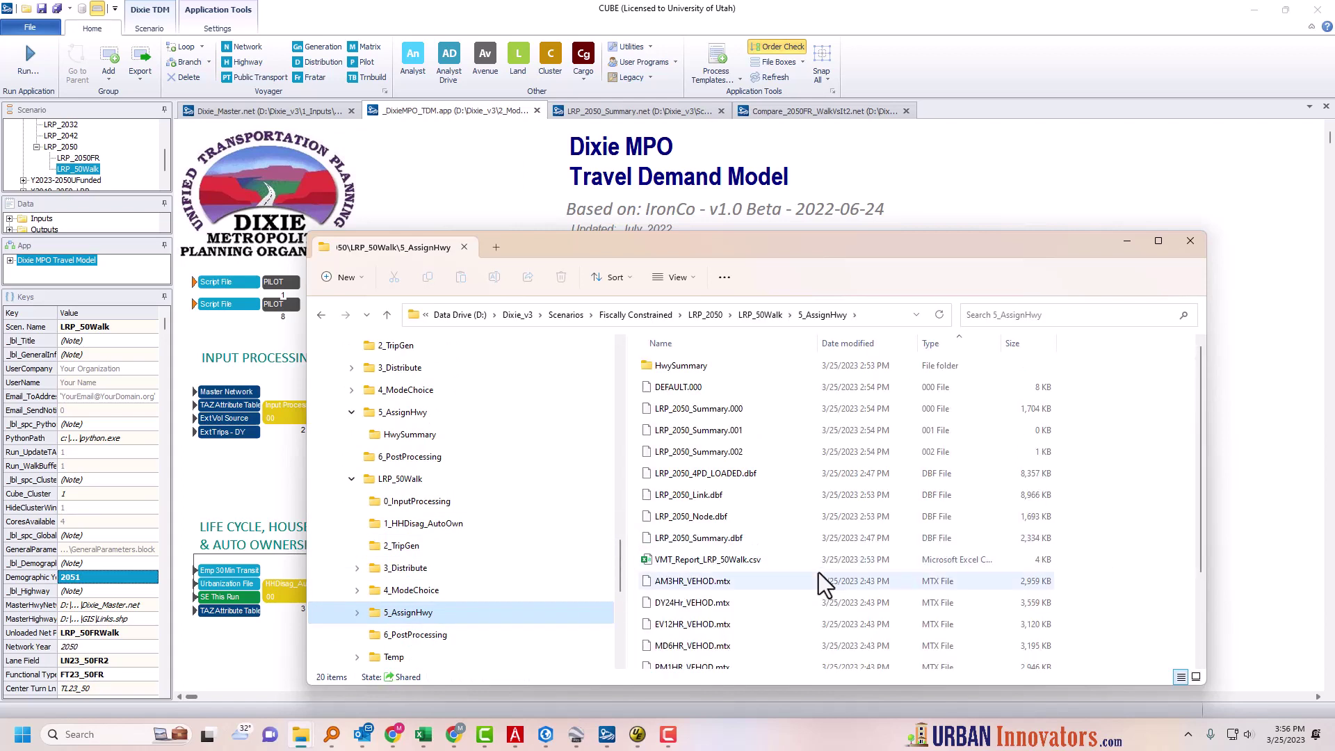
left_click_drag(1201, 493, 1207, 587)
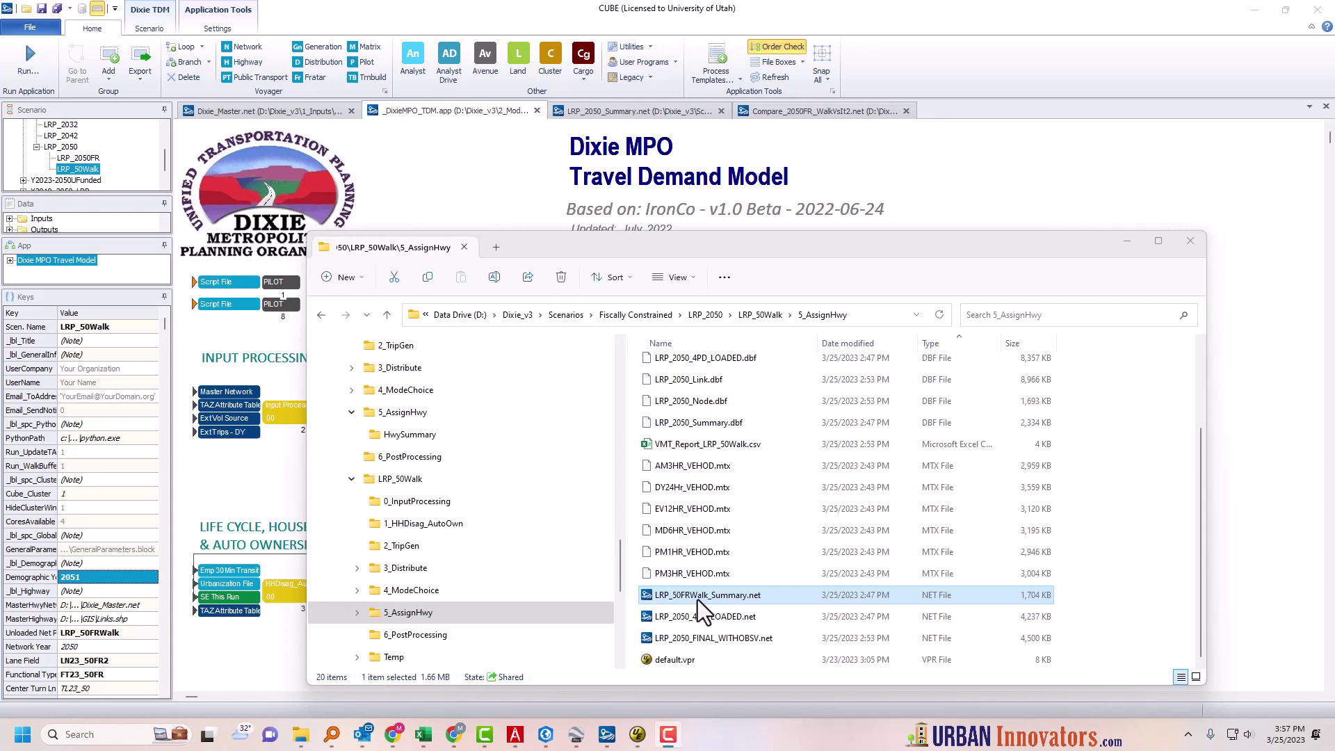
- Back in CUBE, open the Highway Assignment's summary network and tile it vertically beside the Compare_2050FR_WalkVsIt2.net map
left_click(865, 153)
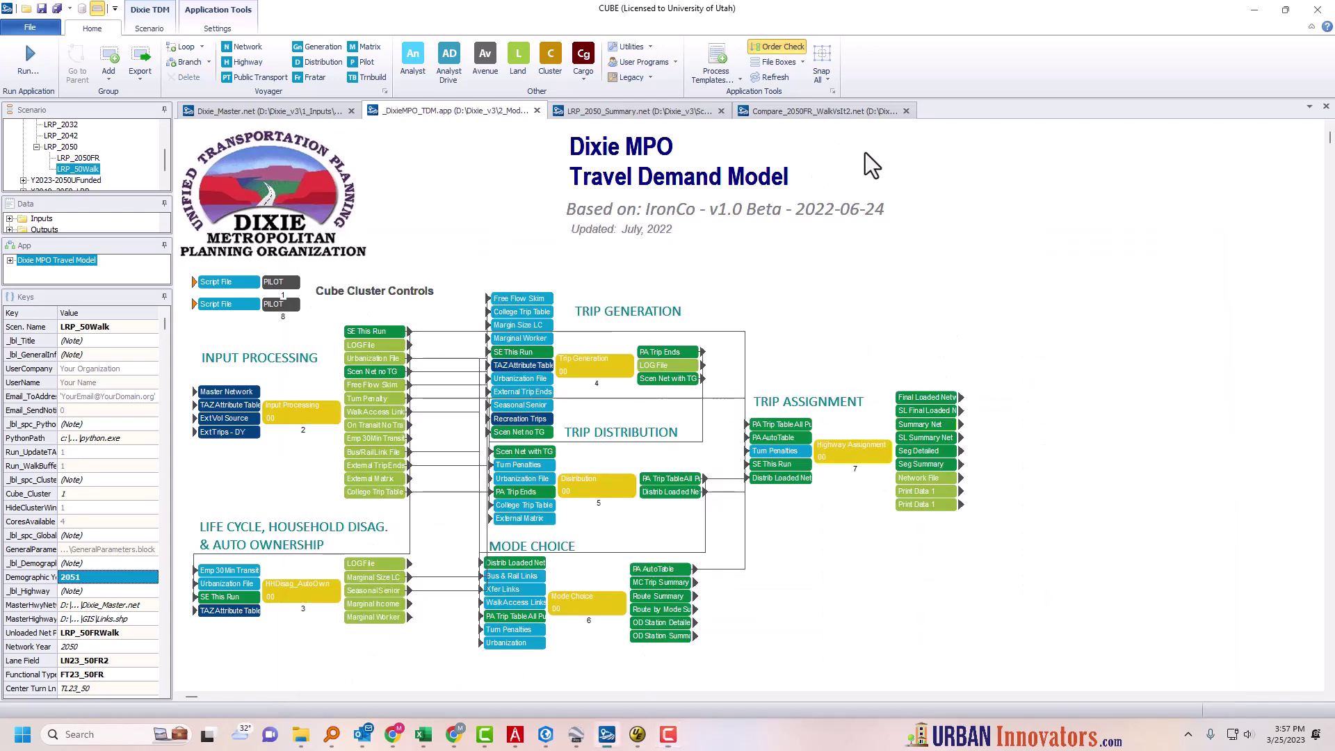
double_click(922, 427)
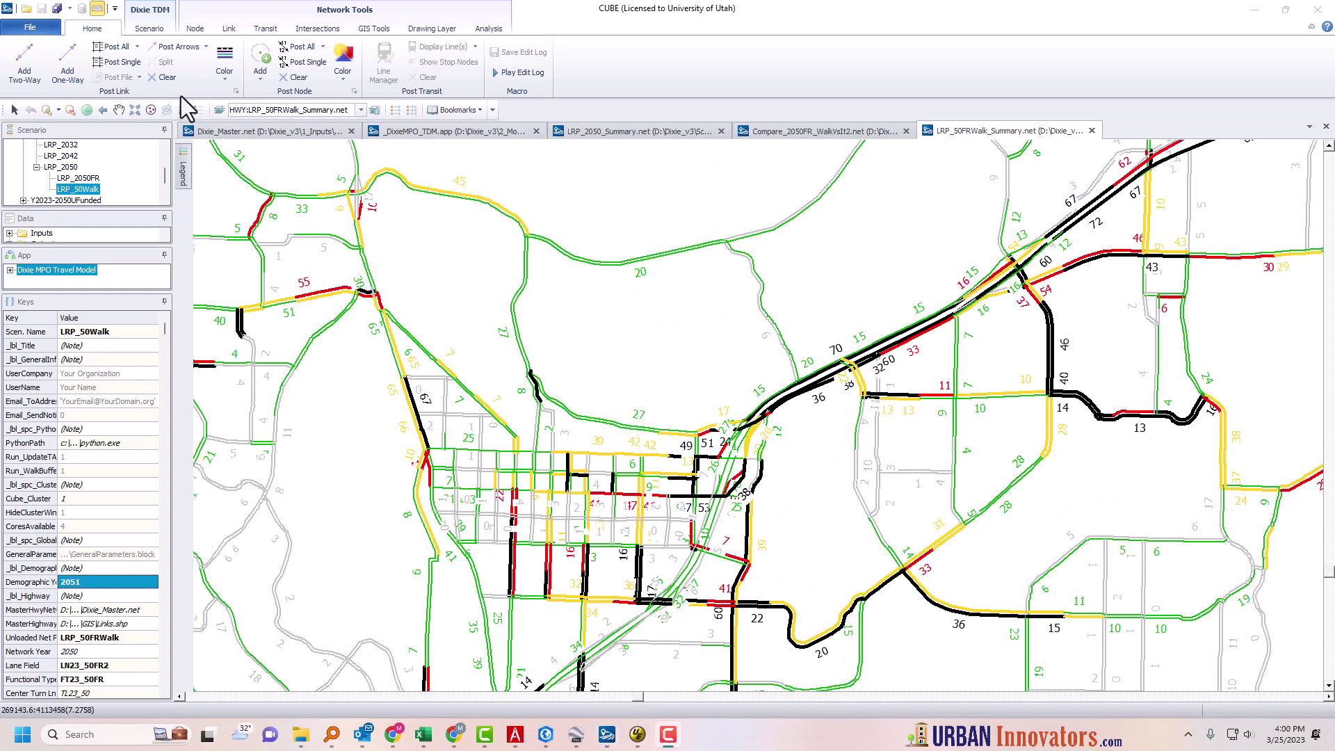
left_click(98, 8)
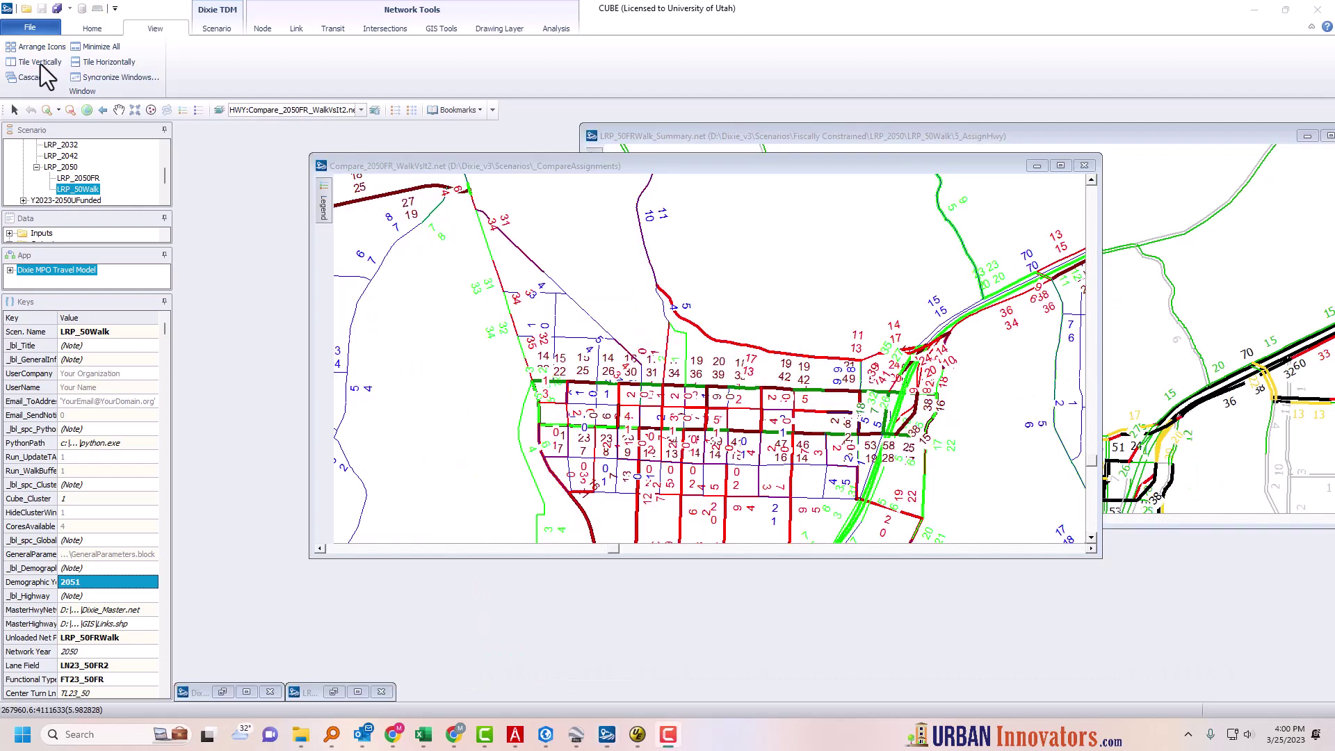
left_click(41, 63)
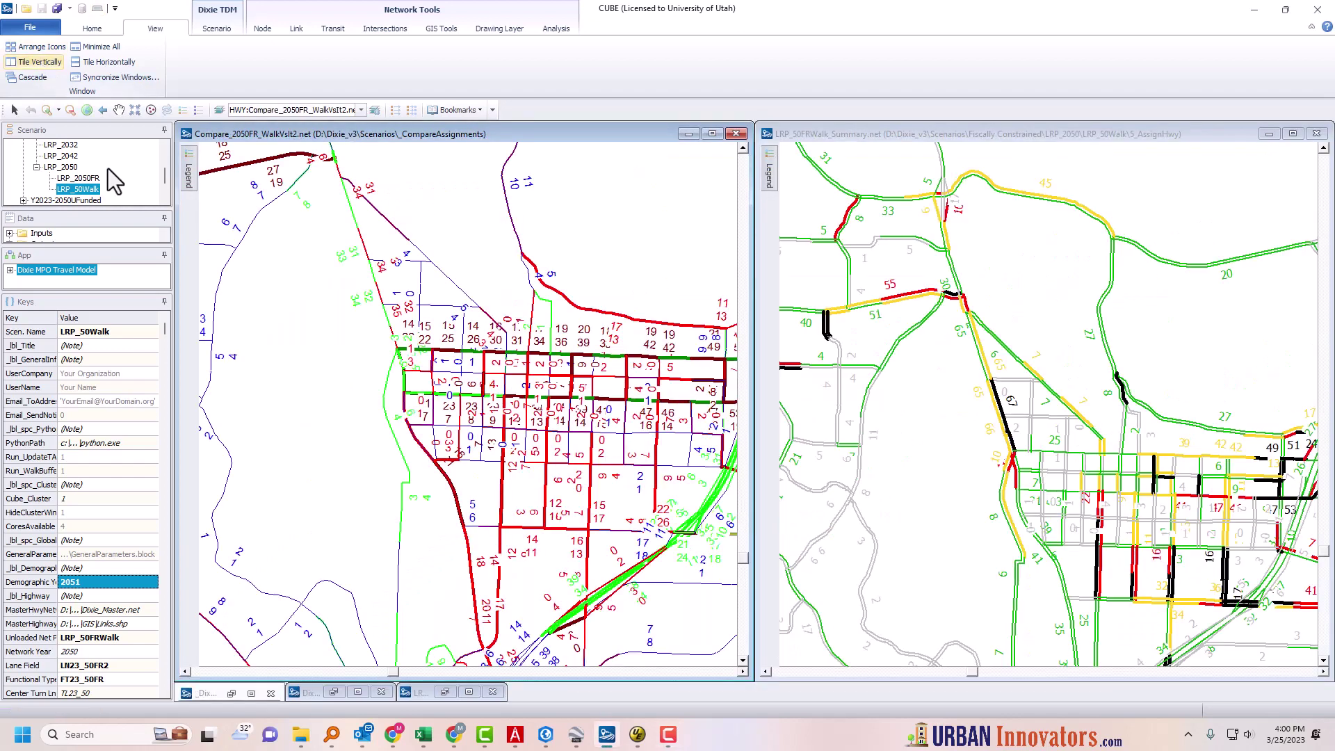
- Synchronize the map windows by adding all four open networks to sync group 1, maintaining the same width
left_click_drag(614, 409, 556, 403)
left_click(135, 81)
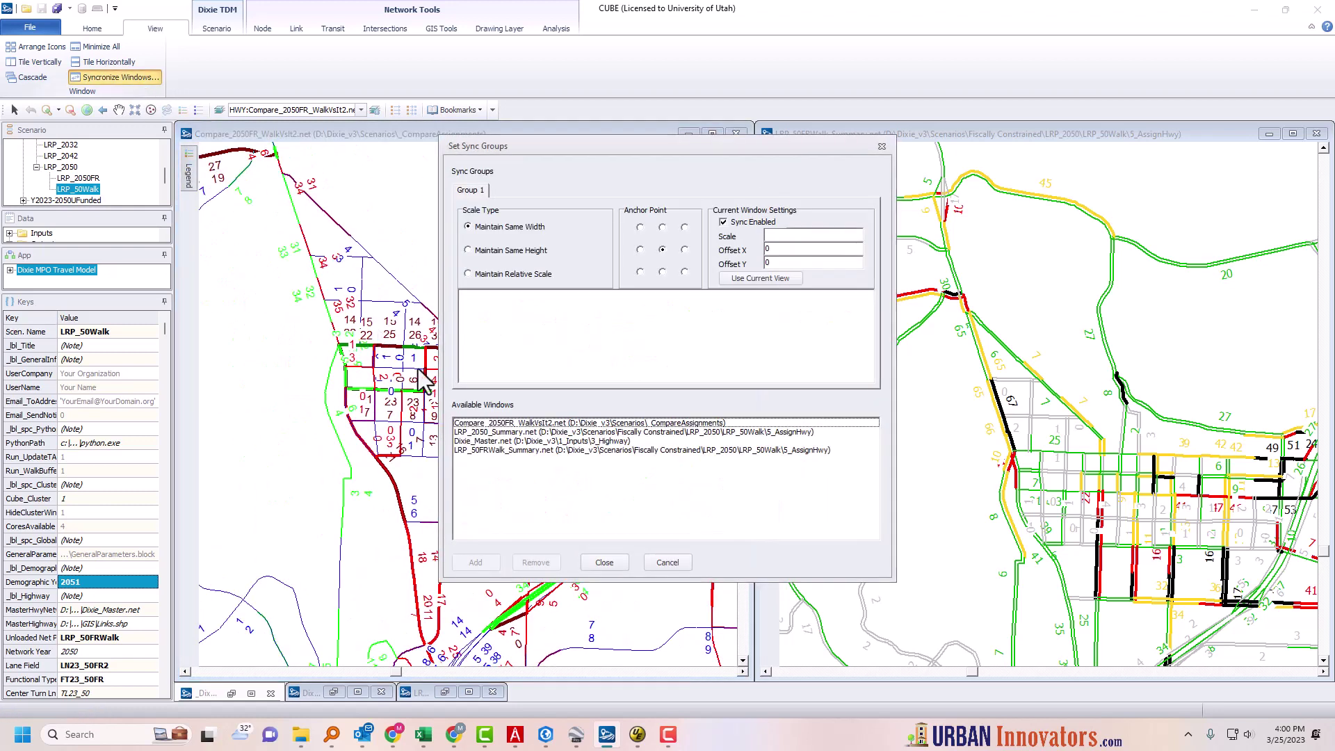
double_click(512, 427)
double_click(511, 427)
left_click(512, 427)
double_click(512, 427)
double_click(512, 426)
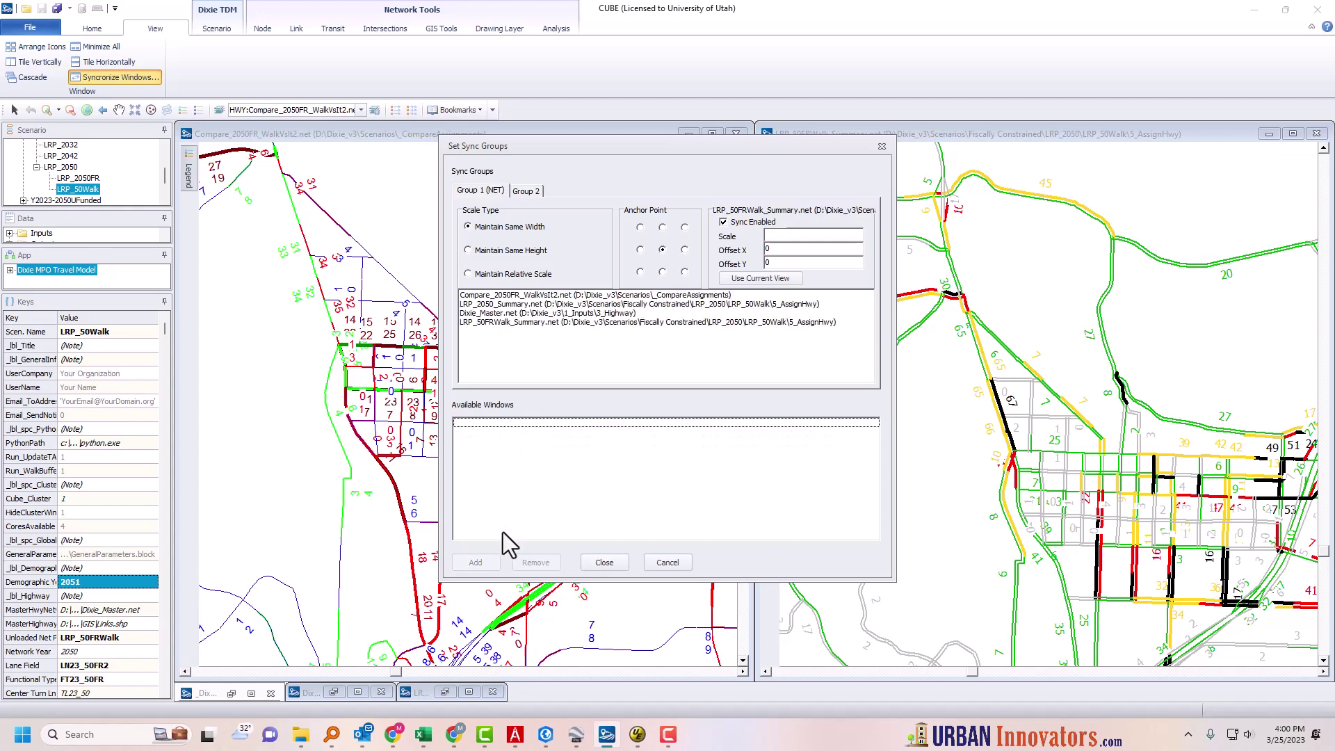
left_click(606, 563)
- Compare the scenario volumes with the walkable network's congestion colours across the downtown grid and the streets south of it
left_click_drag(631, 470, 518, 502)
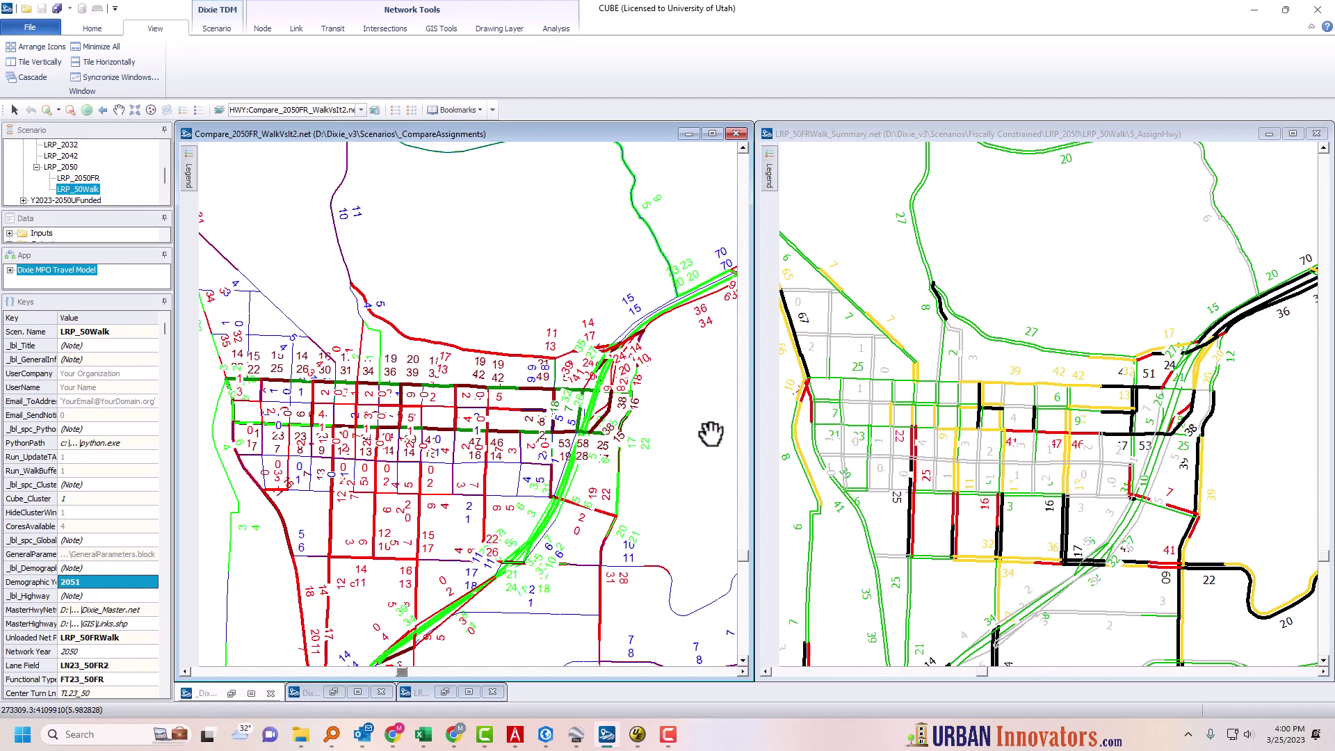
left_click_drag(1123, 474, 1031, 506)
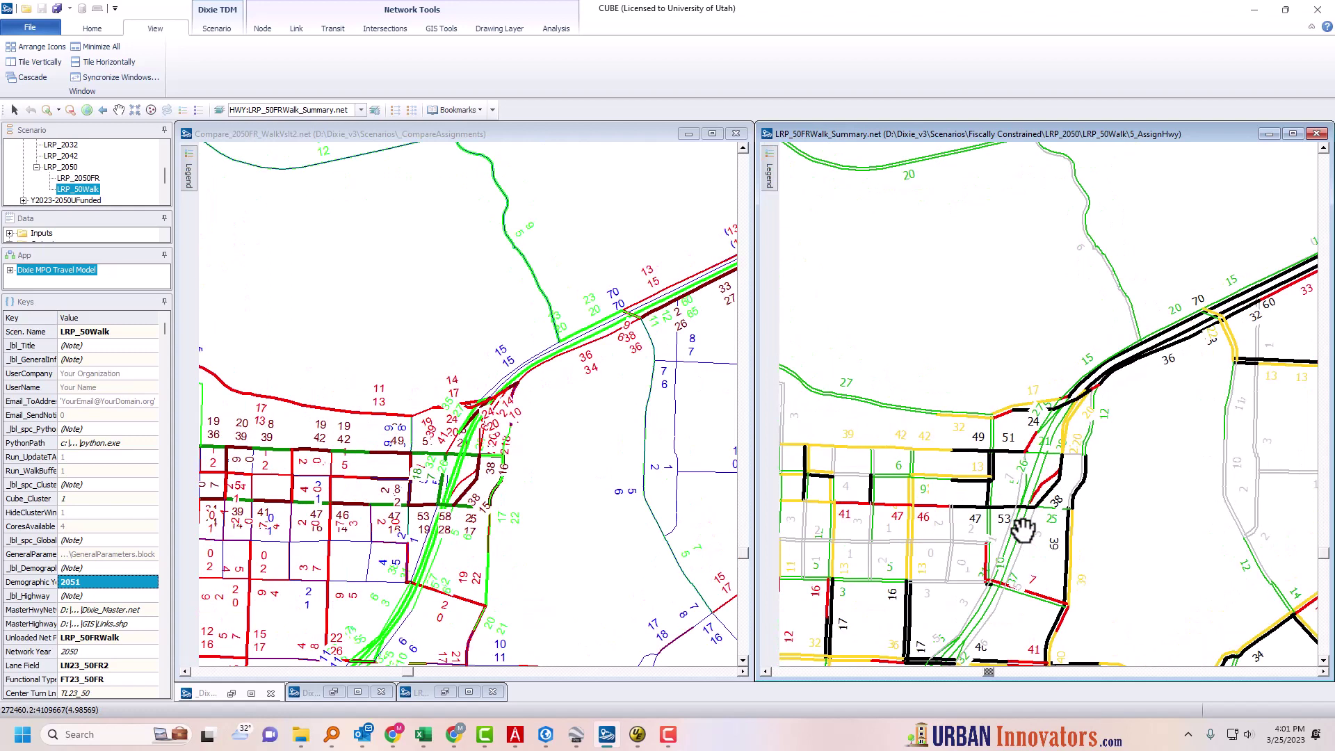
left_click_drag(1001, 563, 1084, 422)
left_click_drag(1031, 499, 1069, 374)
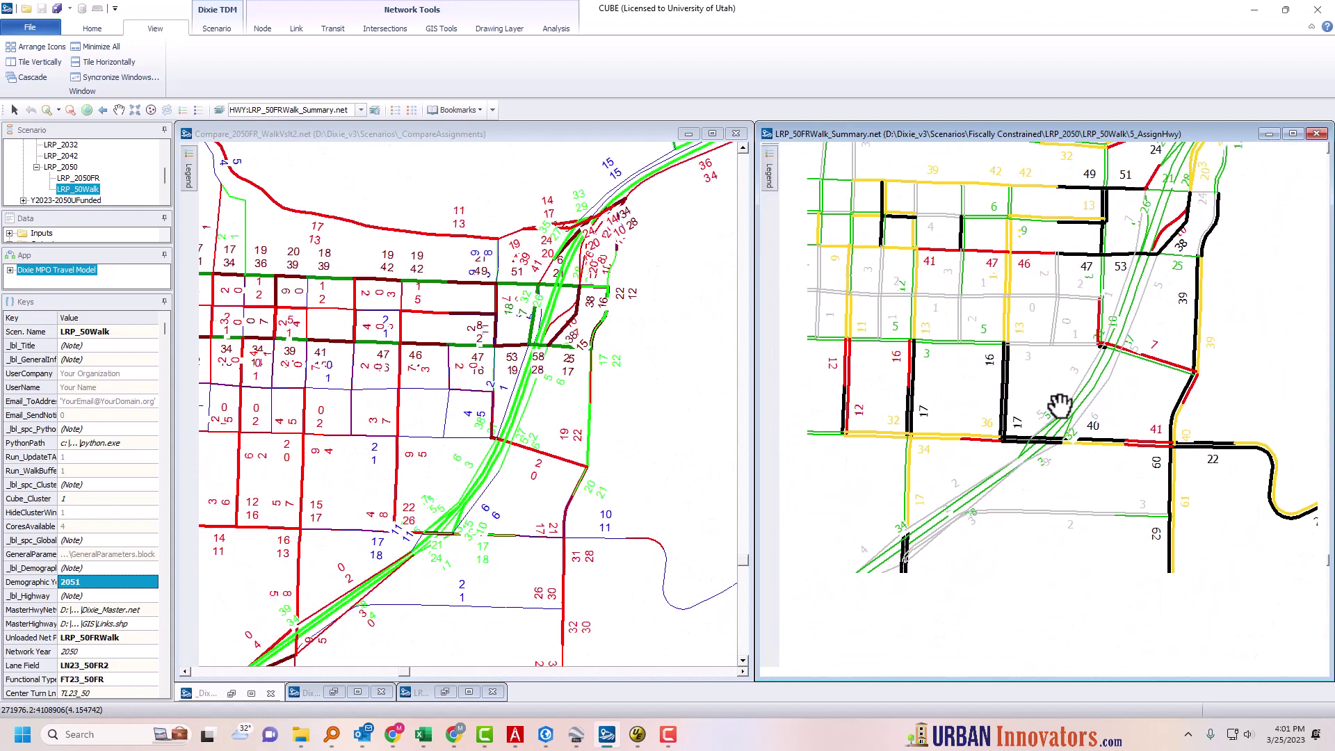
left_click_drag(939, 443, 998, 426)
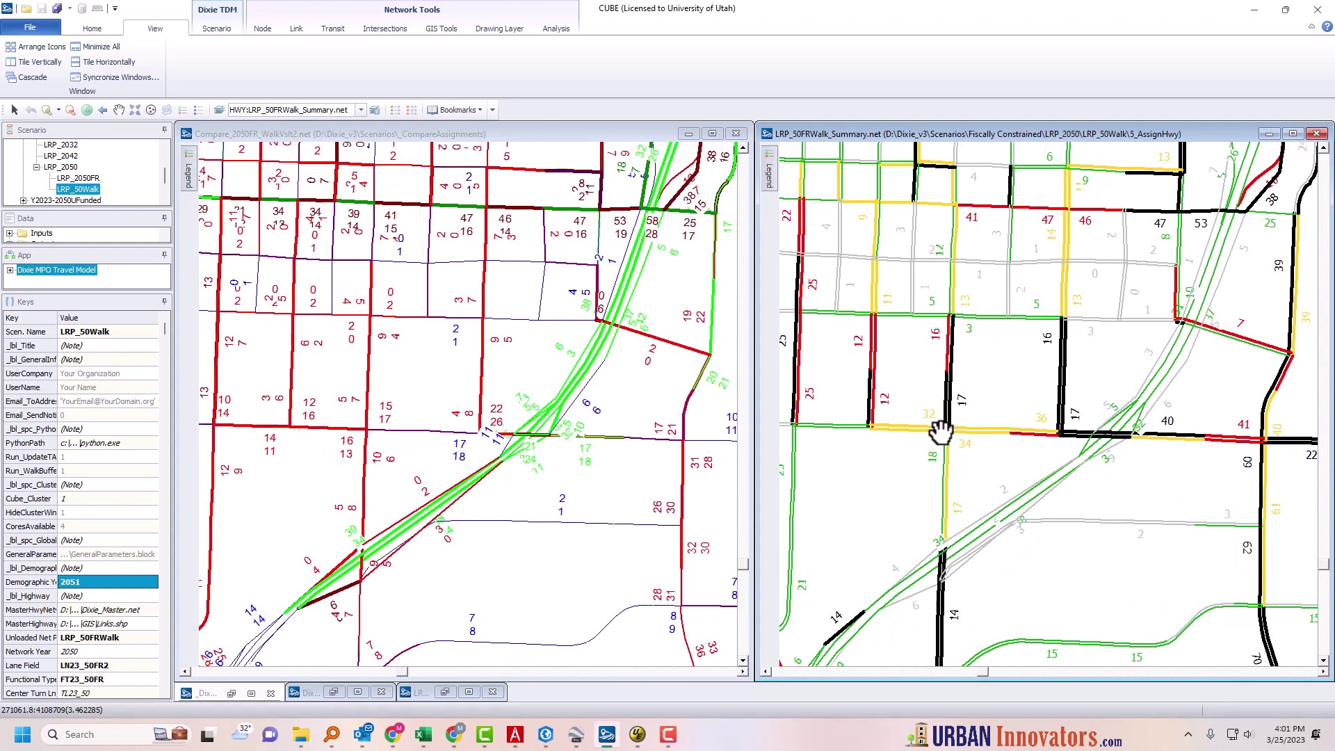
left_click_drag(939, 432, 1070, 423)
left_click_drag(897, 362, 833, 382)
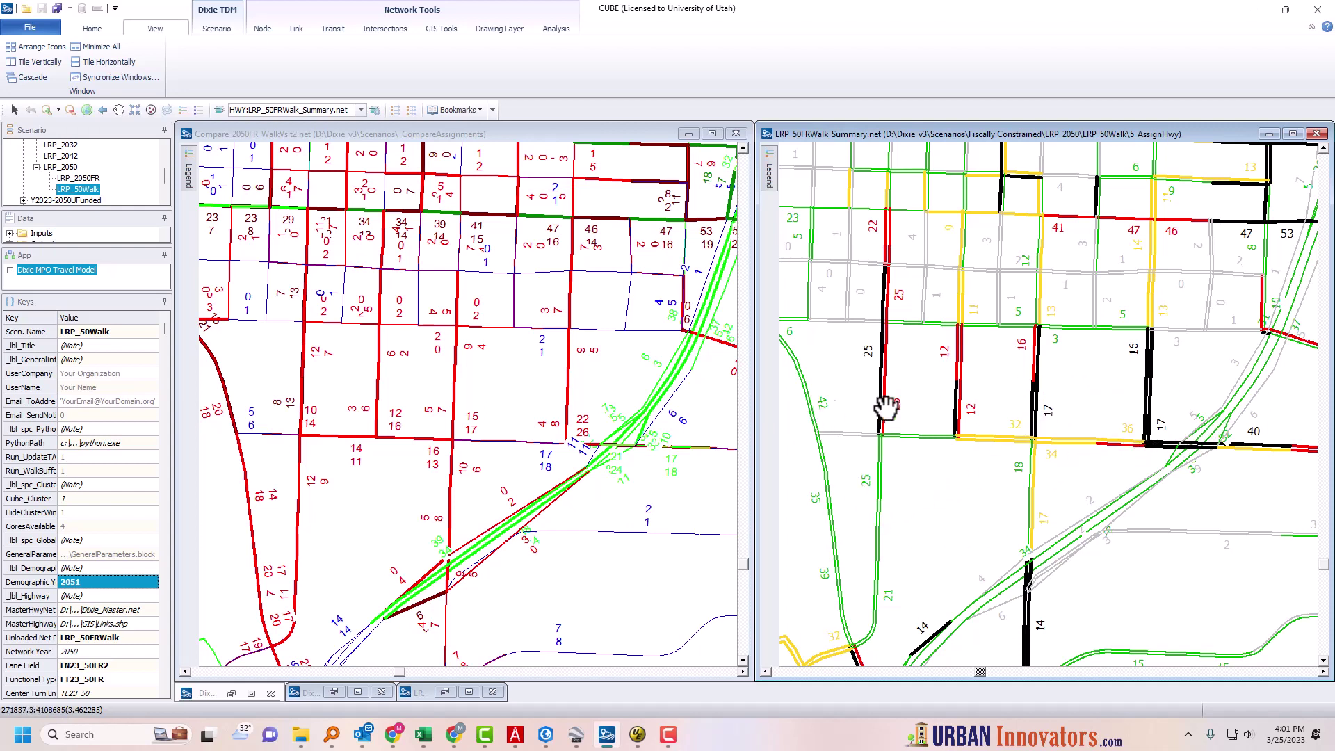
- Examine volumes and congestion around the freeway interchange on the east-west arterial south of downtown in both maps
scroll(847, 413, "right", 5)
left_click_drag(874, 453, 976, 417)
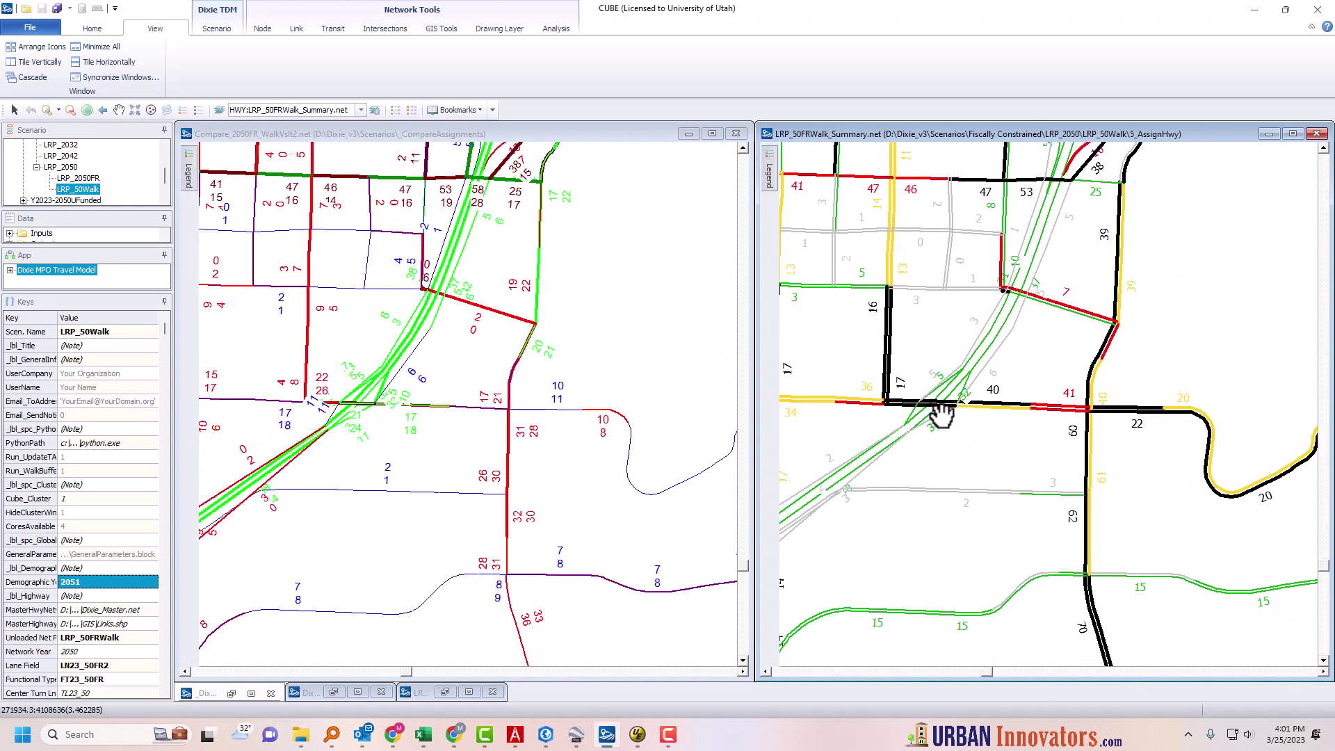
scroll(942, 414, "up", 4)
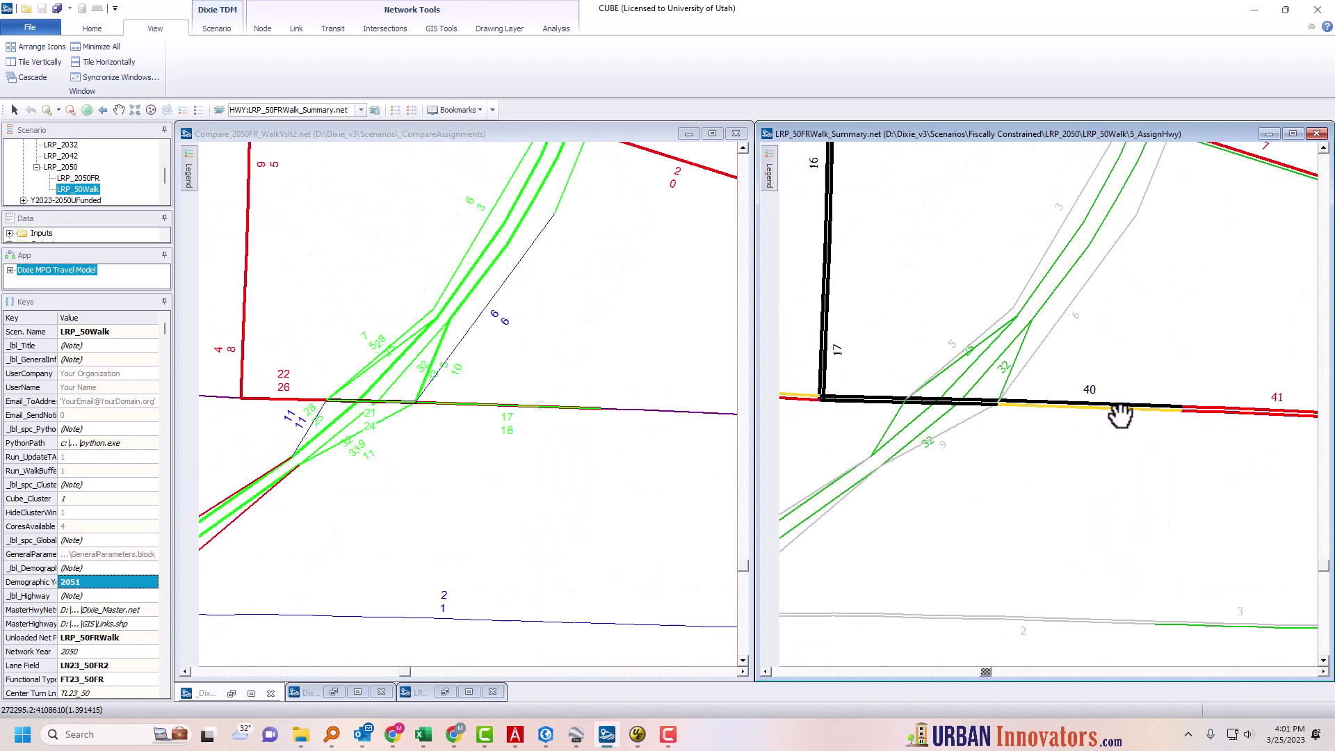
left_click_drag(950, 438, 1083, 439)
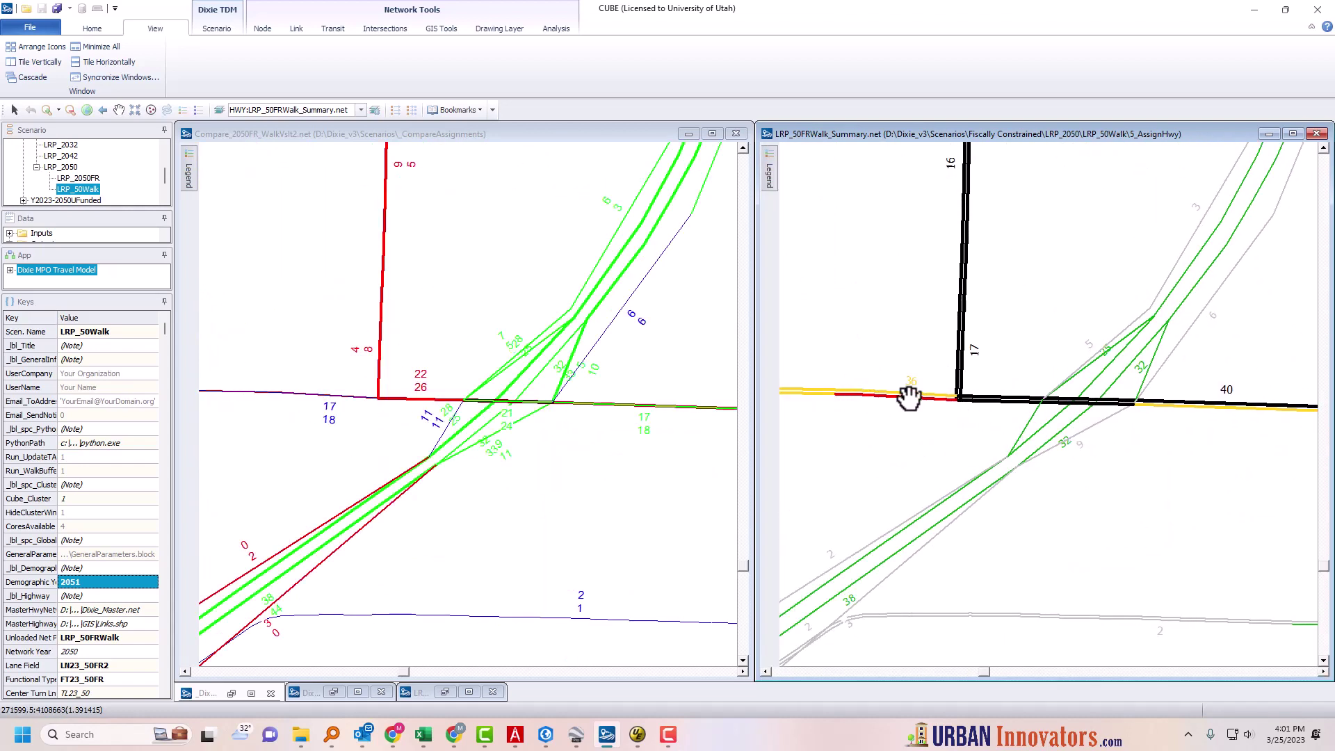
scroll(909, 397, "down", 2)
left_click_drag(913, 450, 993, 361)
scroll(993, 360, "down", 1)
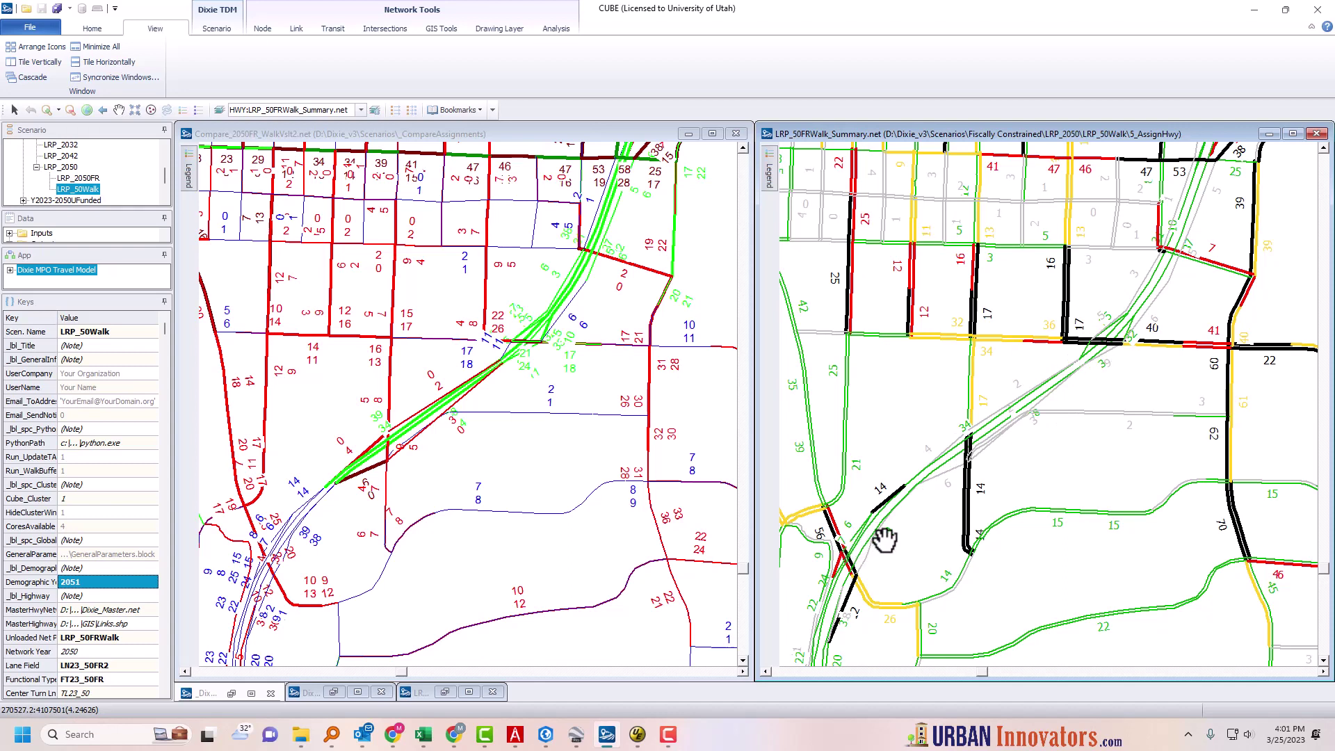
- Follow the freeway northeast from the southern interchange past downtown, comparing volumes and congestion along its mainline, ramps and frontage roads
left_click_drag(1121, 339, 903, 484)
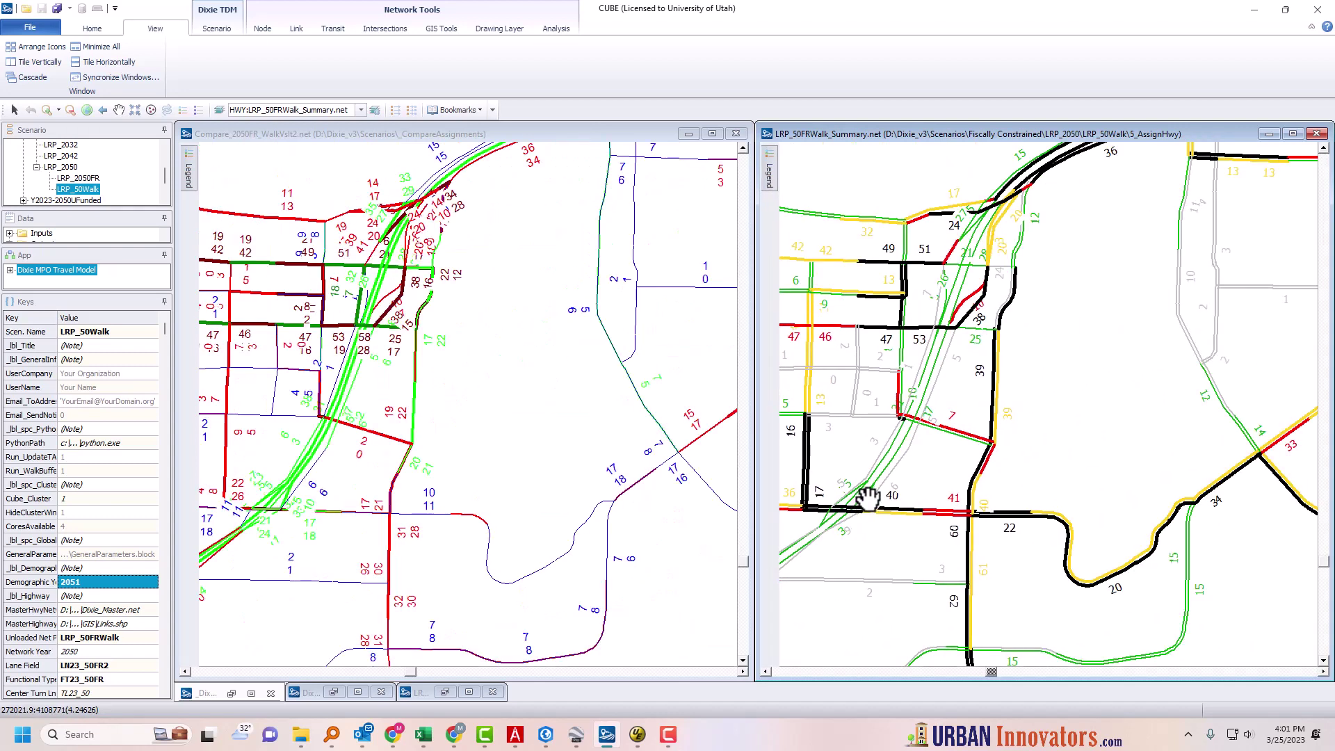
left_click_drag(996, 348, 1014, 490)
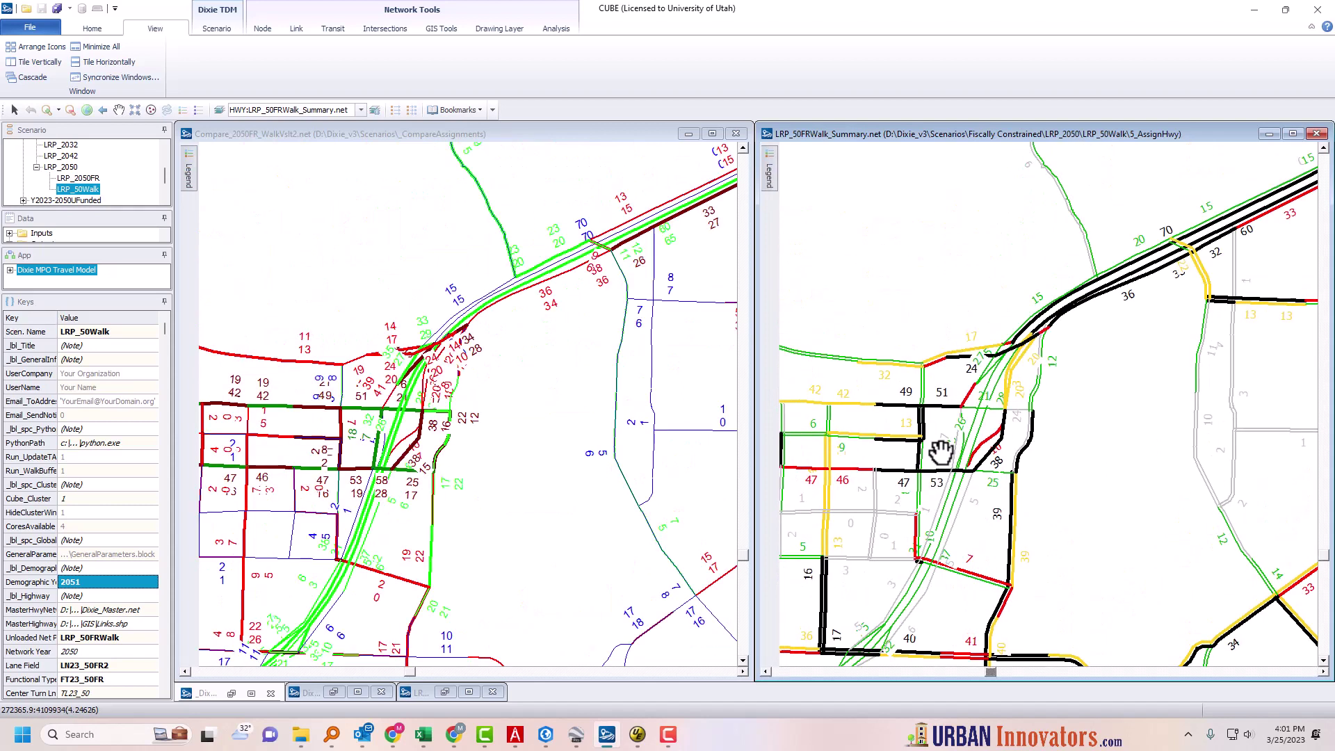
scroll(940, 452, "up", 1)
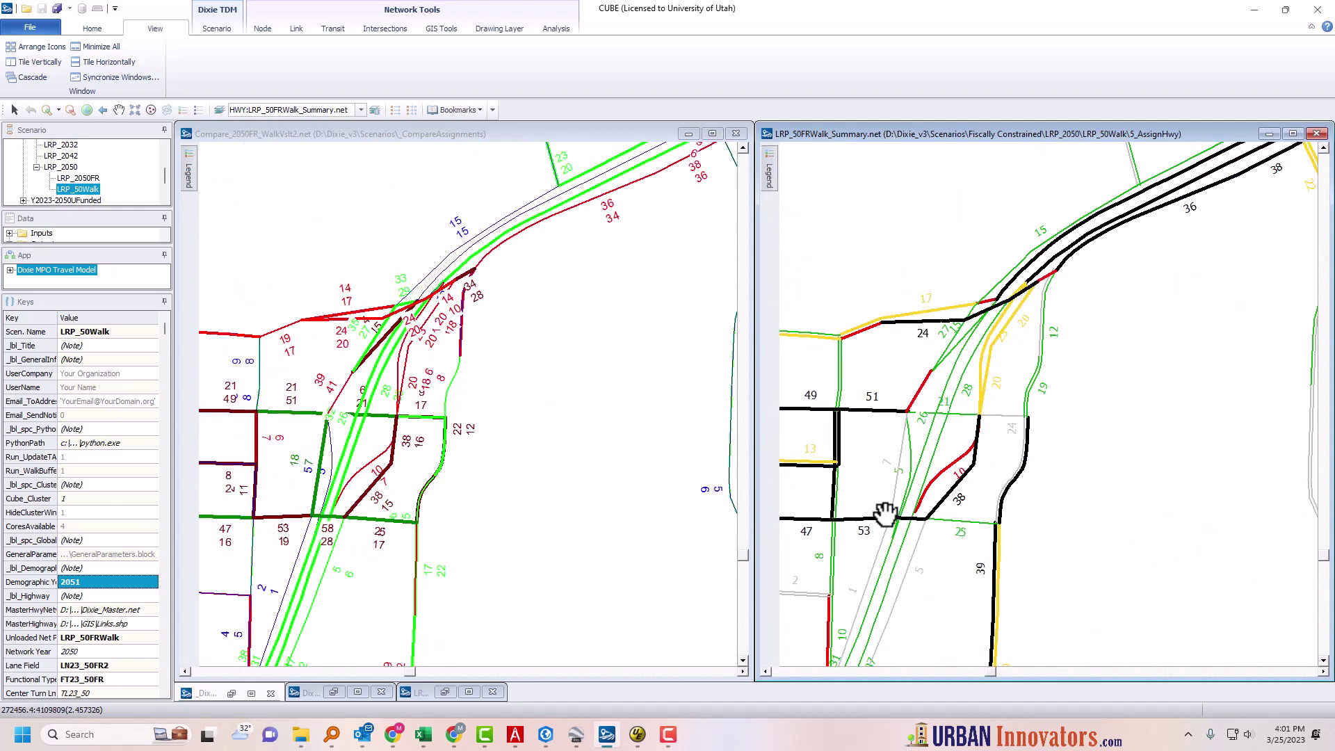
scroll(883, 512, "up", 1)
left_click_drag(933, 381, 1008, 452)
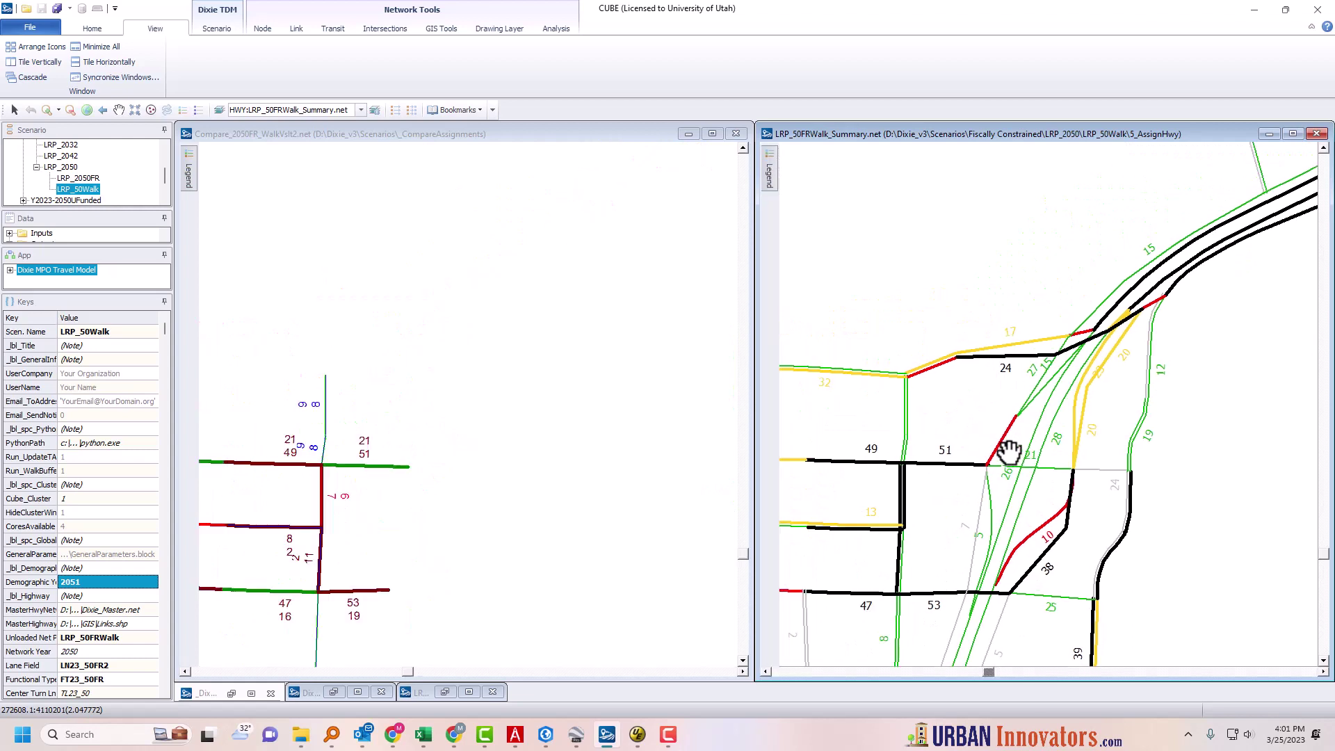
left_click_drag(1030, 387, 897, 534)
left_click_drag(1097, 412, 886, 500)
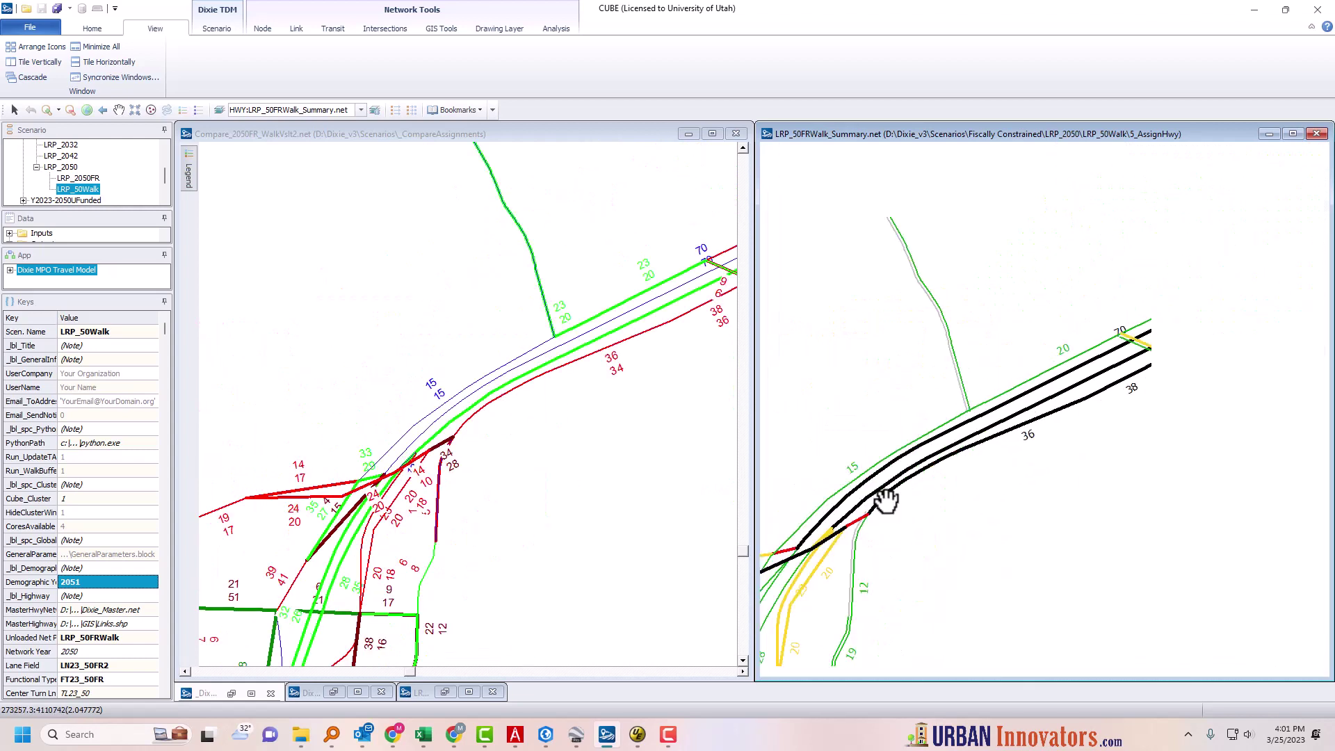
left_click_drag(1075, 385, 1001, 441)
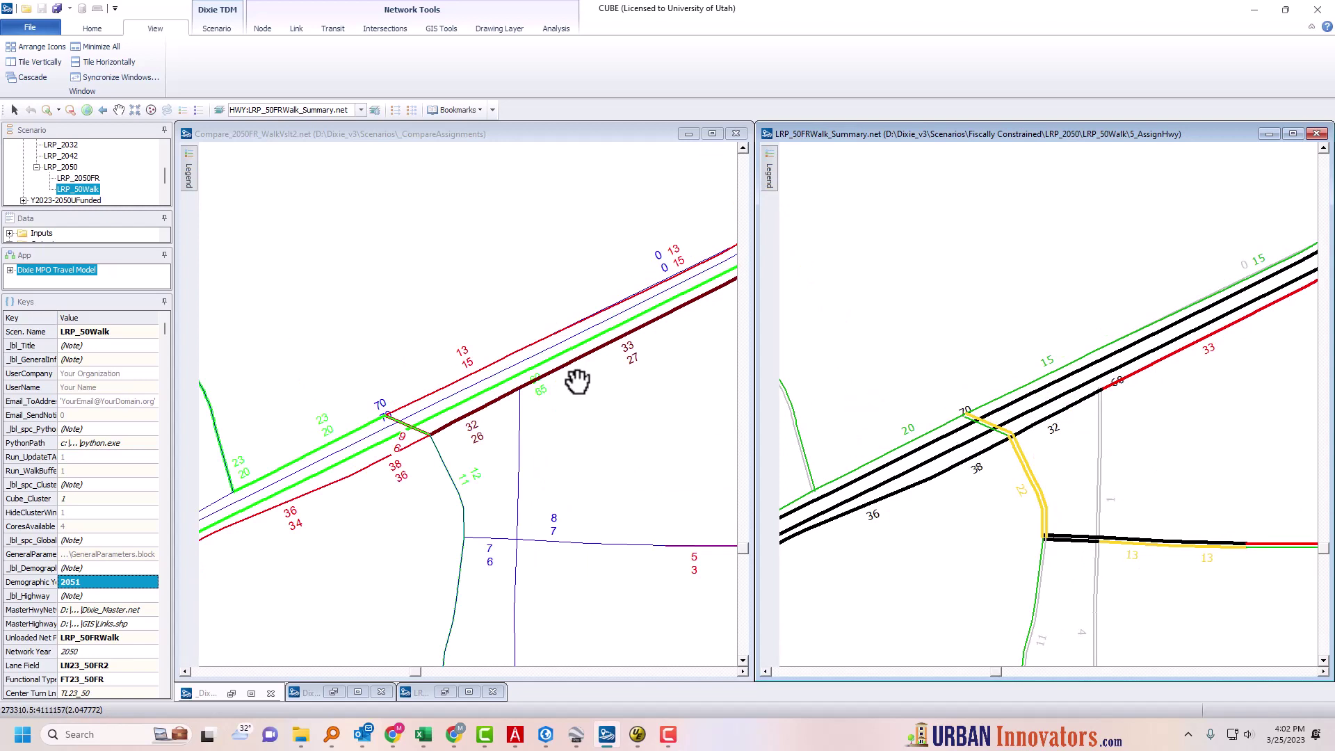
- Compare volumes and congestion on the cross streets and main north-south road southeast of the freeway
left_click(523, 381)
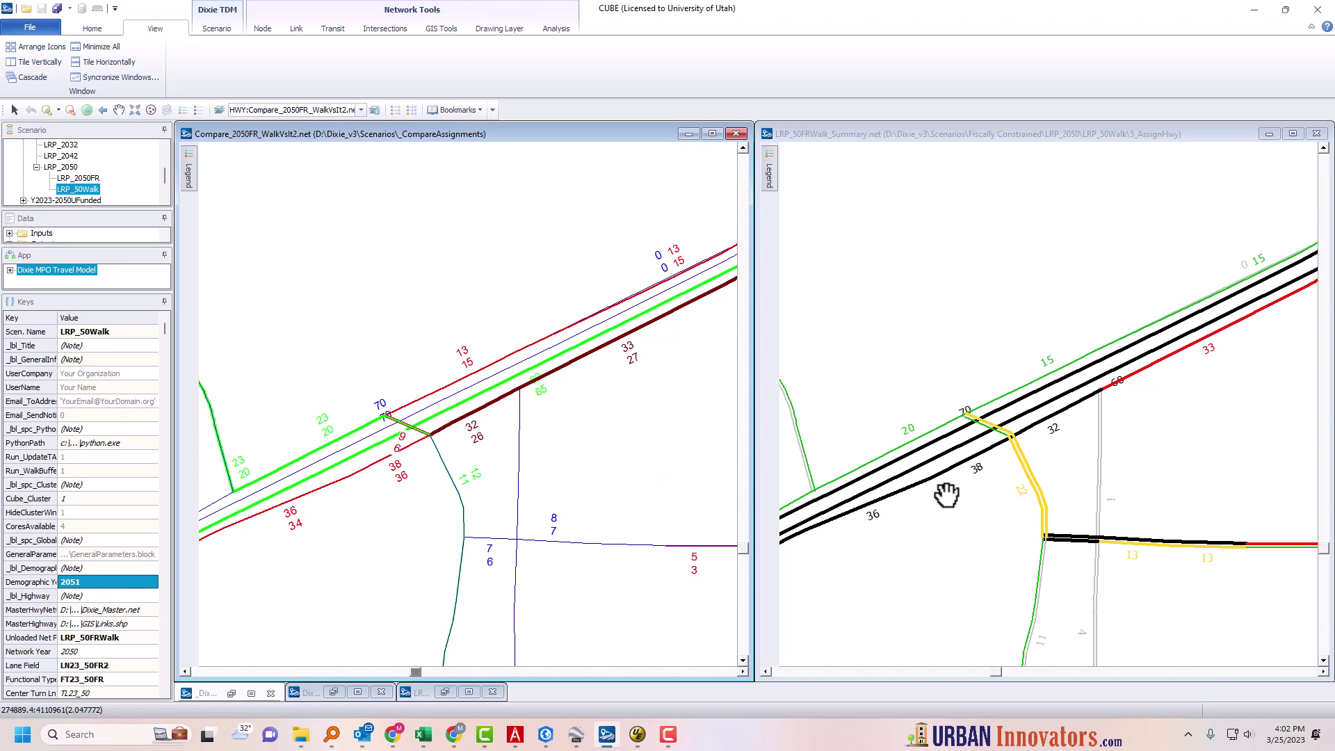
scroll(947, 493, "down", 2)
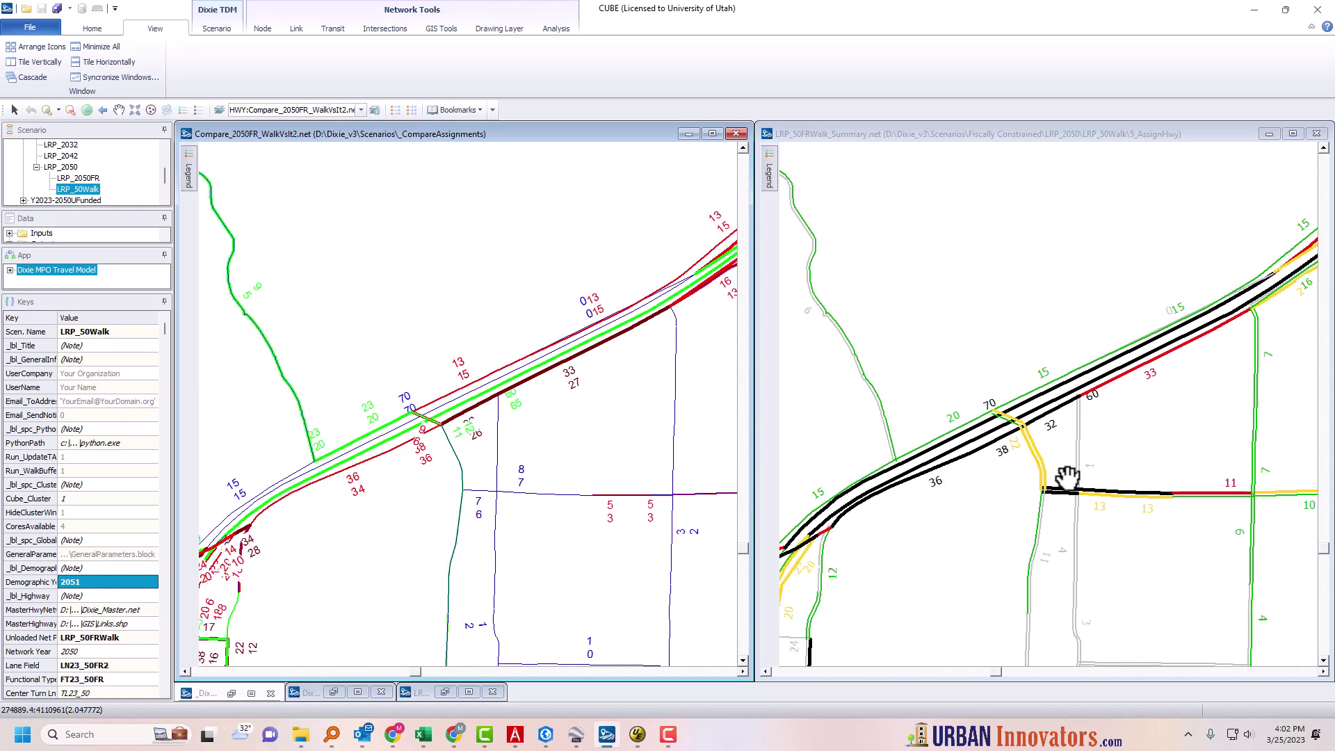
left_click(855, 381)
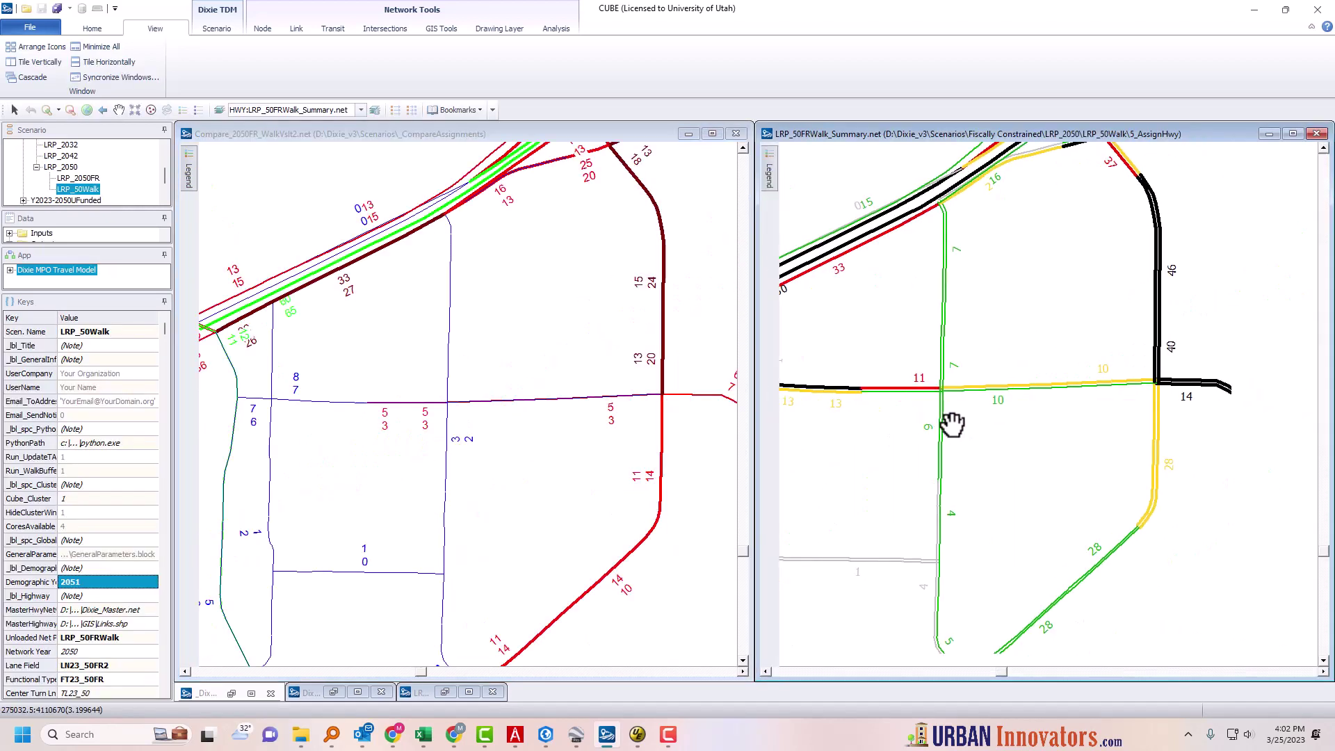
left_click_drag(1096, 368, 1034, 431)
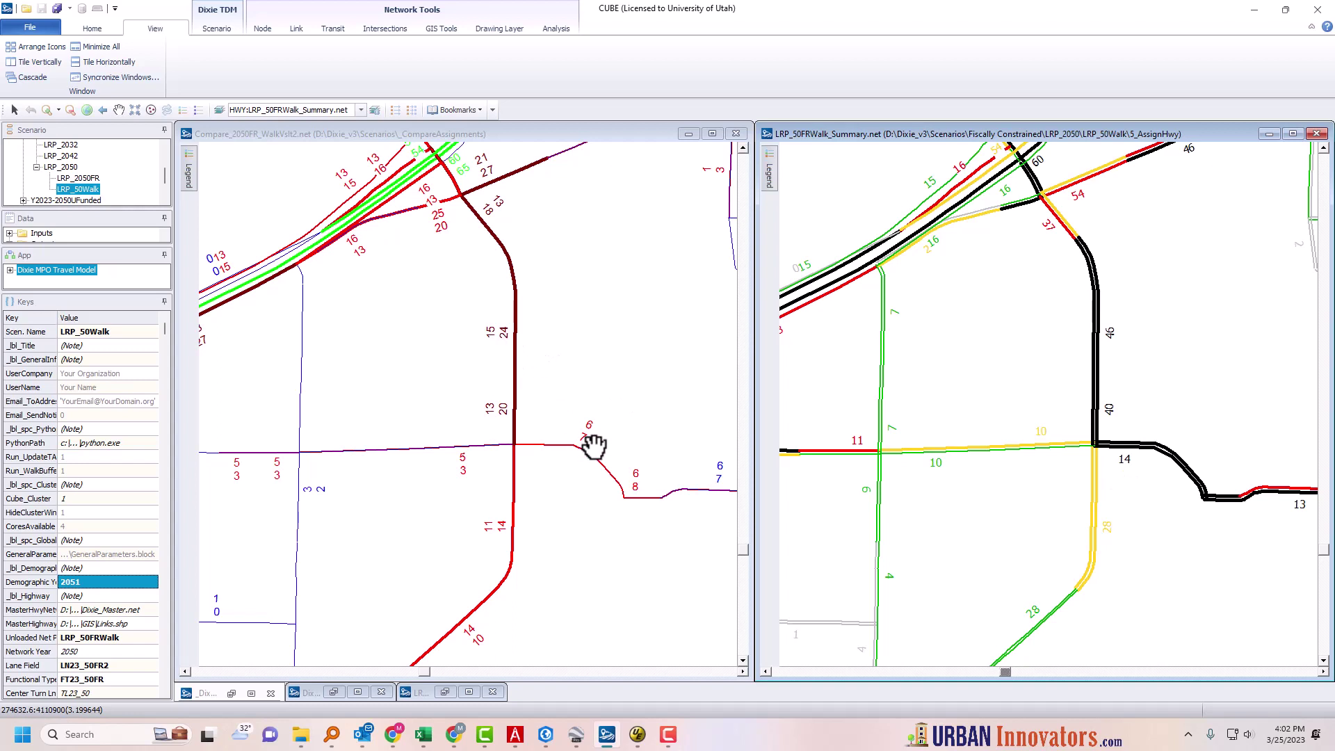
- Compare both maps at regional scale and inspect the link attributes of the road curving north of downtown
scroll(1066, 471, "down", 2)
scroll(1051, 457, "down", 3)
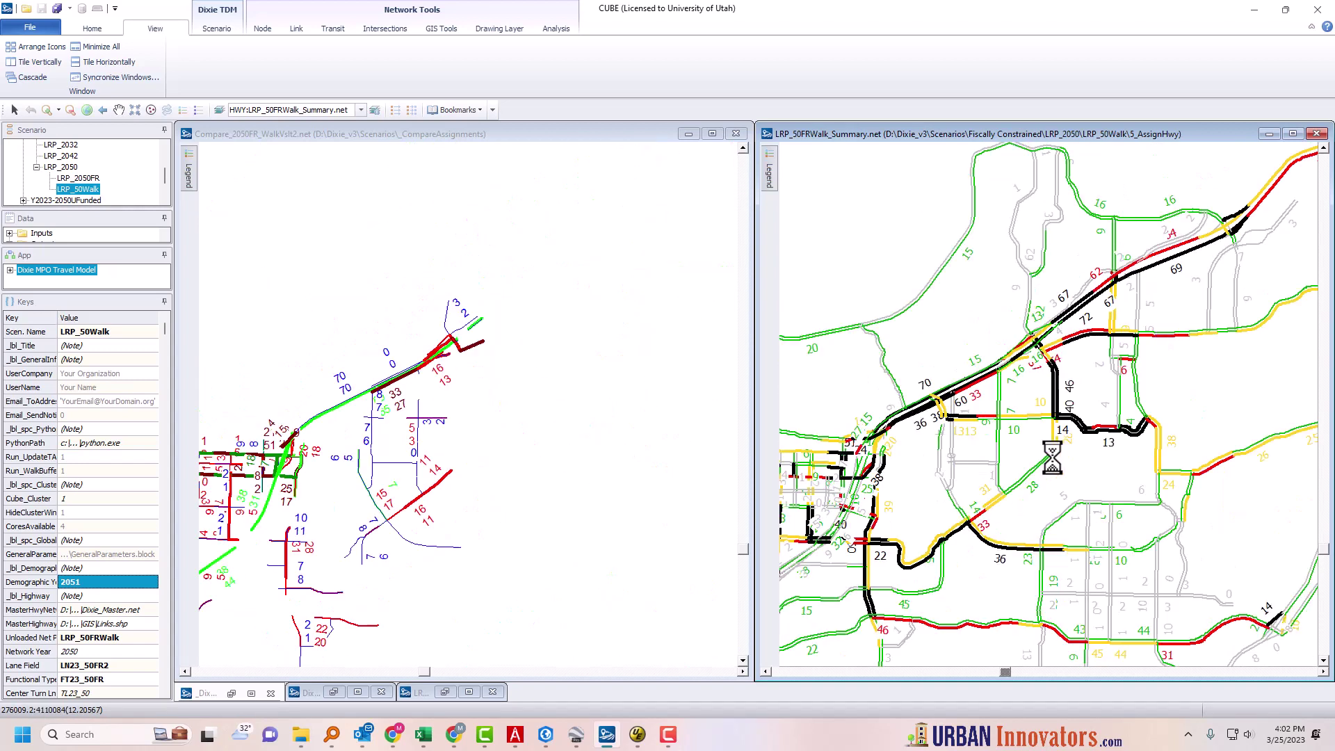
scroll(1045, 490, "down", 1)
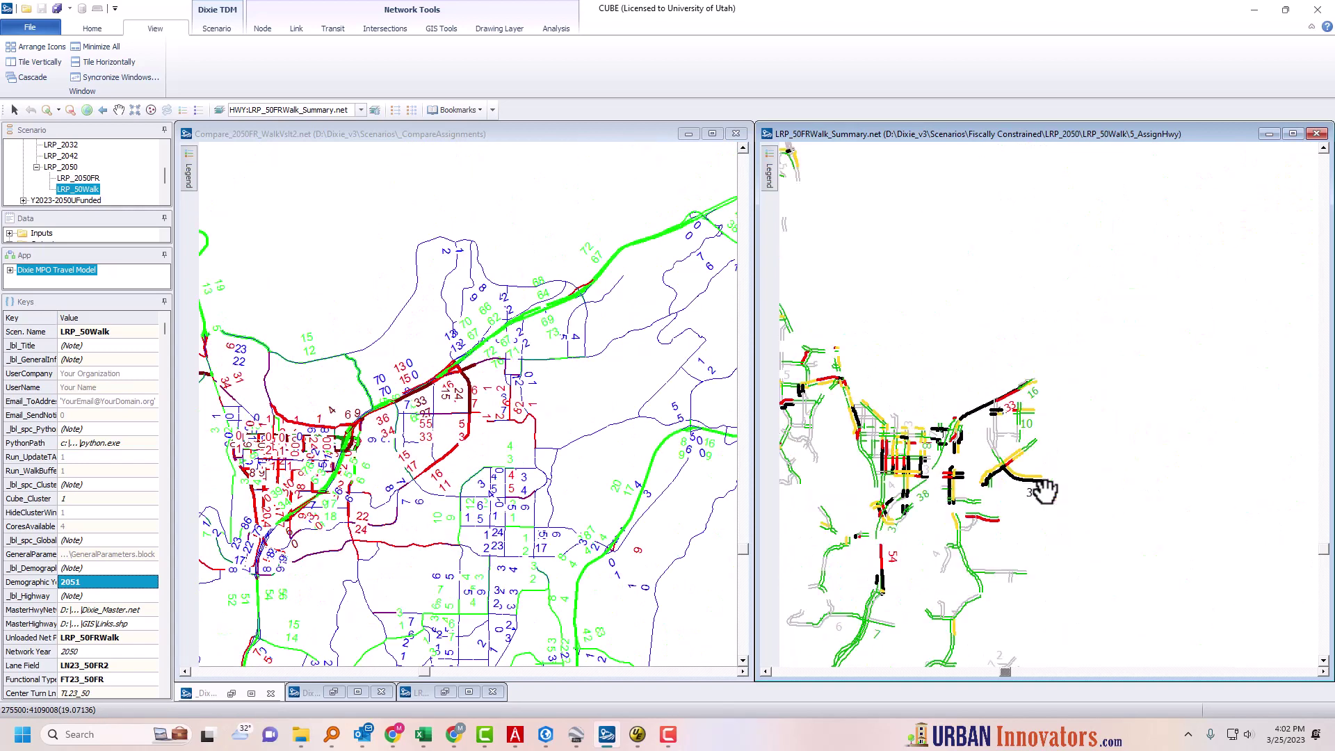
left_click_drag(1039, 490, 1142, 473)
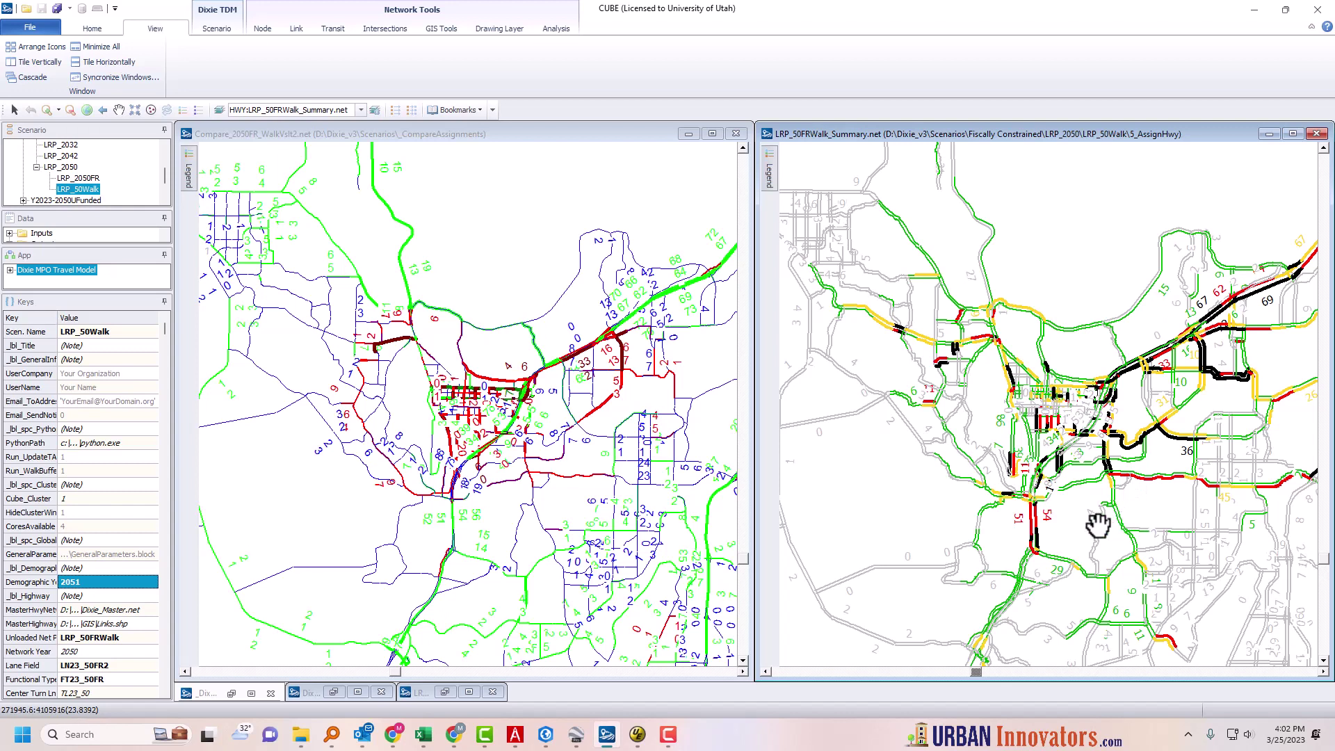
left_click(431, 457)
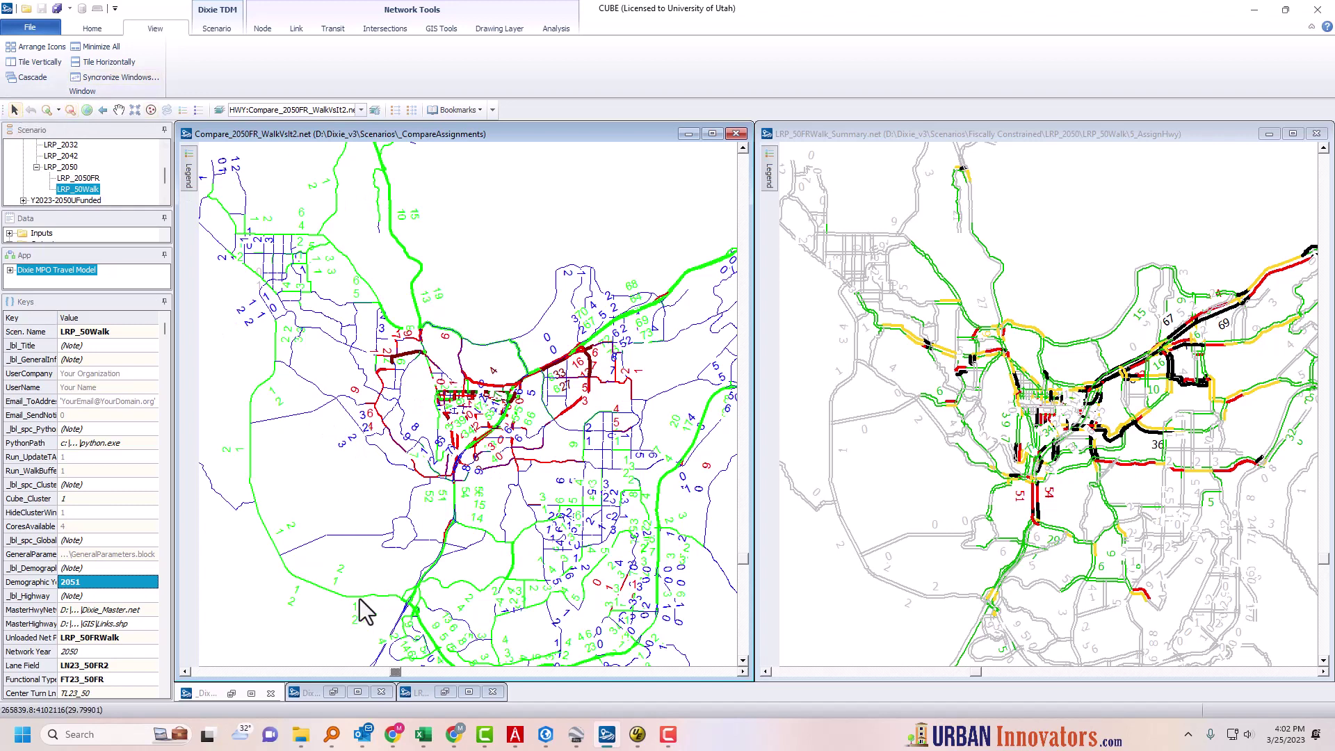
left_click(496, 346)
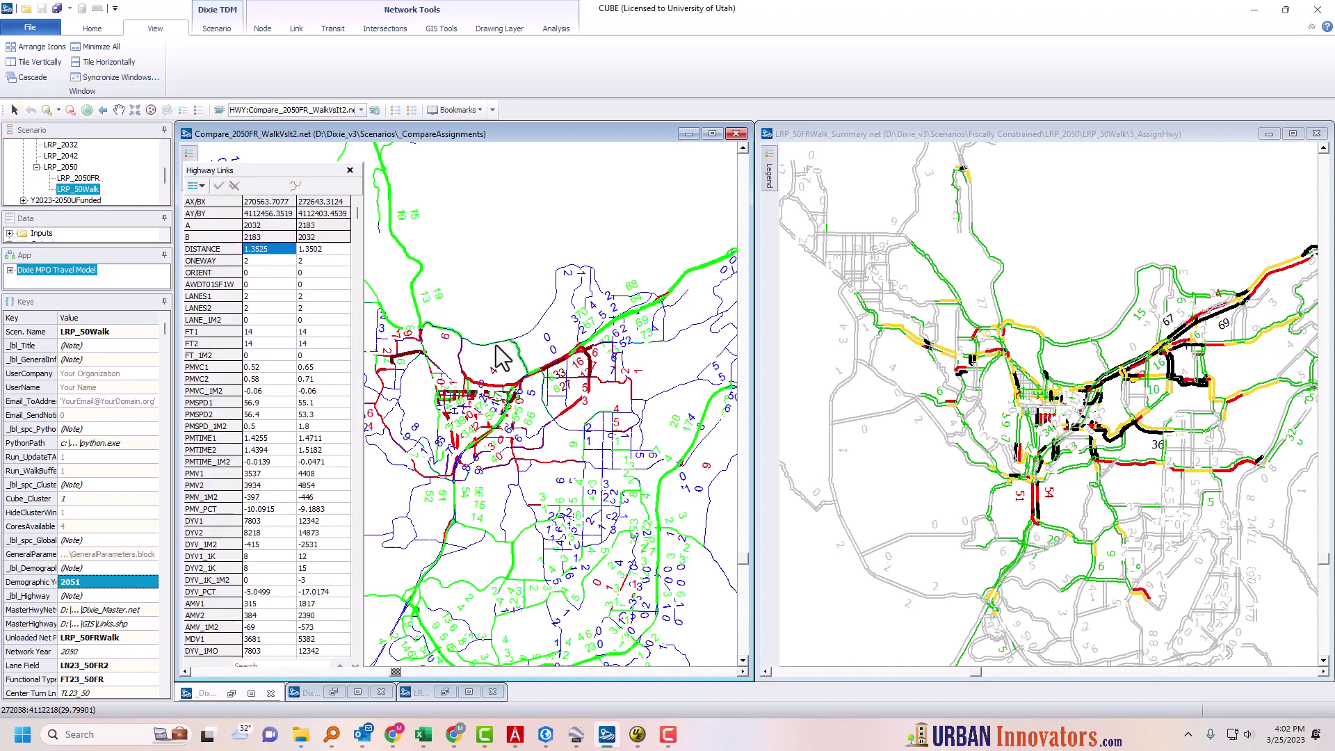